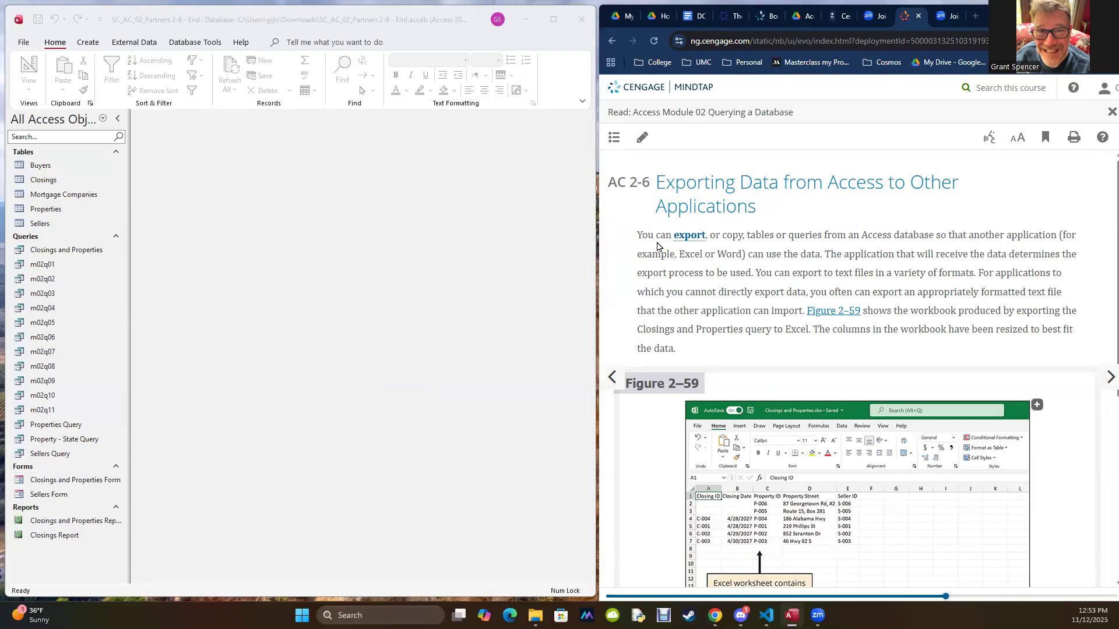
Step: Read the overview of exporting data and advance the textbook to section AC 2-6a, To Export Data to Excel
scroll(657, 250, "down", 4)
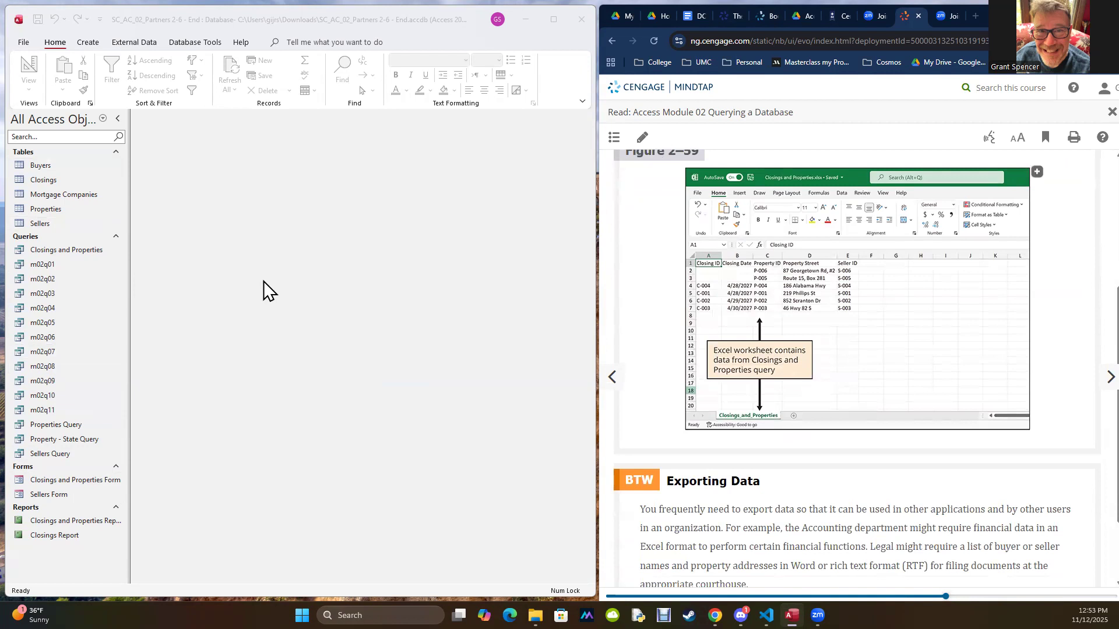
scroll(799, 408, "down", 2)
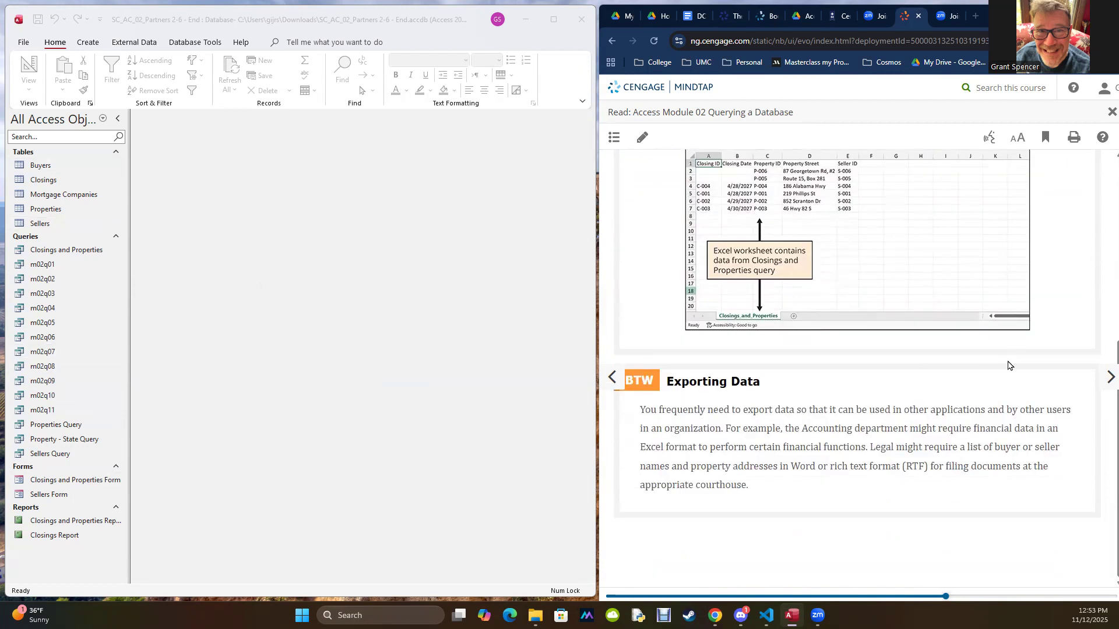
left_click(1107, 378)
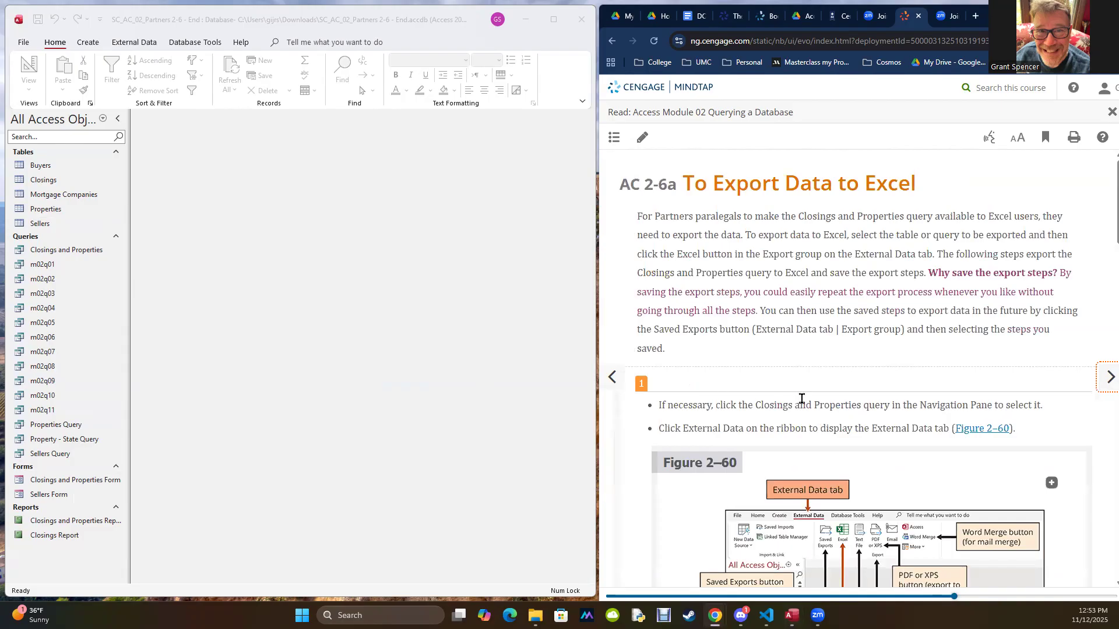
Step: Open the Closings and Properties query and select it as the object to export
double_click(37, 250)
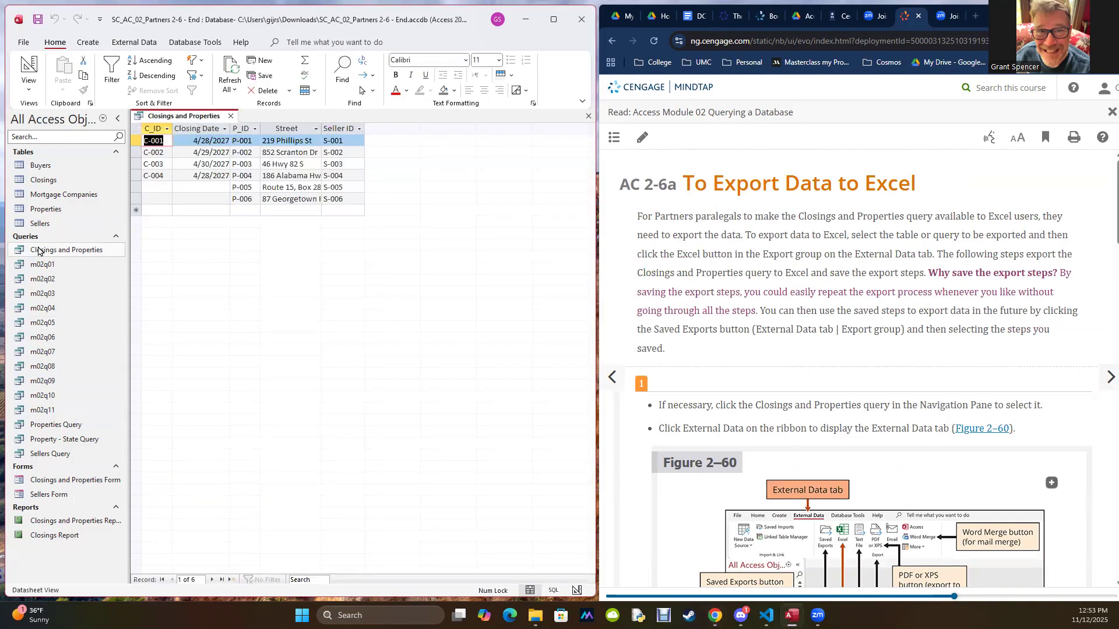
left_click(38, 250)
left_click(136, 45)
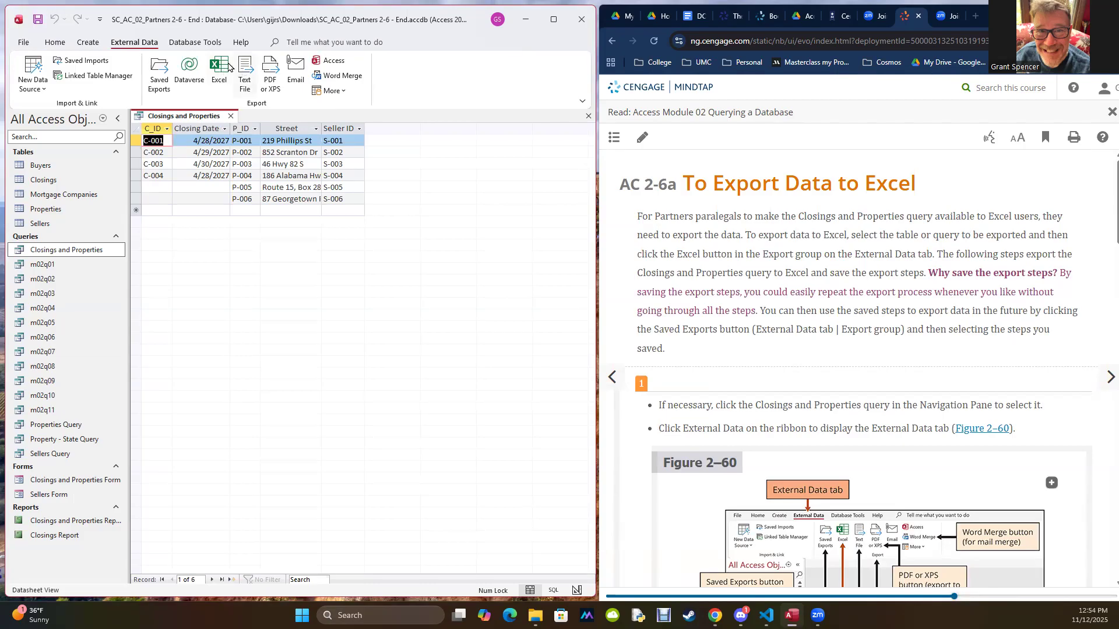
scroll(965, 422, "down", 4)
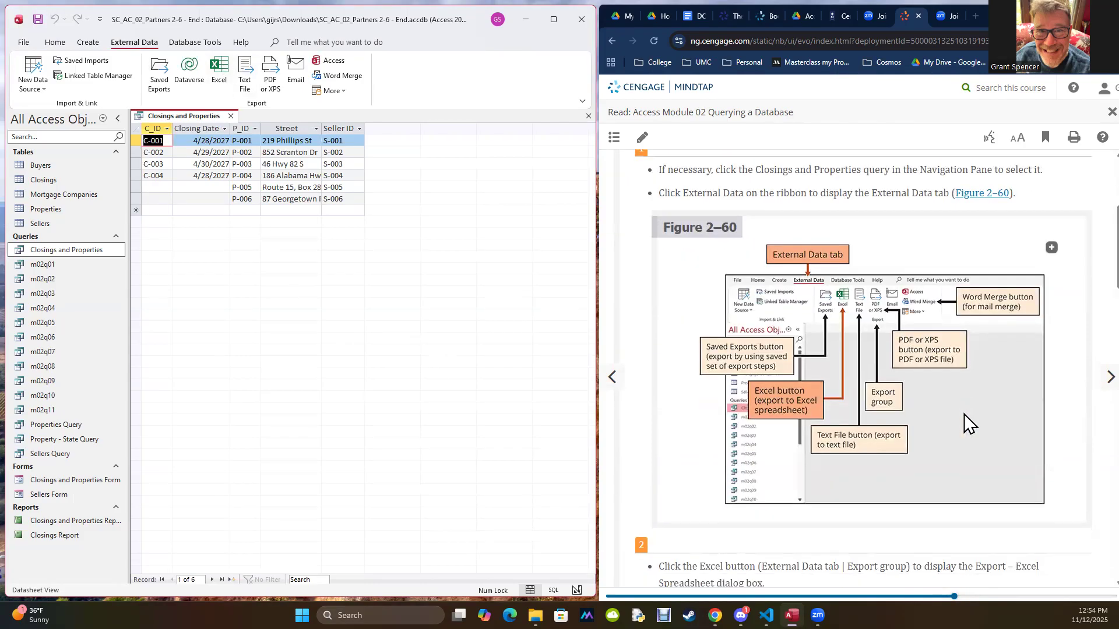
scroll(964, 423, "down", 4)
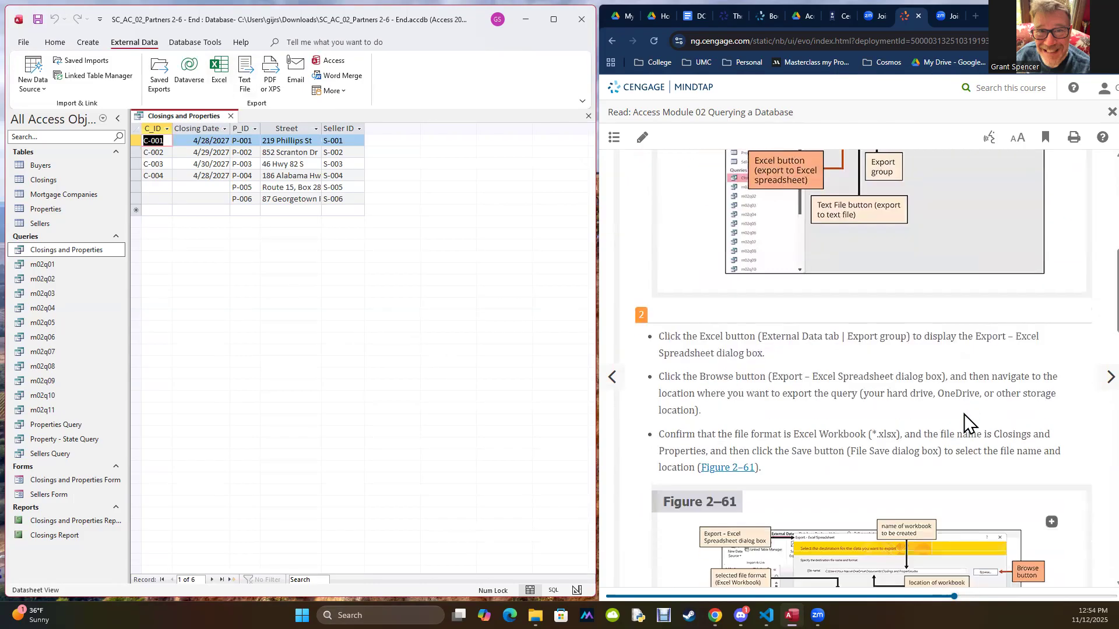
Step: Start an Excel export of the Closings and Properties query with Excel Workbook (*.xlsx) as the file format
left_click(213, 66)
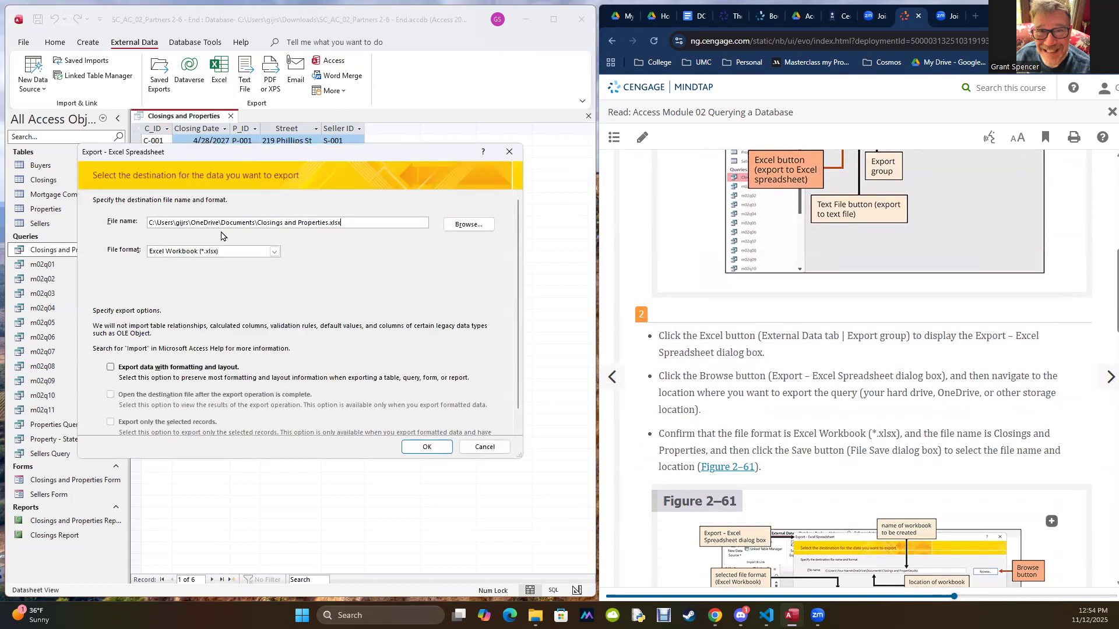
scroll(859, 395, "down", 1)
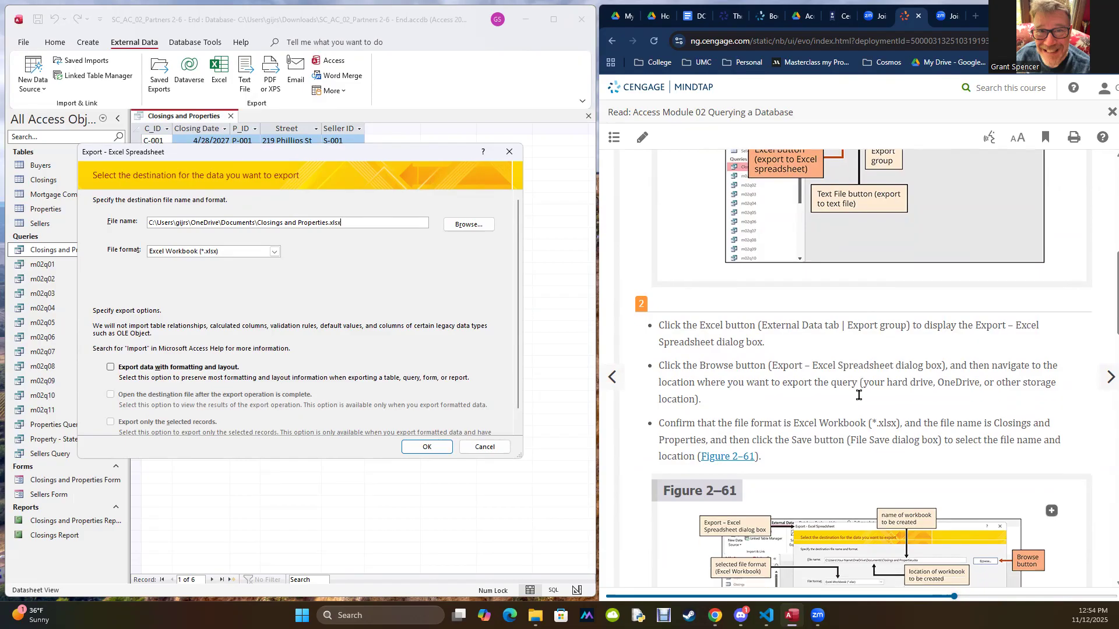
scroll(859, 395, "down", 3)
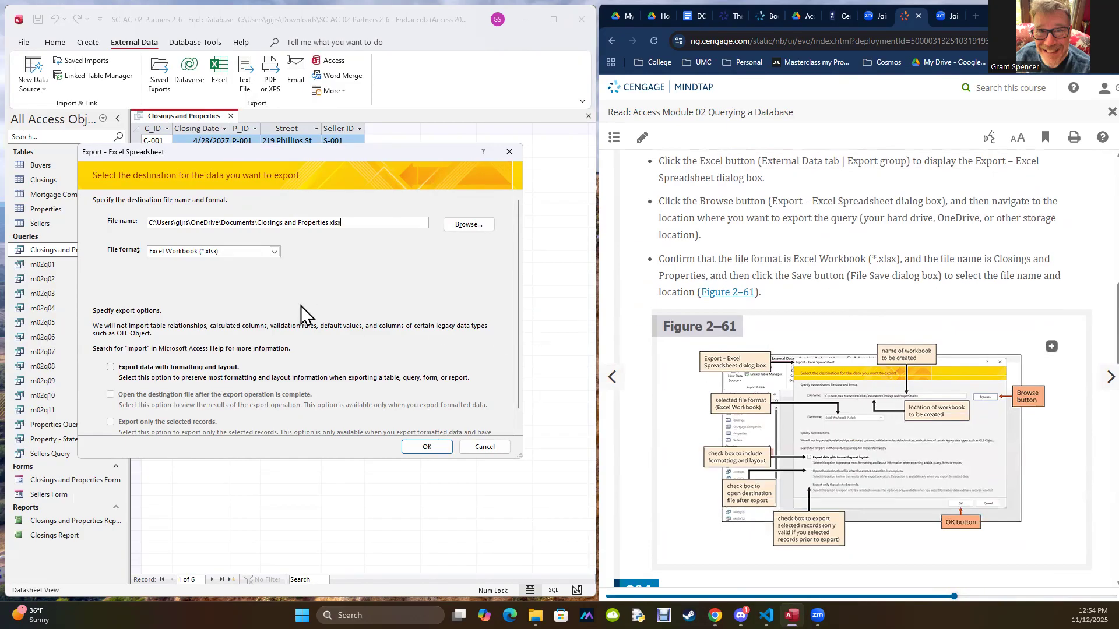
left_click(275, 252)
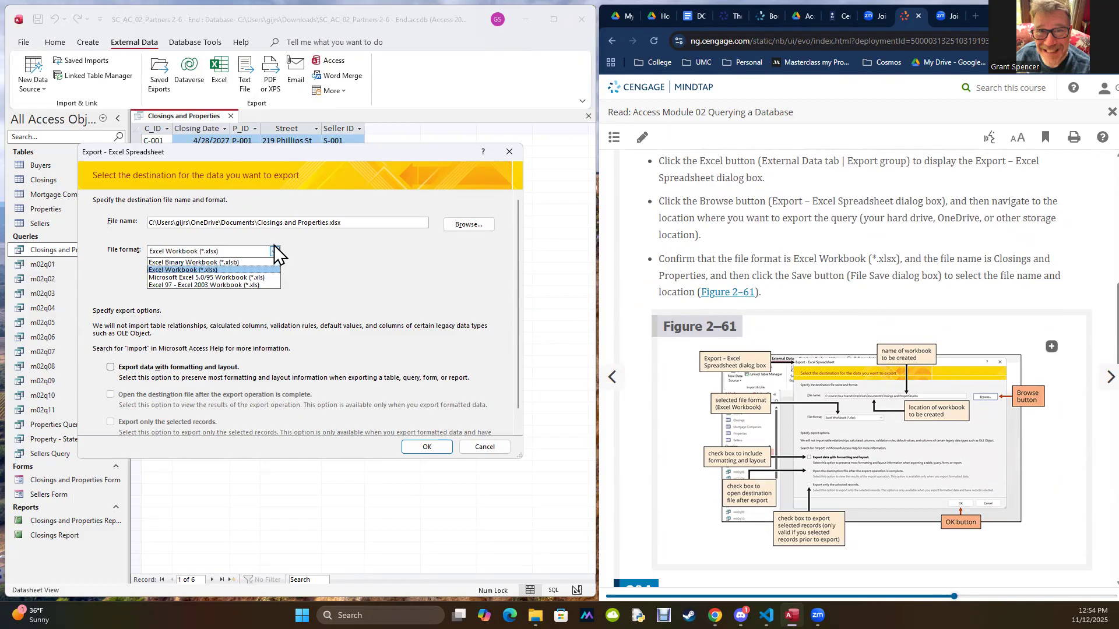
left_click(289, 246)
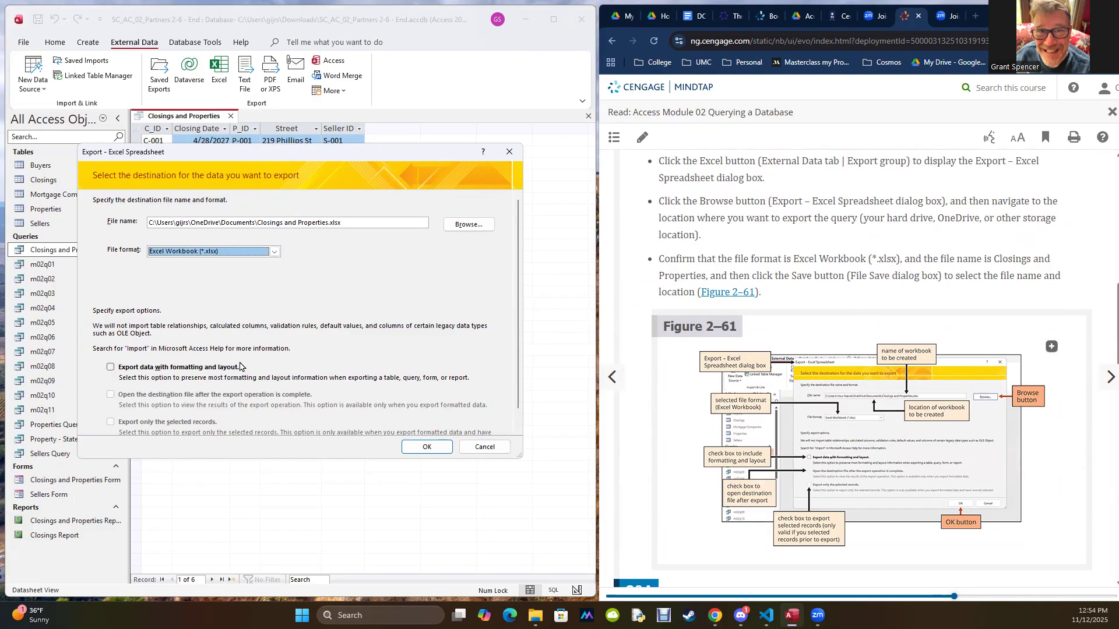
left_click_drag(291, 160, 356, 221)
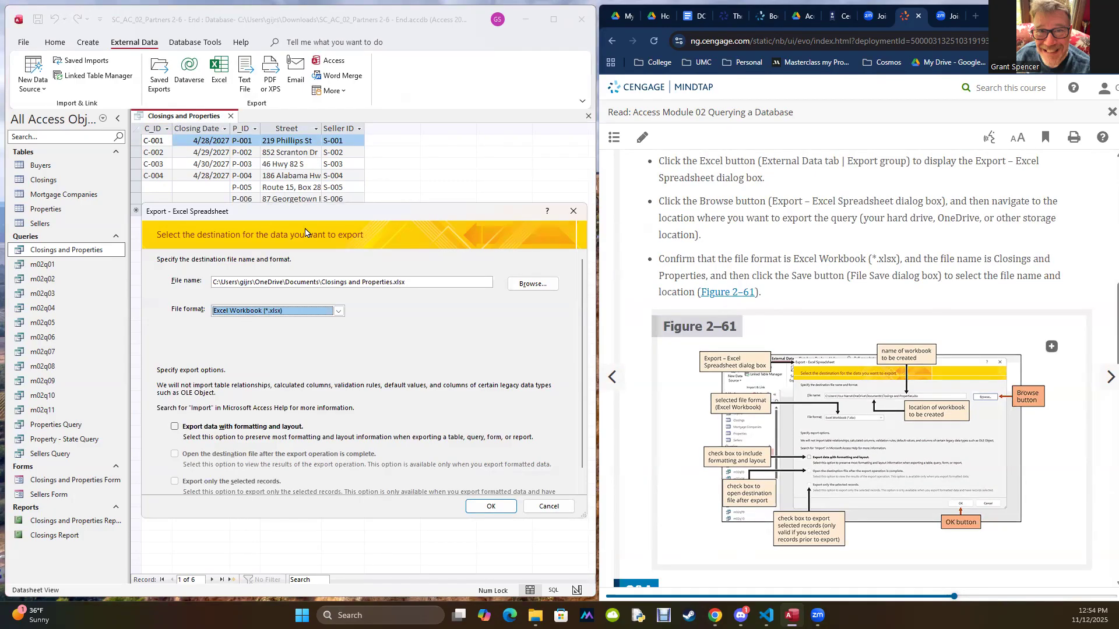
left_click_drag(438, 218, 374, 139)
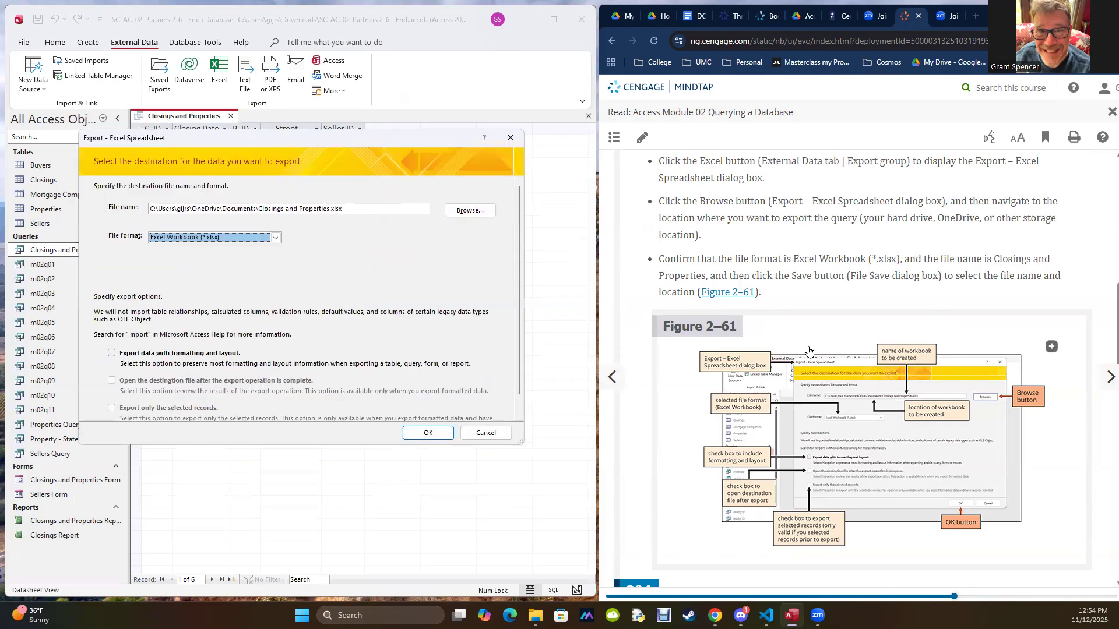
Step: Run the export to Closings and Properties.xlsx and save the export steps as Export-Closings and Properties
scroll(847, 366, "down", 4)
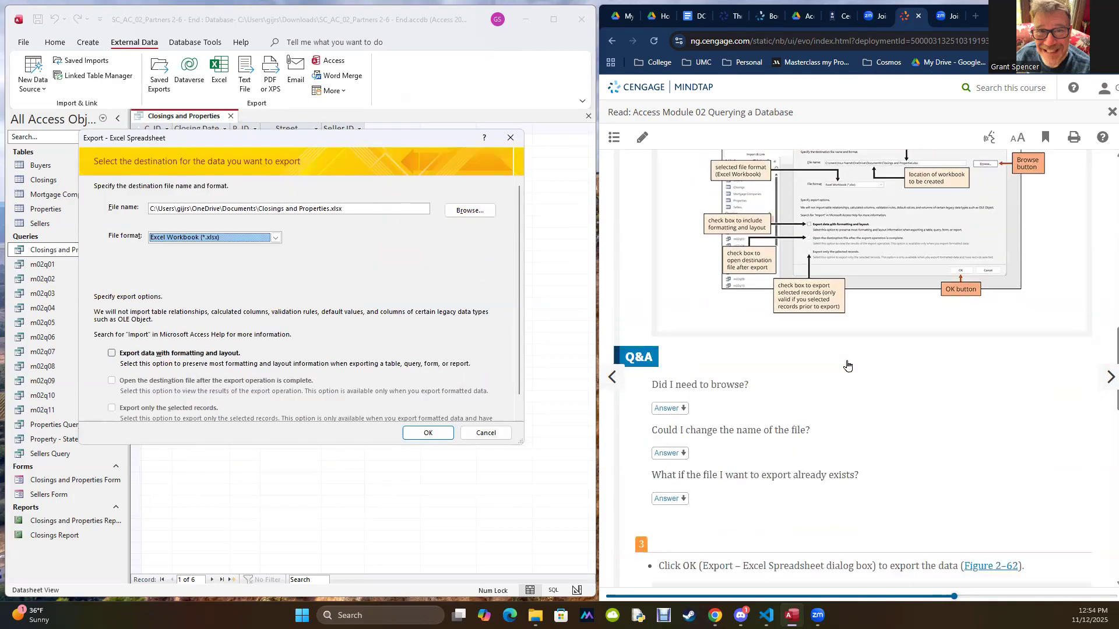
scroll(847, 365, "down", 6)
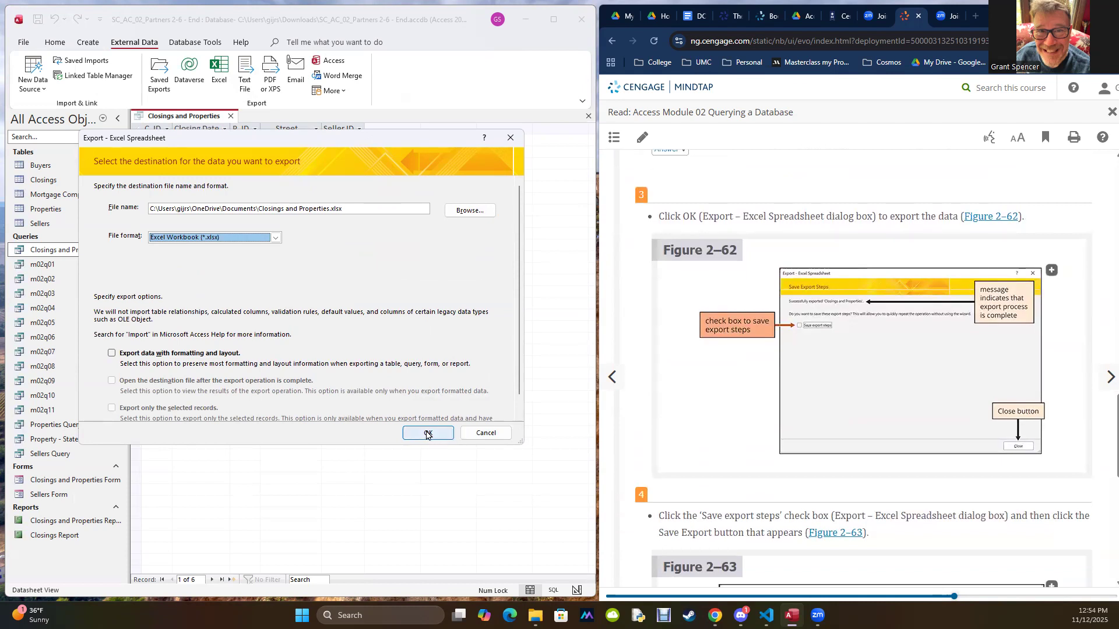
left_click(428, 435)
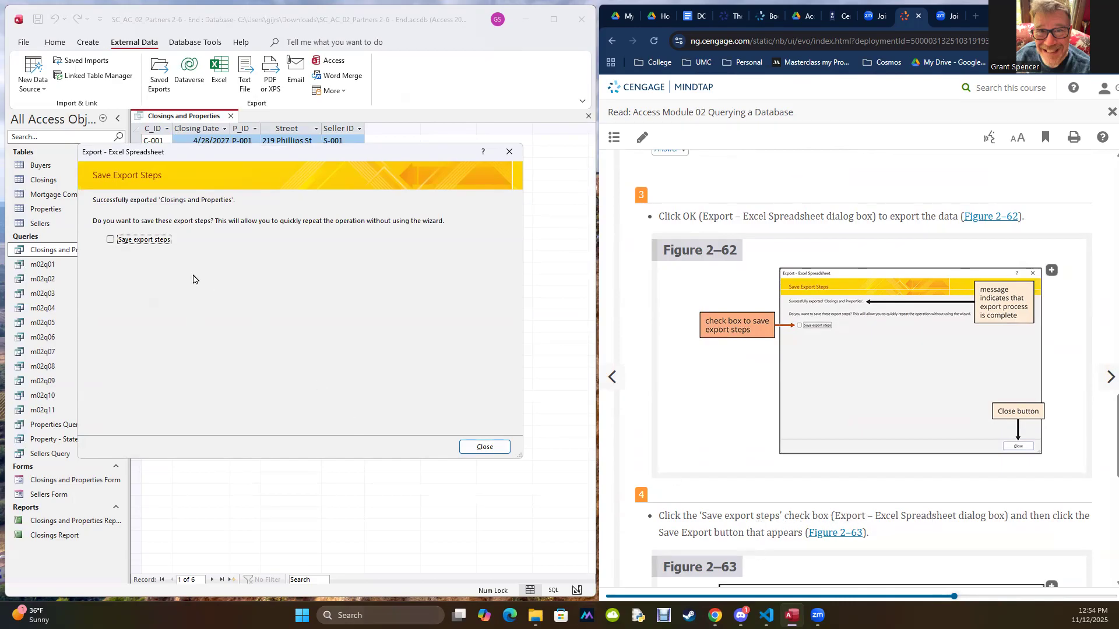
left_click(111, 240)
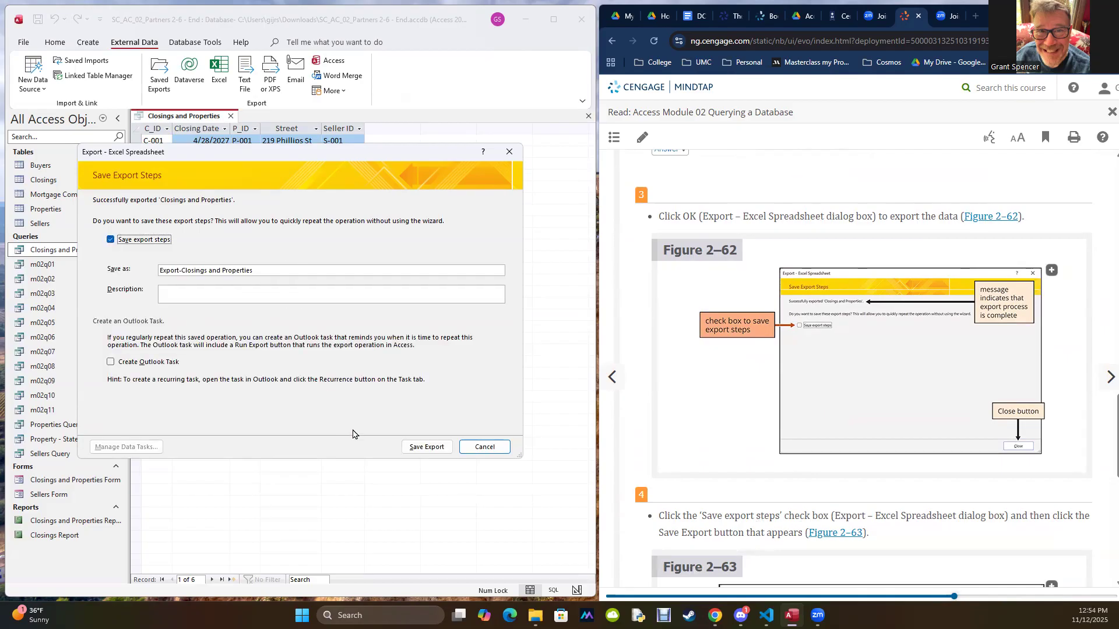
left_click(428, 447)
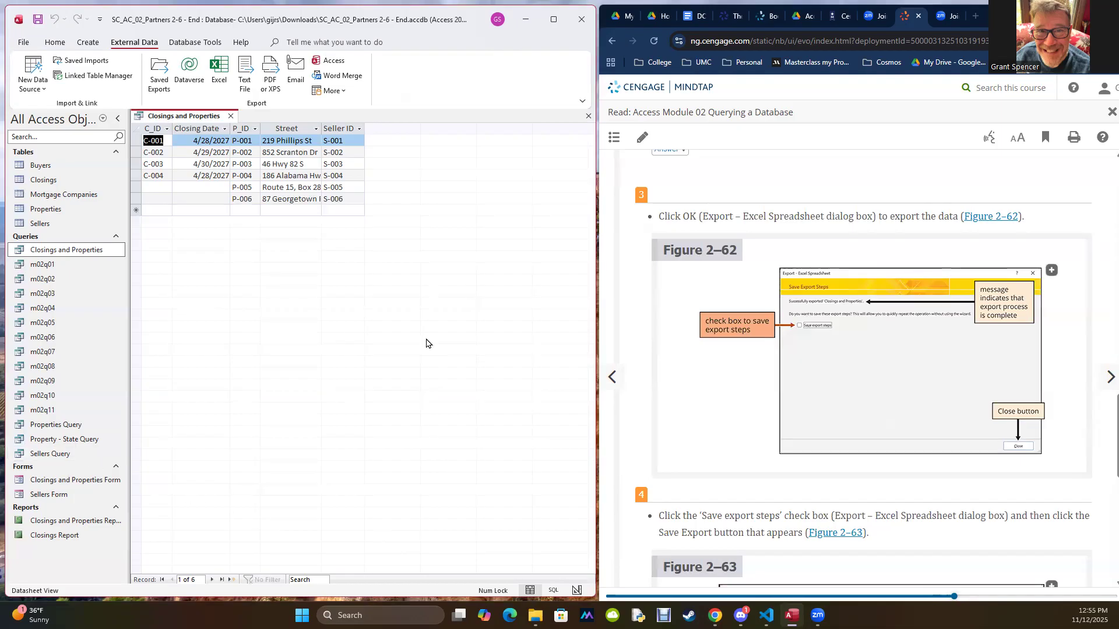
Step: Start another Excel export and browse the Documents folder to open the exported Closings and Properties workbook
left_click(217, 67)
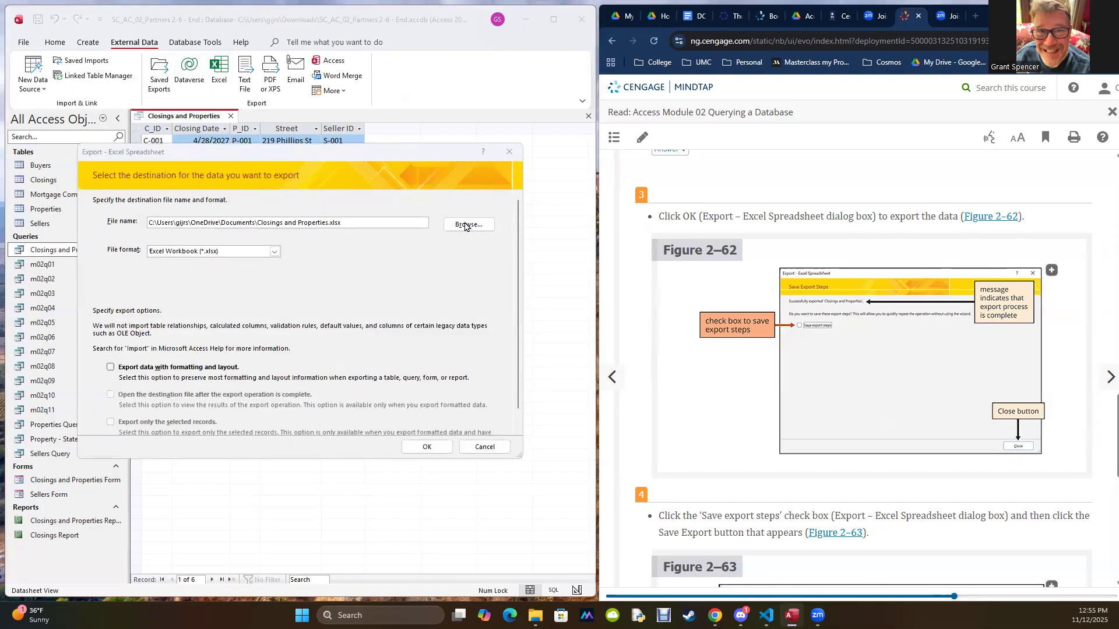
left_click(465, 225)
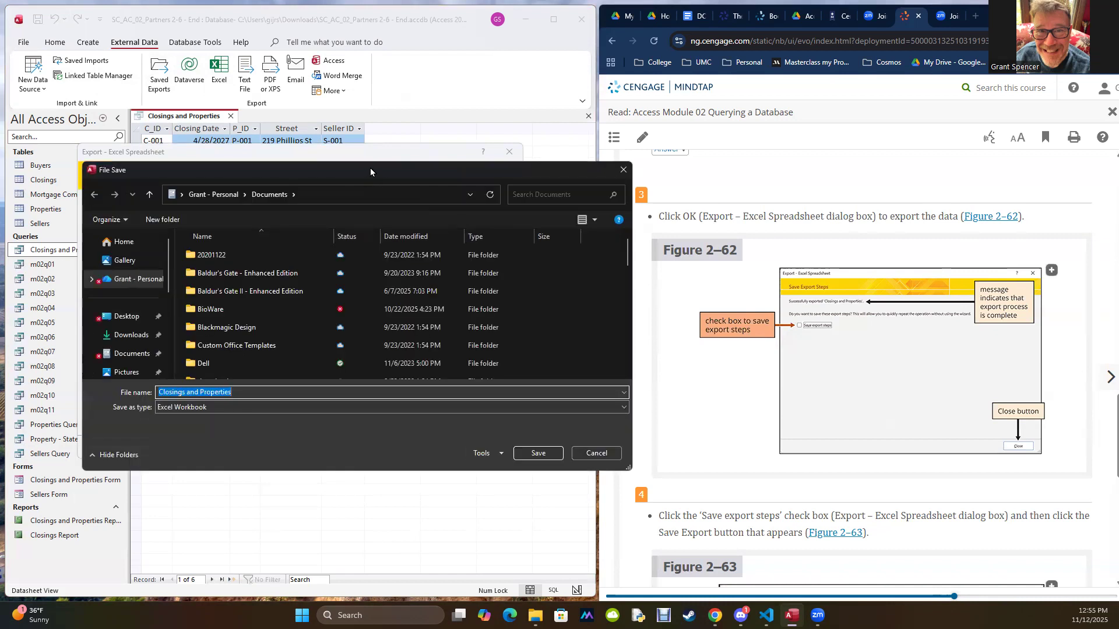
left_click_drag(369, 168, 689, 88)
scroll(653, 221, "down", 10)
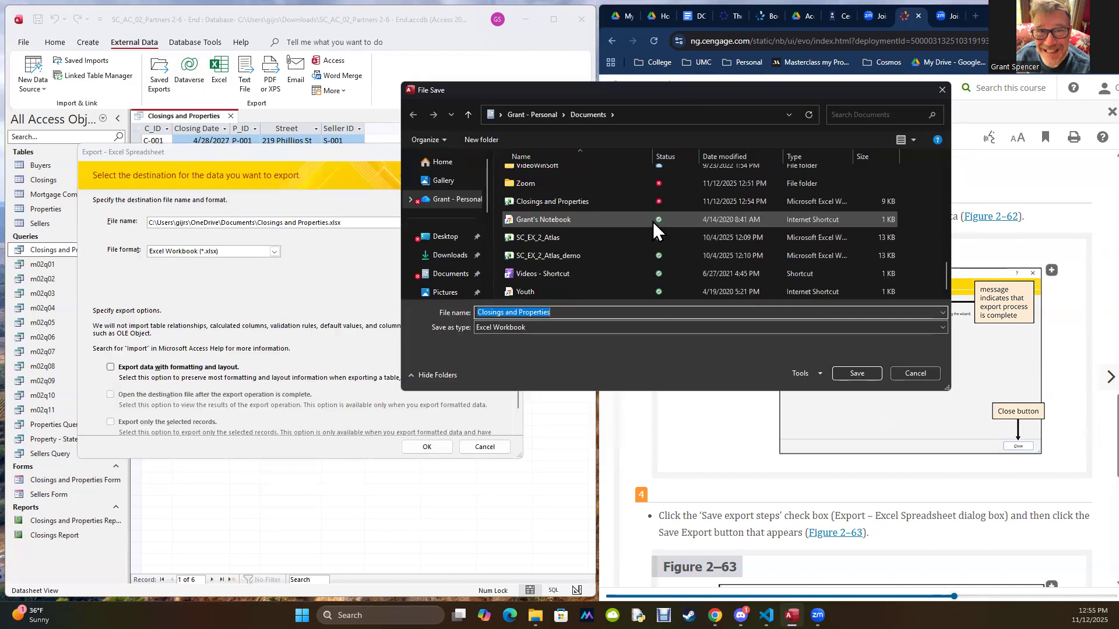
left_click(544, 196)
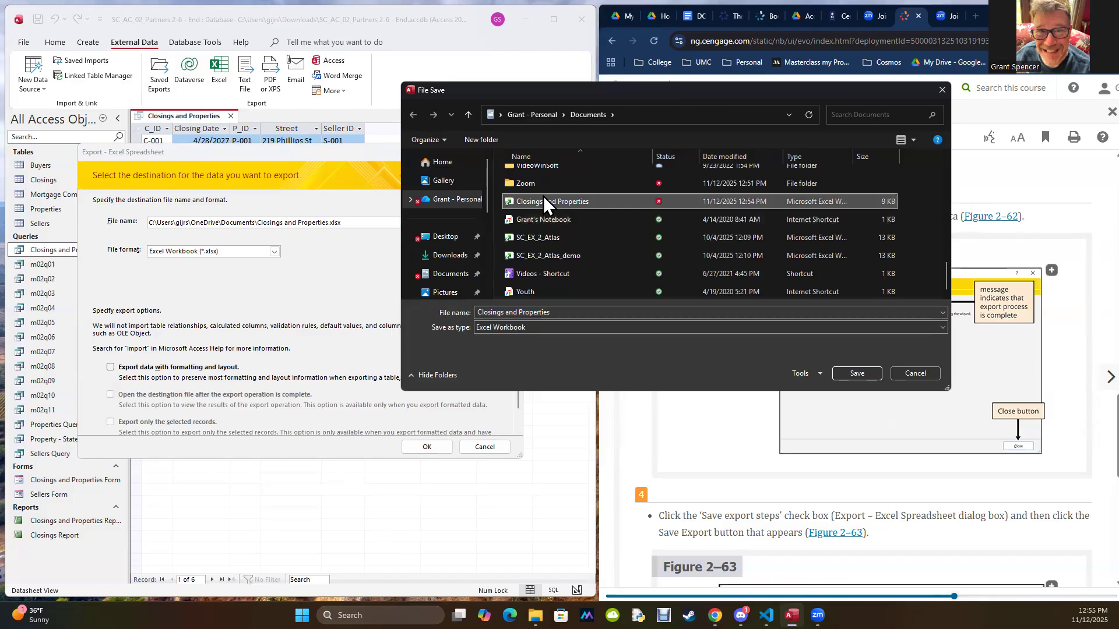
right_click(543, 195)
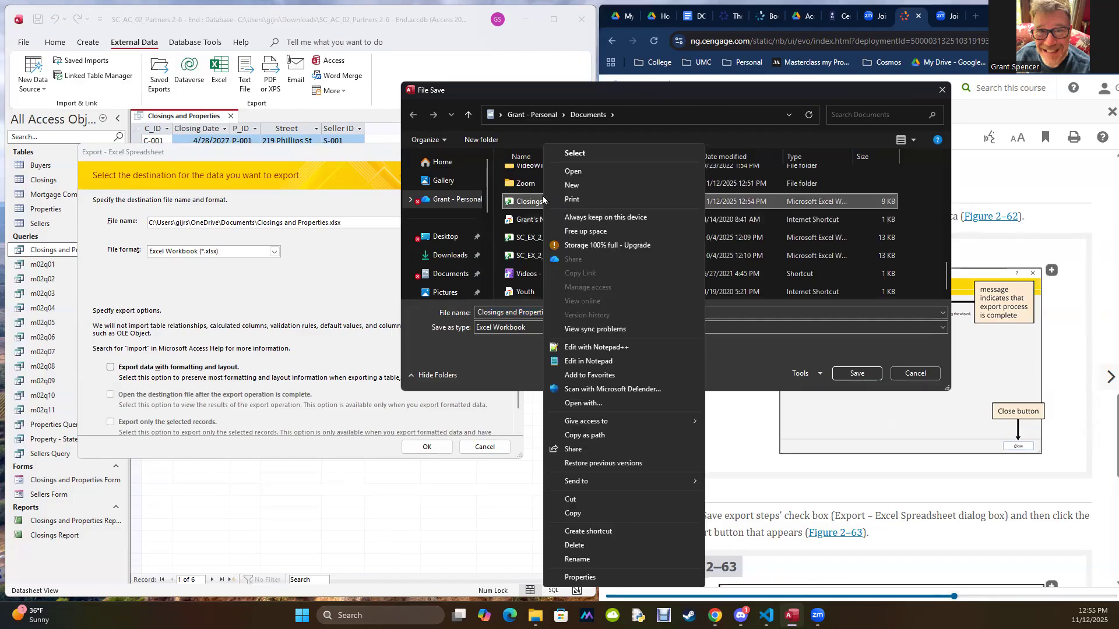
left_click(575, 172)
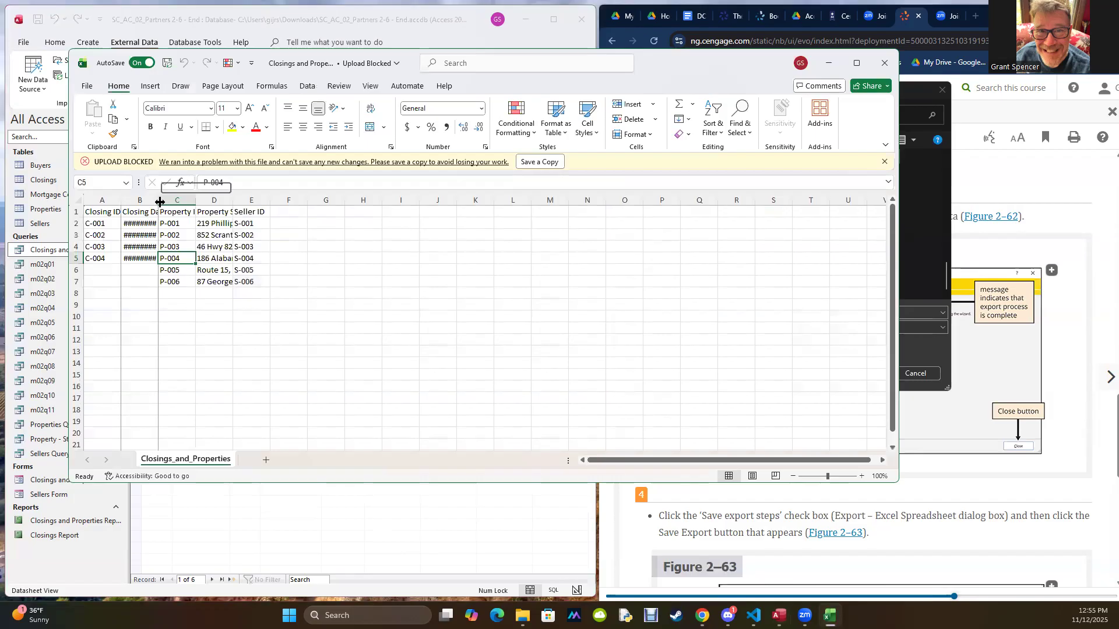
Step: Autofit the Closing Date column in the exported workbook, and cancel the second Excel export in Access
double_click(160, 202)
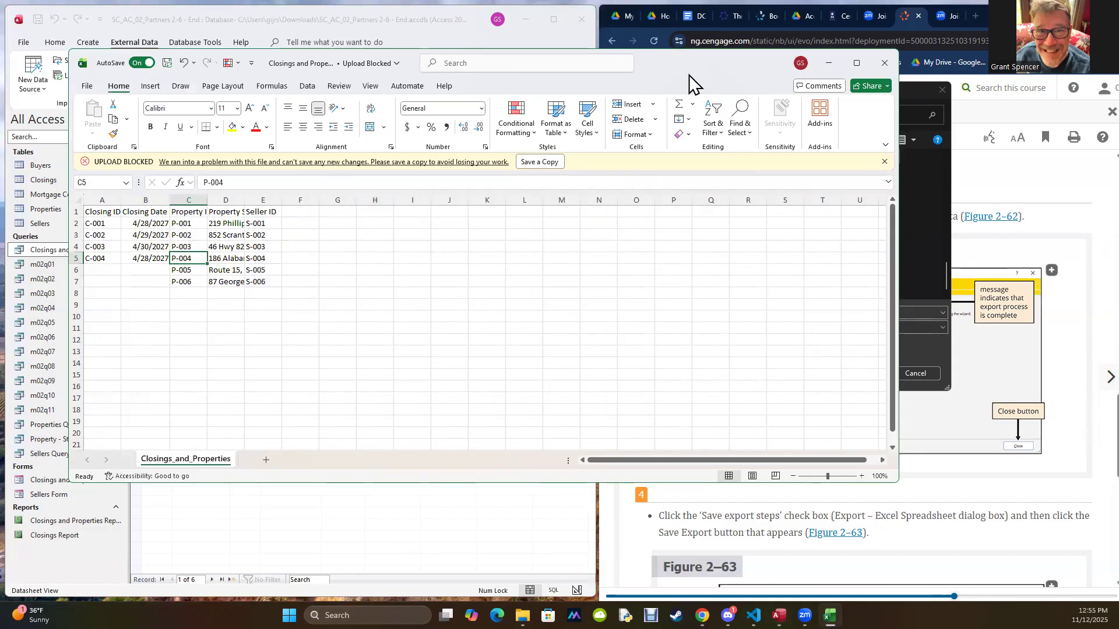
left_click_drag(689, 75, 918, 173)
left_click(246, 276)
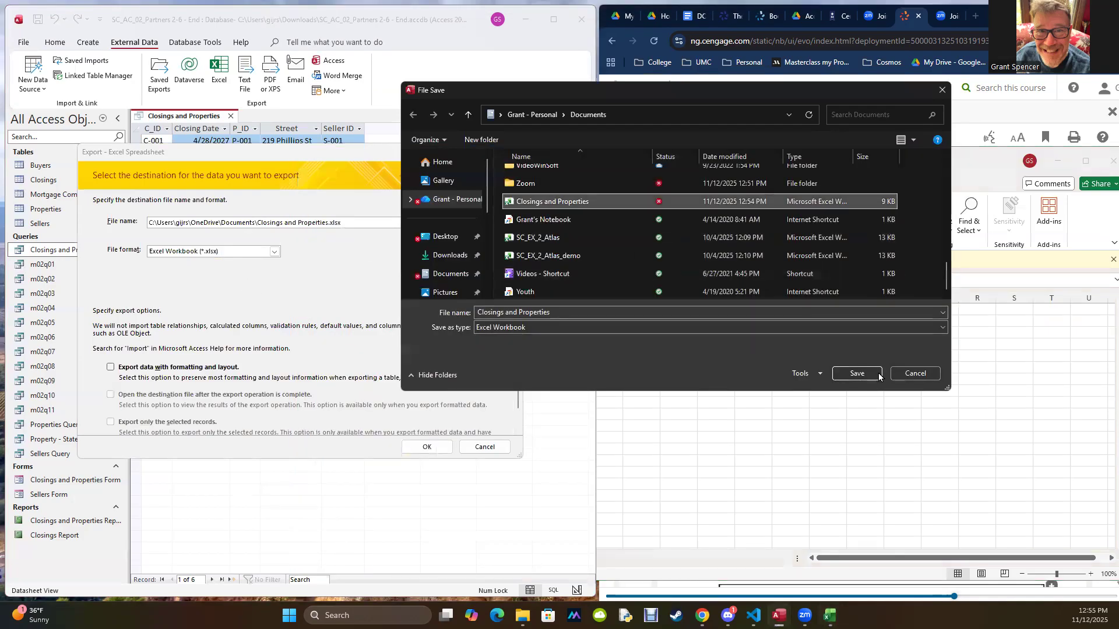
left_click(915, 374)
left_click(484, 448)
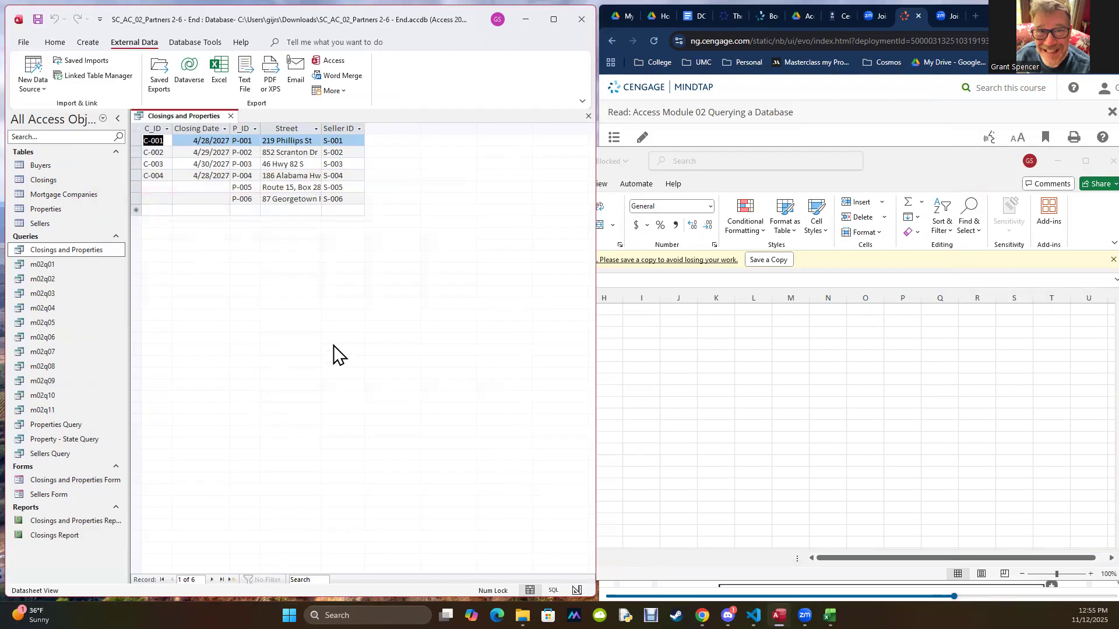
Step: Switch to Excel to compare the exported workbook with the query datasheet, and close the workbook
left_click(830, 616)
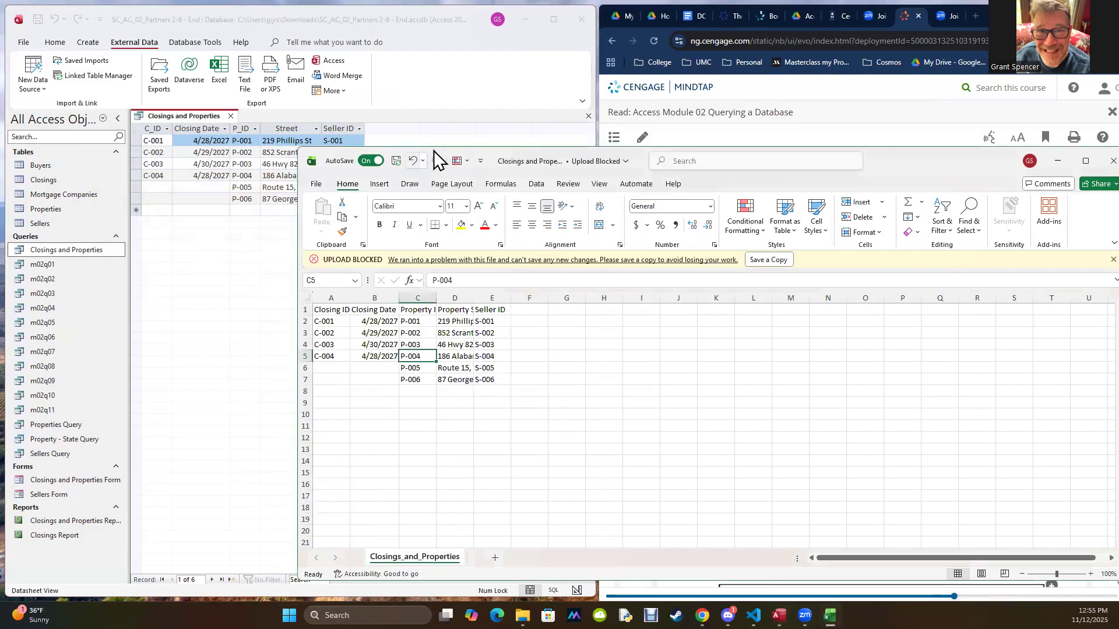
left_click_drag(907, 162, 1025, 119)
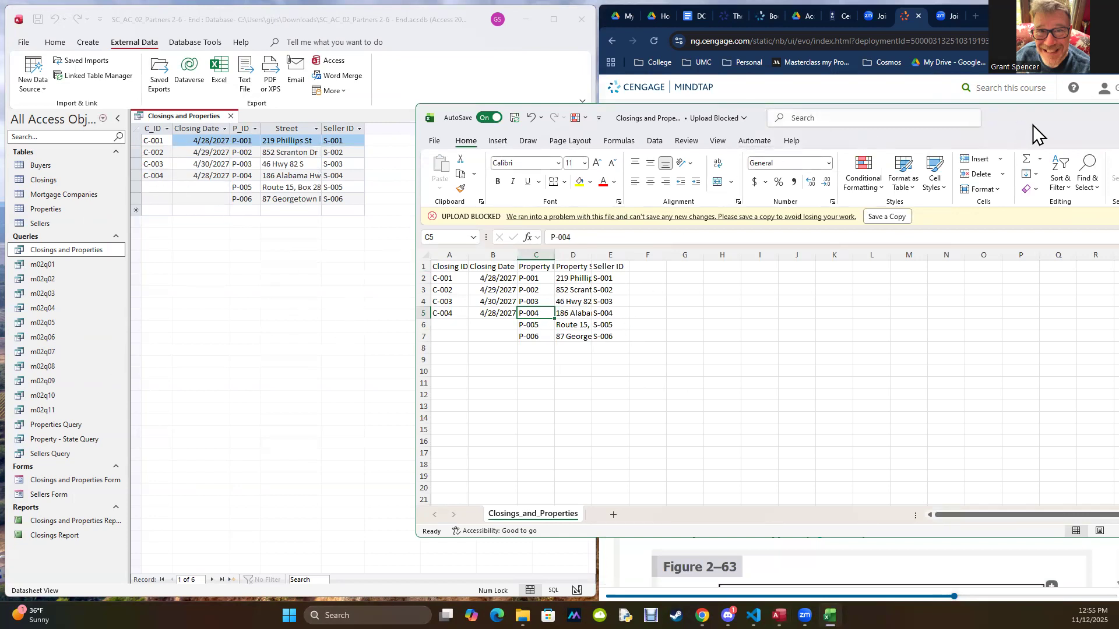
left_click_drag(1031, 126, 446, 199)
left_click(655, 188)
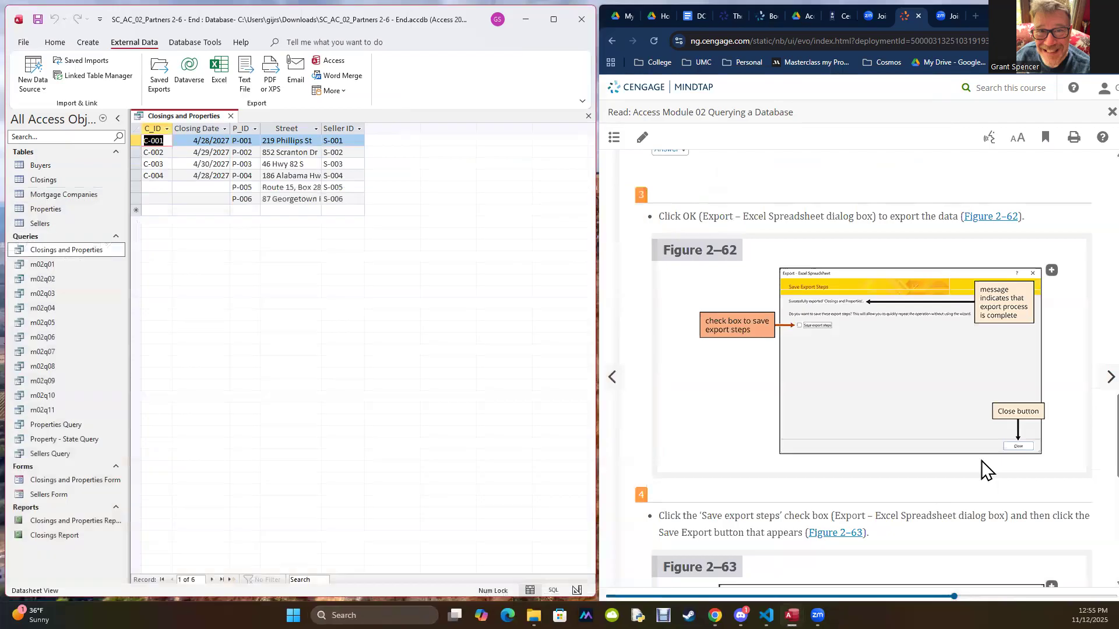
Step: Review the remaining Excel export instructions and advance the textbook to section AC 2-6b, To Export Data to Word
scroll(856, 412, "down", 5)
scroll(858, 412, "down", 4)
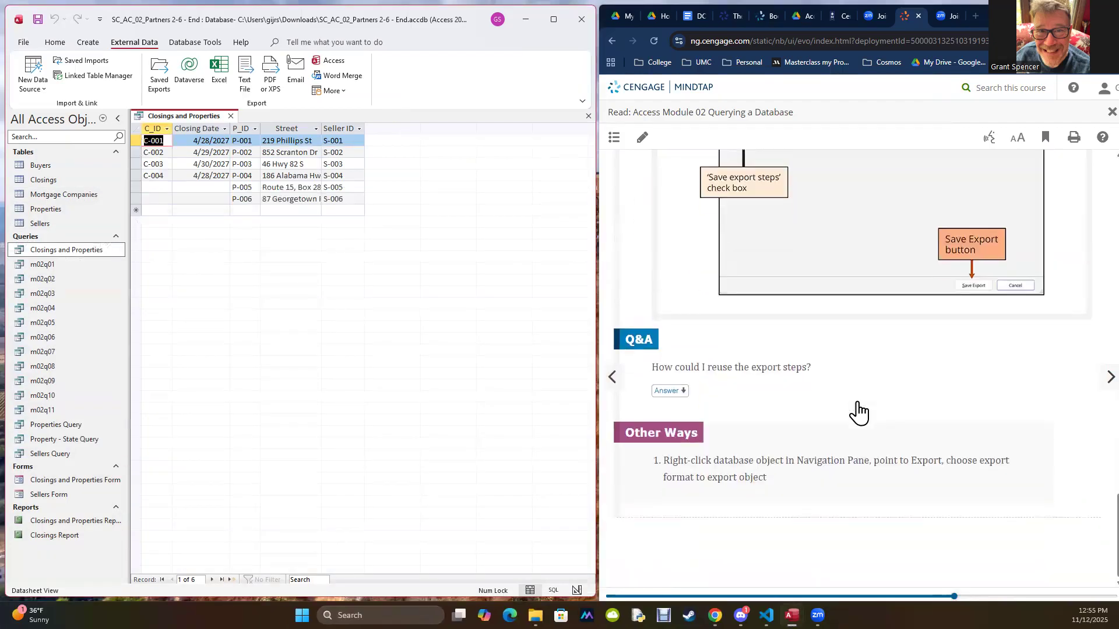
left_click(1106, 378)
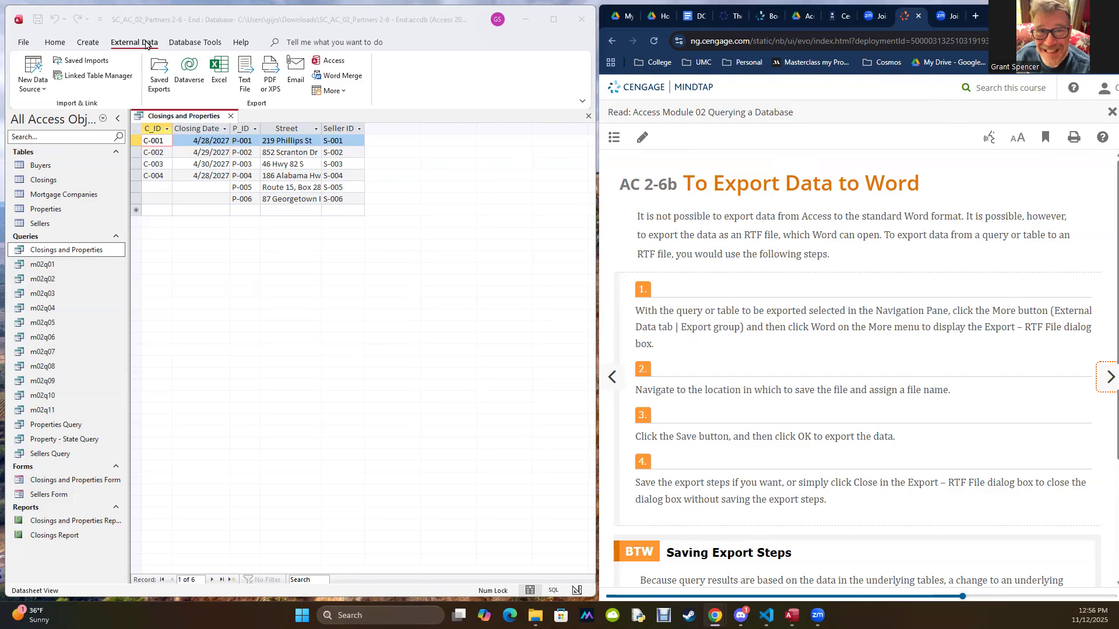
Step: Look over the additional export formats, including Word, and advance the textbook to section AC 2-6c, Text Files
left_click(124, 46)
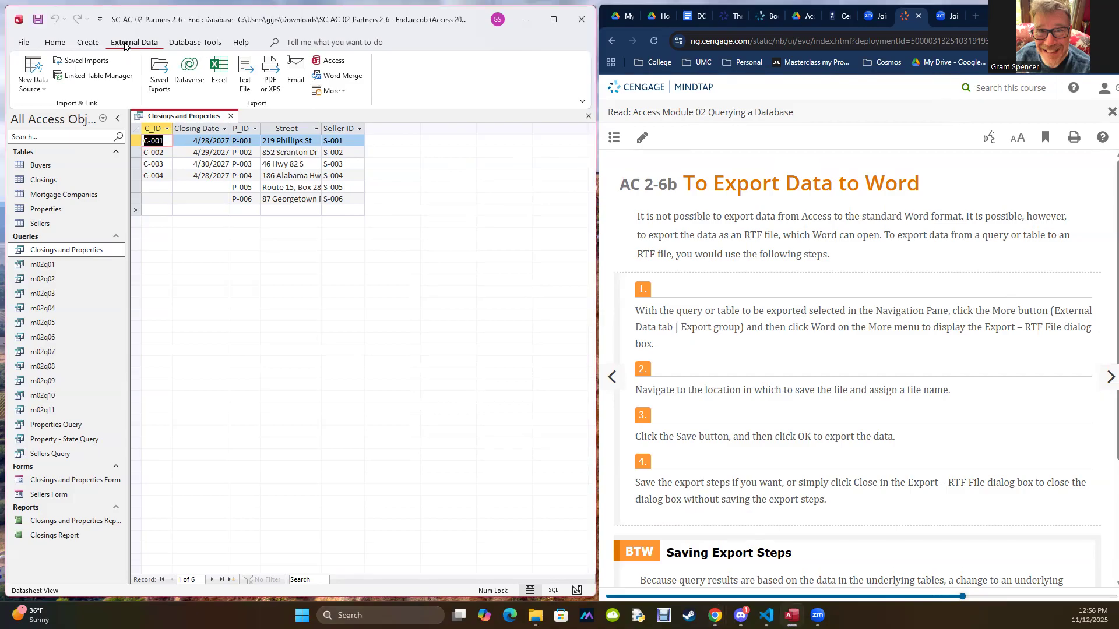
left_click(343, 92)
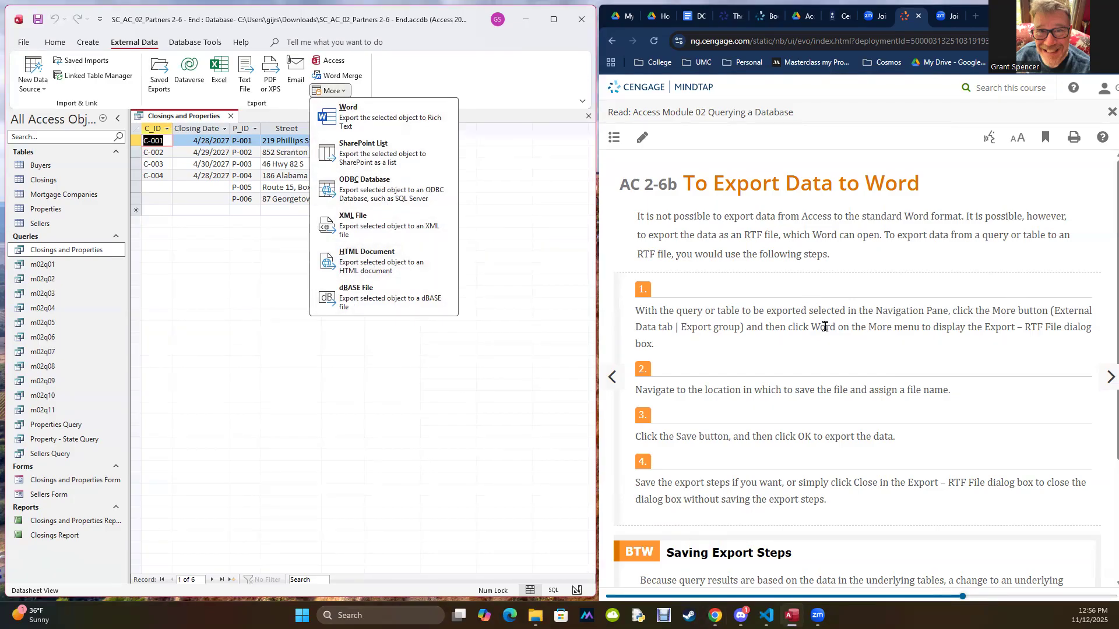
scroll(845, 347, "down", 3)
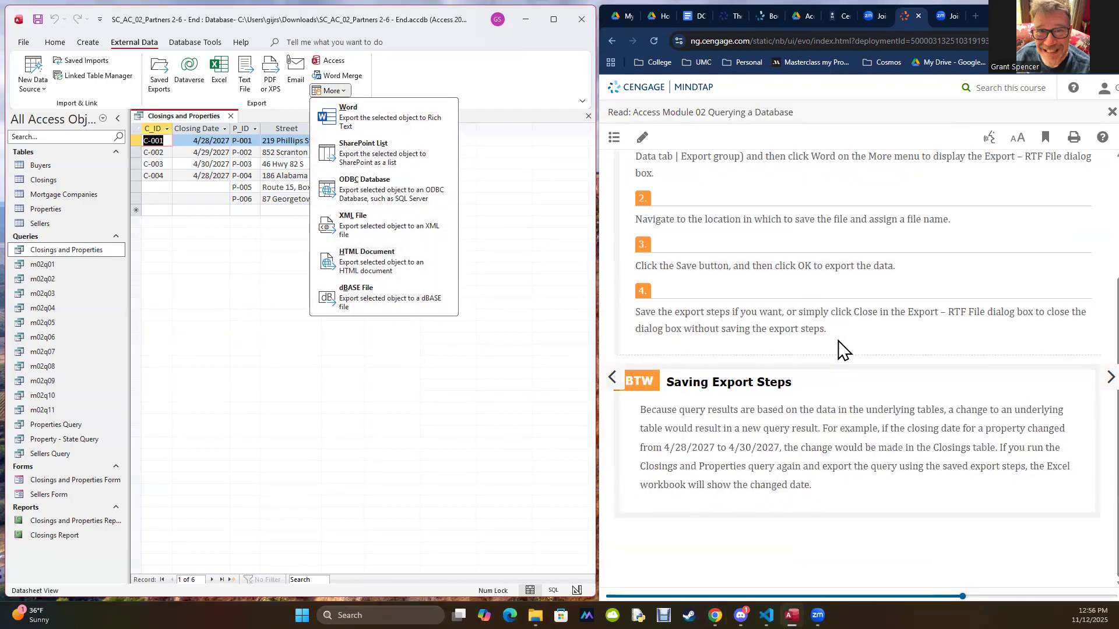
left_click(1105, 377)
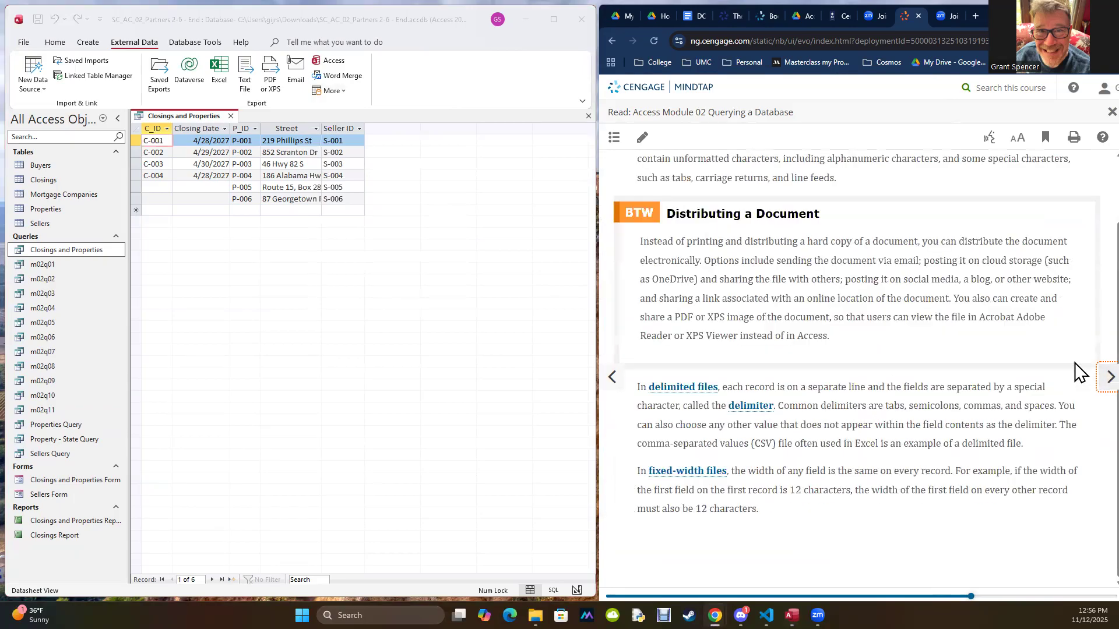
scroll(1076, 368, "up", 1)
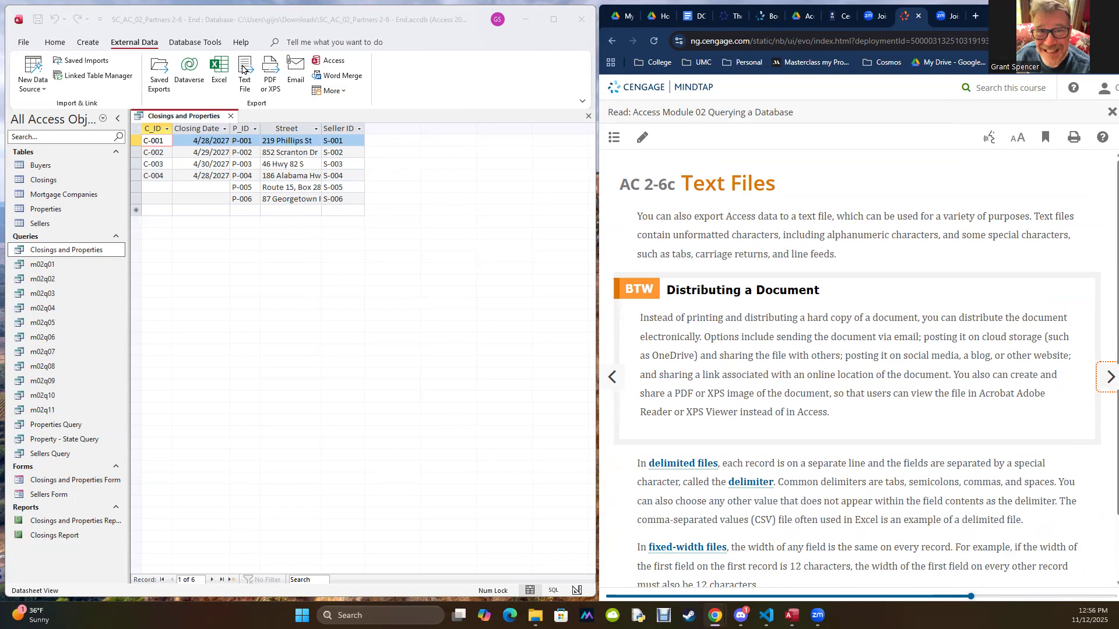
scroll(816, 317, "down", 1)
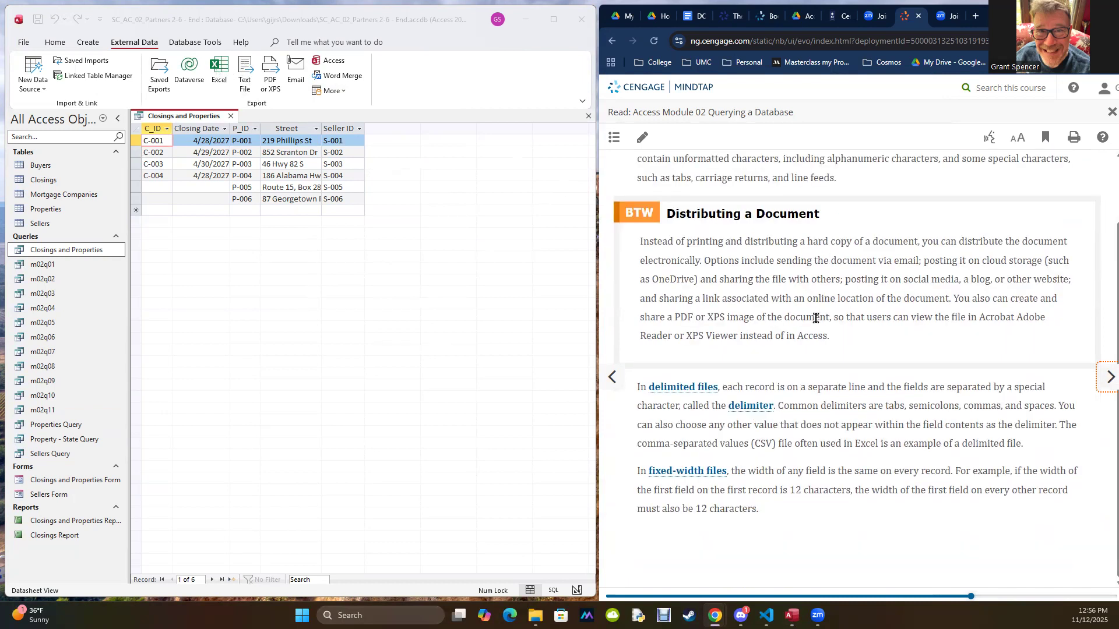
left_click(242, 69)
left_click(241, 68)
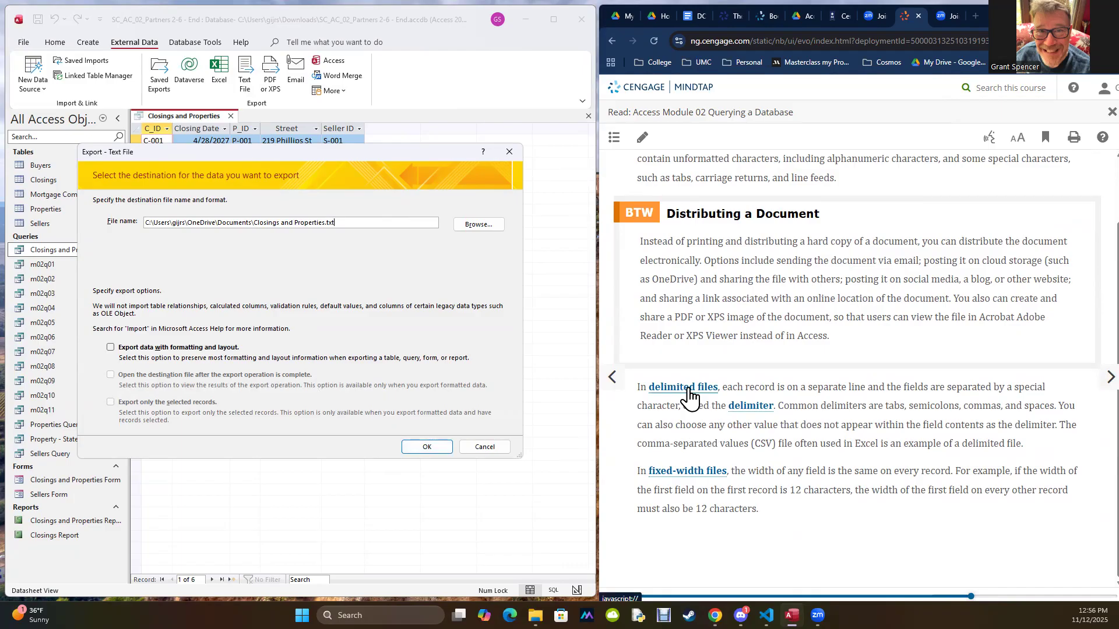
left_click(483, 444)
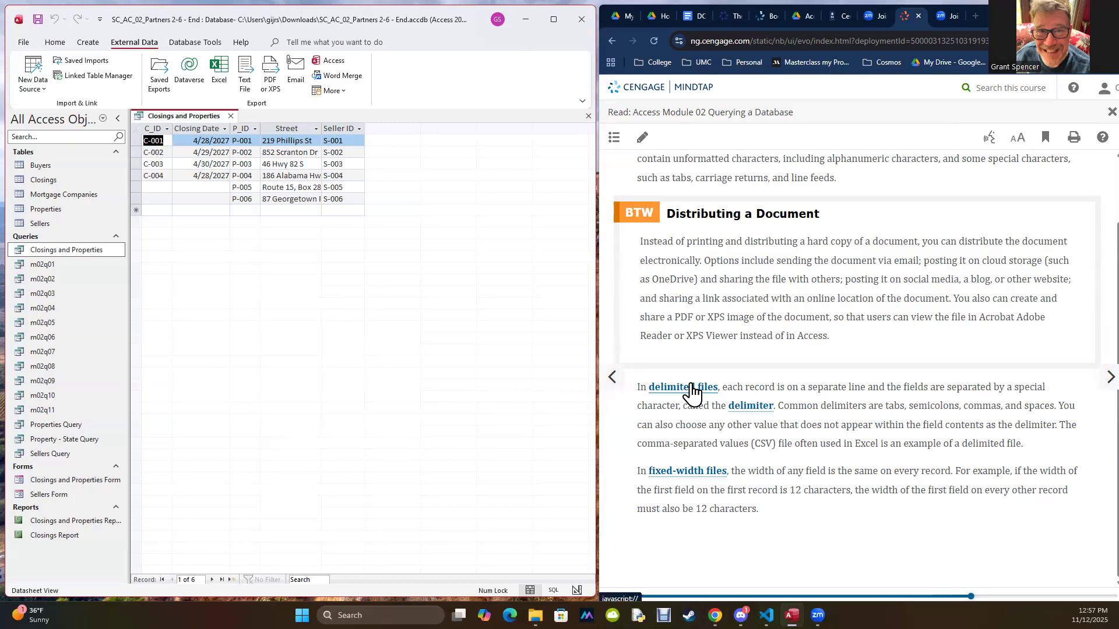
Step: Begin exporting the query to Closings and Properties.txt without formatting, and preview the Fixed Width format in the Export Text Wizard
left_click(247, 74)
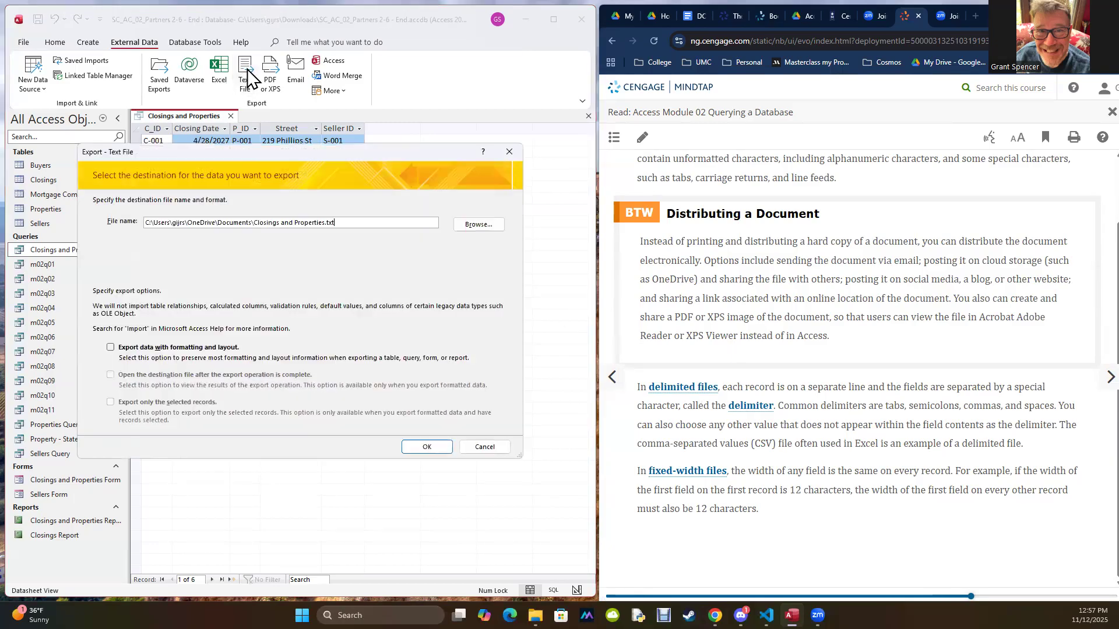
left_click(422, 446)
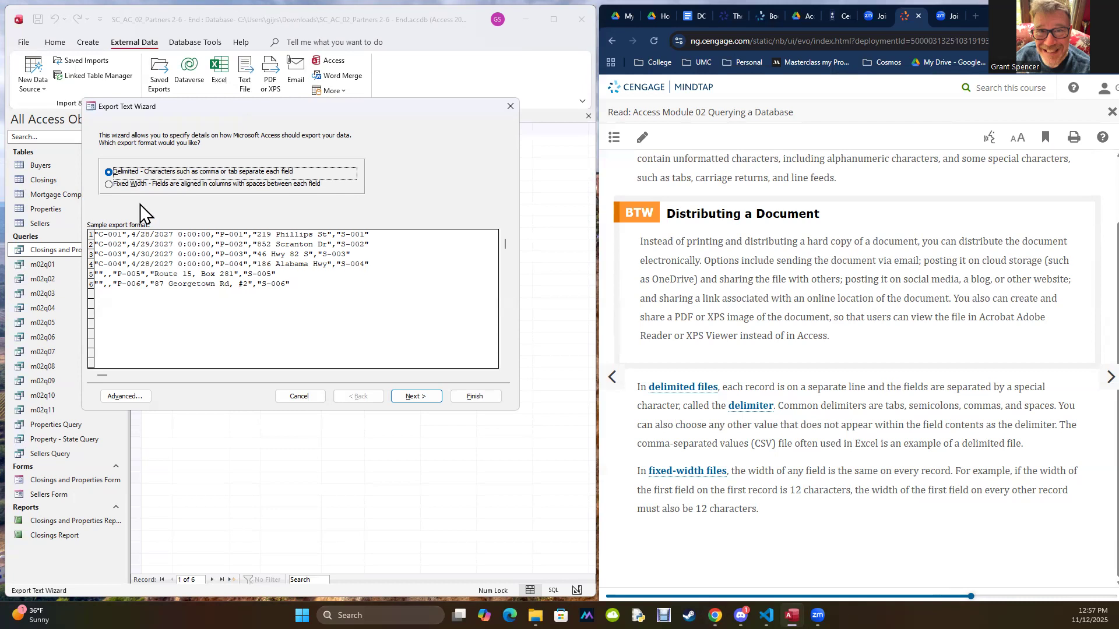
left_click(109, 184)
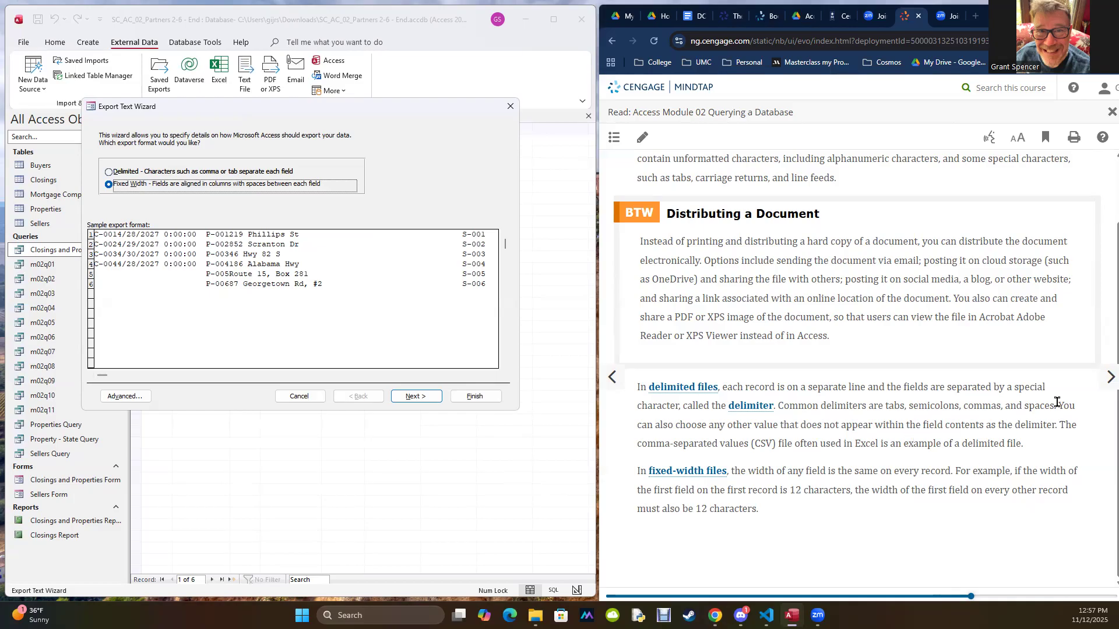
Step: Skim the text file export instructions and advance the textbook to section AC 2-6e, To Import a Table
left_click(1110, 377)
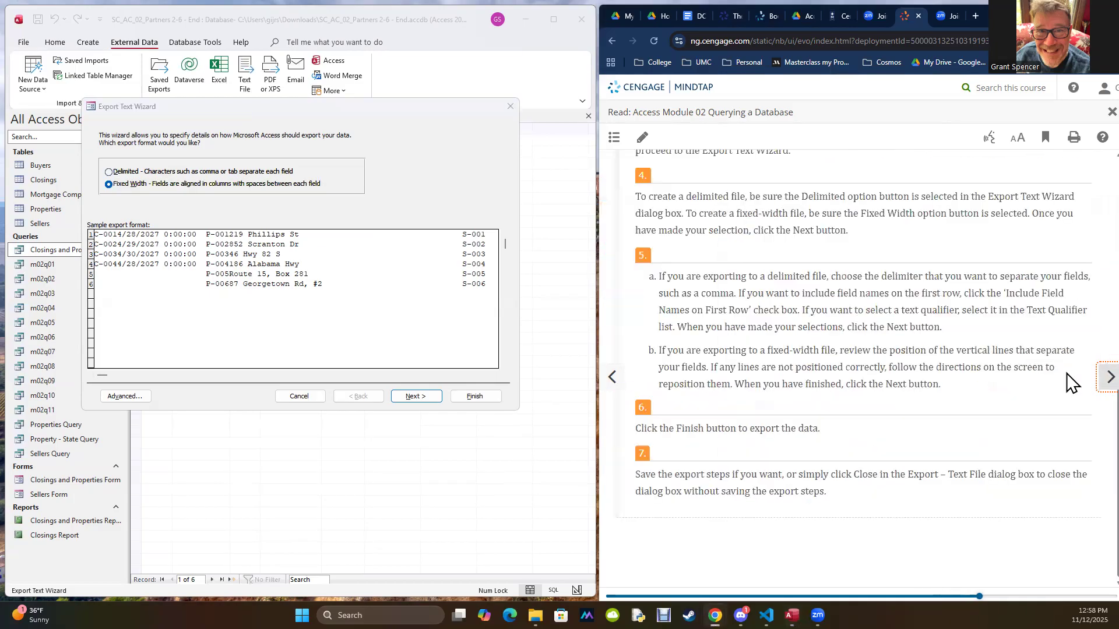
scroll(1067, 375, "down", 5)
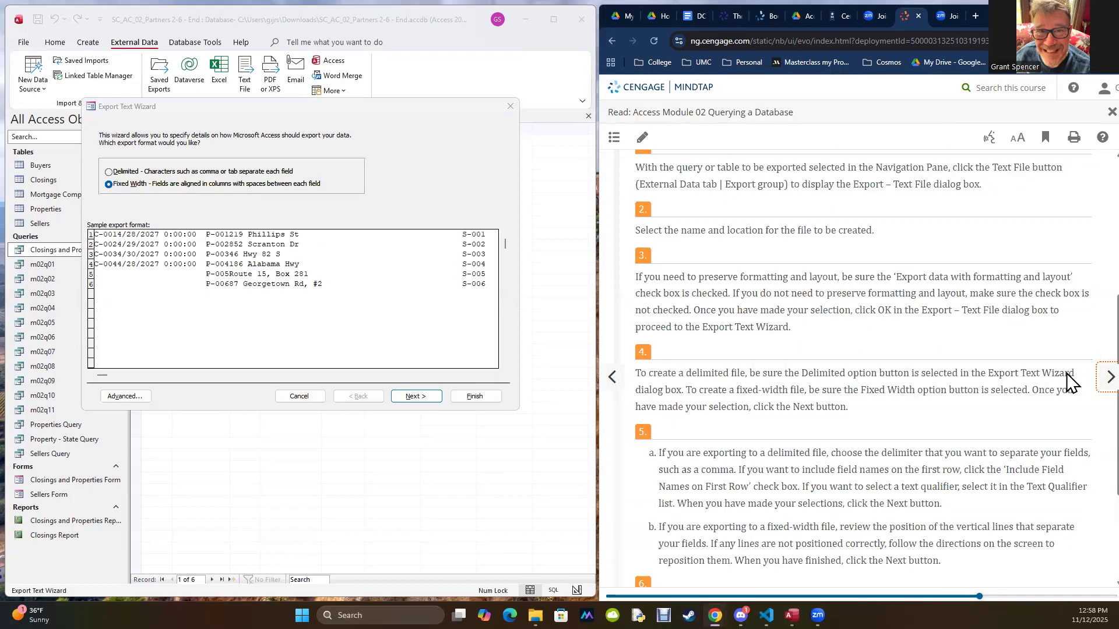
scroll(1069, 378, "down", 3)
left_click(1093, 385)
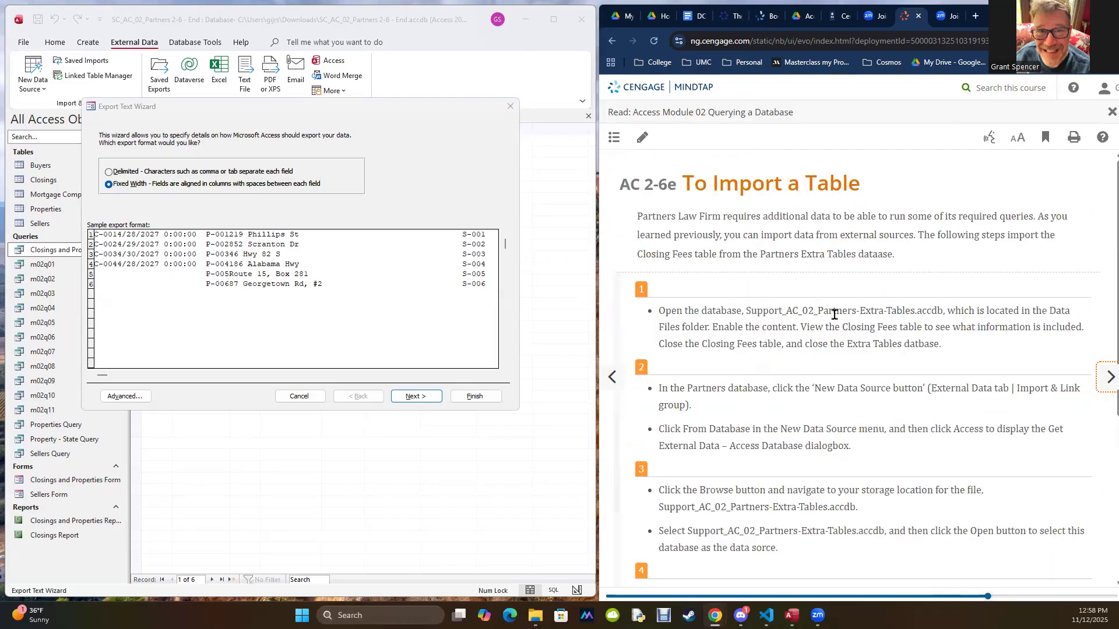
left_click_drag(746, 311, 945, 312)
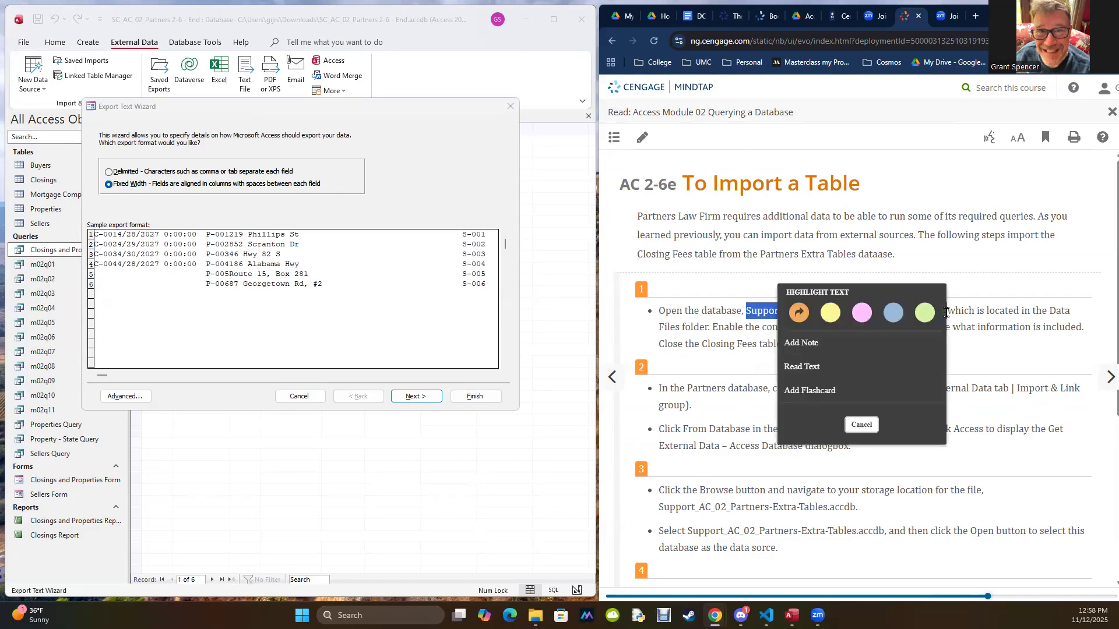
left_click(741, 233)
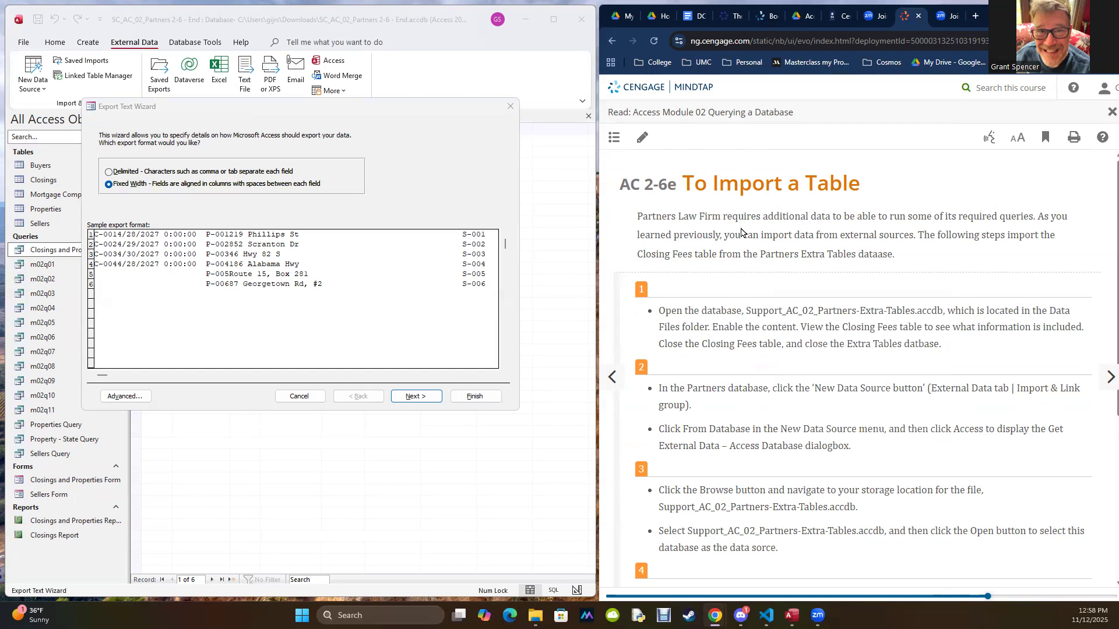
Step: Cancel the Export Text Wizard and close the Closings and Properties query datasheet
left_click(300, 397)
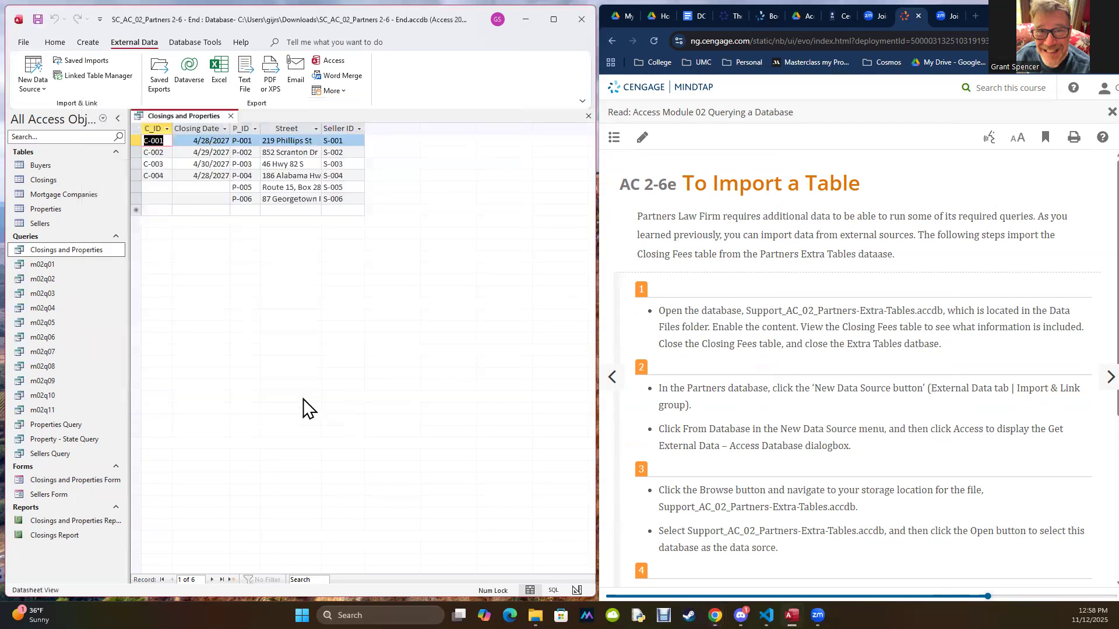
left_click(231, 118)
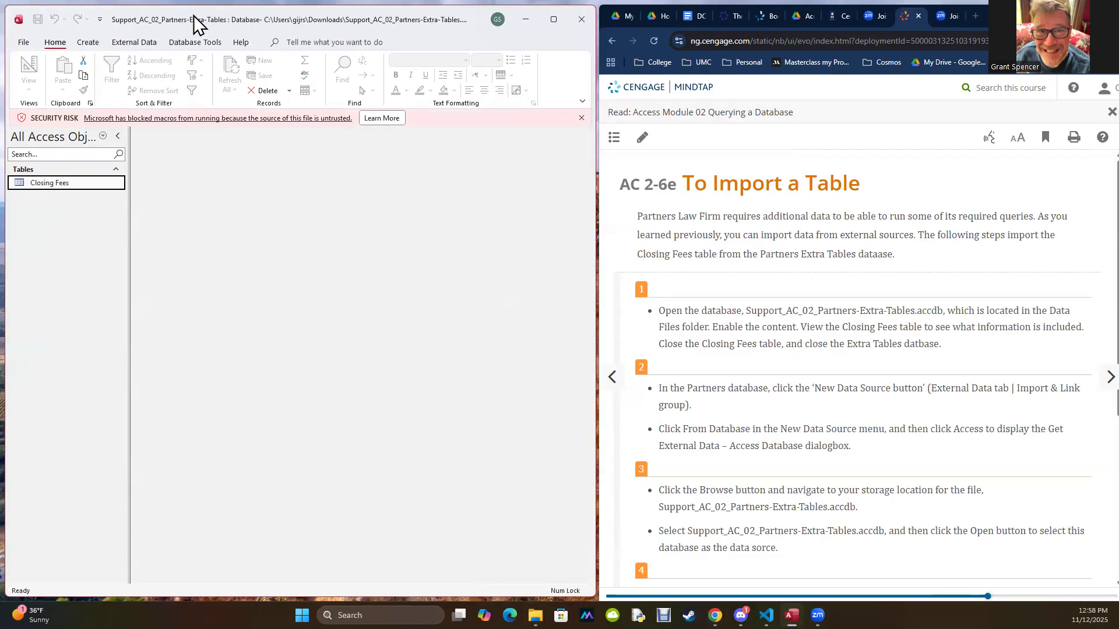
Step: Examine the Closing Fees table in the Support_AC_02_Partners-Extra-Tables database, and close that database
left_click_drag(193, 15, 518, 17)
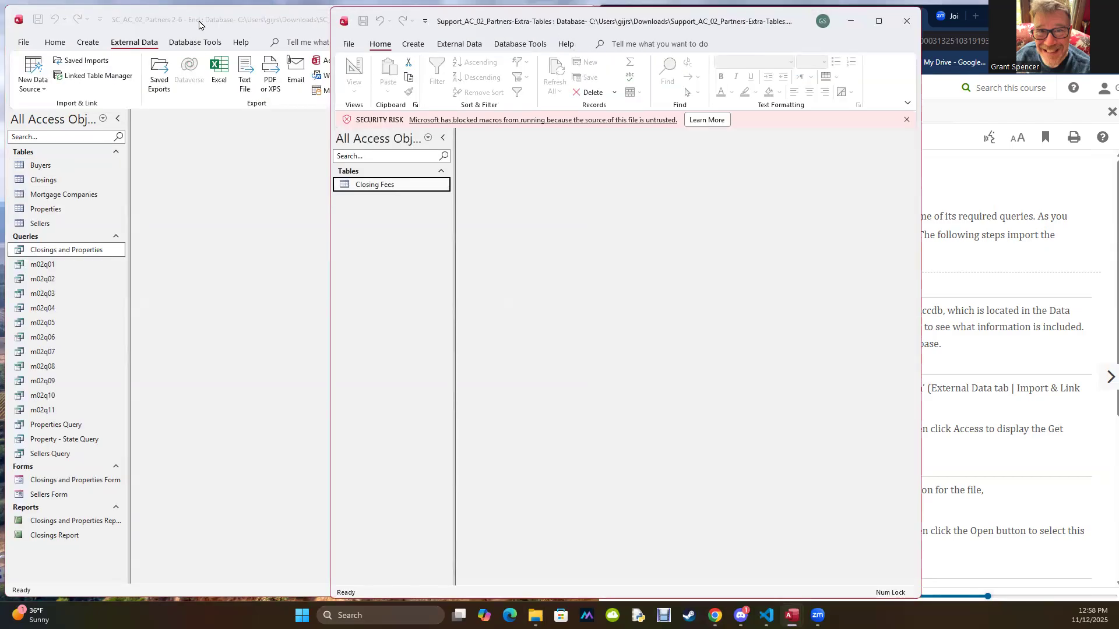
left_click_drag(558, 23, 275, 36)
left_click(551, 35)
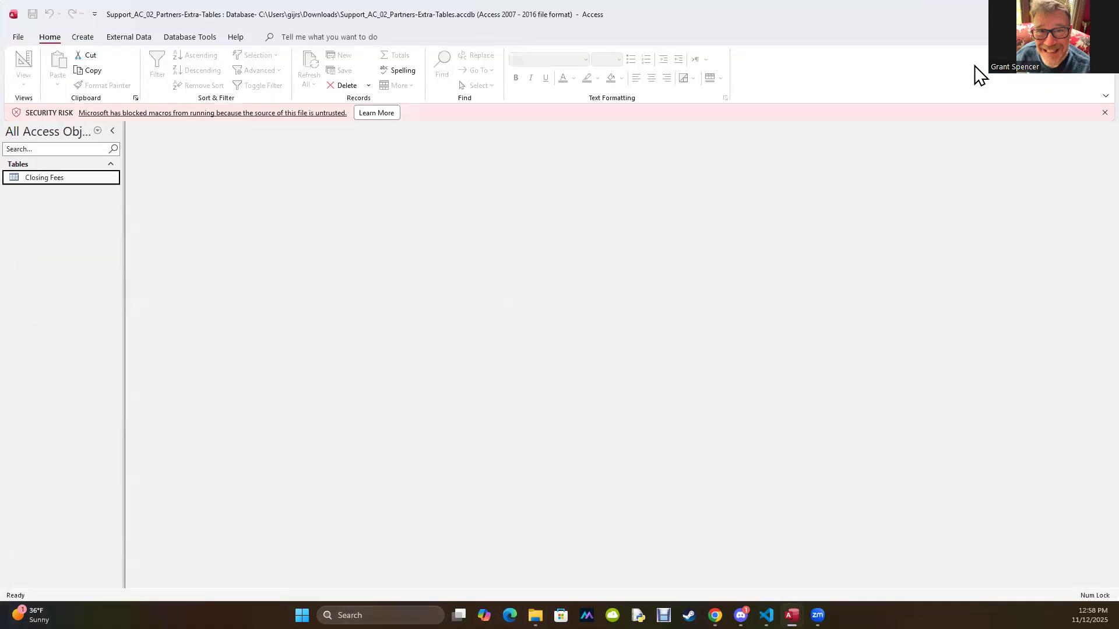
left_click(1077, 14)
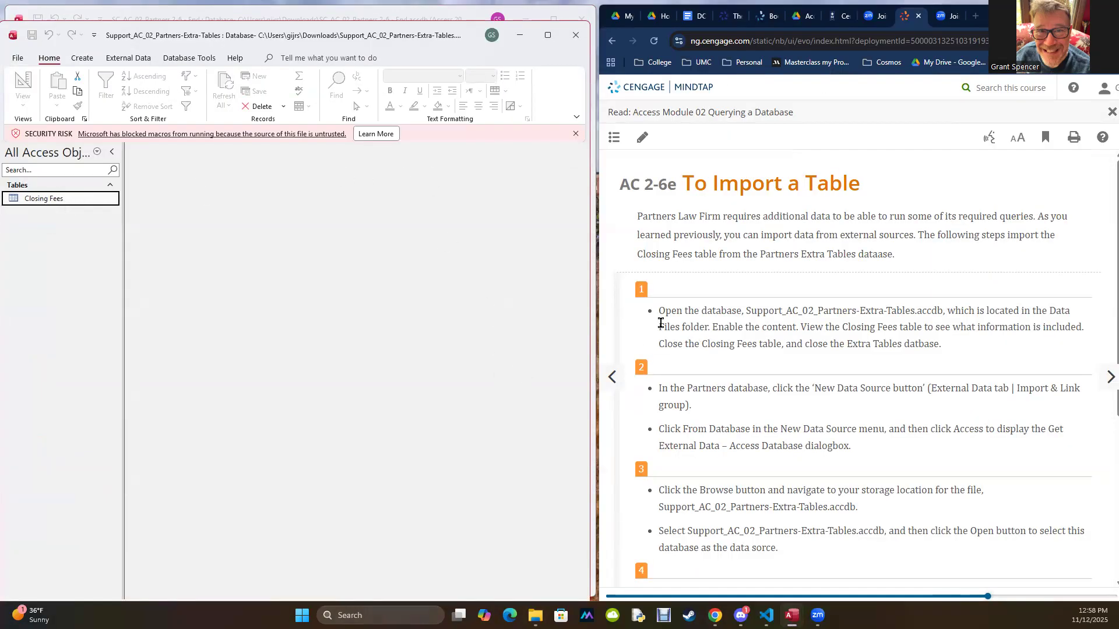
left_click_drag(250, 35, 266, 62)
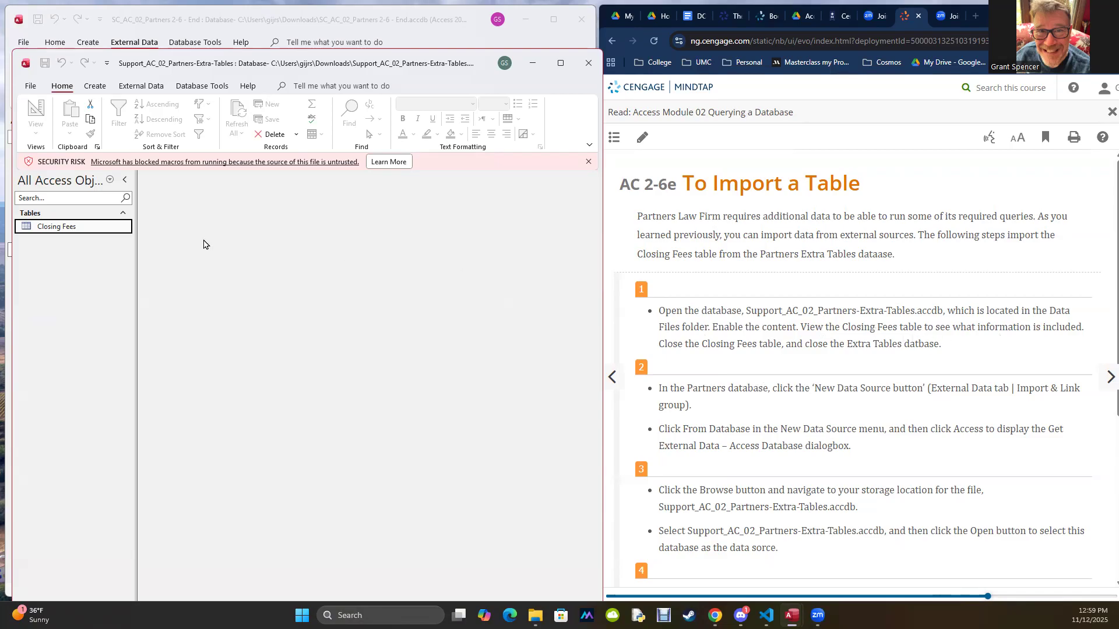
double_click(53, 227)
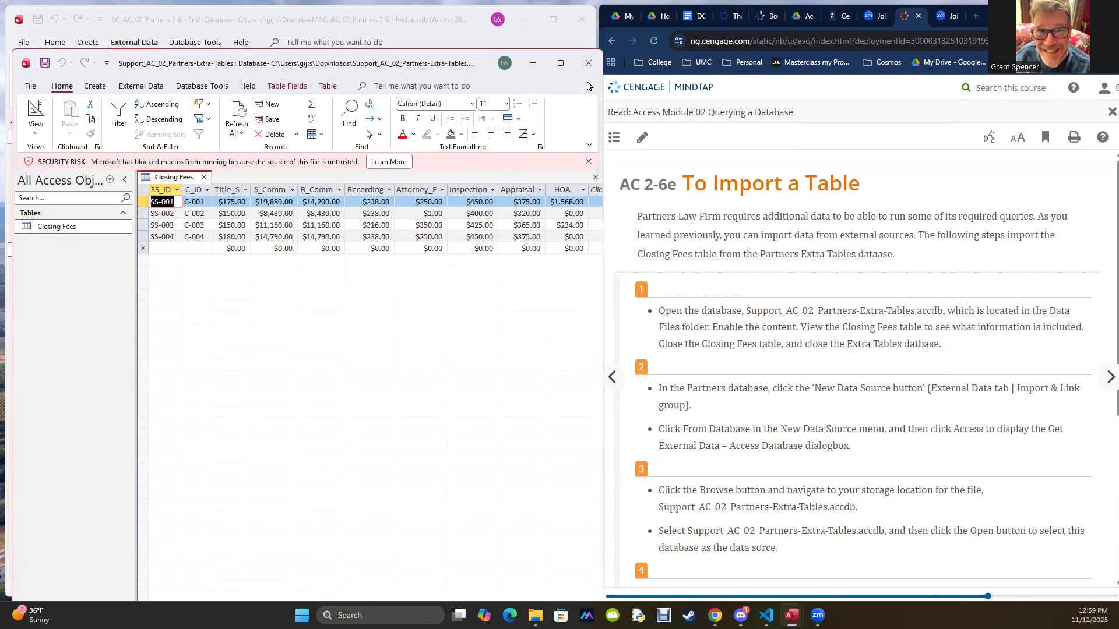
left_click(588, 64)
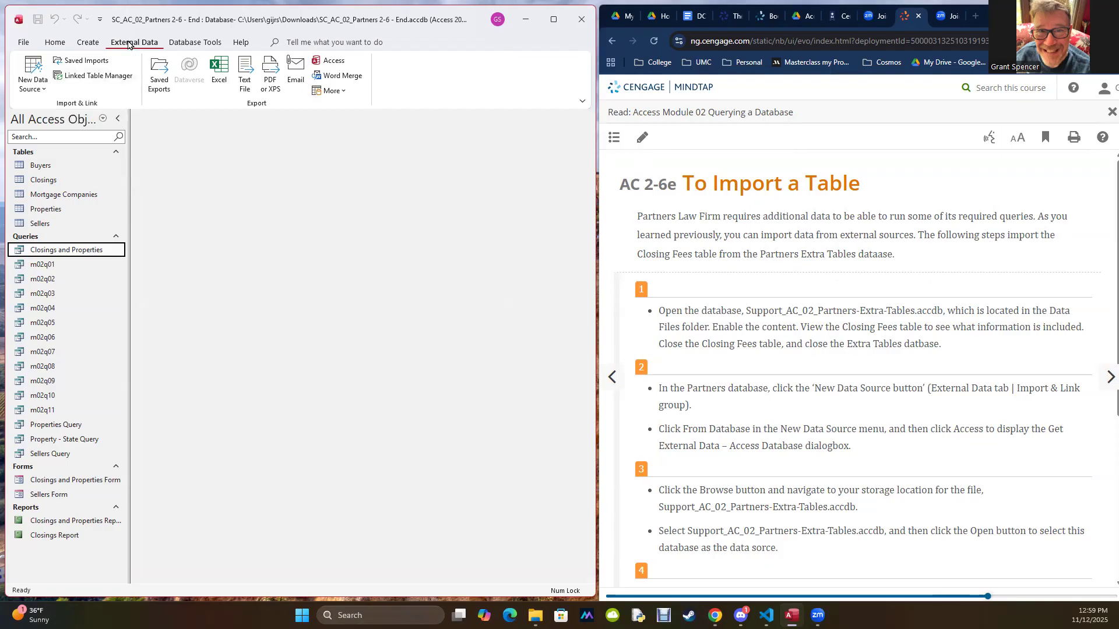
Step: Start an import from an Access database and choose Support_AC_02_Partners-Extra-Tables in the Downloads folder as the source
left_click(35, 89)
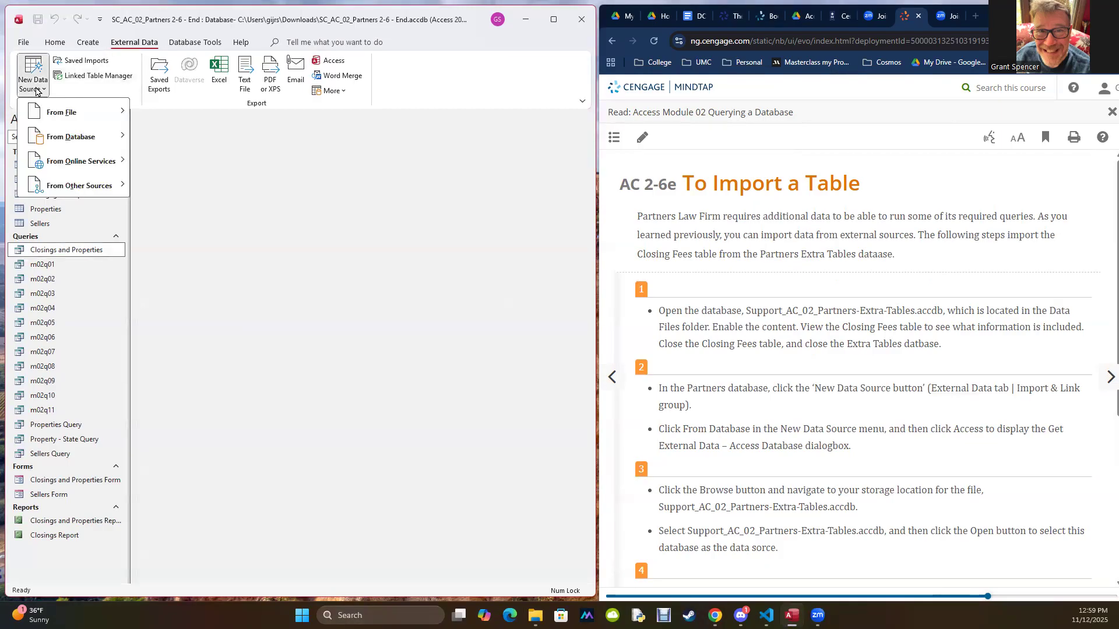
mouse_move(39, 113)
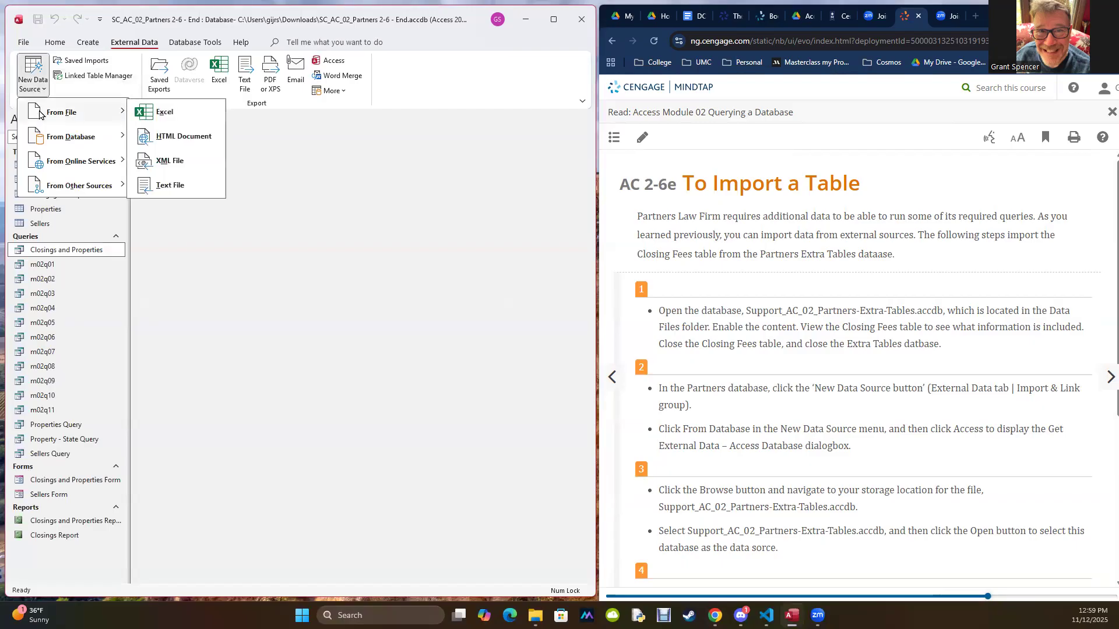
mouse_move(43, 137)
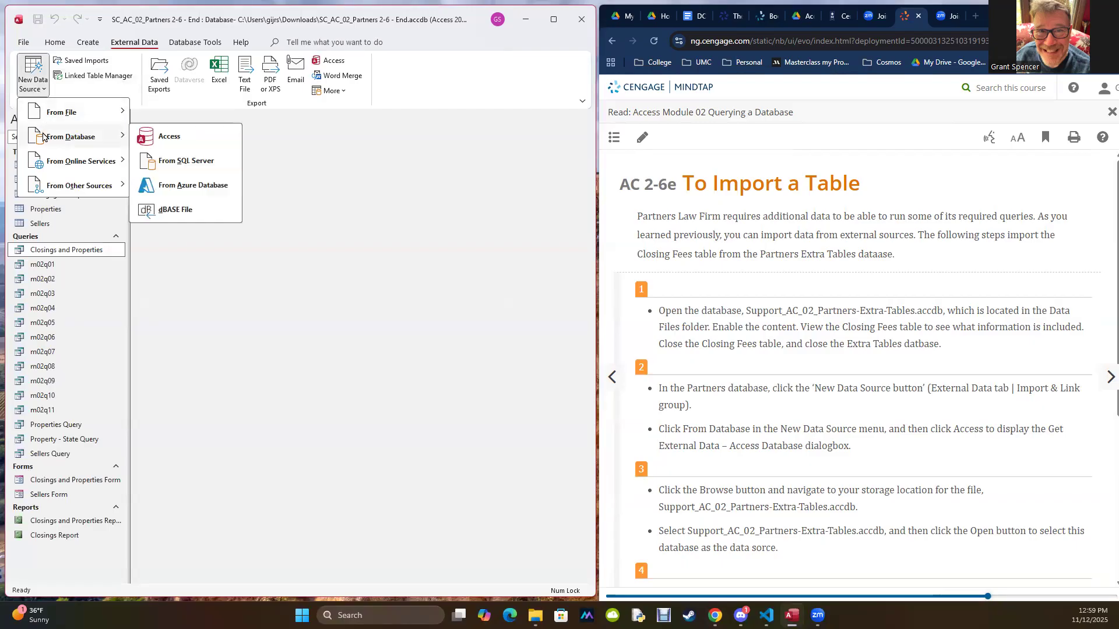
left_click(163, 139)
left_click(477, 227)
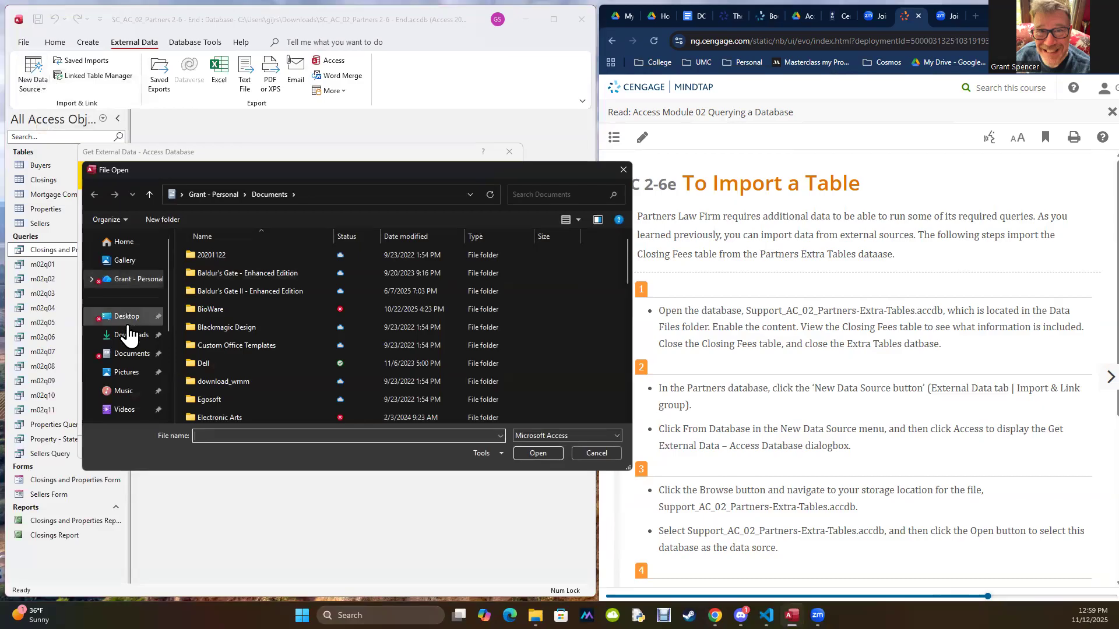
left_click(128, 335)
left_click(254, 267)
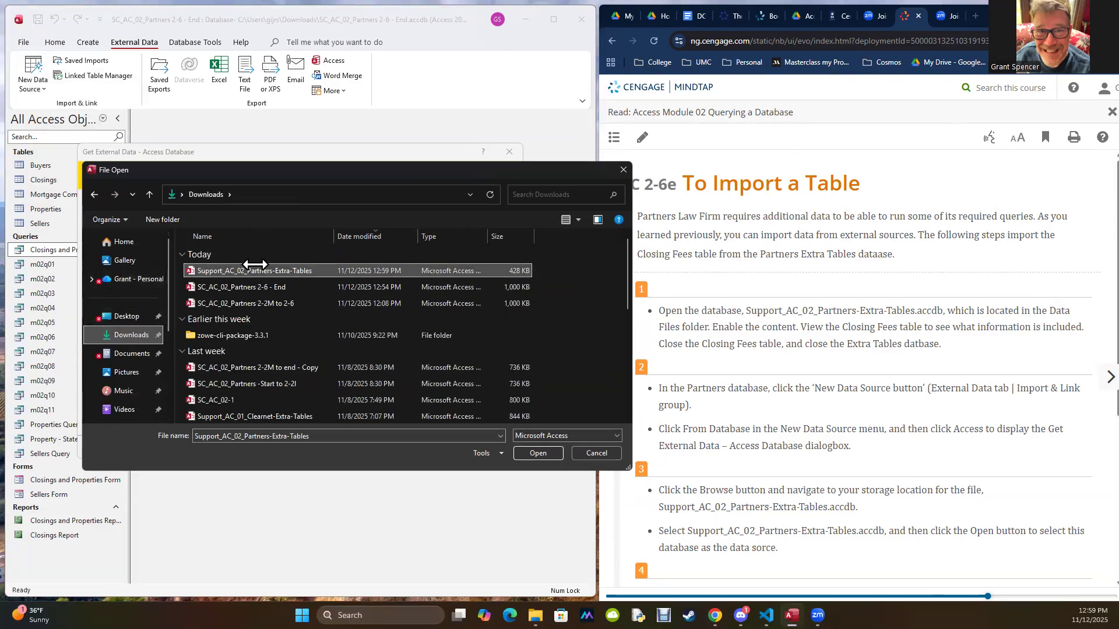
left_click(538, 453)
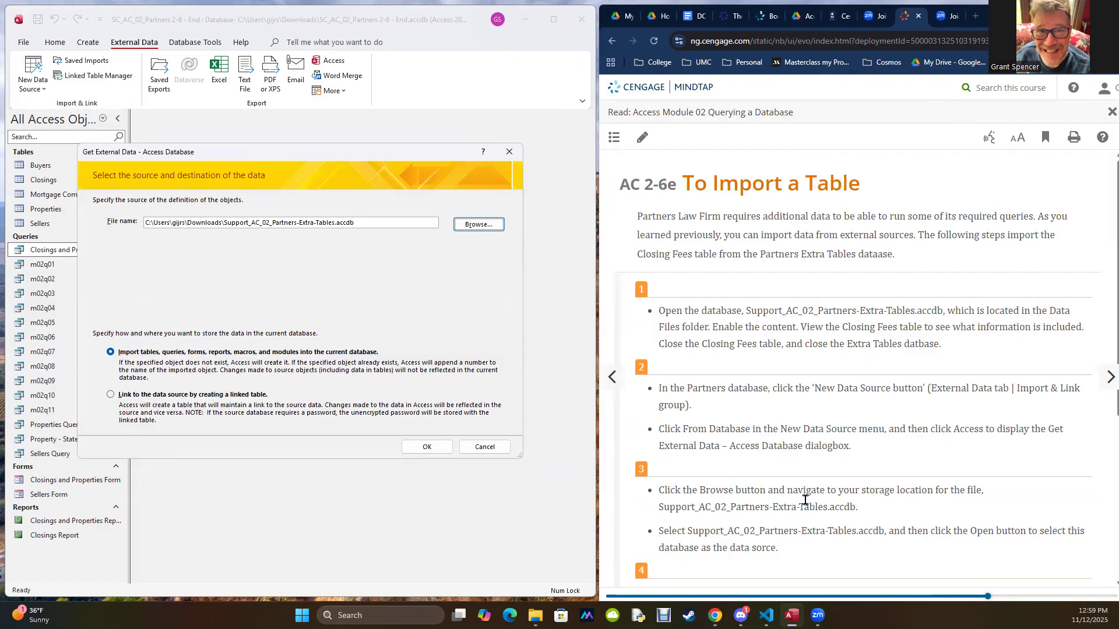
Step: Import the Closing Fees table into the current database without saving the import steps
scroll(805, 500, "down", 5)
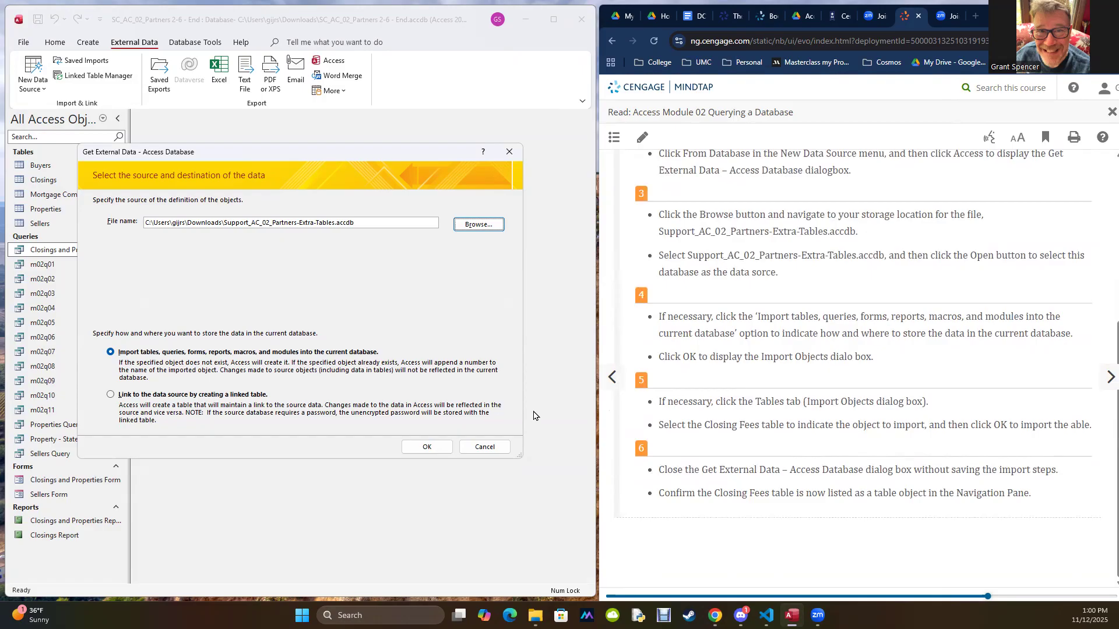
left_click(428, 447)
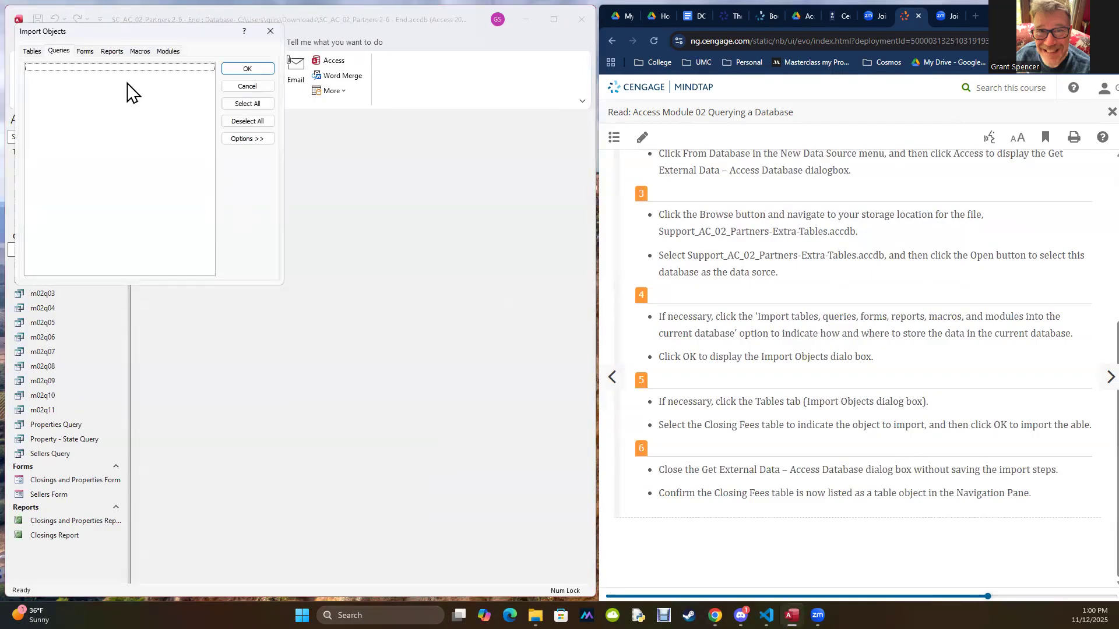
left_click(29, 52)
left_click(27, 52)
left_click(48, 68)
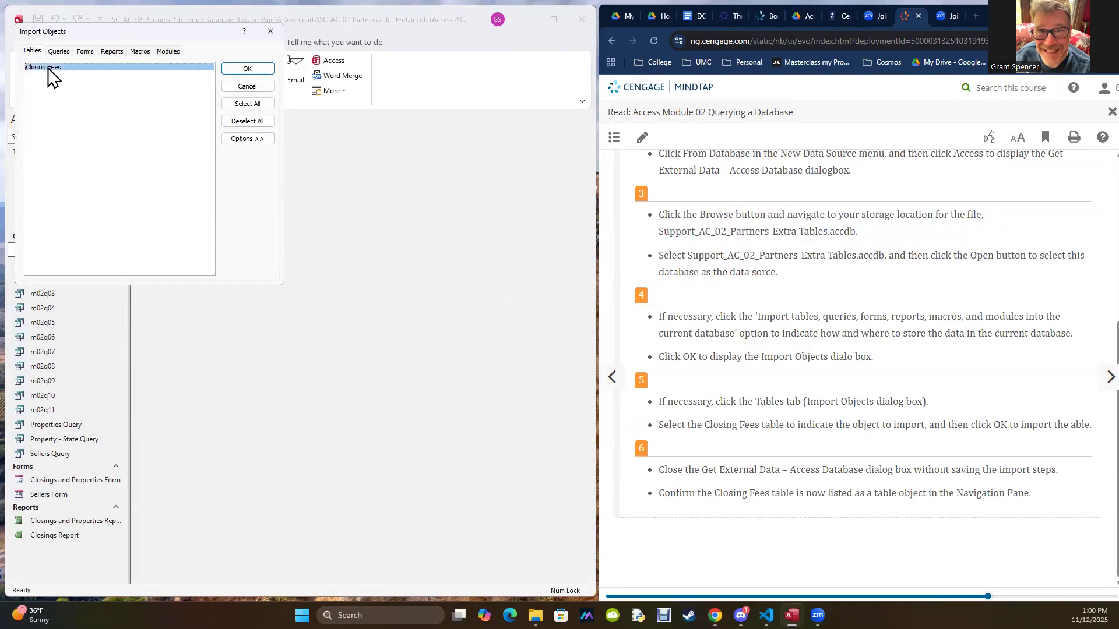
left_click(245, 68)
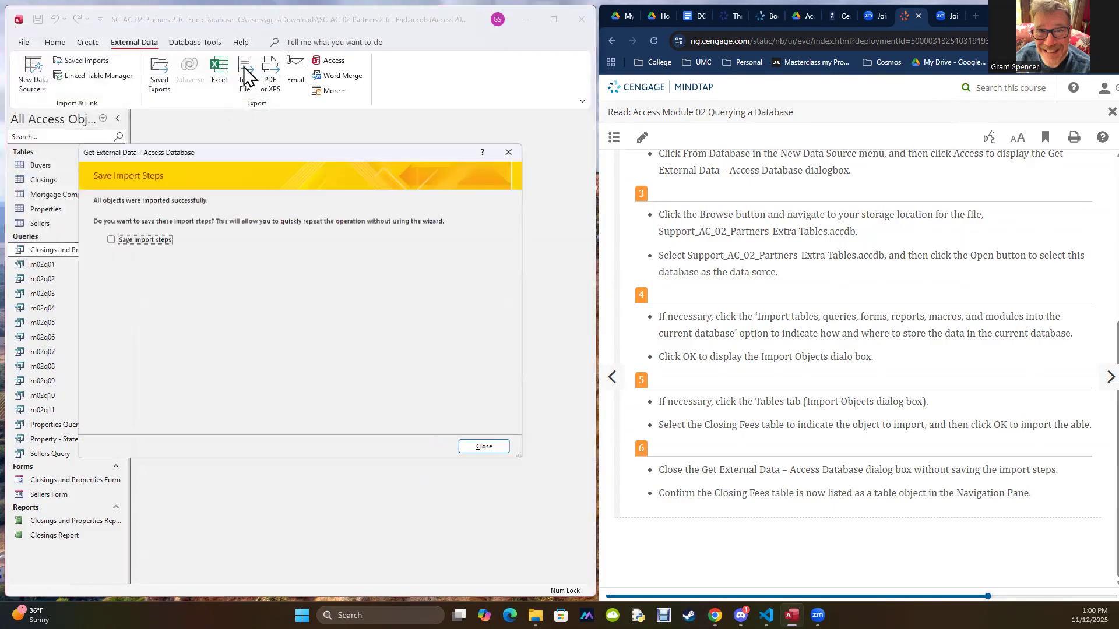
left_click(489, 447)
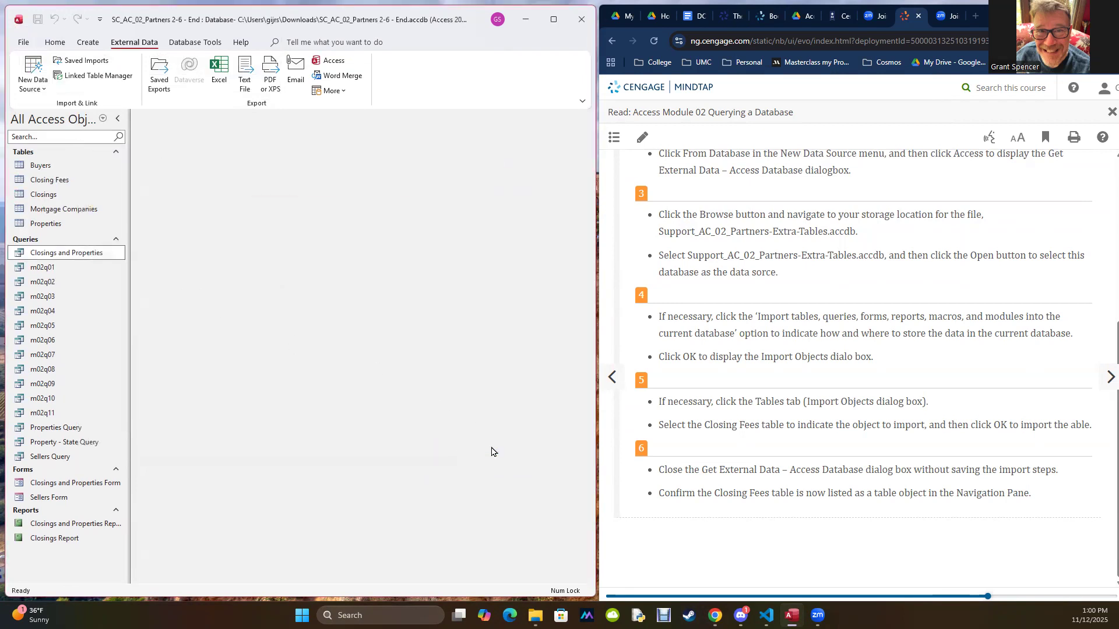
Step: Advance the textbook to section AC 2-7 Calculations and highlight its title
left_click(34, 199)
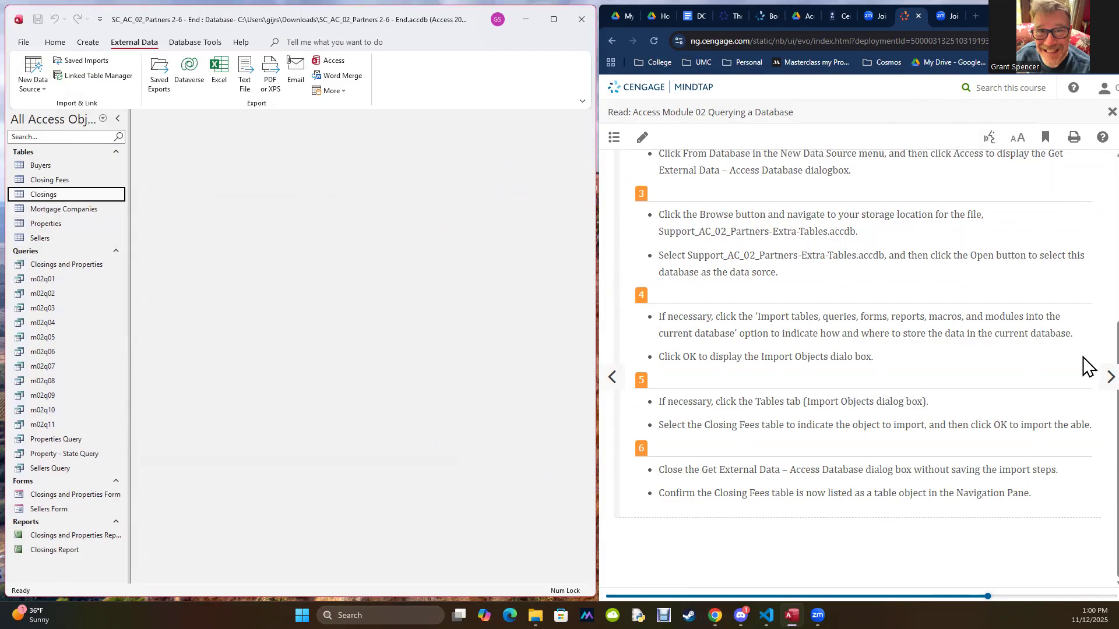
left_click(1110, 377)
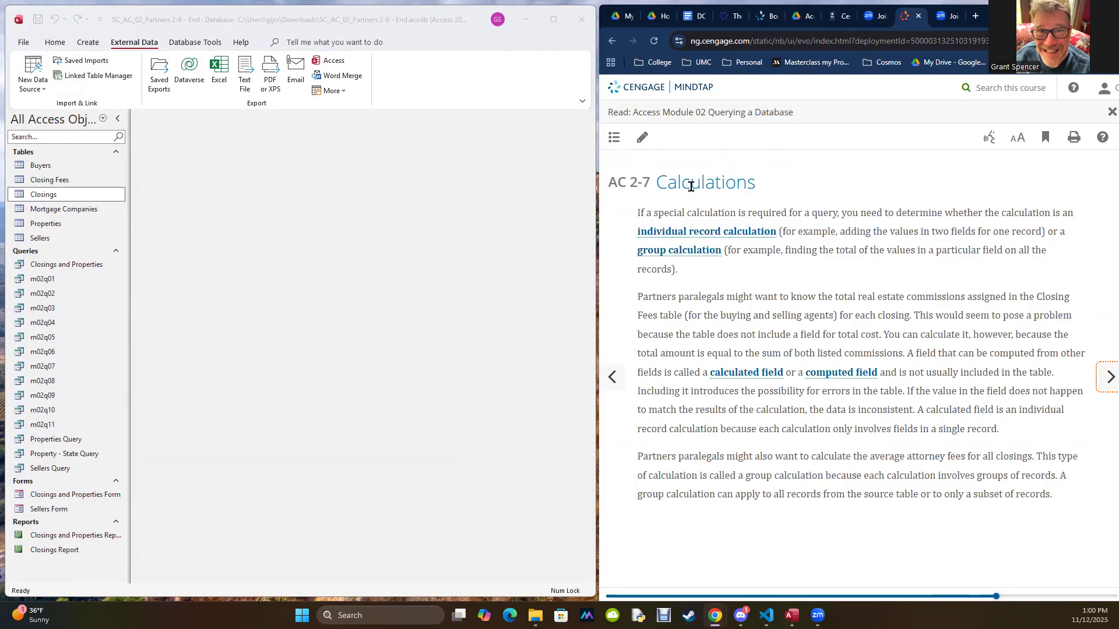
left_click_drag(659, 184, 750, 189)
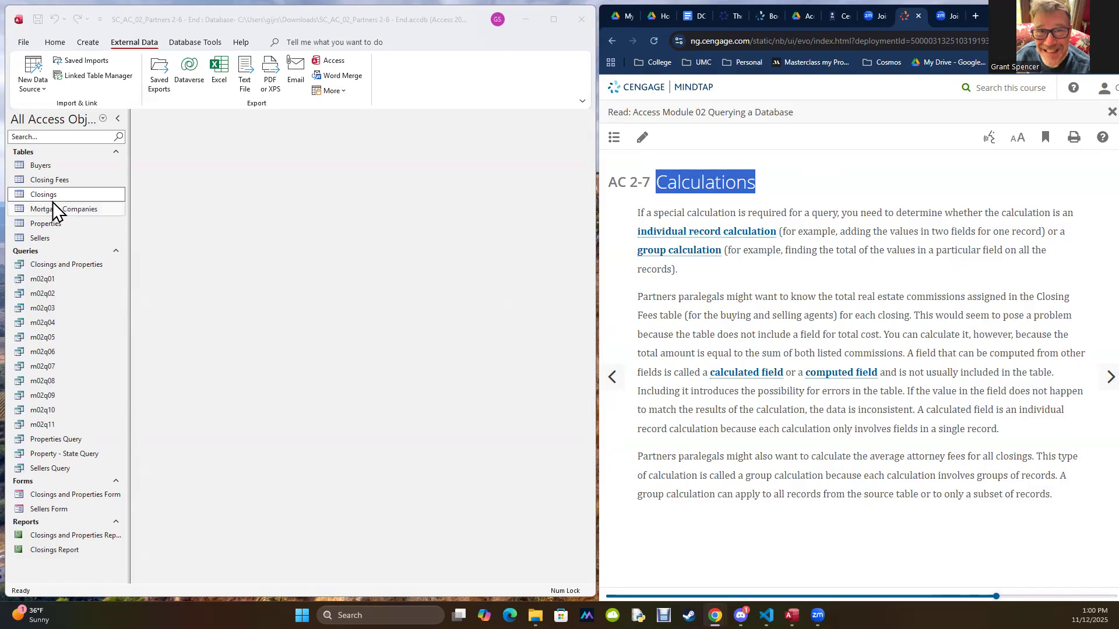
Step: View the datasheets of the saved queries m02q01, m02q03 and m02q05, and close all three
double_click(33, 278)
double_click(36, 311)
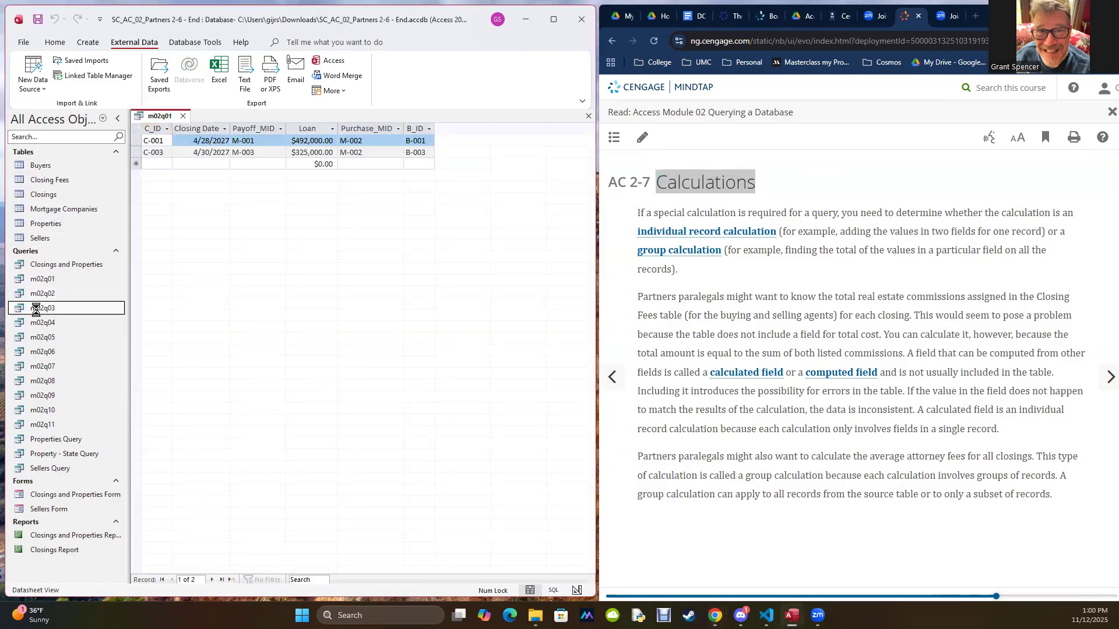
left_click(38, 339)
double_click(38, 339)
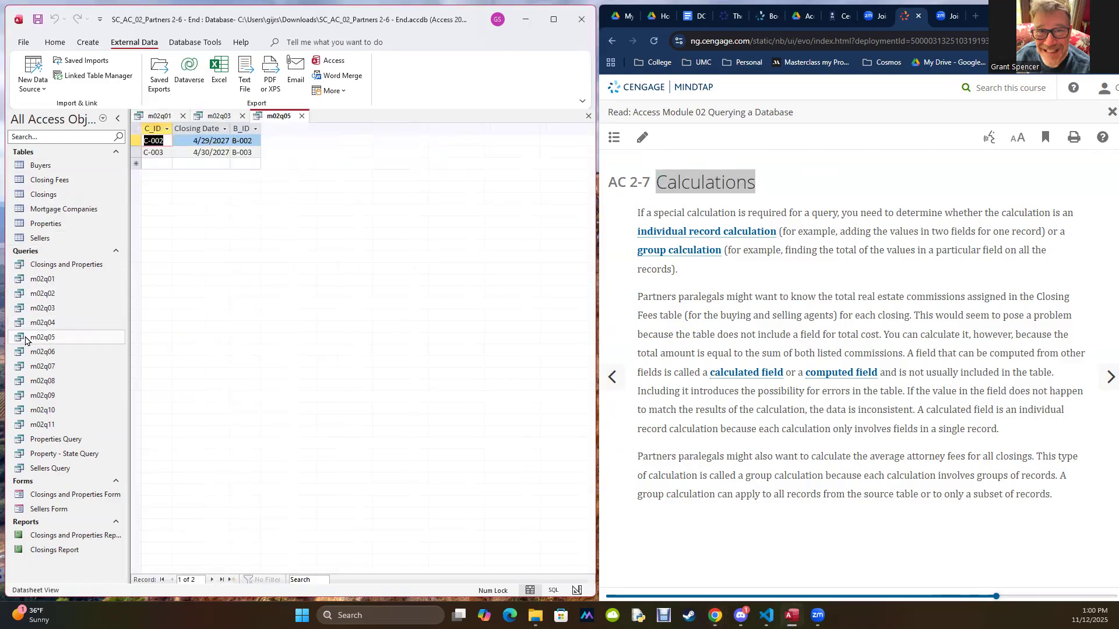
left_click(301, 119)
left_click(243, 118)
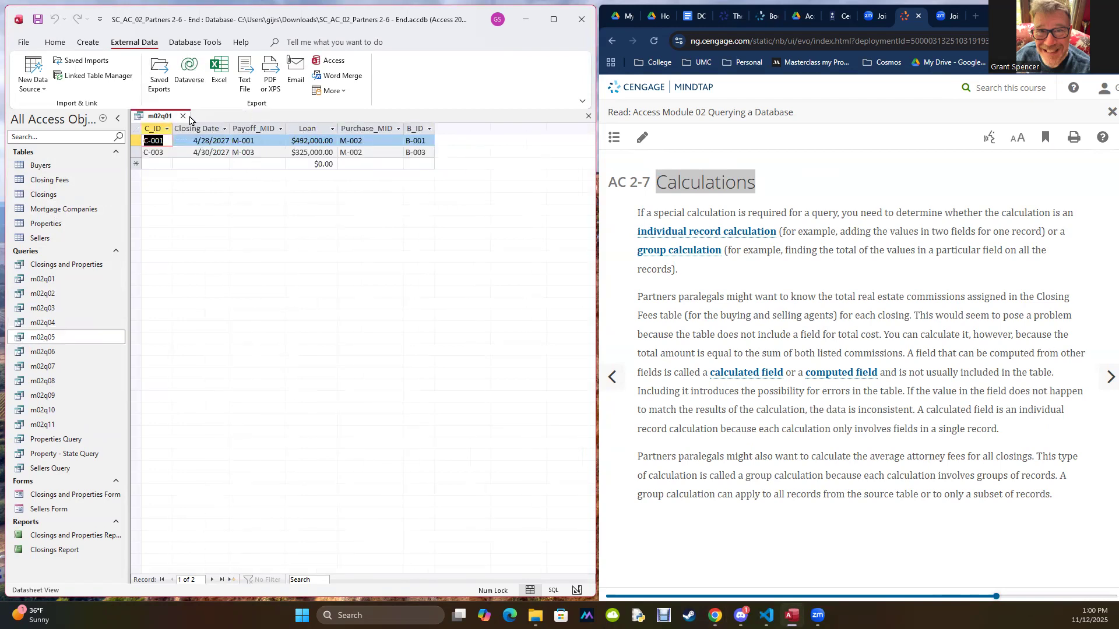
left_click(183, 116)
Step: Open the Closings and Properties query and show it in Design view
left_click(32, 267)
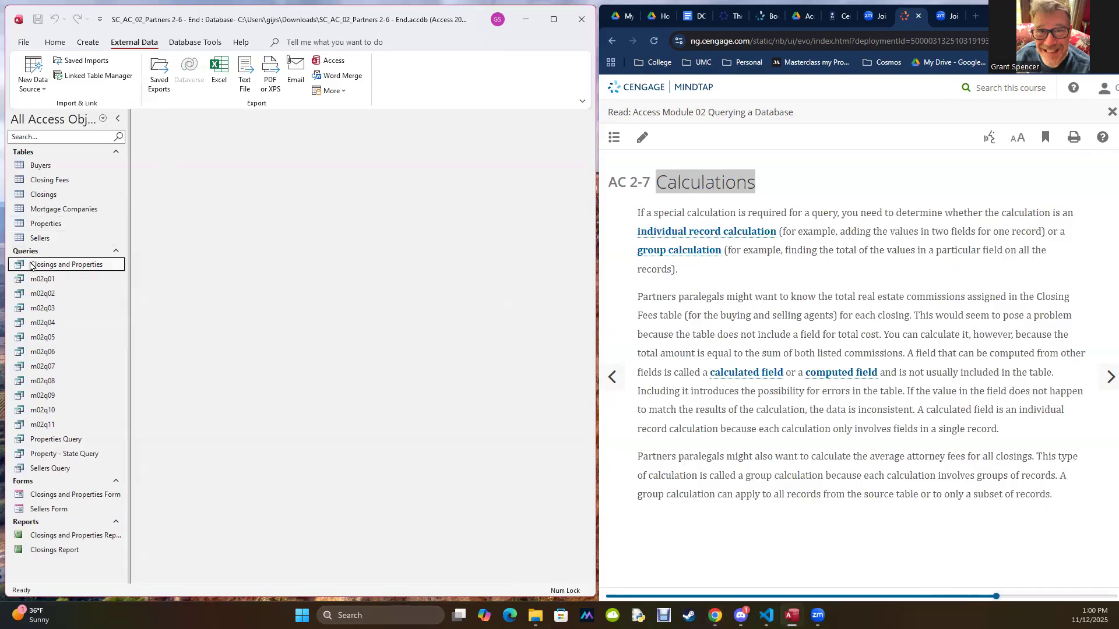
key("Return")
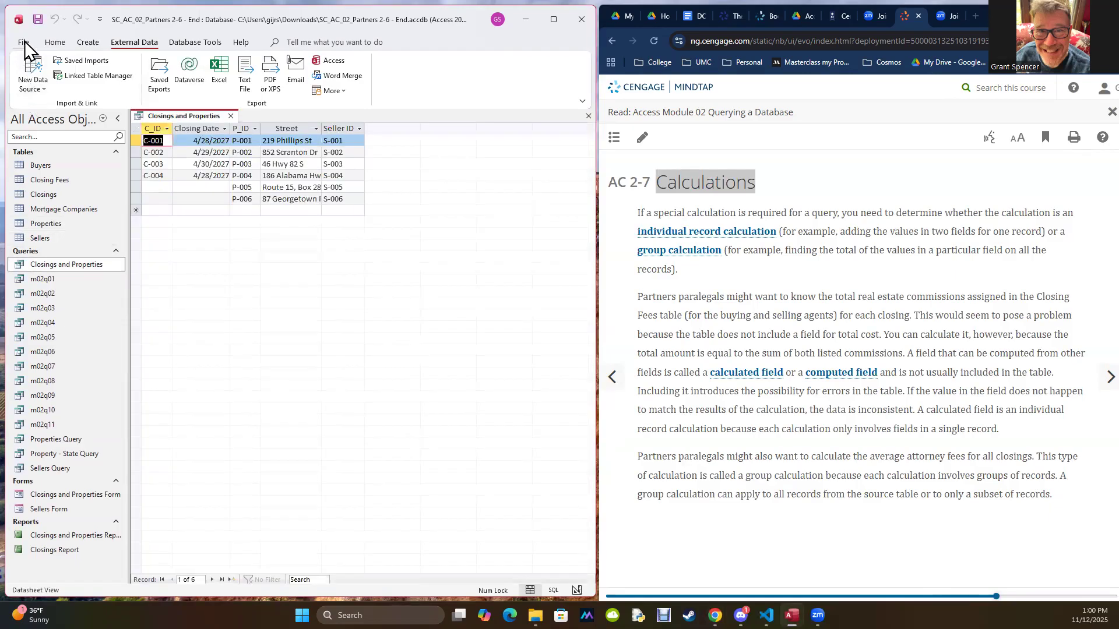
left_click(54, 41)
left_click(32, 85)
left_click(38, 154)
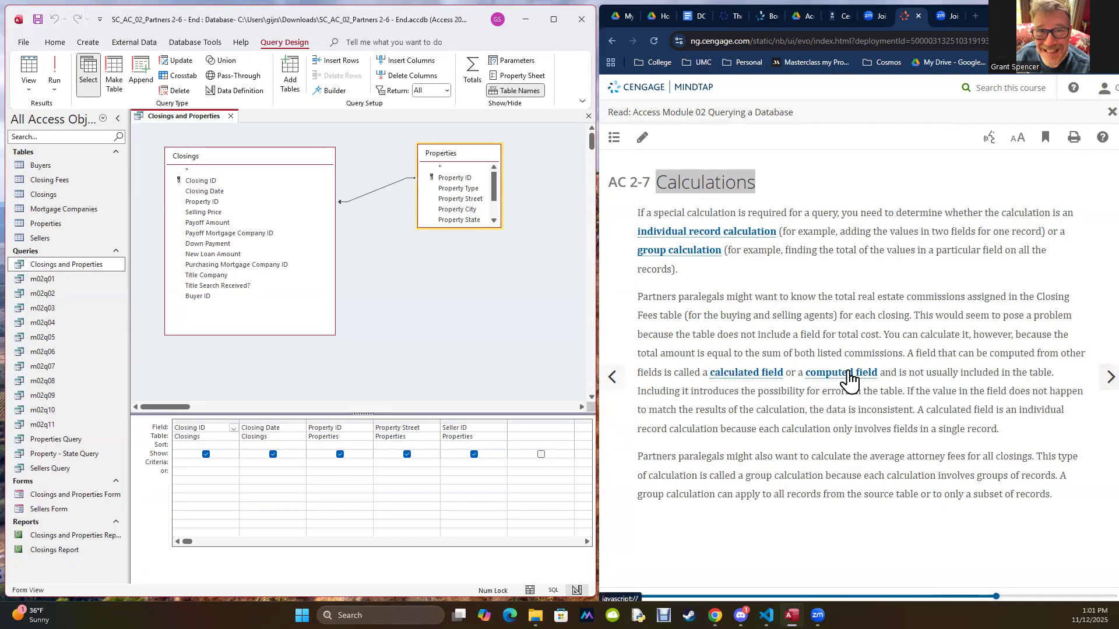
Step: Read textbook section AC 2-7a on using a calculated field in a query, including the Zoom steps and the Total Commission expression
left_click(1089, 382)
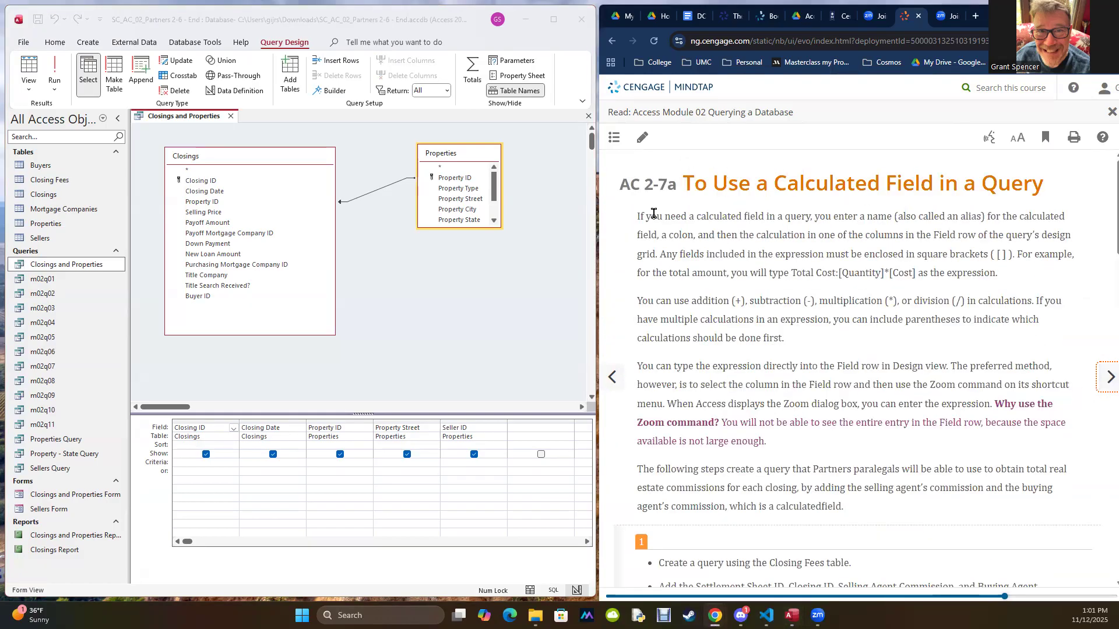
scroll(753, 273, "down", 5)
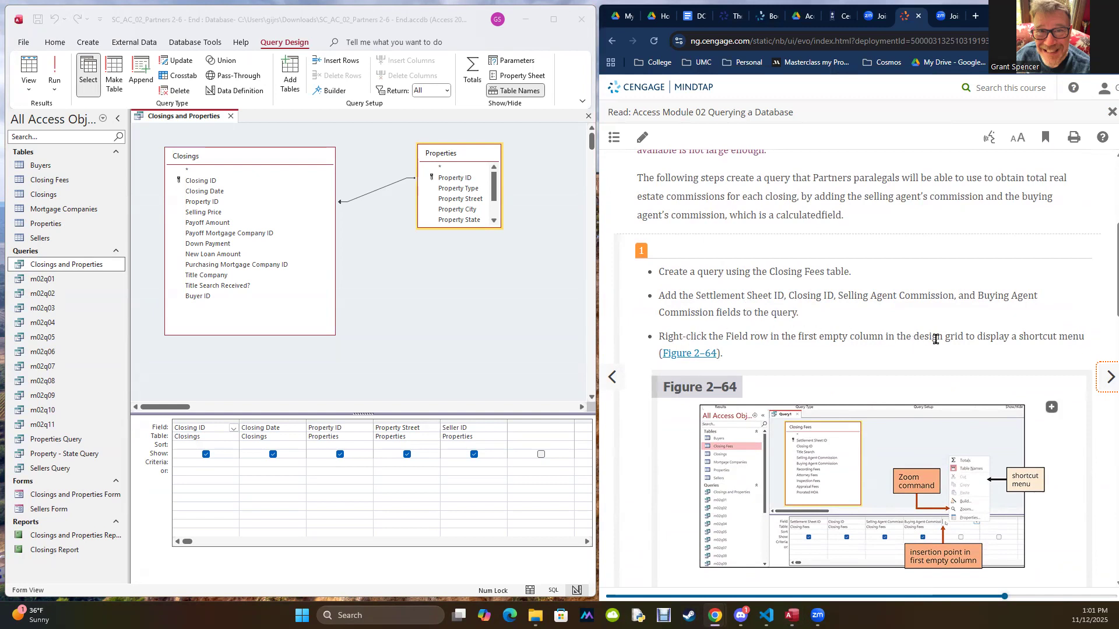
scroll(936, 339, "down", 5)
left_click_drag(683, 362, 1044, 363)
left_click(1028, 332)
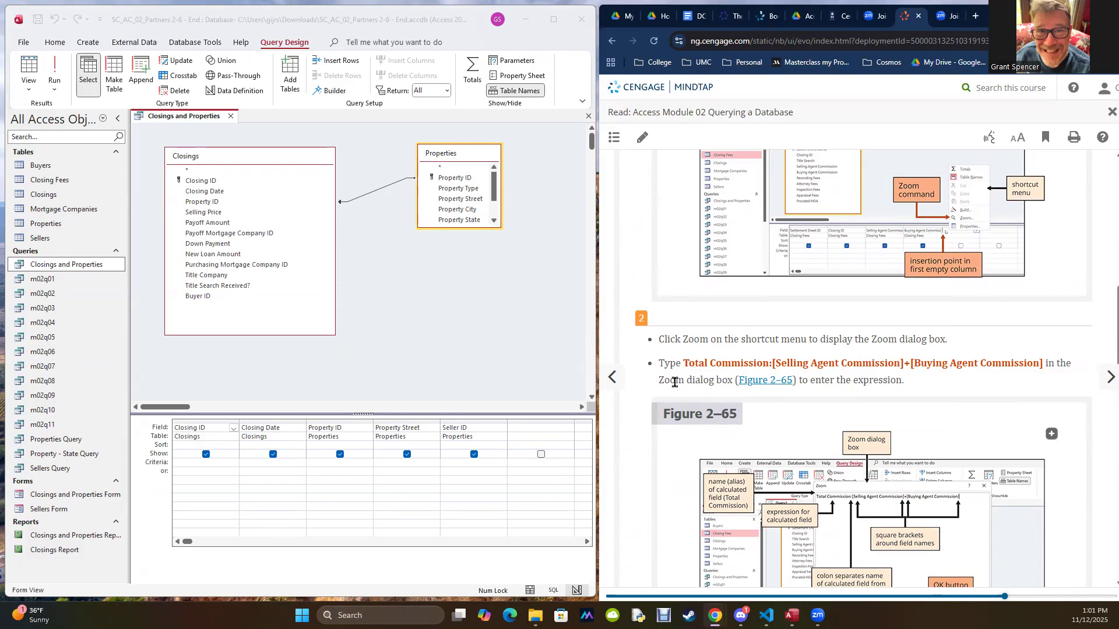
left_click_drag(683, 363, 769, 363)
left_click(698, 464)
scroll(917, 359, "up", 7)
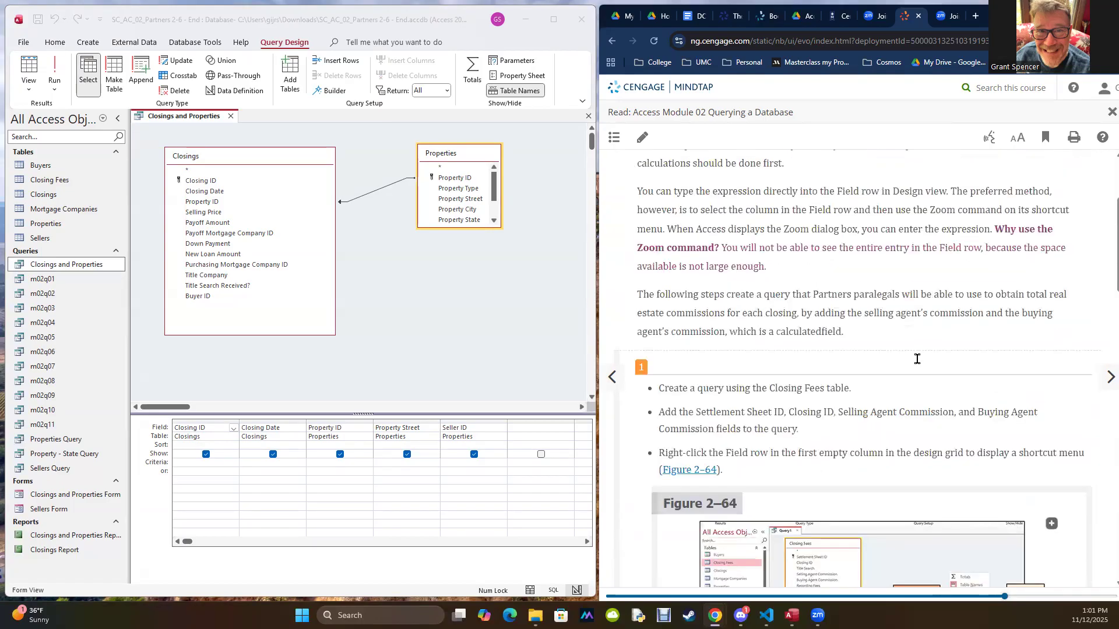
scroll(919, 364, "down", 2)
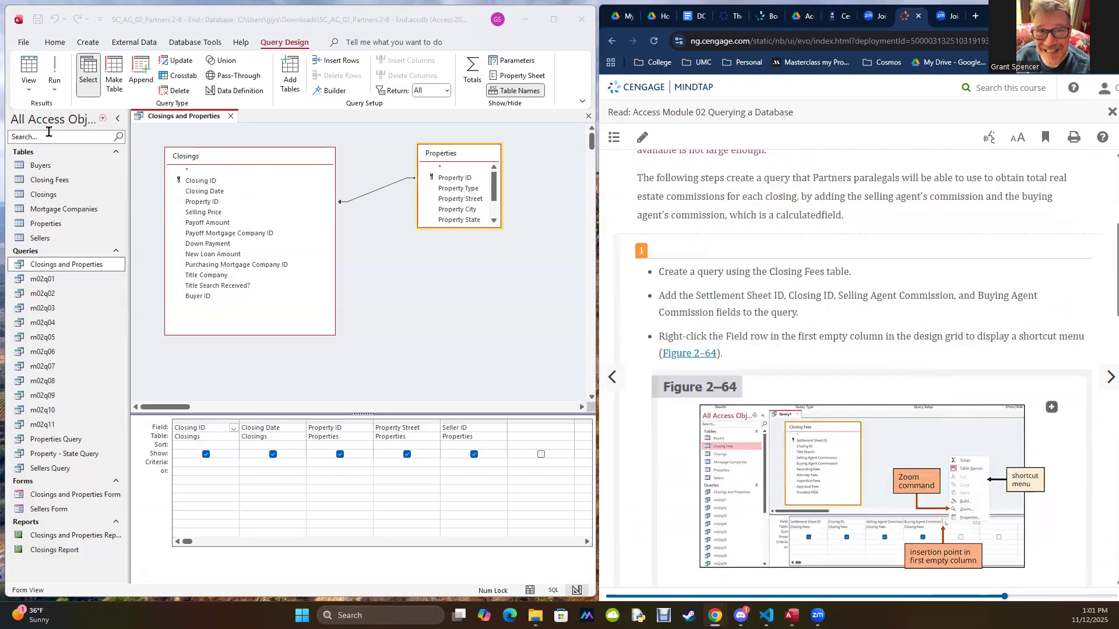
Step: Close the Closings and Properties query and create a new query design with the Closing Fees table, enlarging its field list to show all fields
left_click(38, 182)
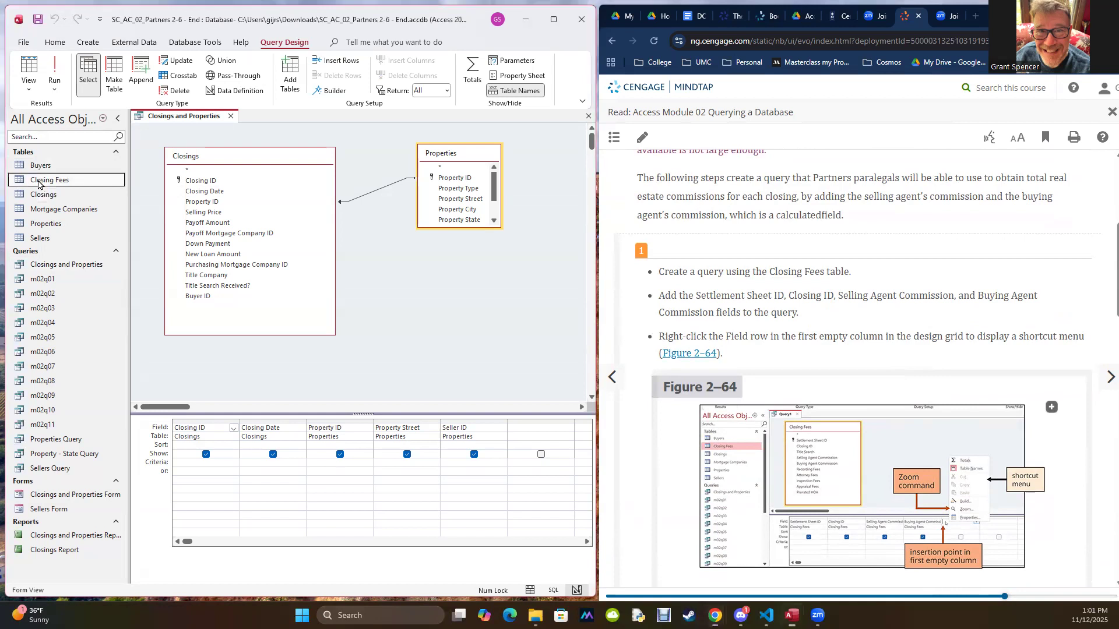
left_click(230, 118)
left_click(89, 43)
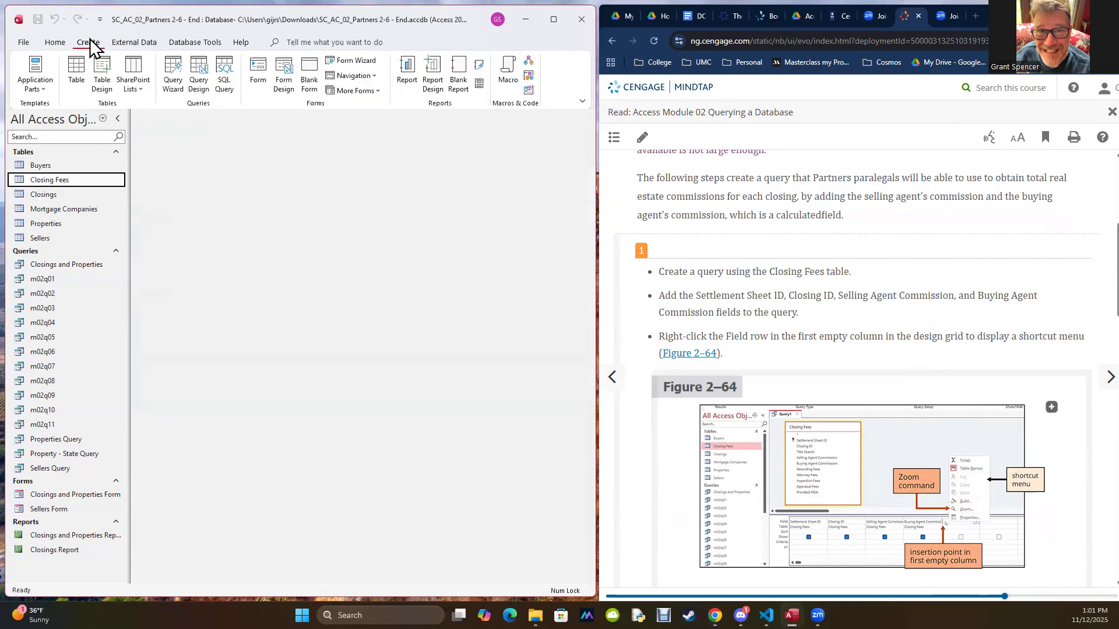
left_click(199, 70)
left_click_drag(21, 181, 272, 180)
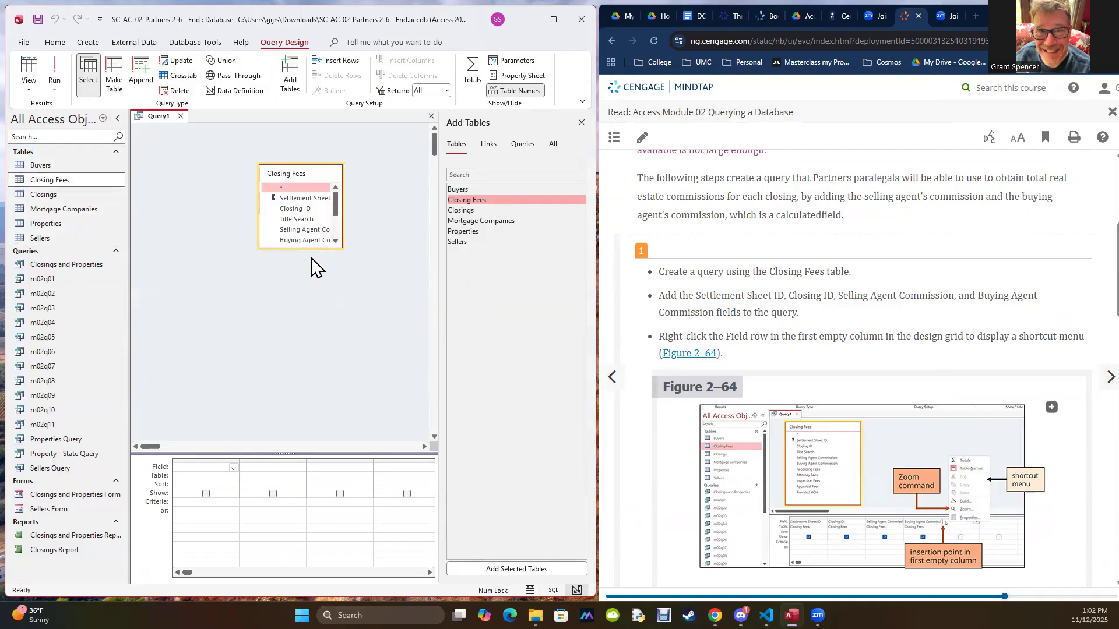
left_click_drag(306, 248, 296, 376)
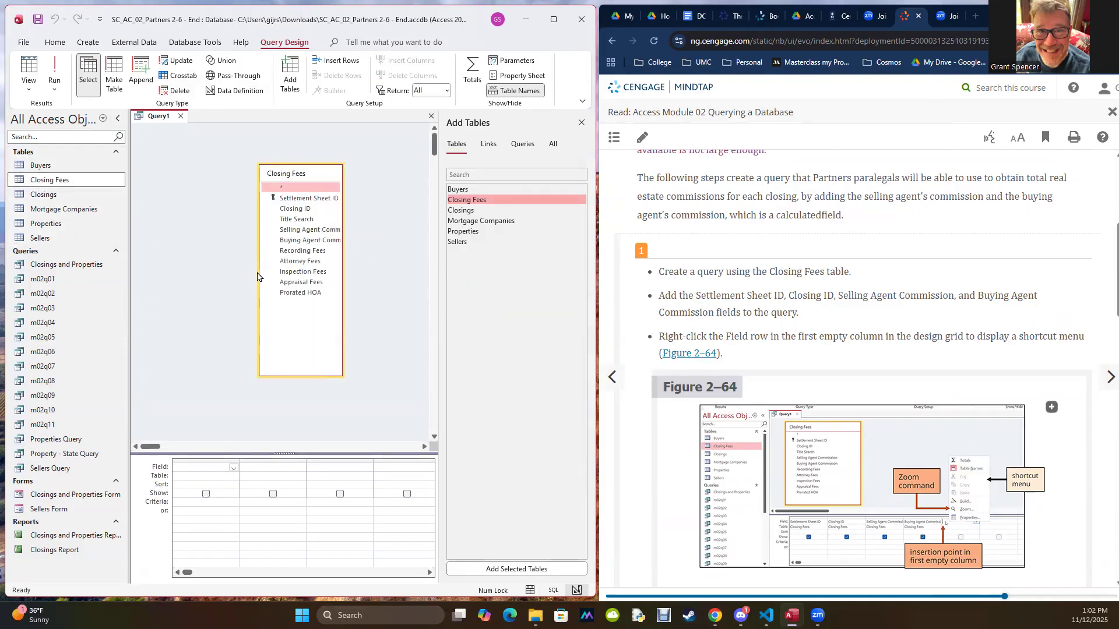
left_click_drag(260, 272, 227, 272)
left_click_drag(298, 173, 211, 150)
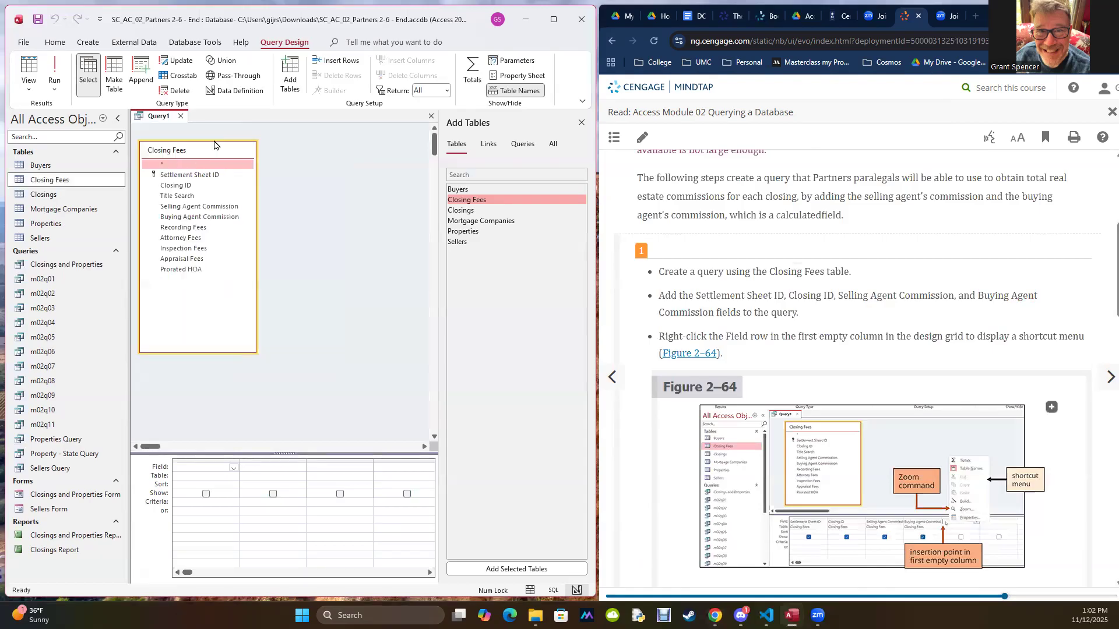
Step: Add the Closing ID, Selling Agent Commission, Buying Agent Commission and Settlement Sheet ID fields to the design grid
double_click(173, 185)
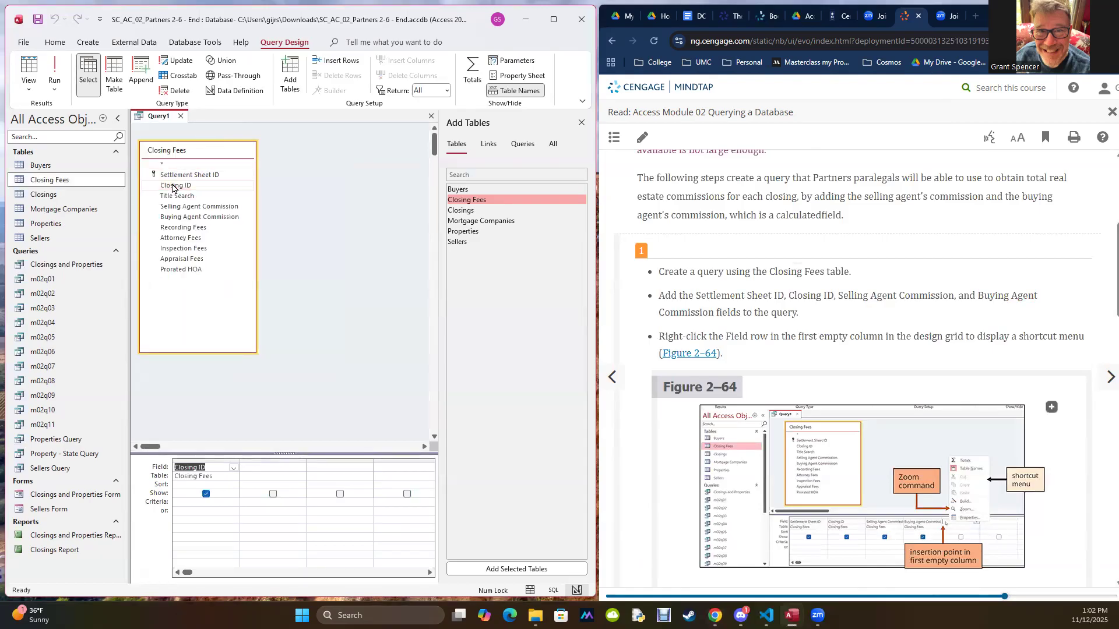
double_click(177, 207)
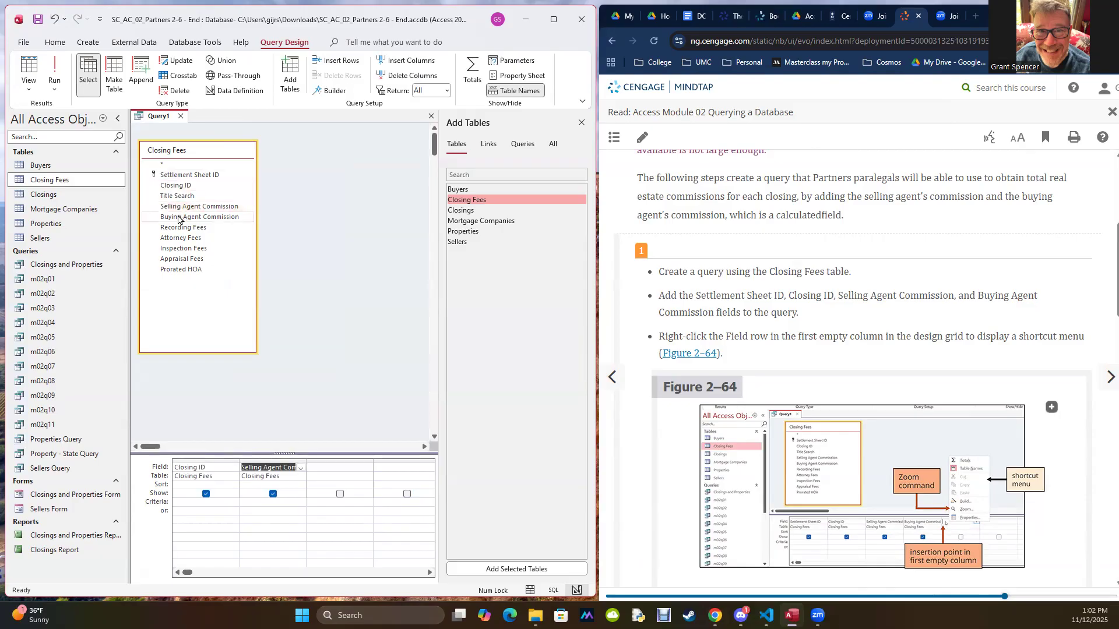
double_click(178, 218)
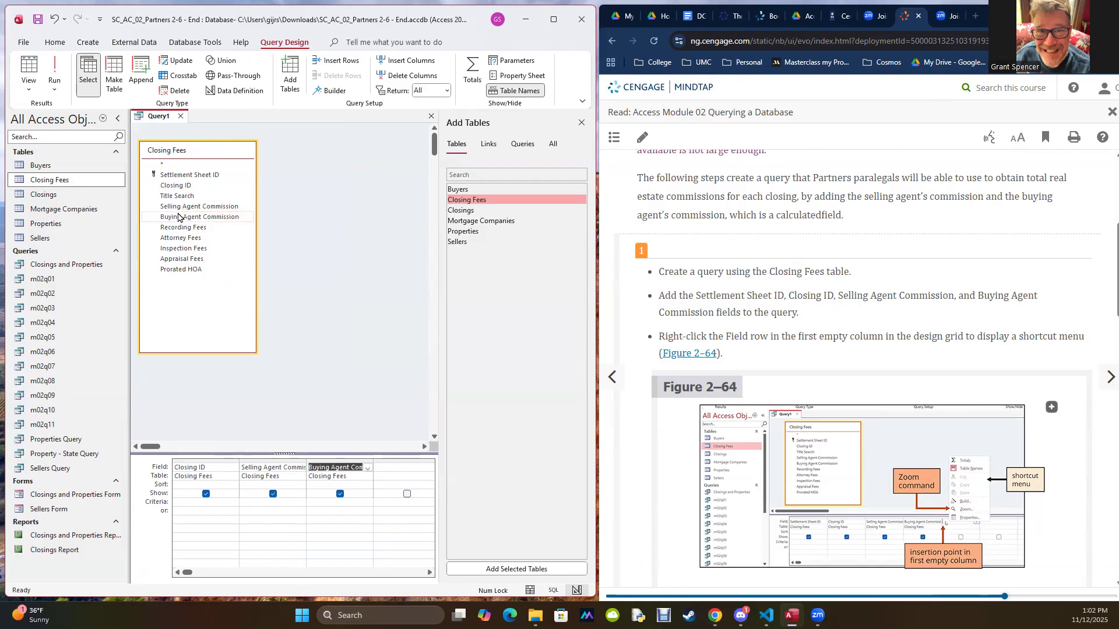
double_click(184, 175)
Step: Move the Settlement Sheet ID column to the front of the design grid, before Closing ID
left_click(397, 459)
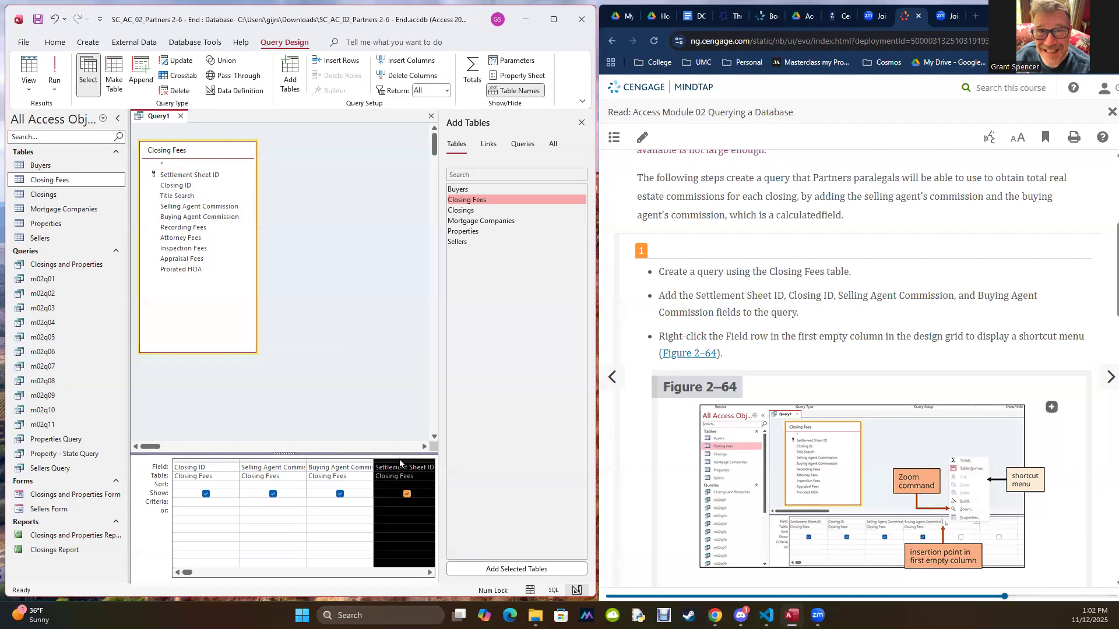
left_click(389, 463)
left_click(392, 461)
left_click(394, 466)
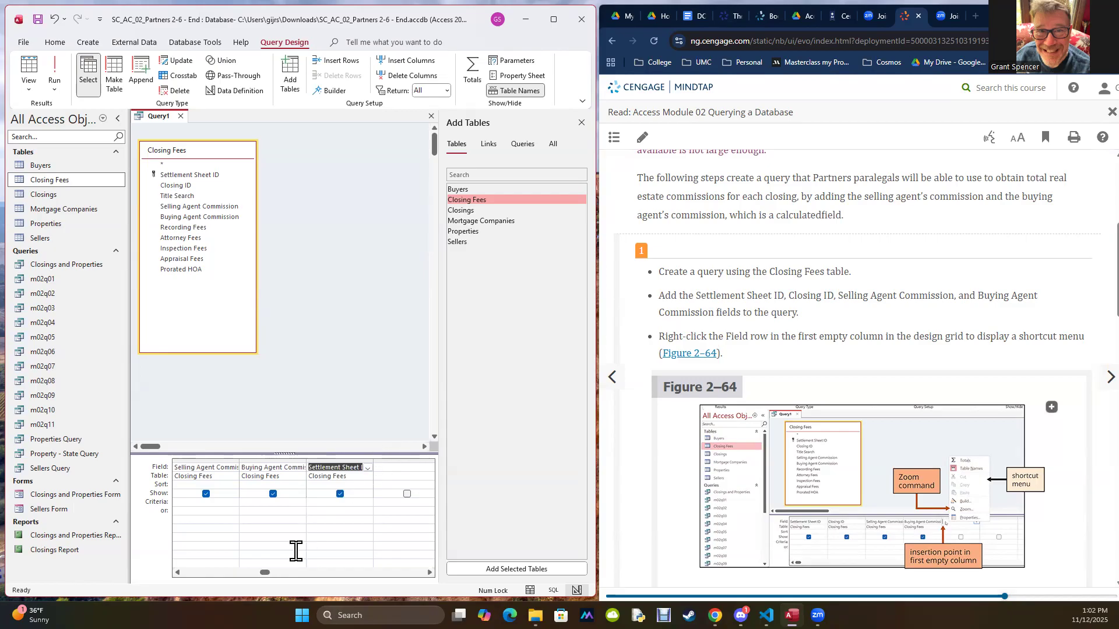
left_click_drag(264, 577, 208, 547)
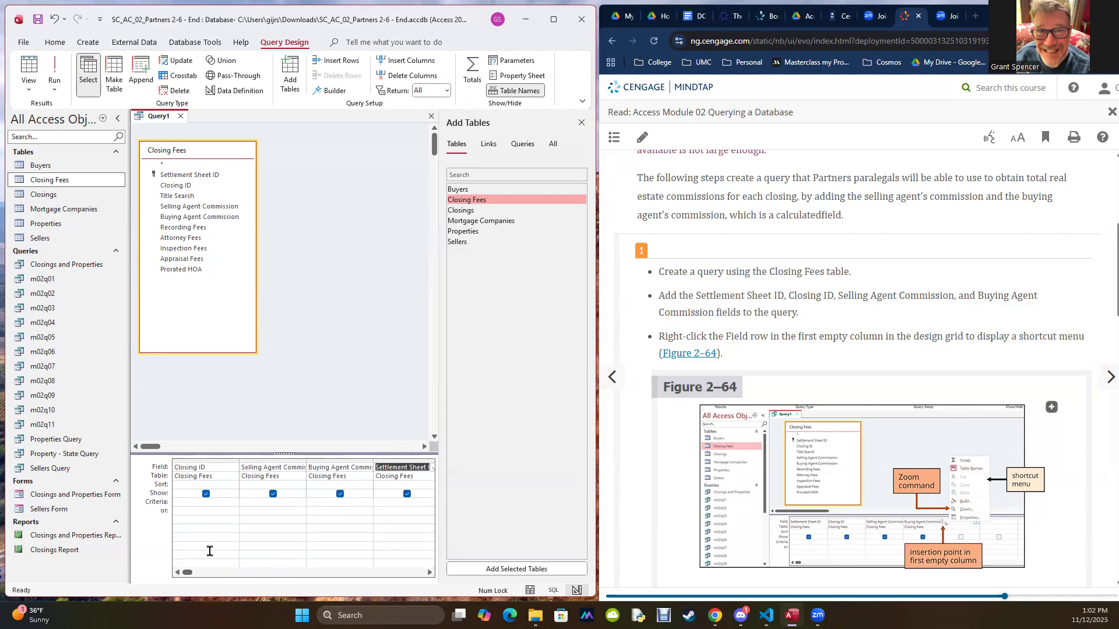
left_click(405, 461)
left_click_drag(405, 467, 188, 469)
left_click(271, 364)
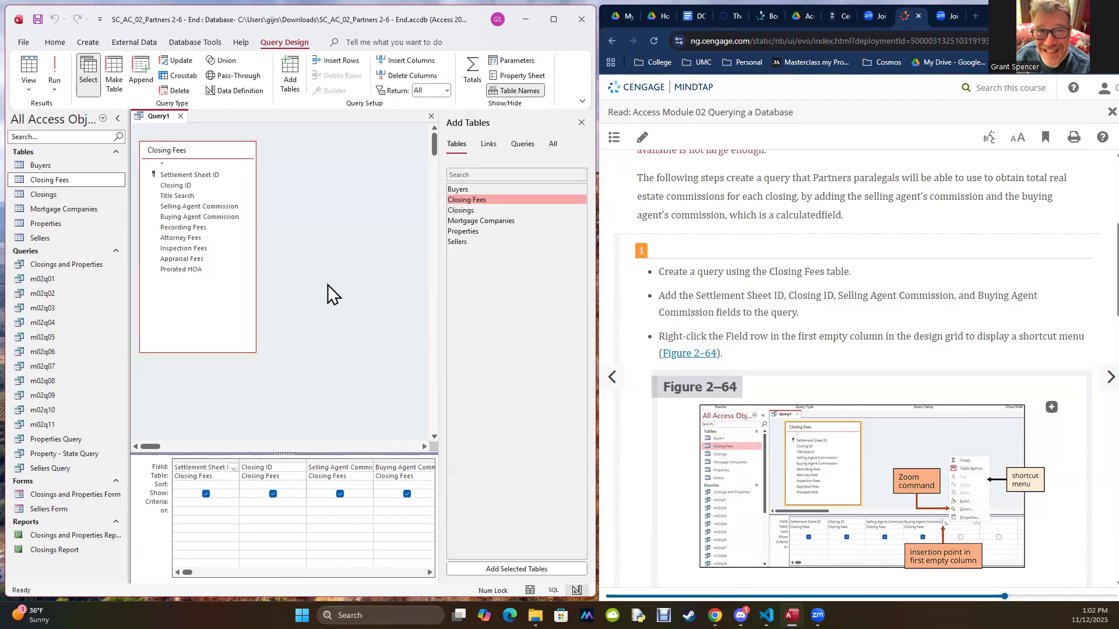
Step: Run the query to review its commission records, and return to Design view
left_click(55, 71)
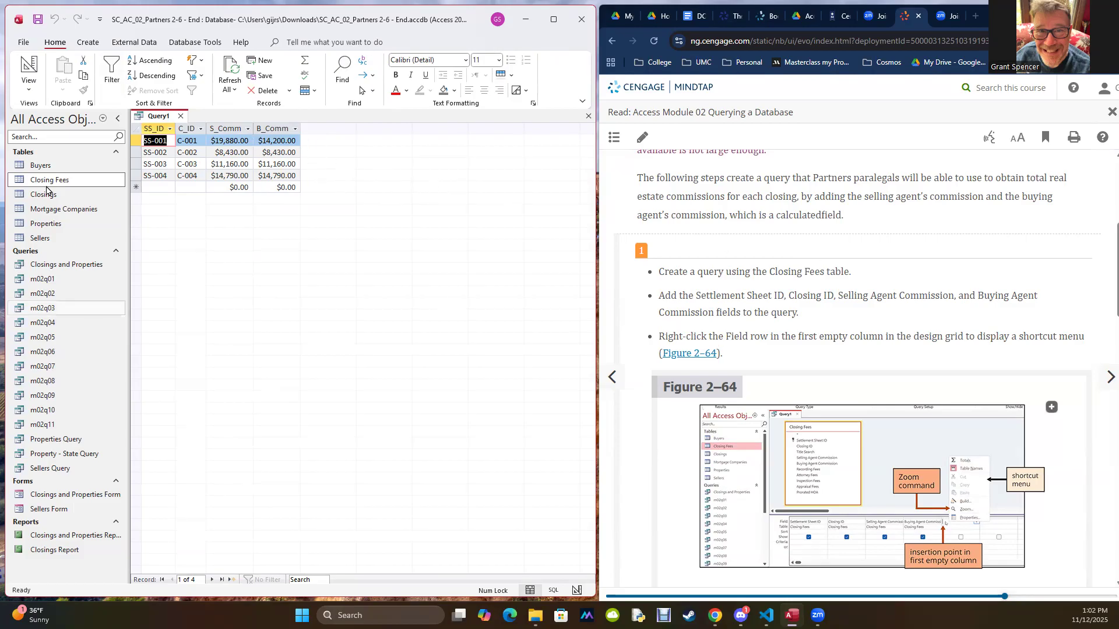
left_click(29, 86)
left_click(42, 161)
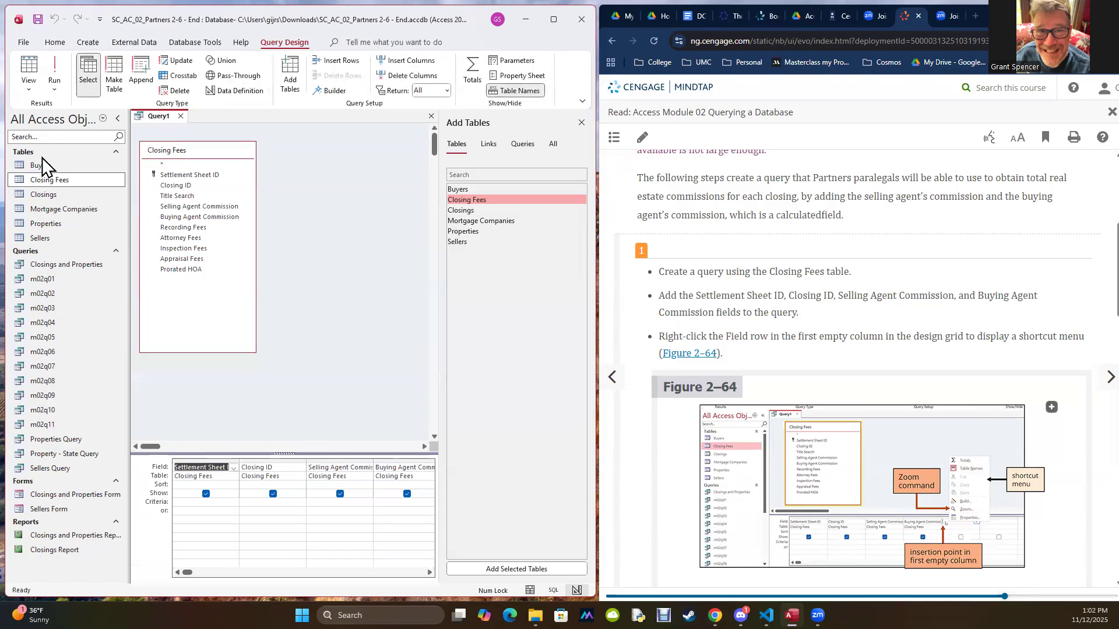
Step: Close the Add Tables pane and, through the Zoom dialog, enter Total Commission:[Selling Agent Commission]+[Buying Agent Commission] as the field of the first empty grid column
left_click(583, 122)
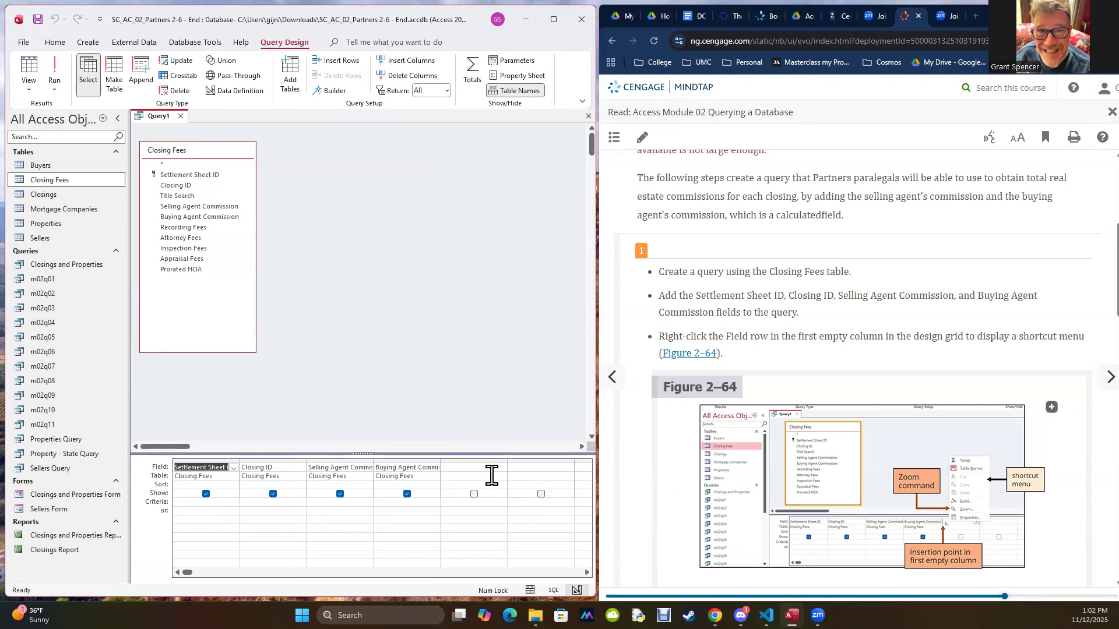
right_click(471, 467)
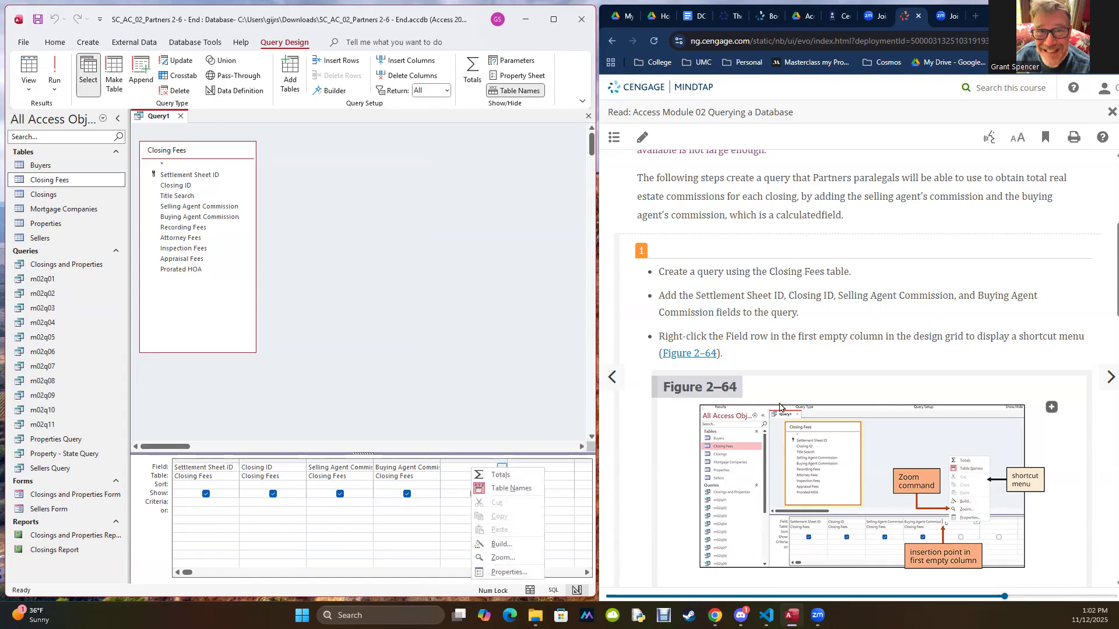
scroll(816, 380, "down", 5)
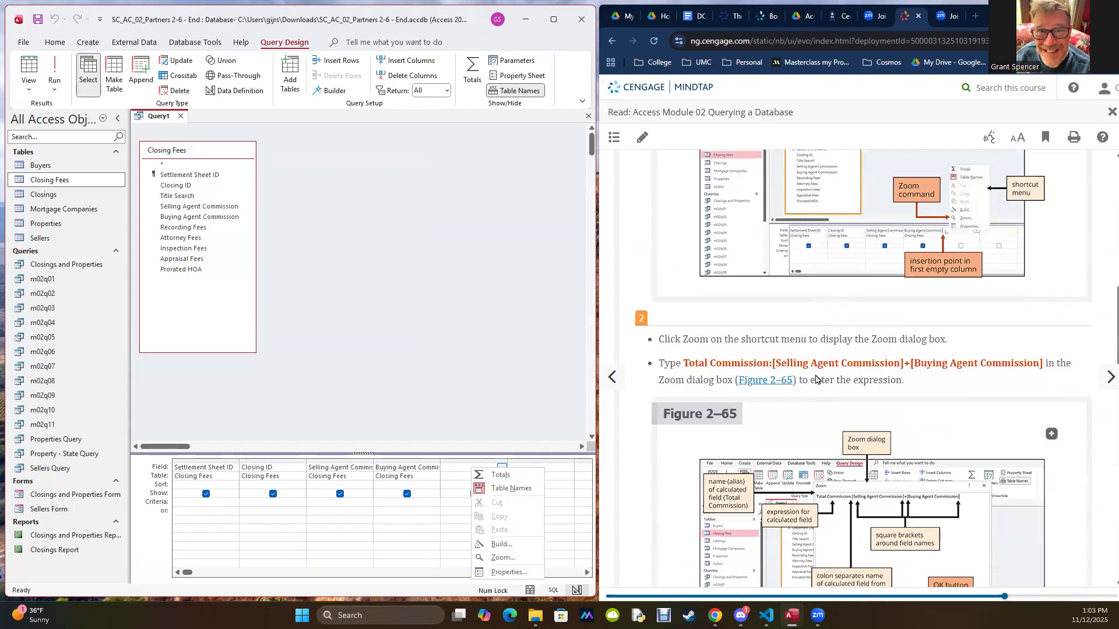
scroll(816, 379, "up", 3)
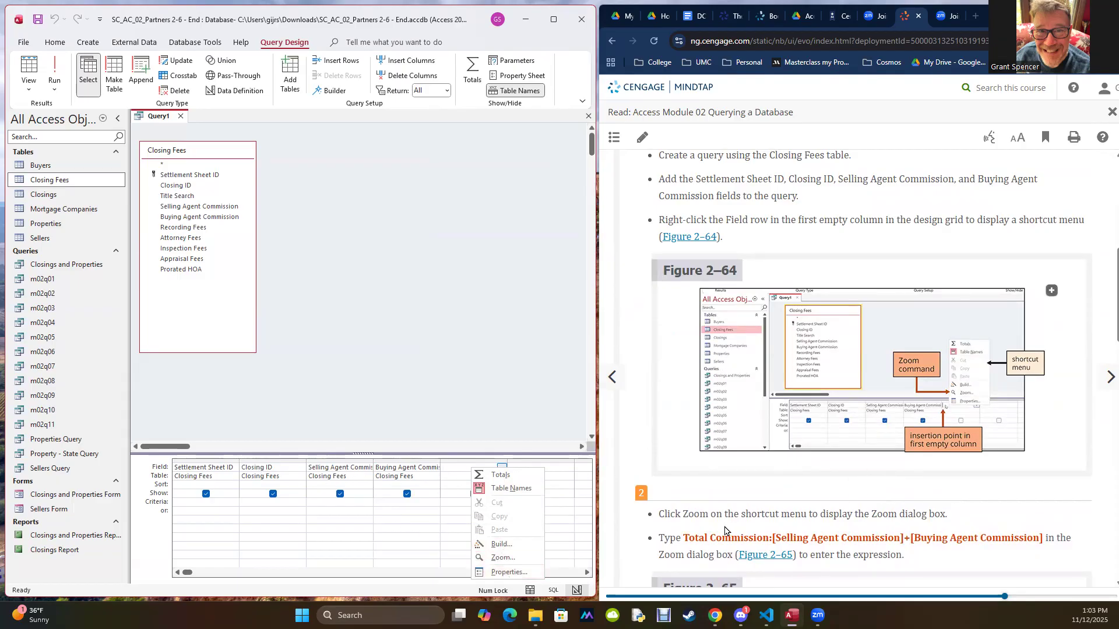
left_click(493, 559)
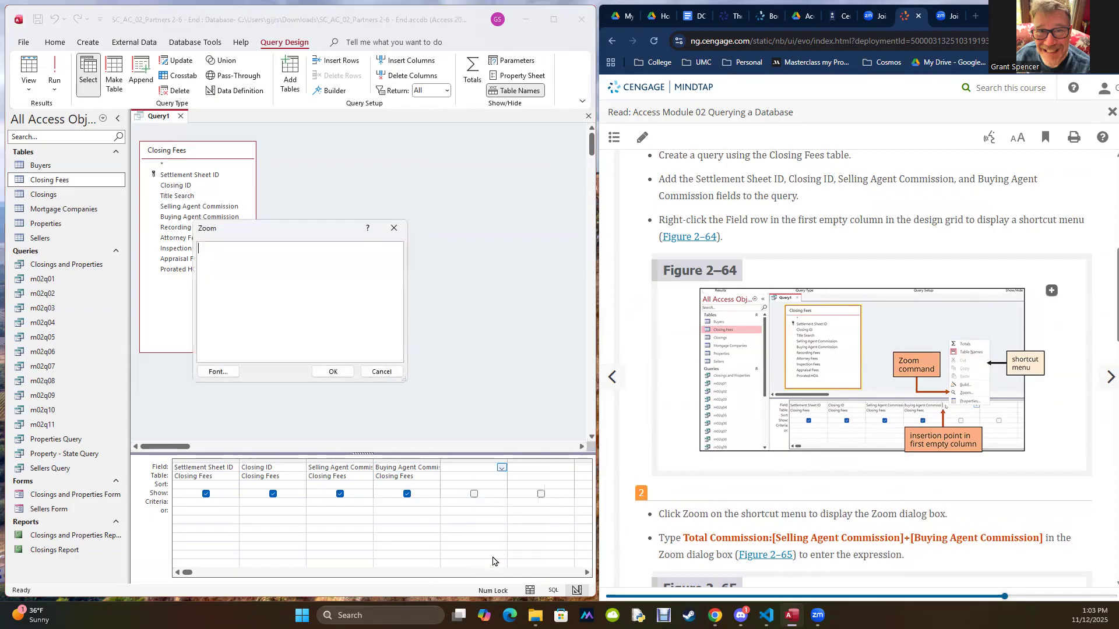
left_click_drag(682, 537, 1014, 534)
left_click_drag(1044, 539, 1046, 539)
key("ctrl+c")
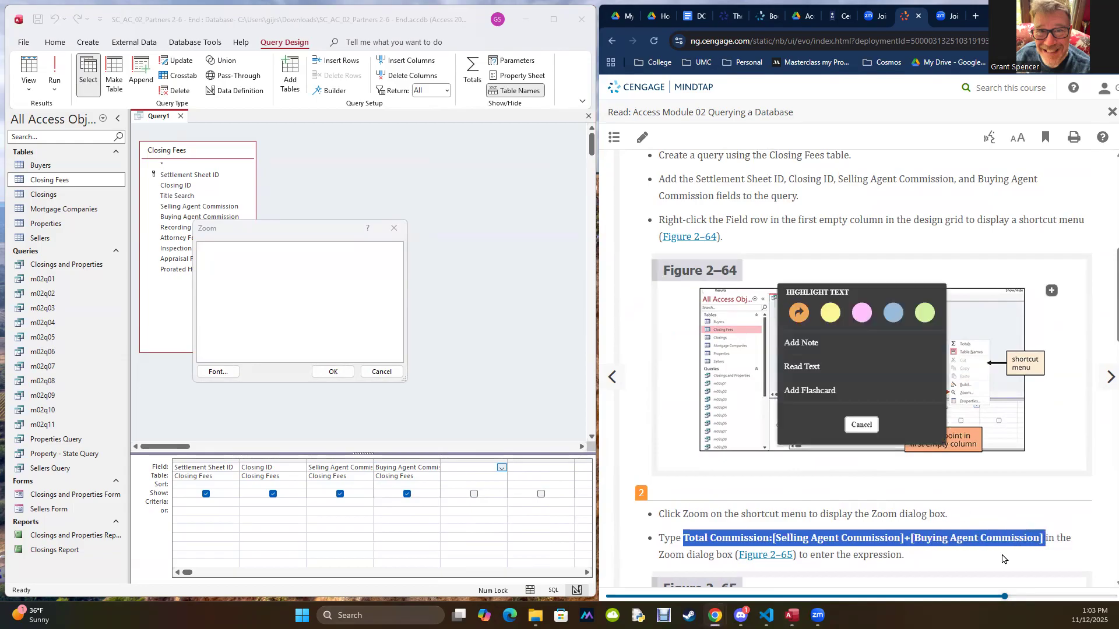
left_click(334, 303)
key("ctrl+v")
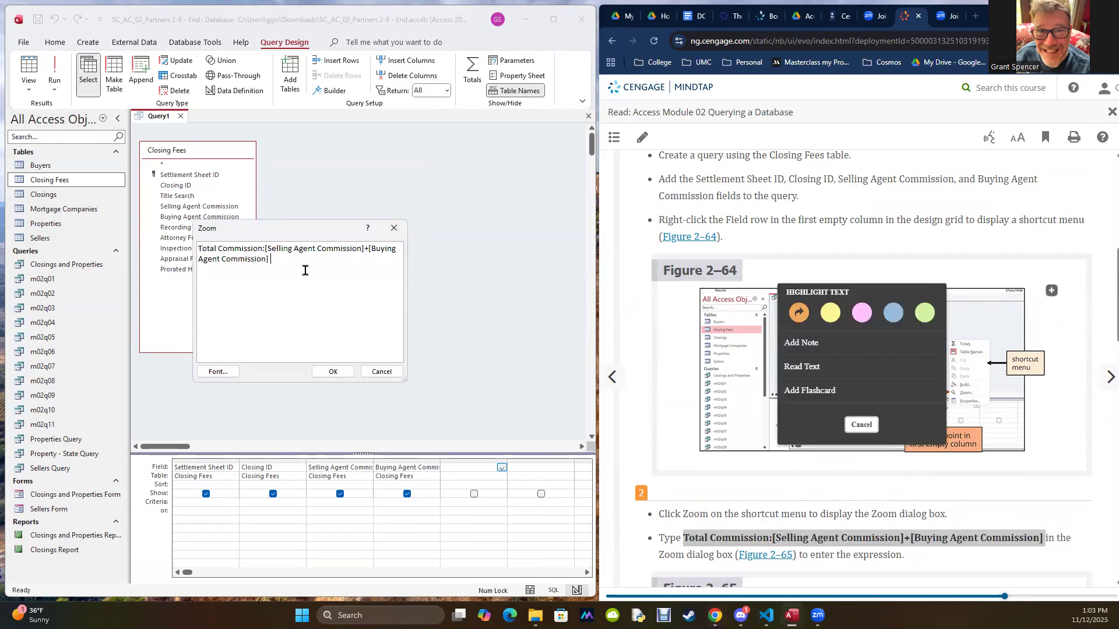
left_click(329, 372)
scroll(744, 496, "down", 4)
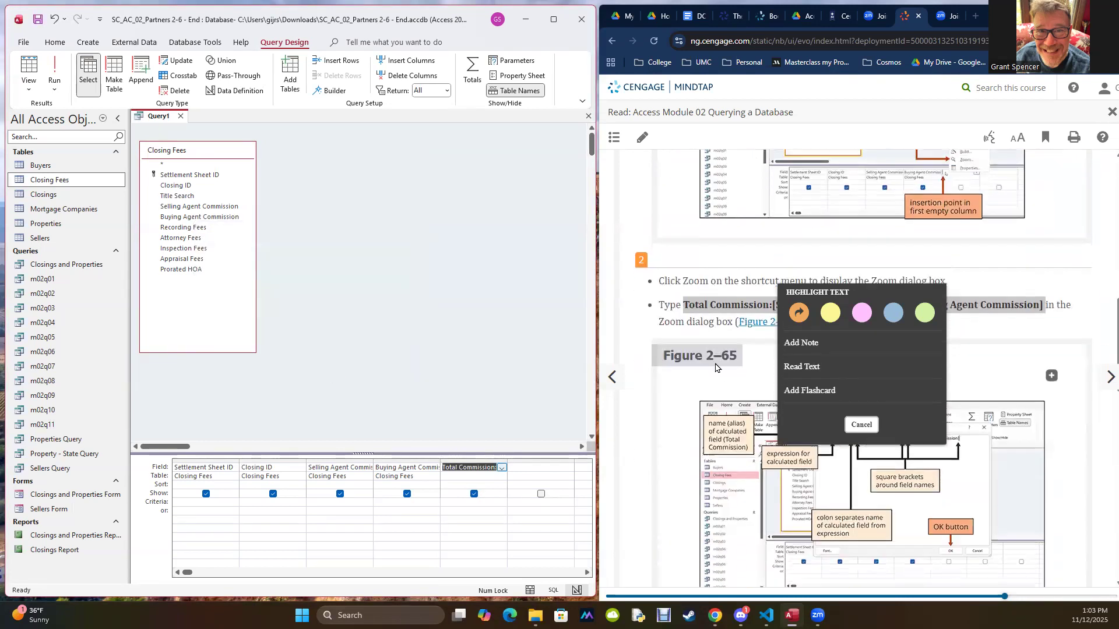
left_click(799, 313)
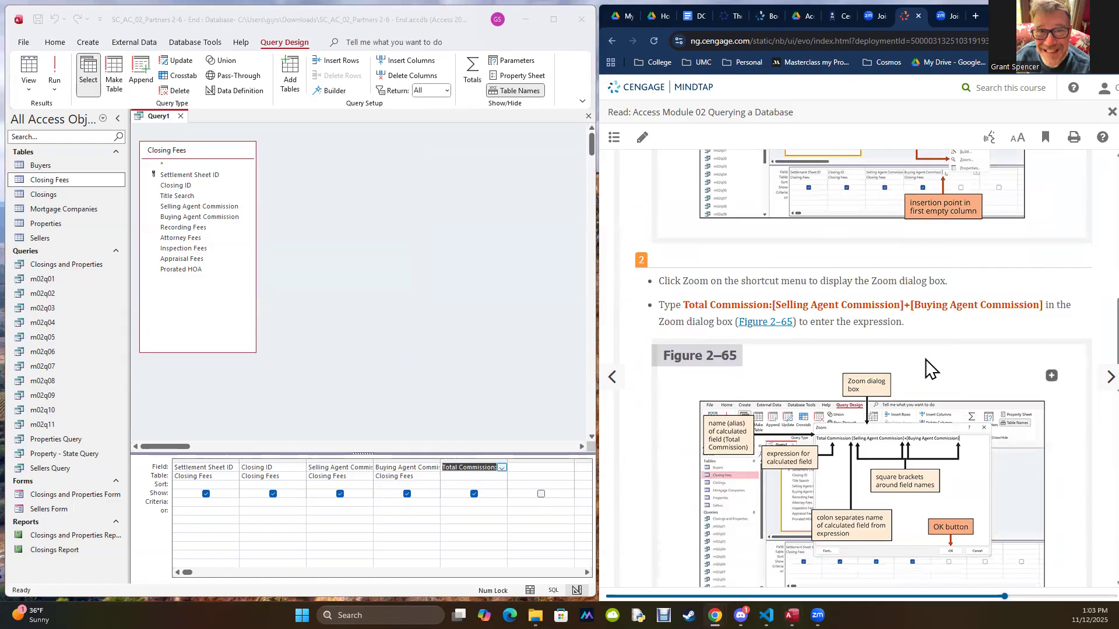
Step: Run the query to review the calculated Total Commission values, and return to Design view
scroll(928, 368, "down", 3)
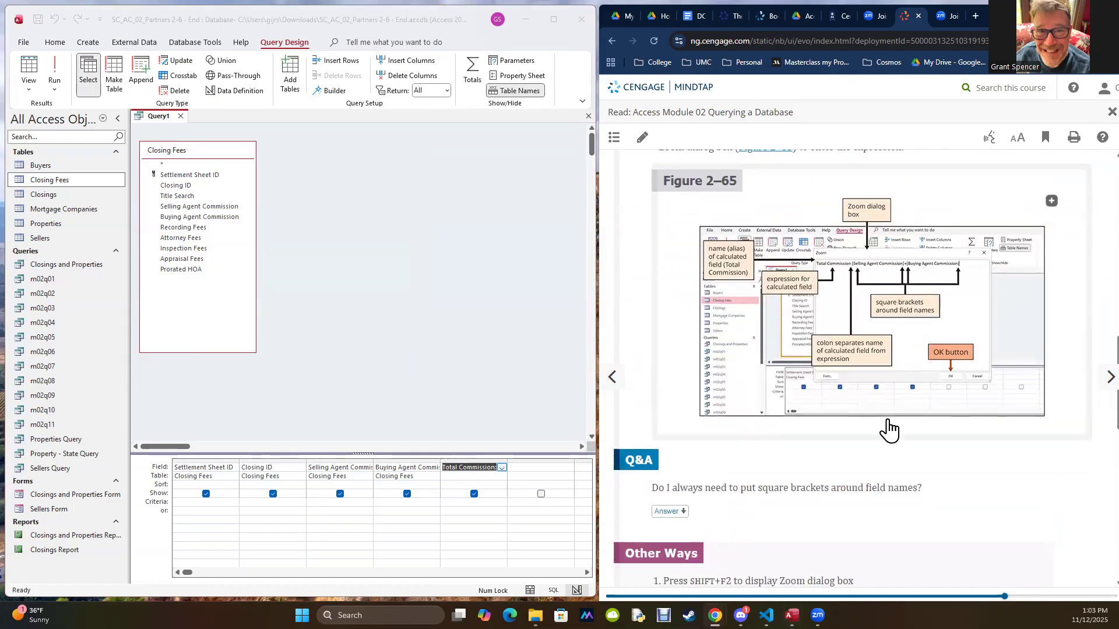
scroll(886, 430, "down", 2)
left_click(52, 72)
left_click(52, 72)
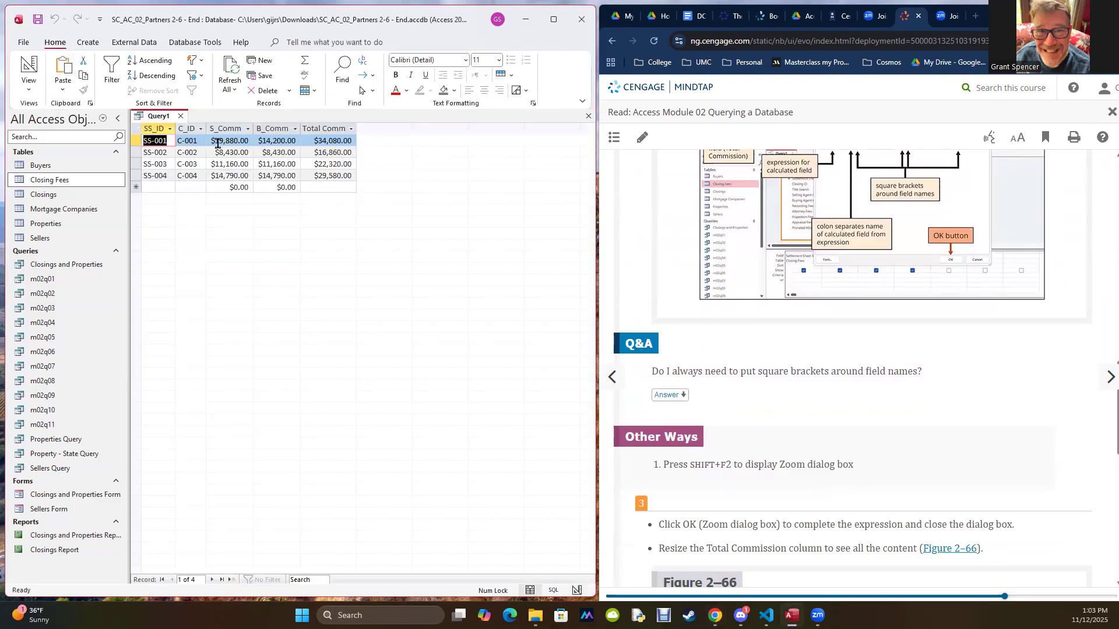
left_click(26, 88)
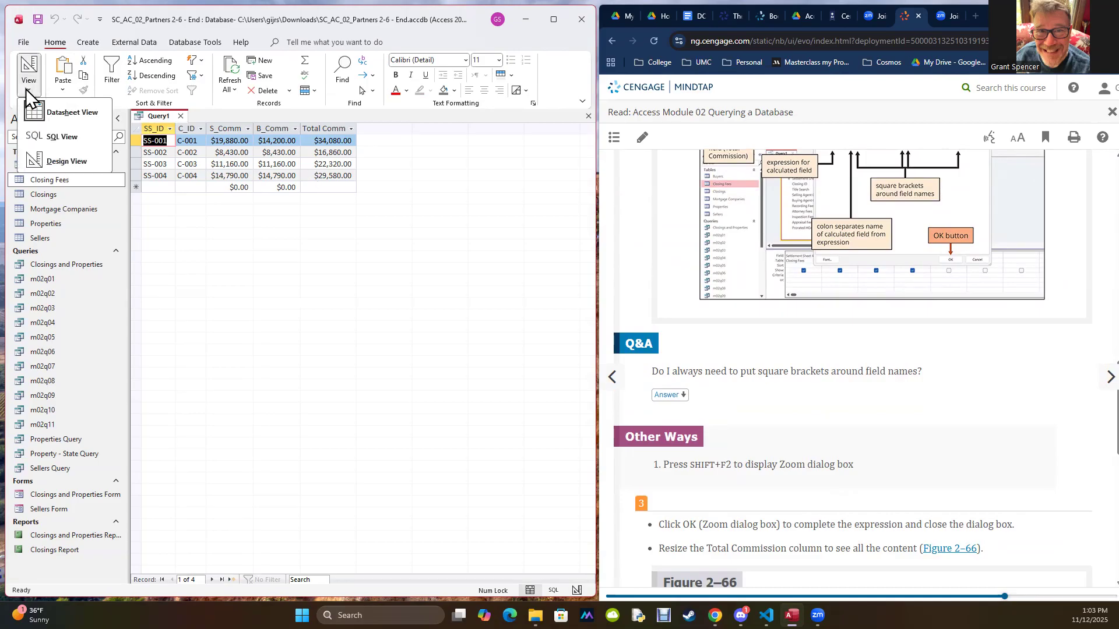
left_click(38, 160)
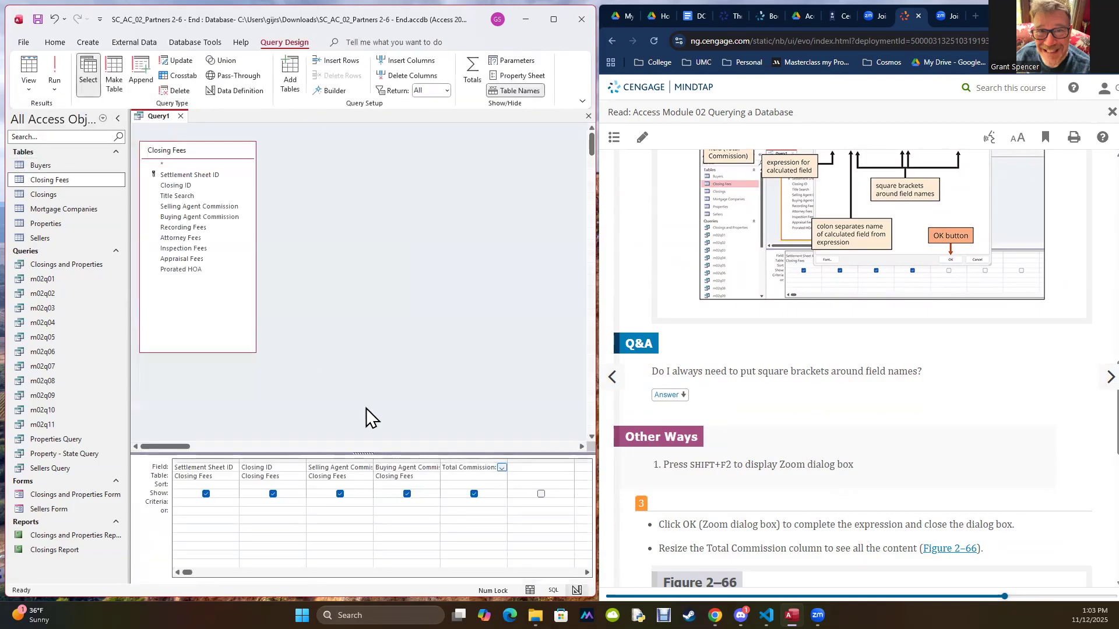
Step: Inspect the Total Commission expression in the design grid, rerun the query to check its column against it, and return to Design view
left_click(525, 467)
left_click_drag(497, 467, 439, 468)
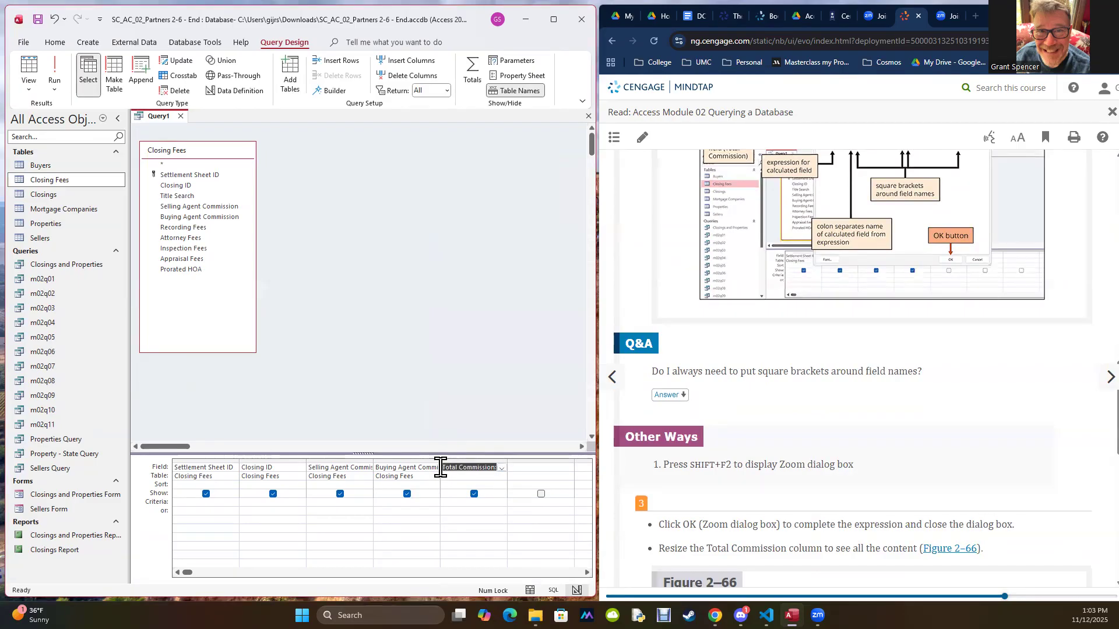
left_click(54, 72)
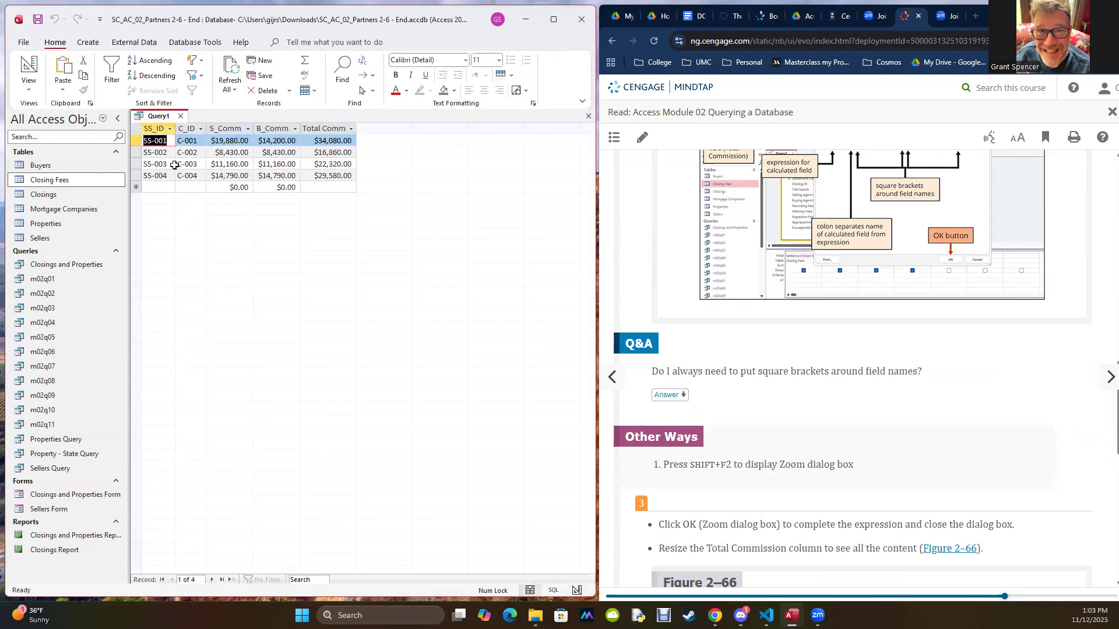
left_click(28, 88)
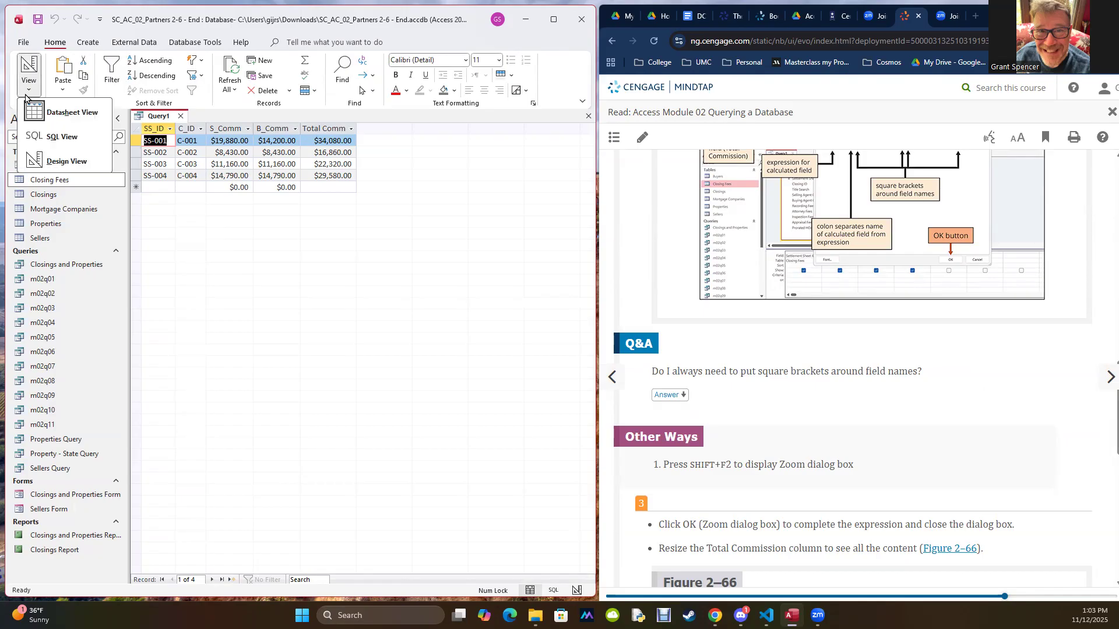
left_click(45, 160)
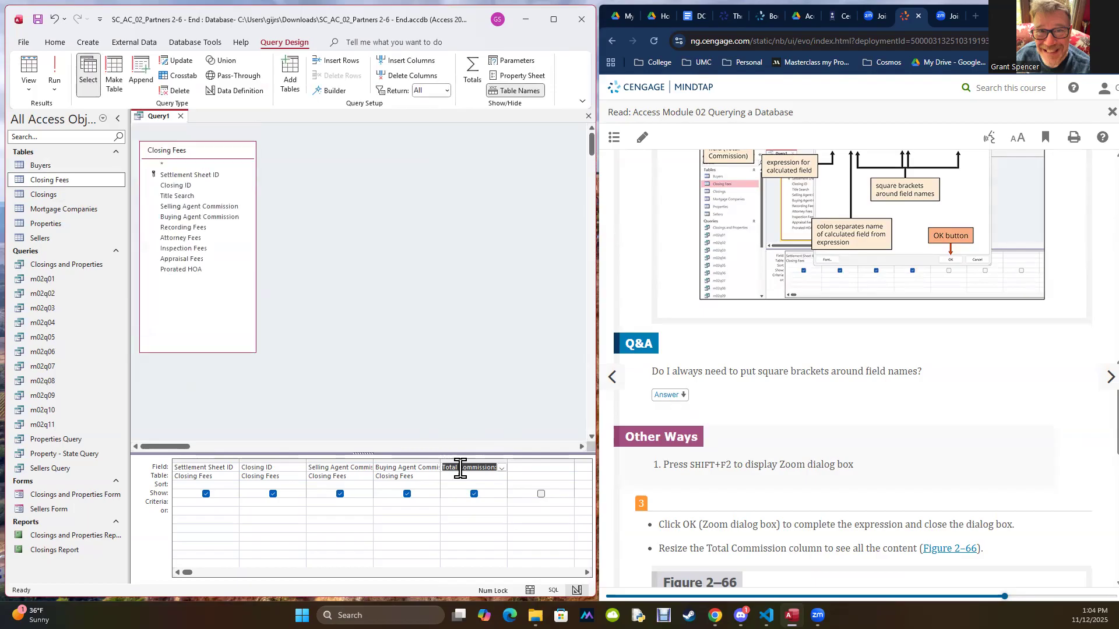
Step: Read the remaining instructions of textbook section AC 2-7a and the first steps of section AC 2-7b, To Change a Caption
left_click(775, 402)
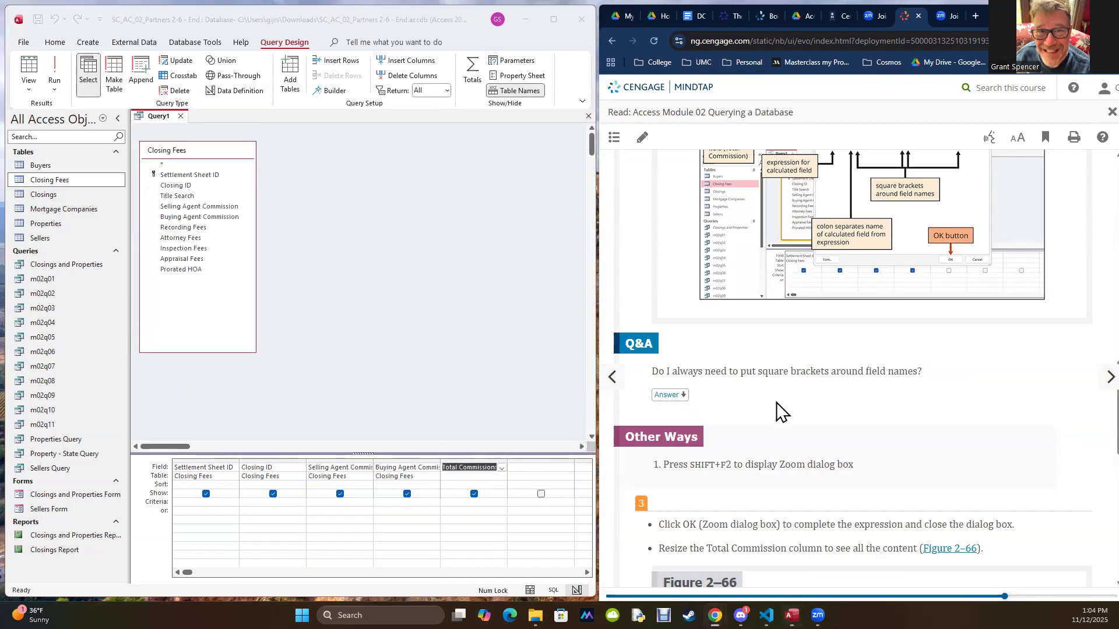
scroll(787, 414, "down", 7)
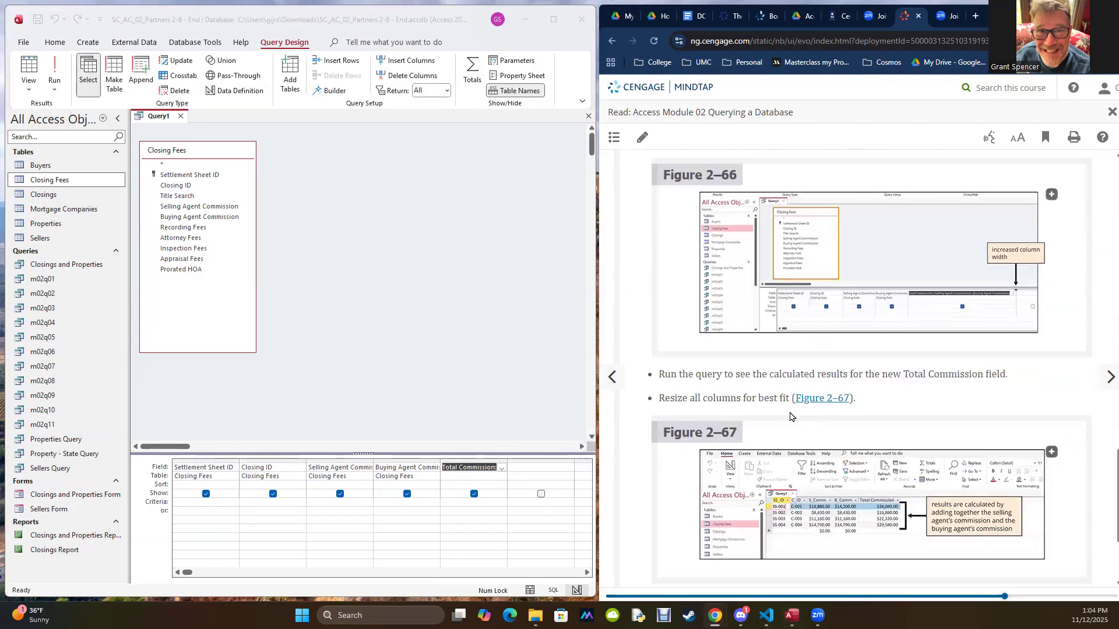
scroll(793, 407, "down", 3)
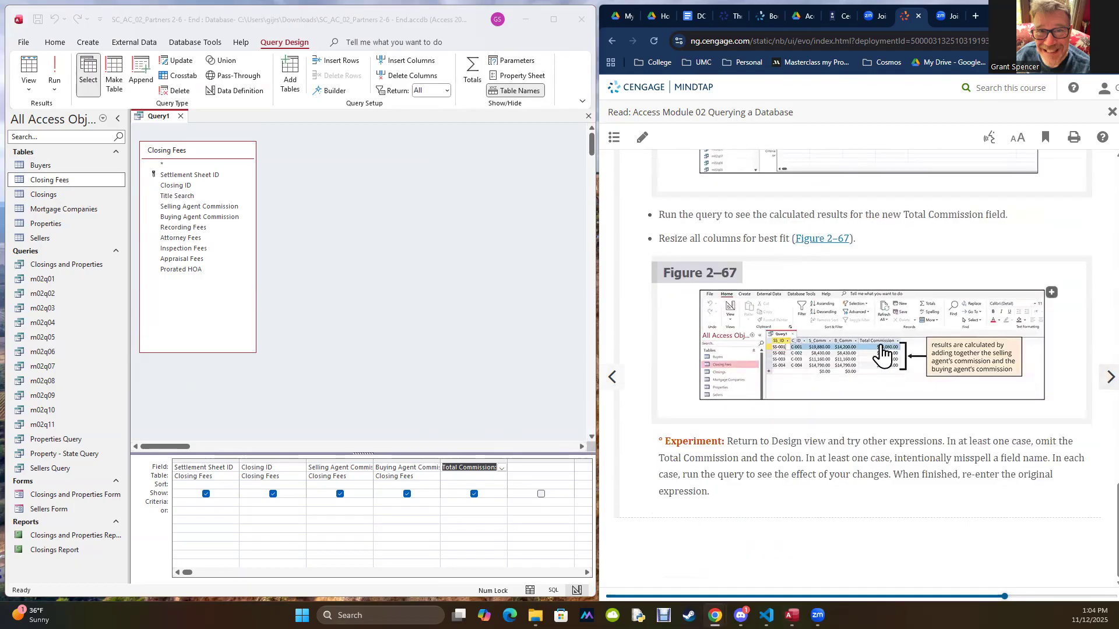
scroll(886, 345, "up", 4)
scroll(885, 345, "down", 4)
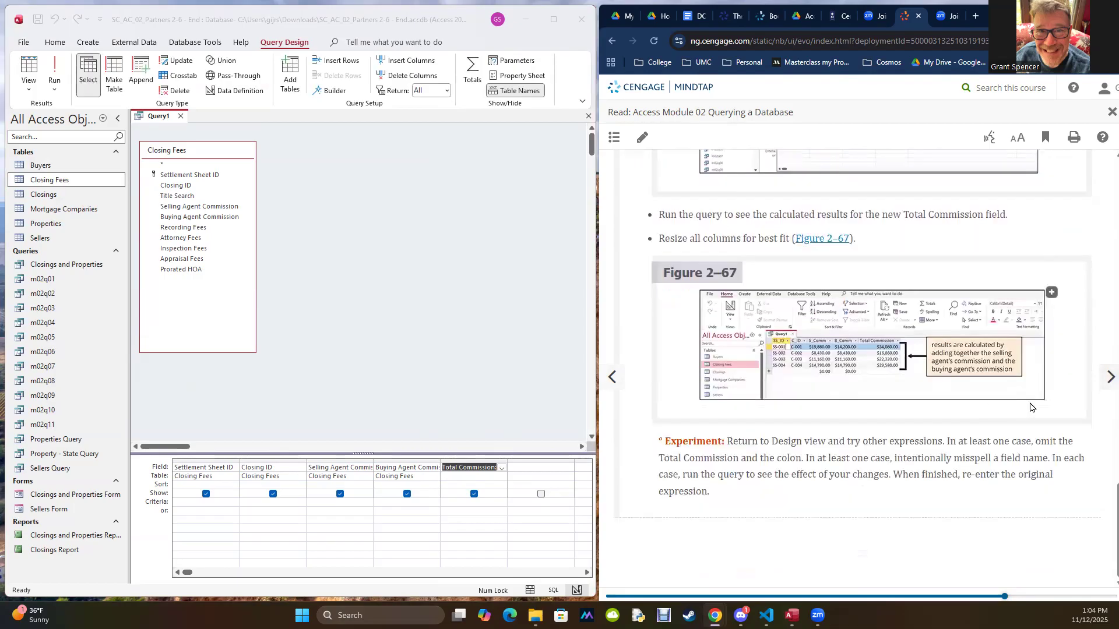
left_click(1110, 378)
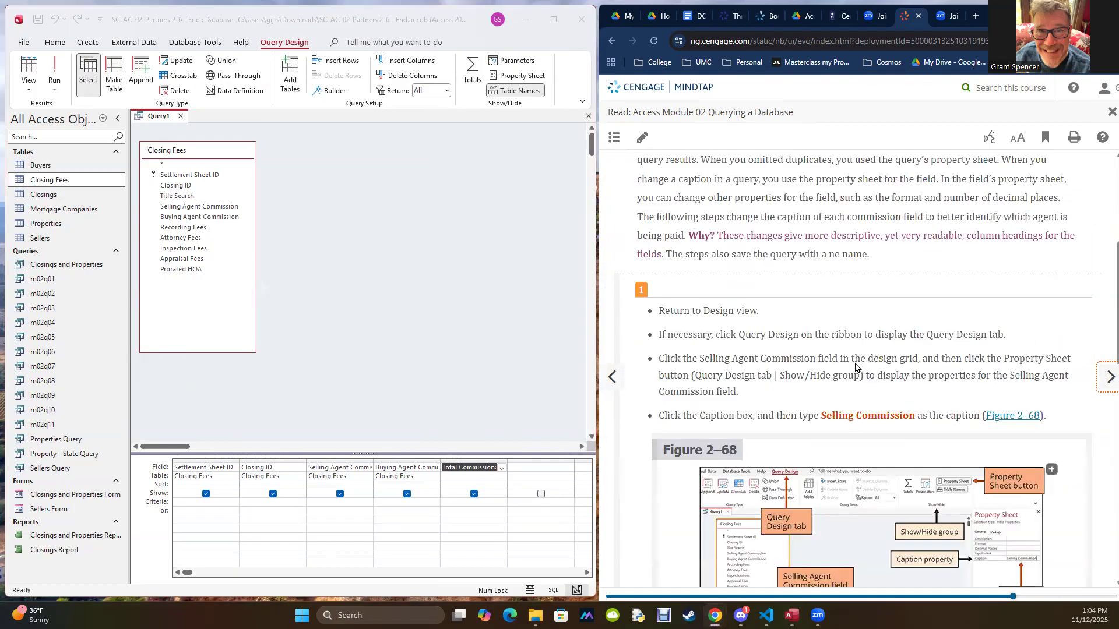
scroll(794, 292, "up", 5)
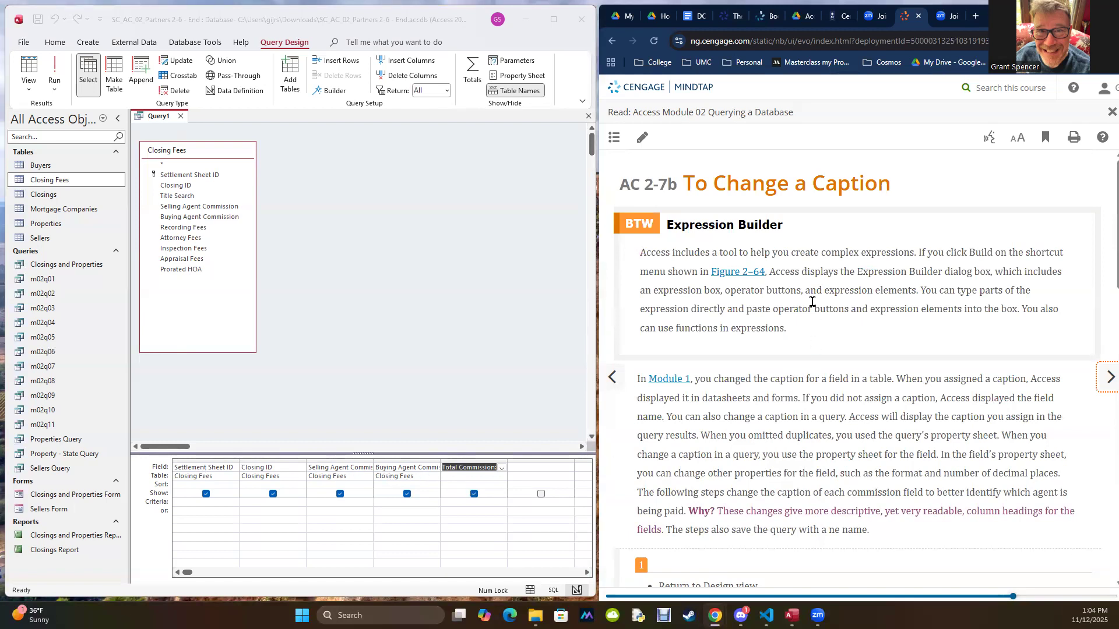
scroll(809, 285, "down", 7)
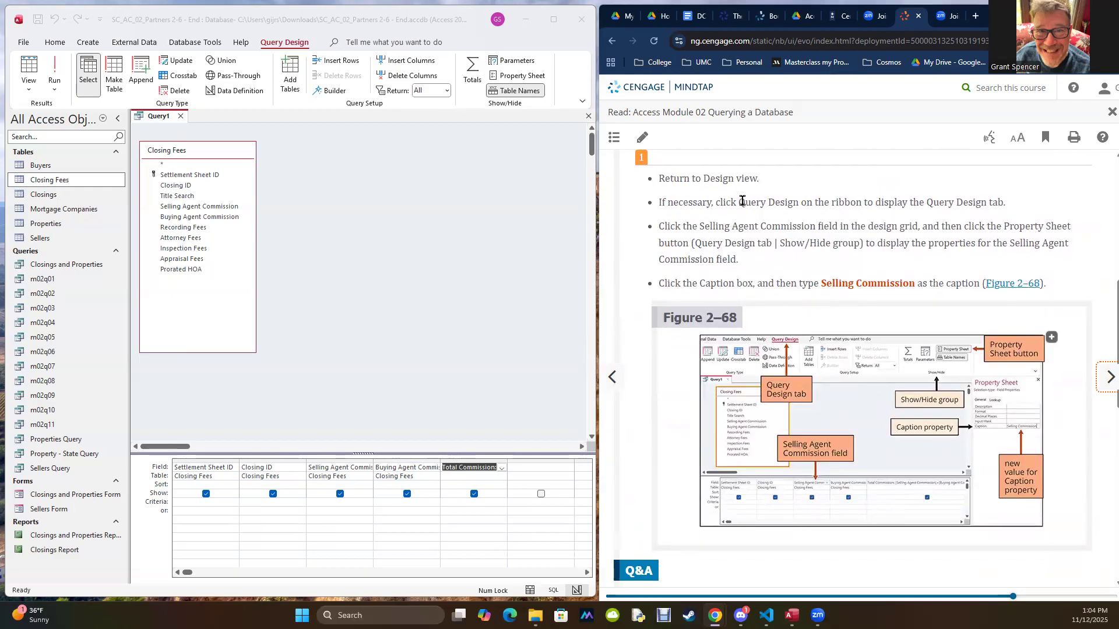
scroll(862, 199, "up", 4)
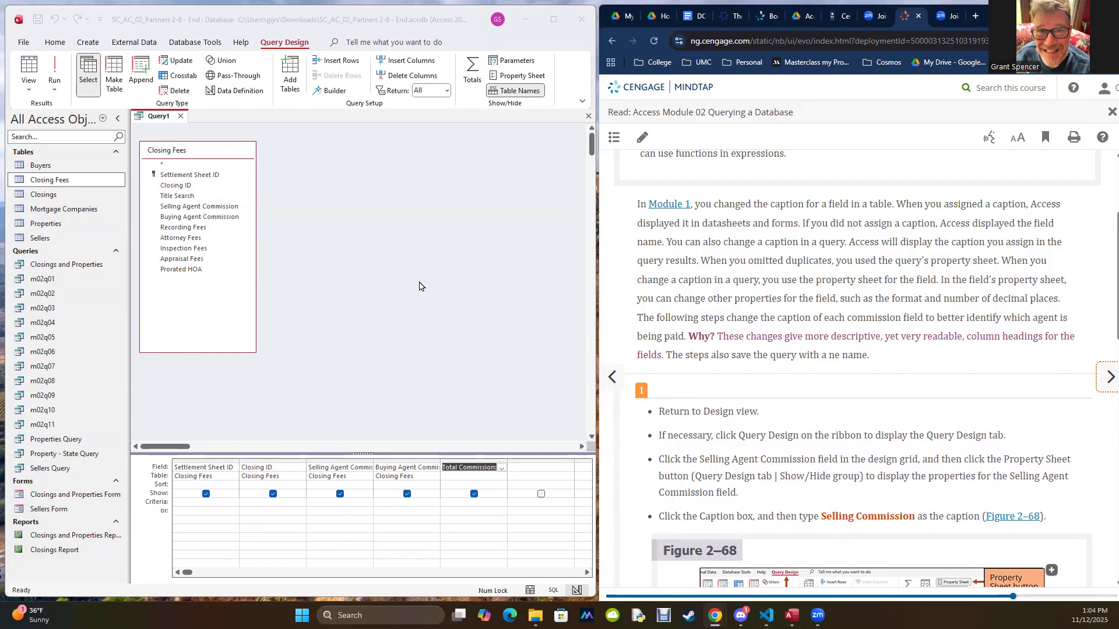
scroll(746, 400, "down", 2)
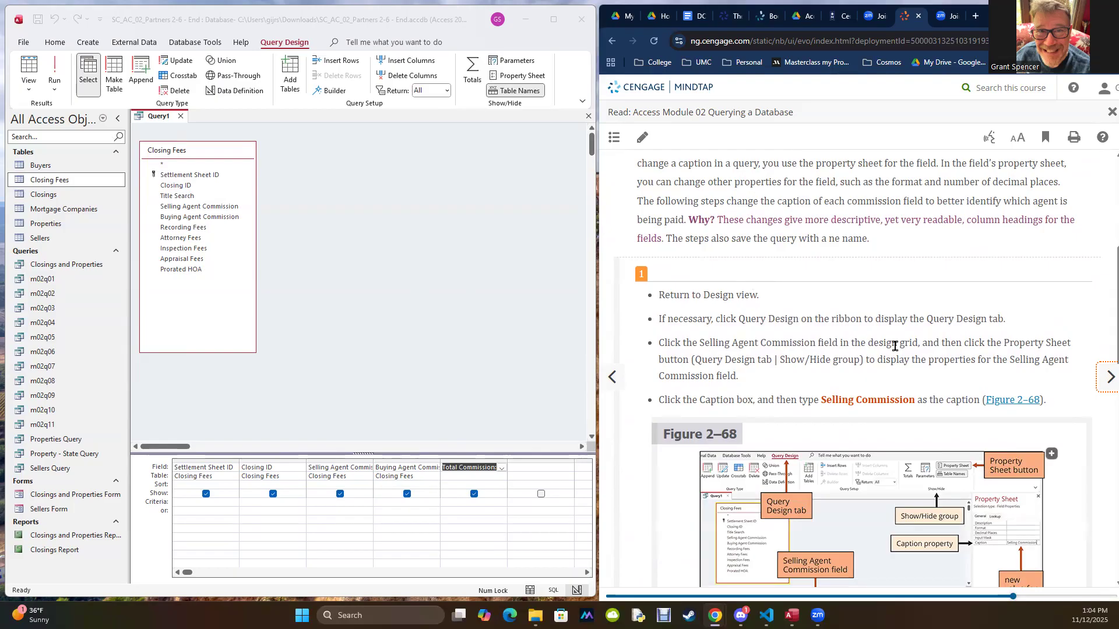
Step: Set the Caption property of the Selling Agent Commission field in the design grid to Selling Commission
left_click(352, 470)
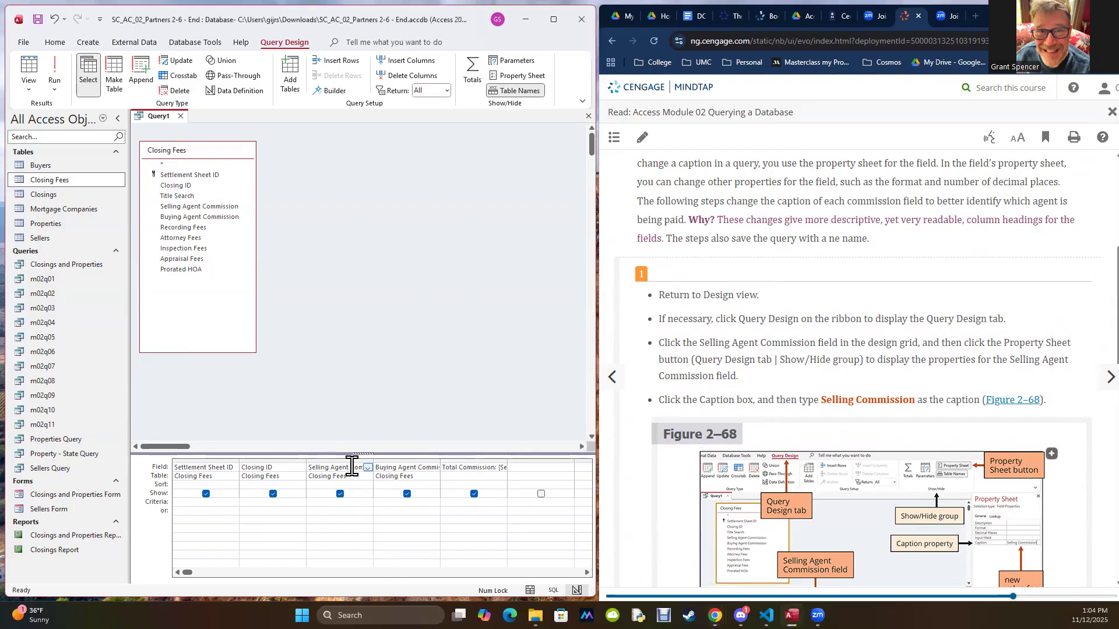
left_click(367, 468)
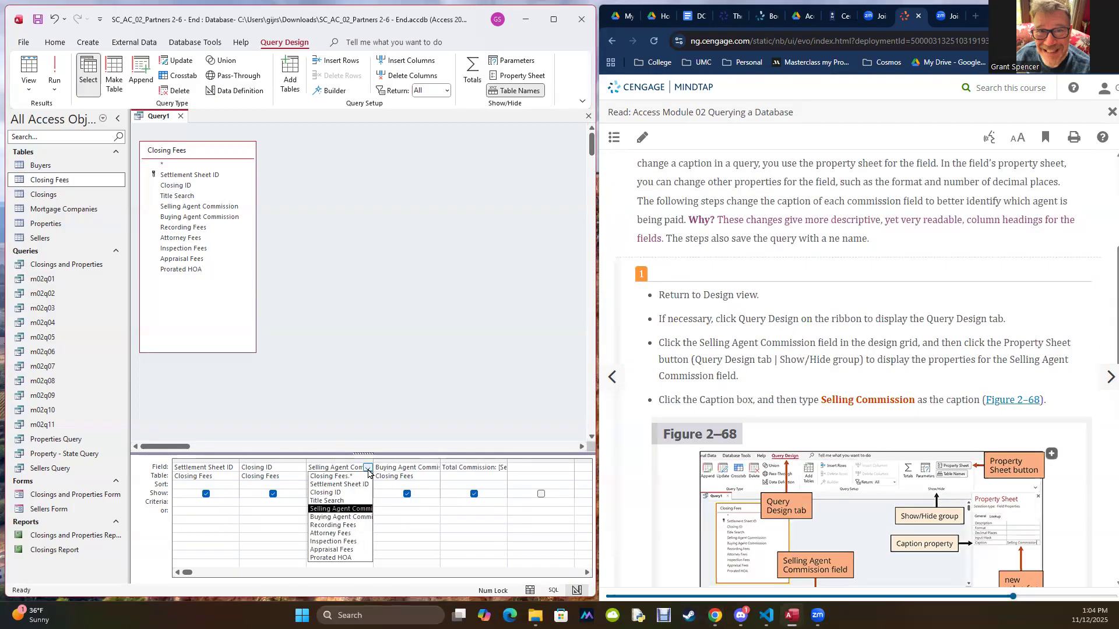
left_click(368, 471)
right_click(353, 469)
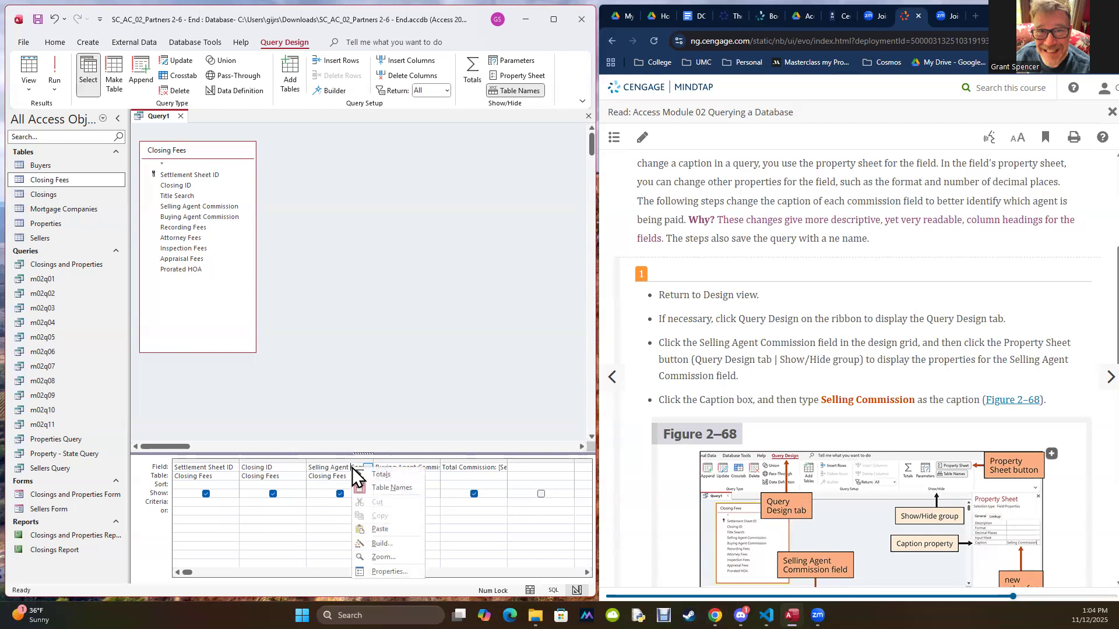
left_click(375, 572)
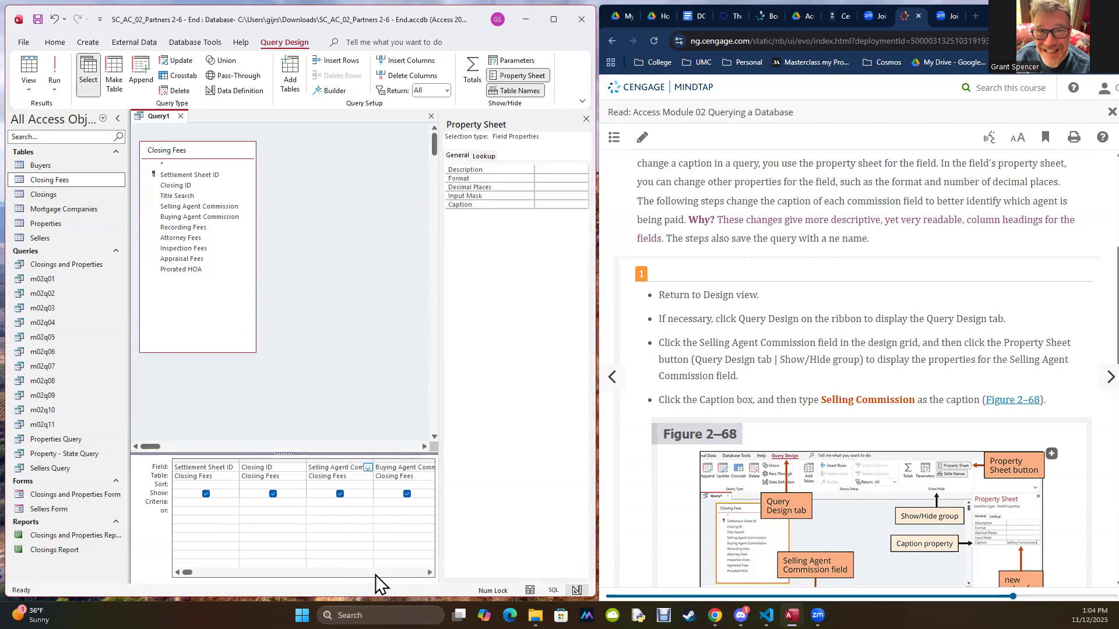
left_click(554, 203)
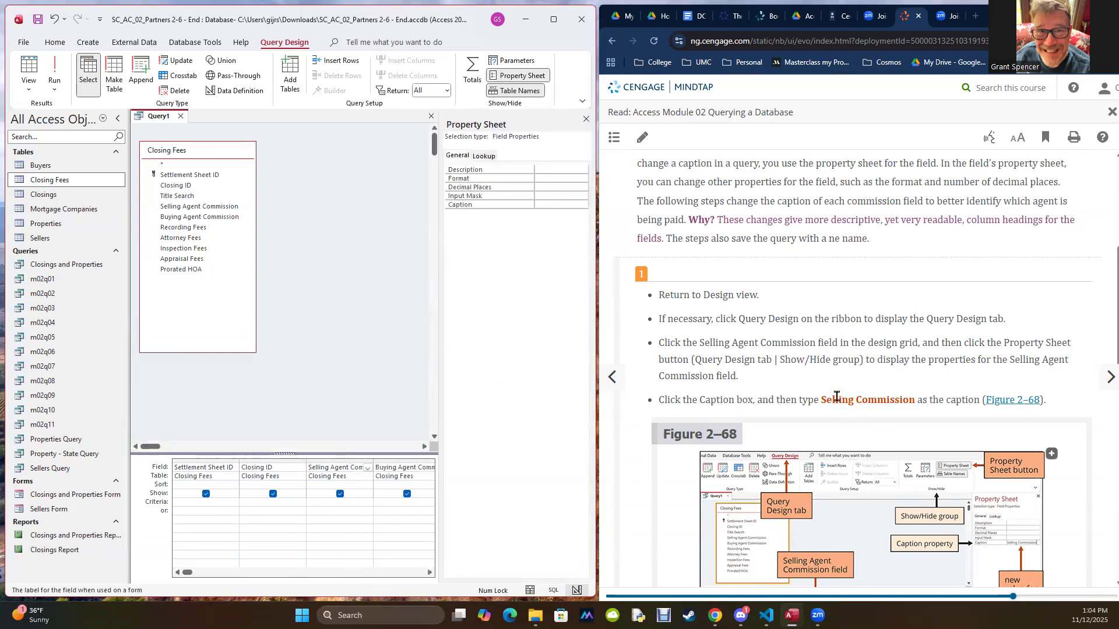
left_click_drag(821, 401, 914, 404)
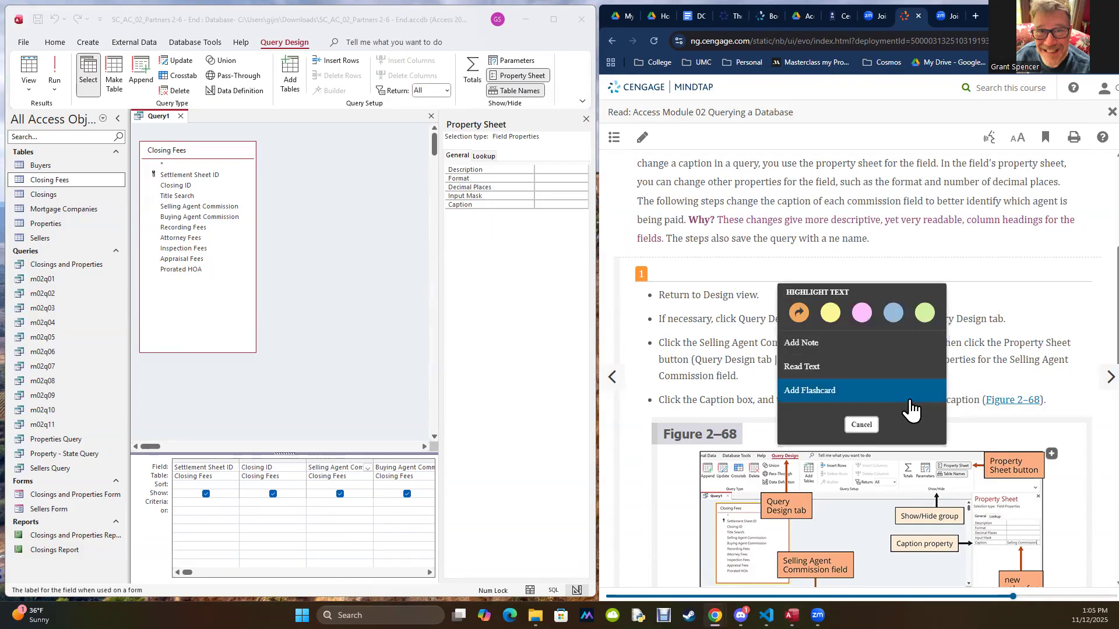
left_click(549, 205)
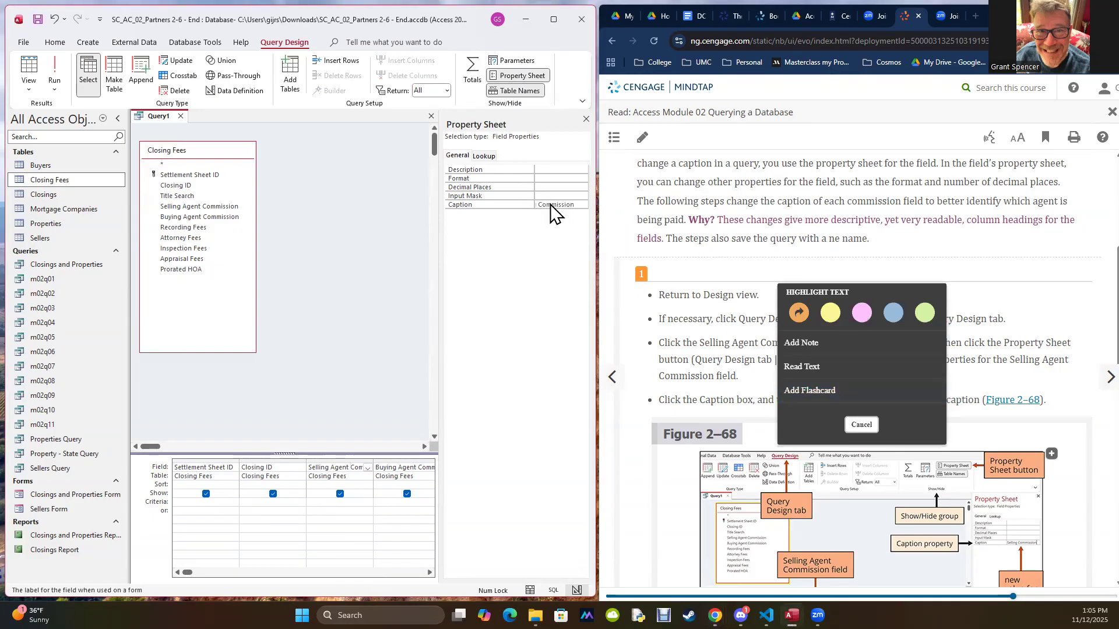
key("Return")
Step: Run the query, resize the Selling Commission column for best fit, and consult the textbook's step 2 on the Buying Agent Commission caption
left_click(54, 73)
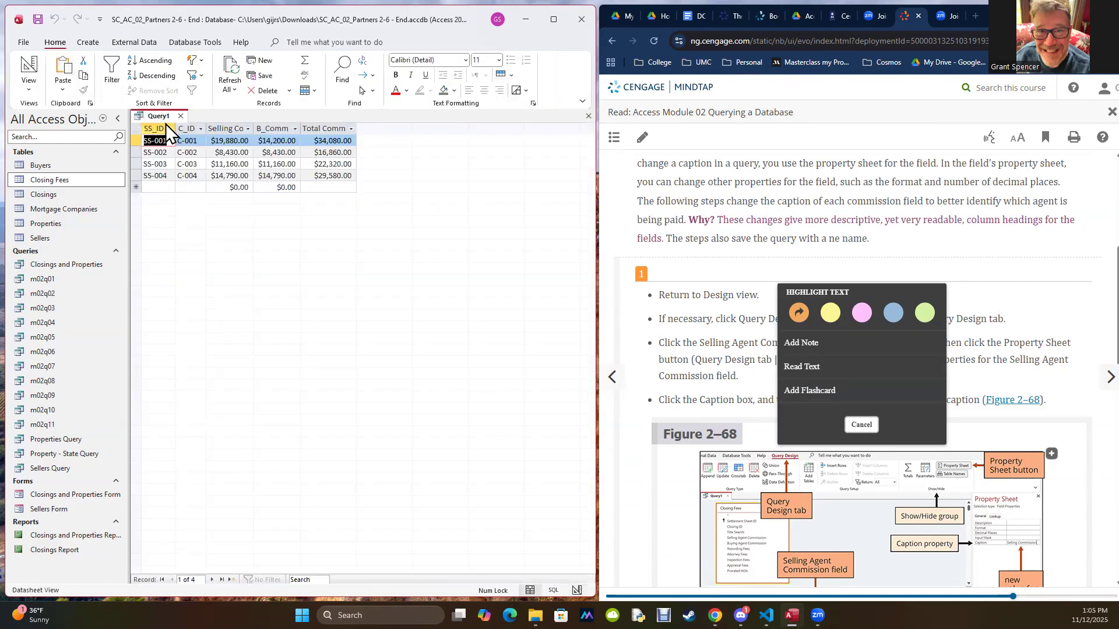
double_click(253, 129)
left_click(1032, 318)
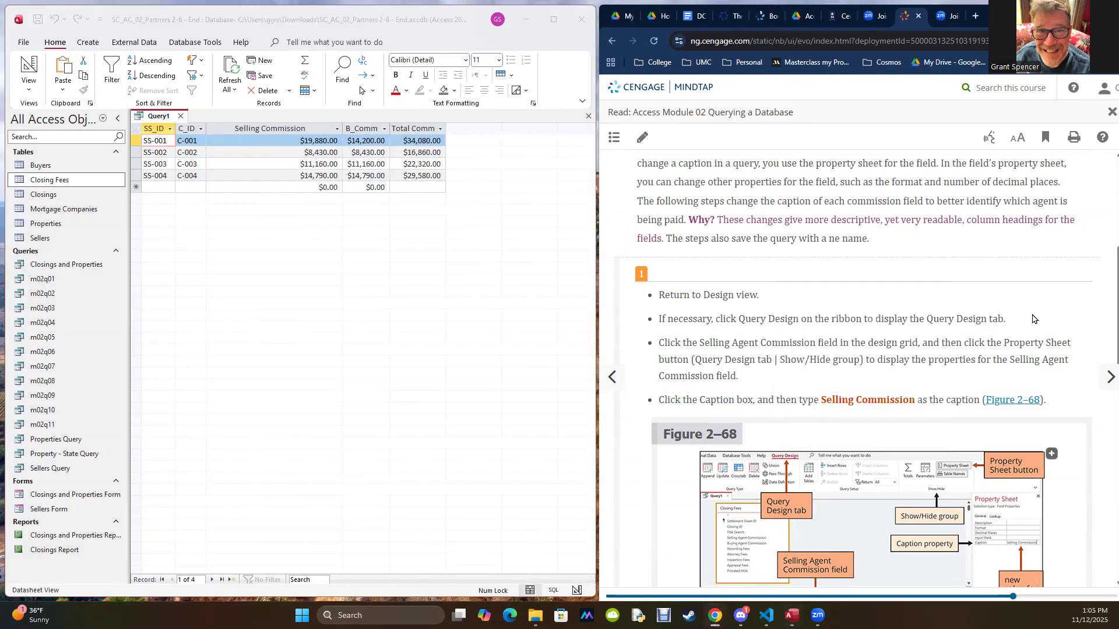
scroll(1033, 318, "down", 6)
scroll(1033, 318, "down", 2)
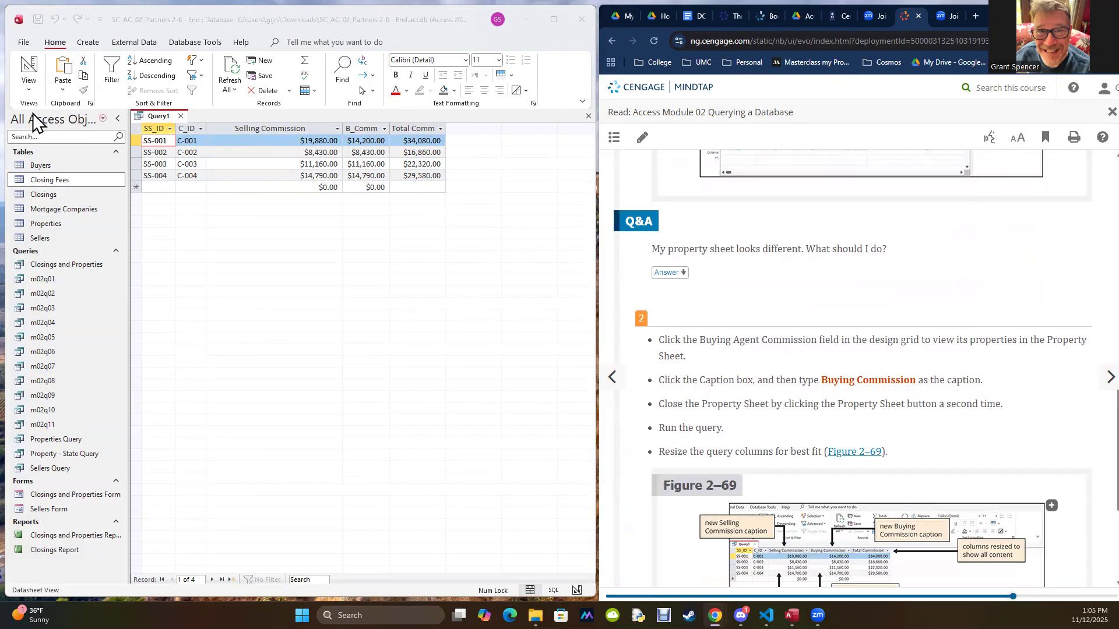
Step: Return to Design view and set the Caption property of the Buying Agent Commission field to Buying Commission
left_click(29, 89)
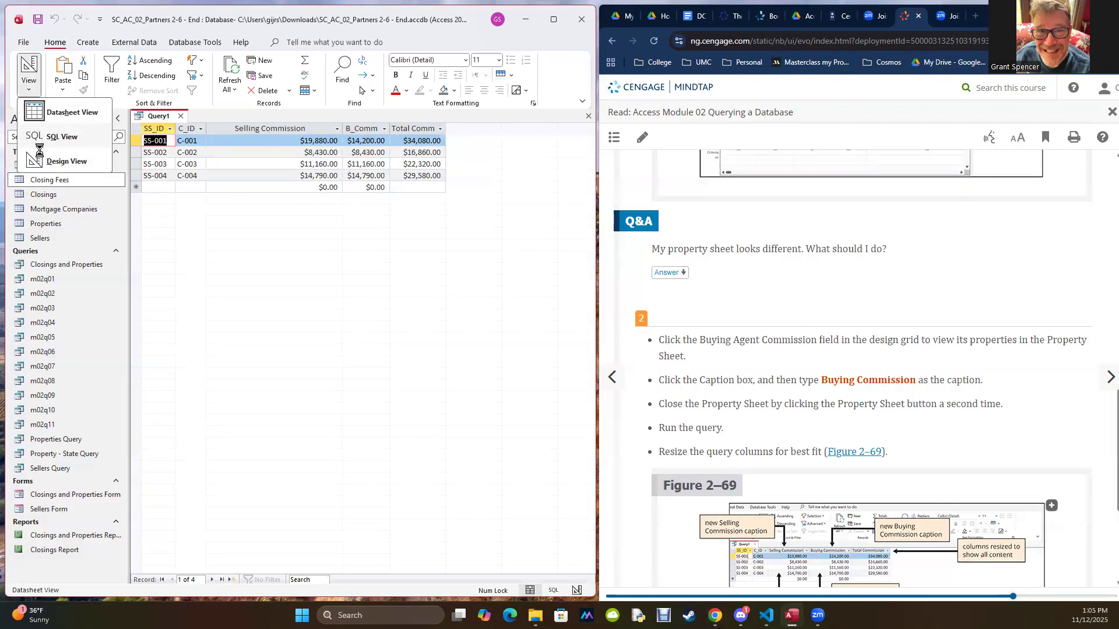
left_click(39, 153)
left_click(361, 468)
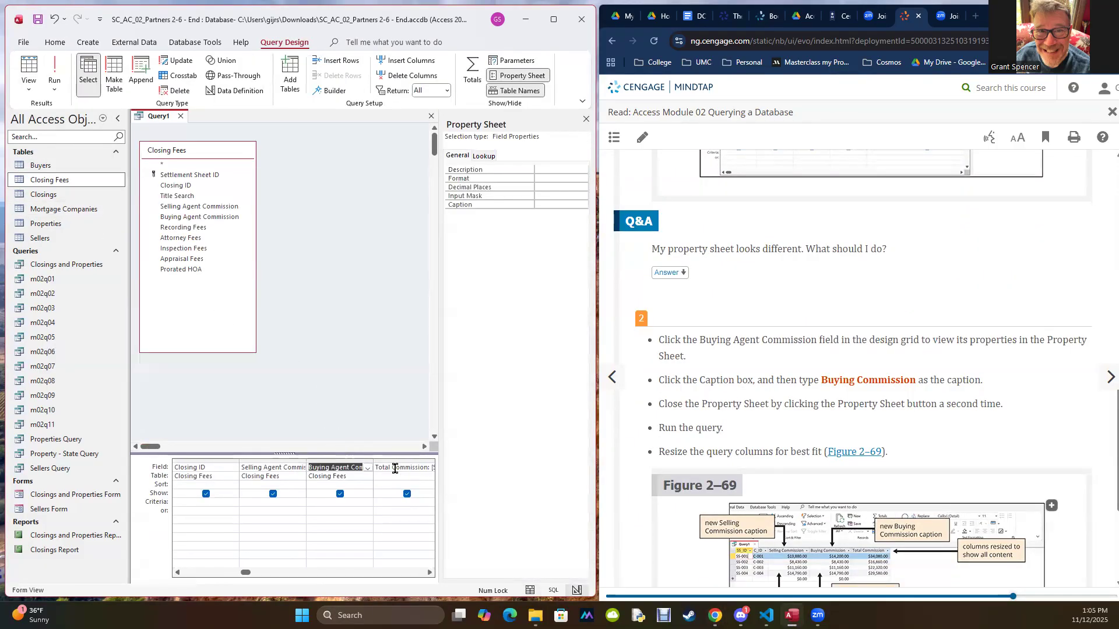
right_click(342, 465)
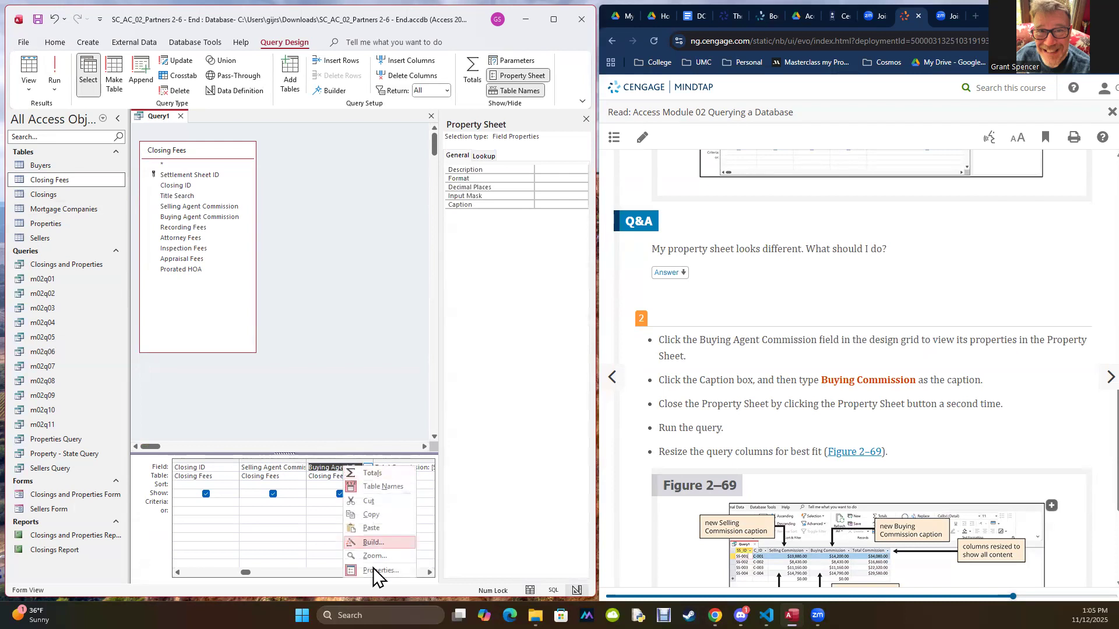
left_click(374, 570)
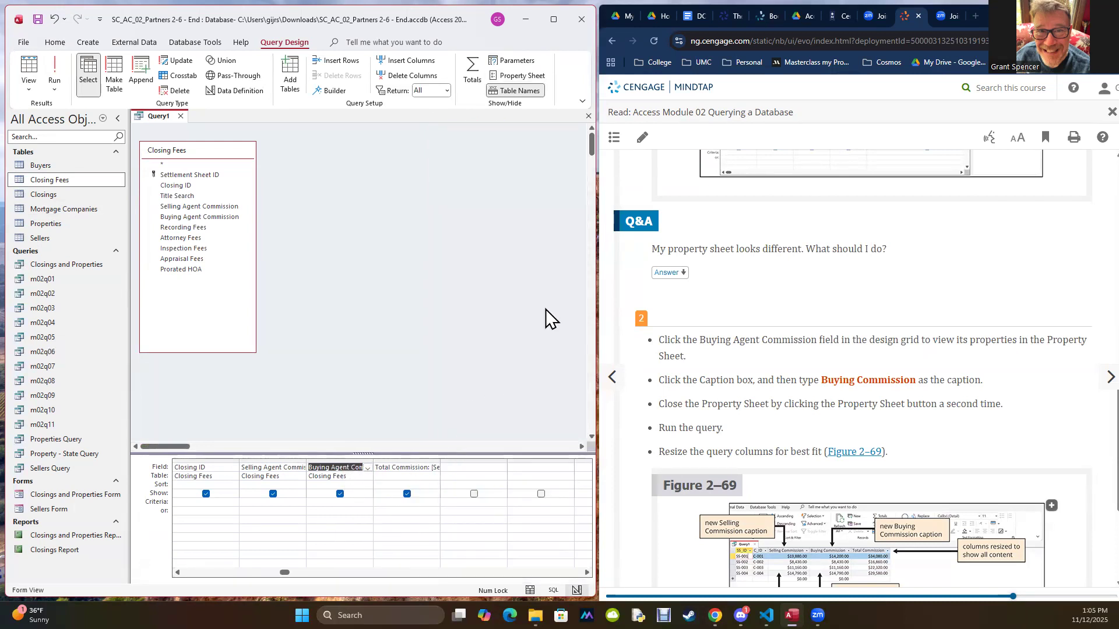
right_click(341, 466)
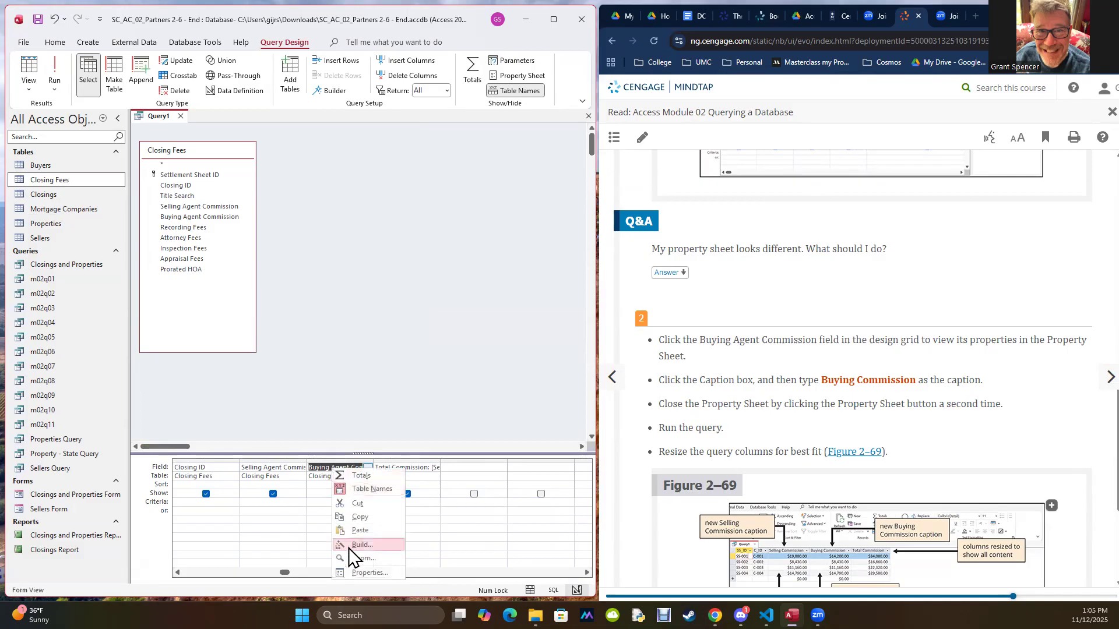
left_click(348, 572)
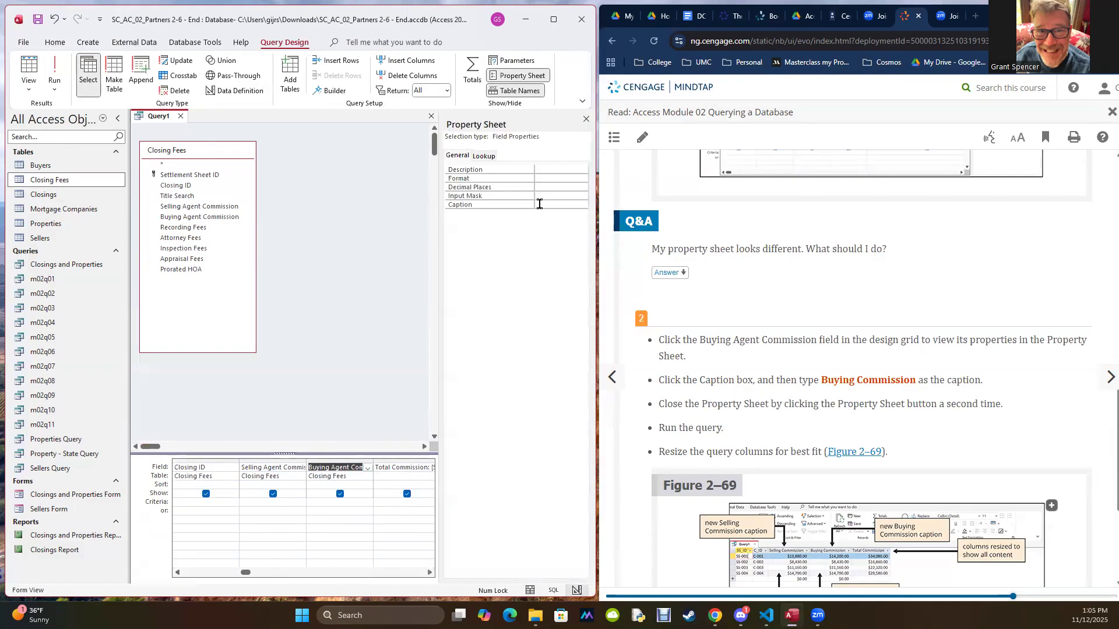
left_click_drag(824, 380, 917, 380)
key("ctrl+c")
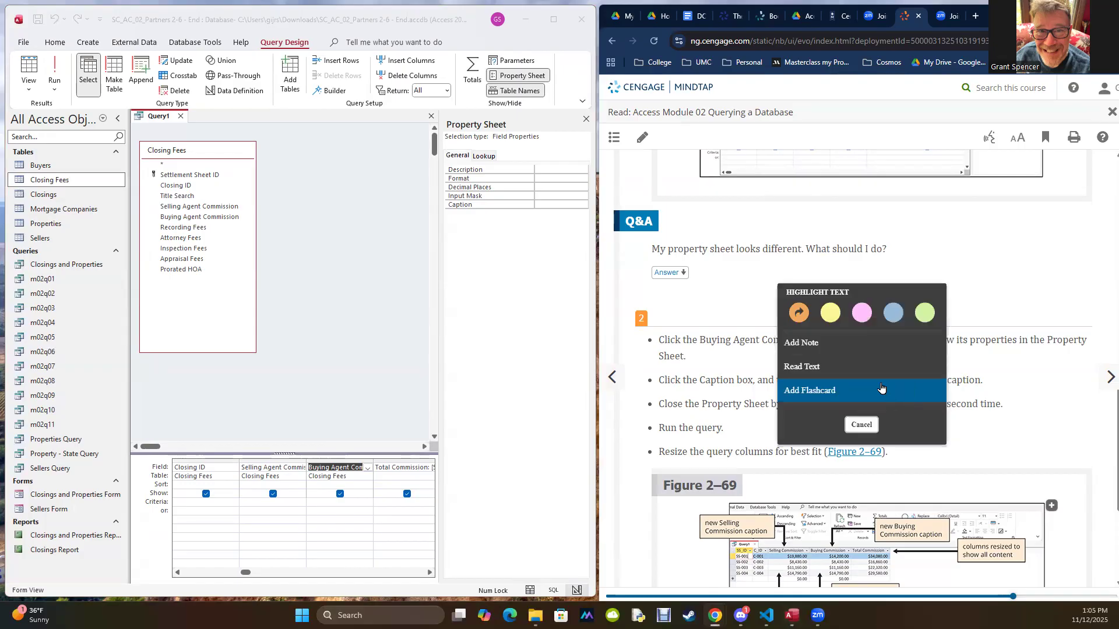
left_click(546, 205)
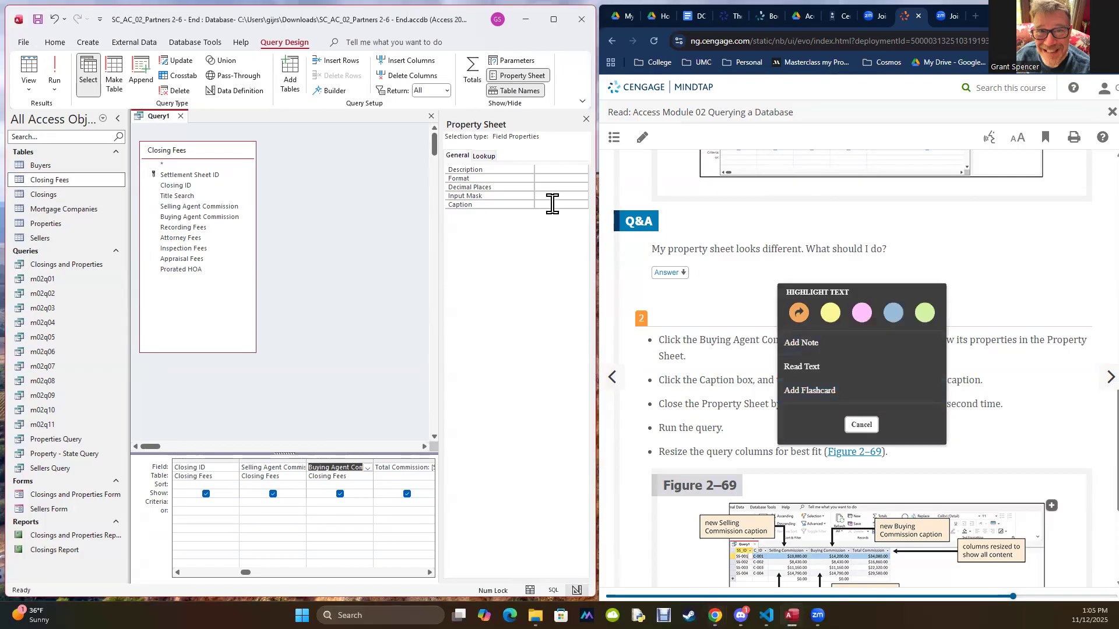
key("ctrl+v")
Step: Run the query and resize the Buying Commission and Selling Commission columns to fit their captions
left_click(54, 65)
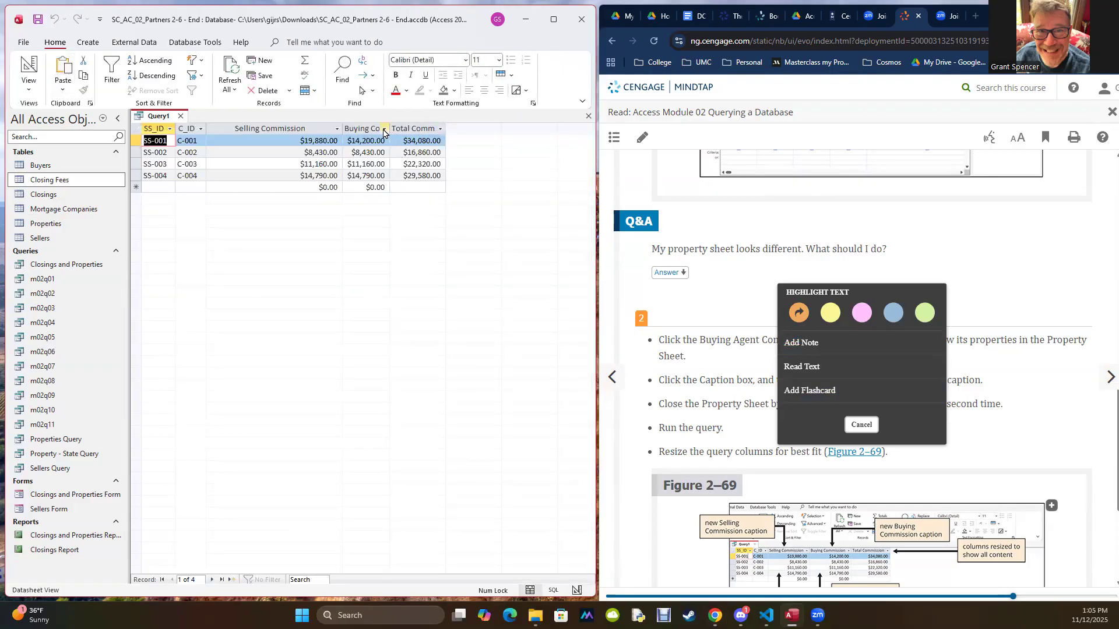
left_click_drag(390, 133, 430, 132)
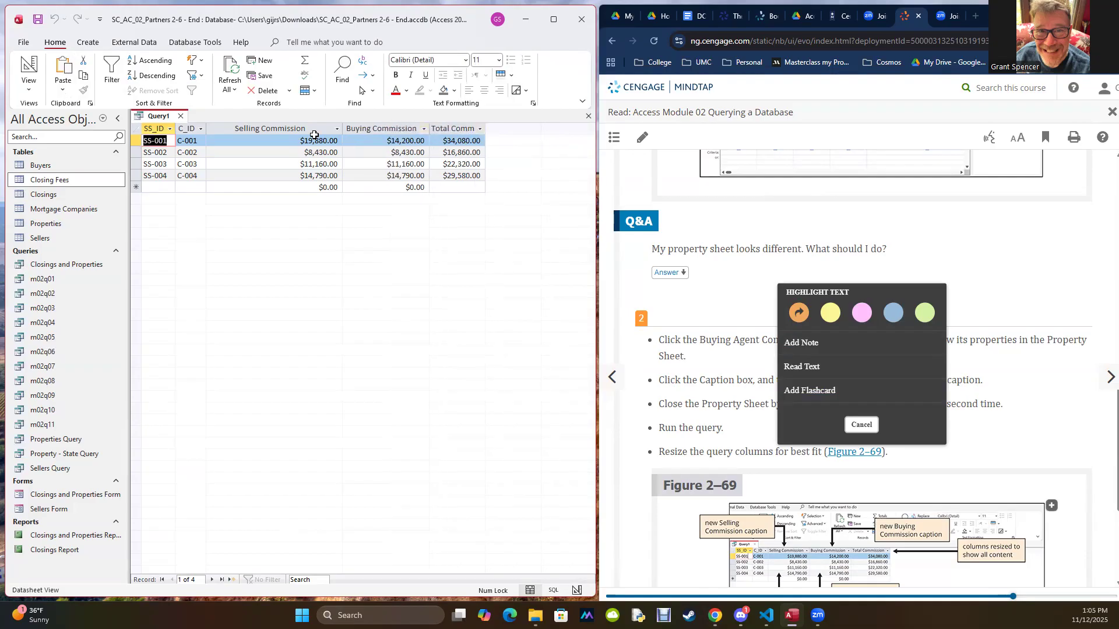
double_click(343, 132)
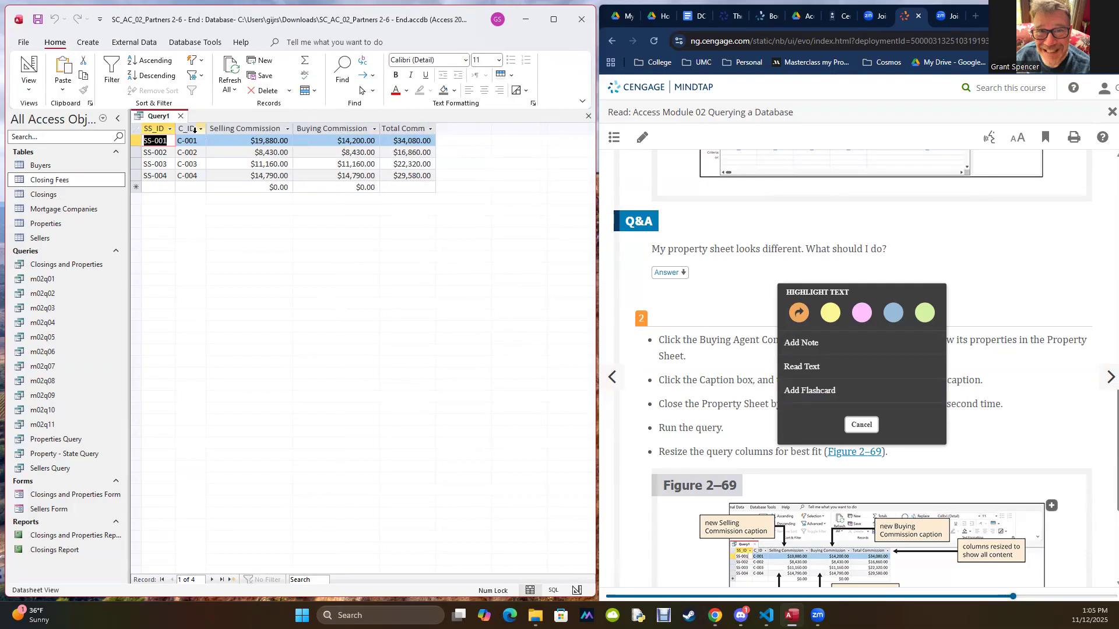
Step: Check the textbook's step 3 and save the query object as m02q13
left_click(972, 378)
scroll(972, 378, "down", 4)
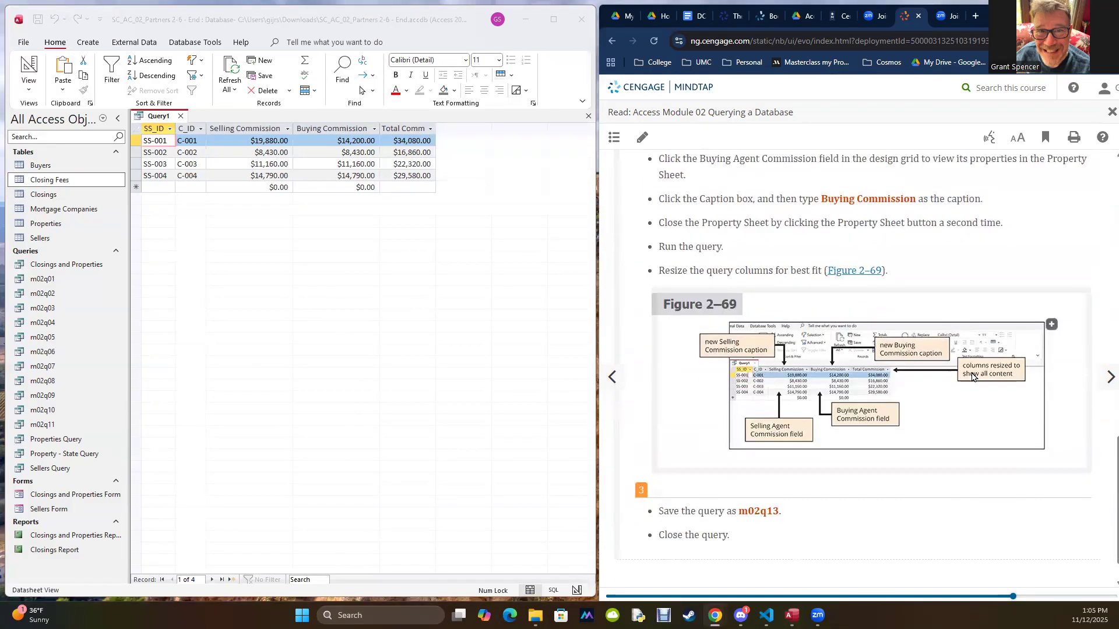
left_click_drag(738, 469, 778, 469)
key("ctrl+c")
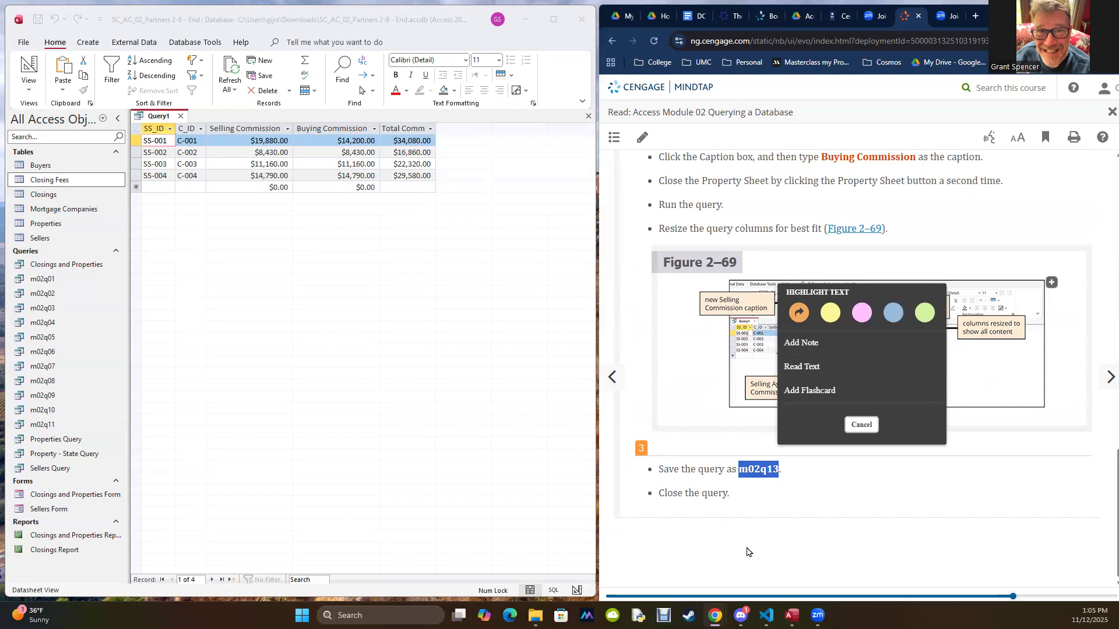
left_click(257, 317)
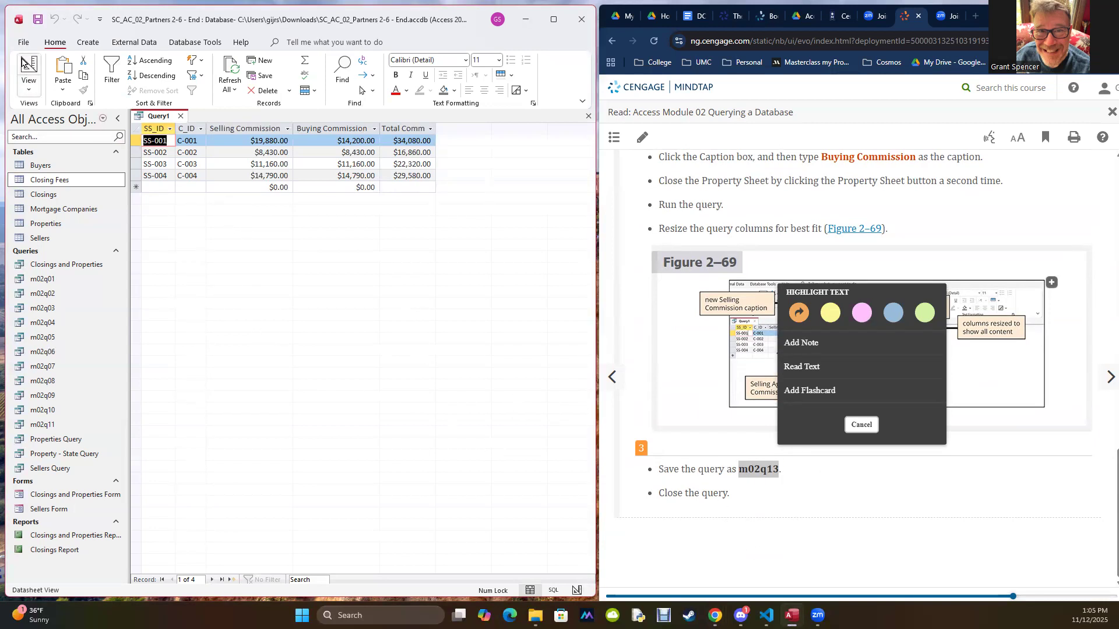
left_click(23, 42)
left_click(41, 197)
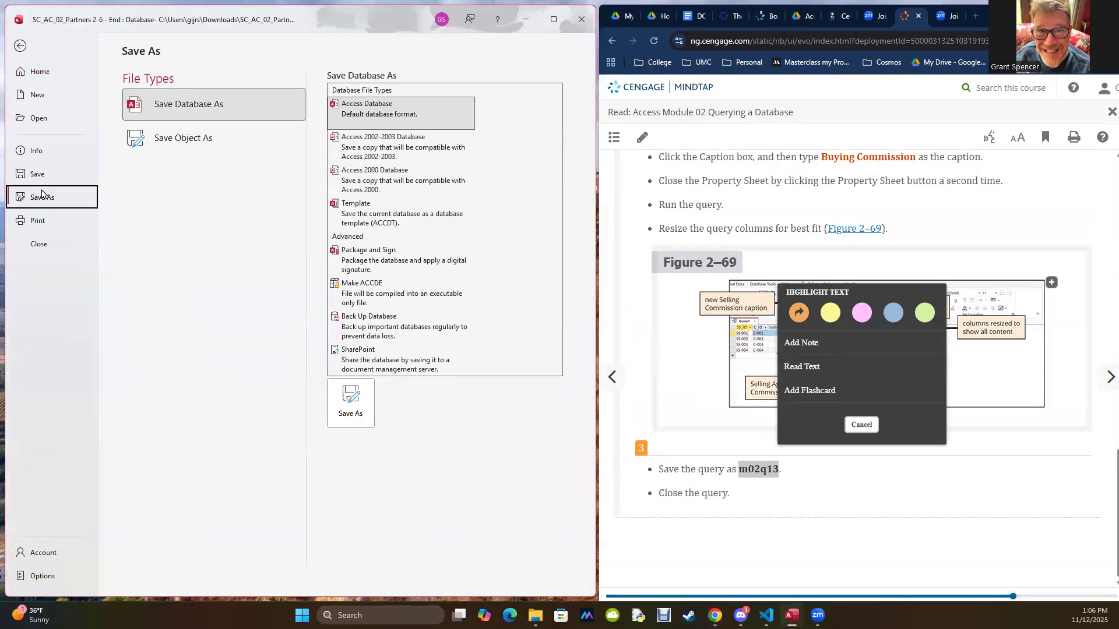
left_click(218, 136)
left_click(350, 236)
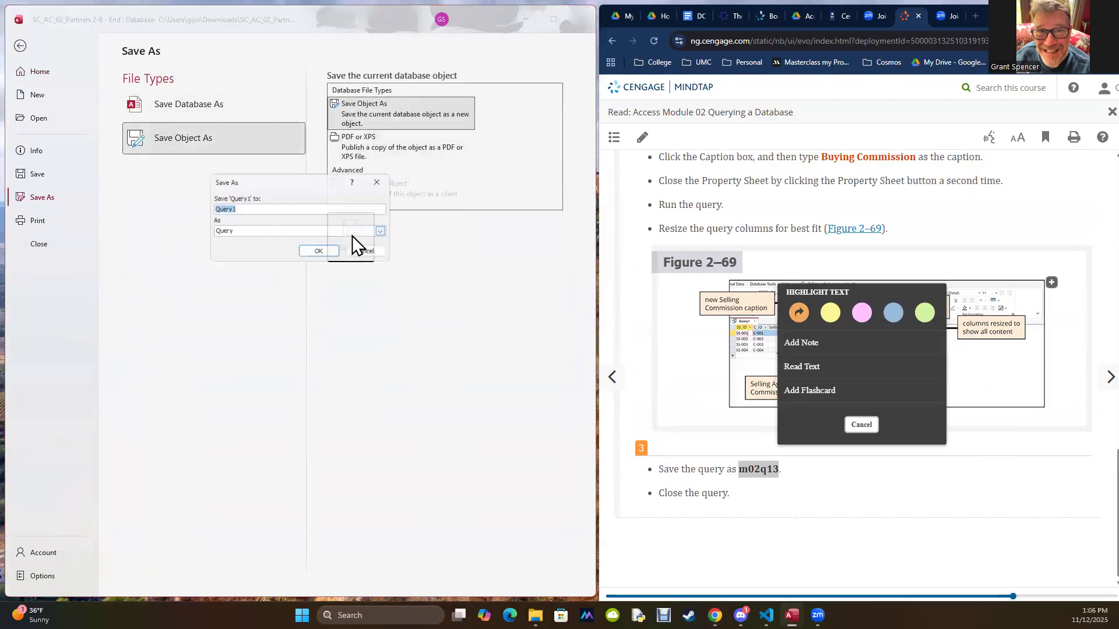
key("ctrl+v")
left_click(319, 252)
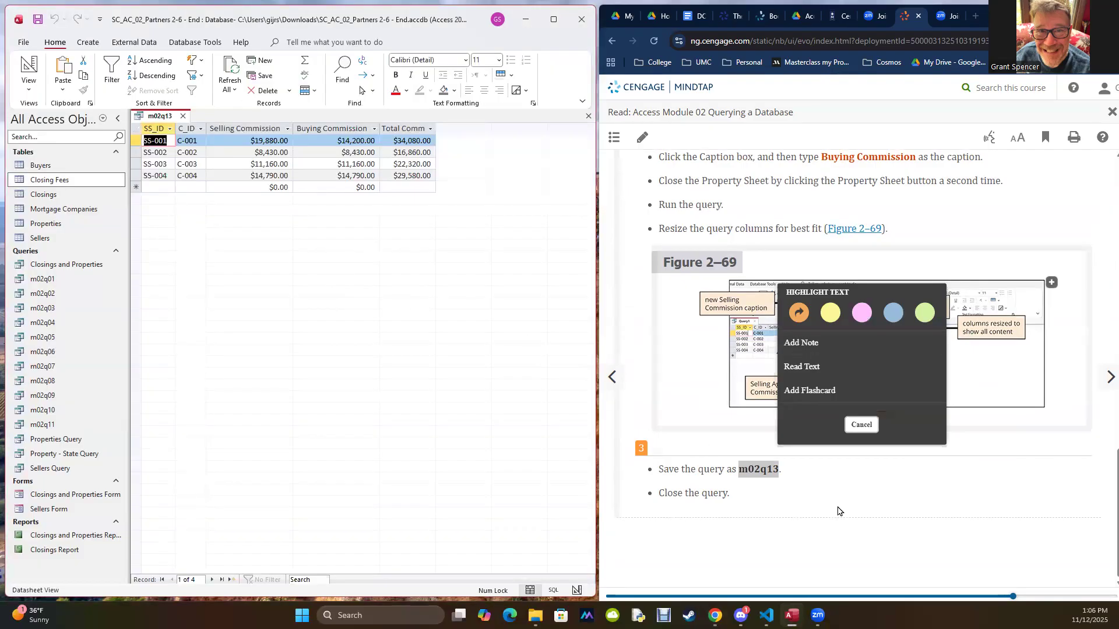
Step: Go to textbook section AC 2-7c, To Calculate Statistics, and read its introduction and first steps
left_click(1020, 366)
left_click(1099, 379)
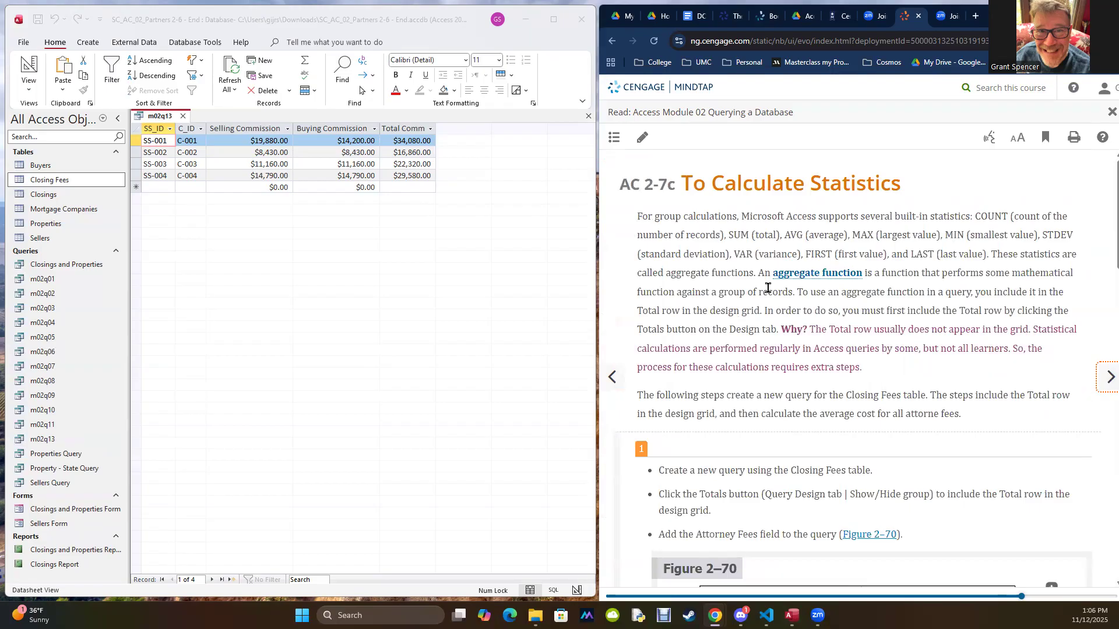
scroll(682, 274, "down", 5)
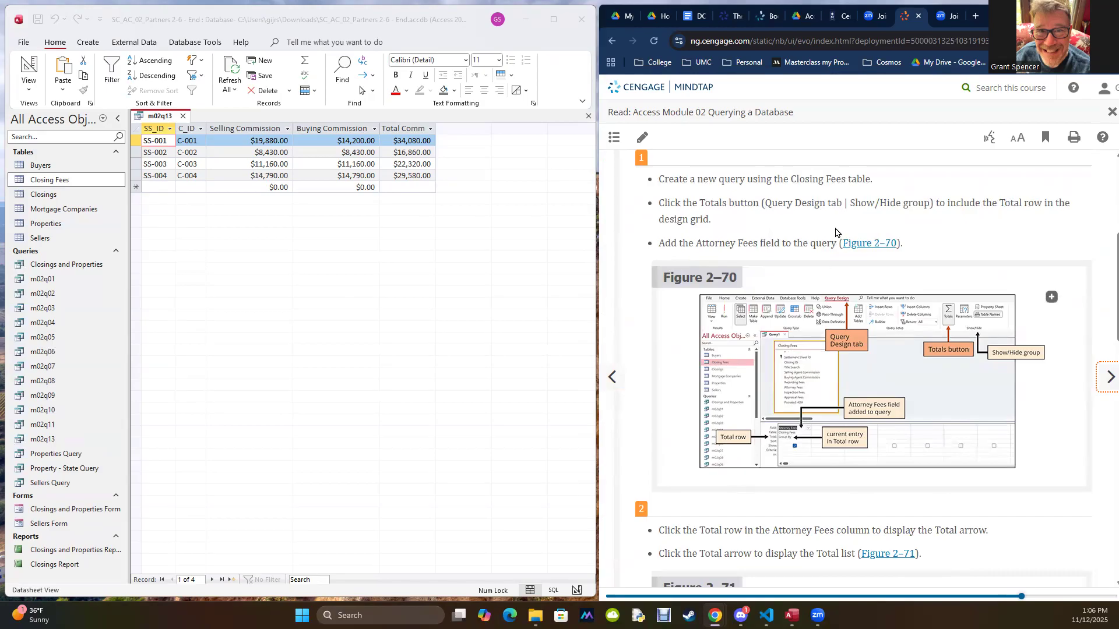
scroll(836, 232, "up", 4)
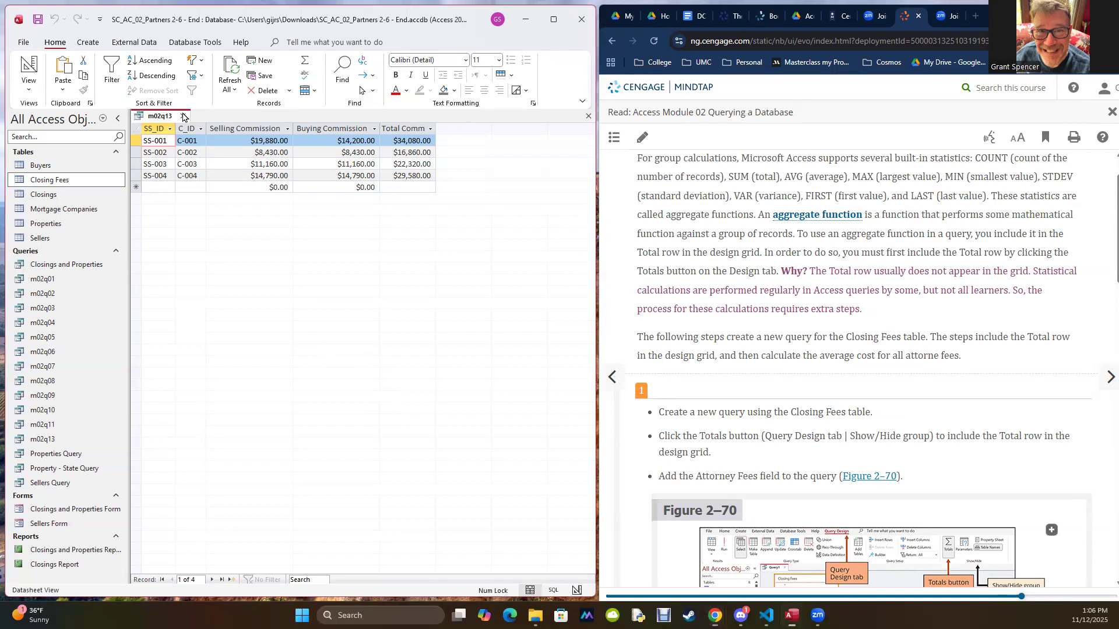
Step: Close m02q13, create a new query in Design view with the Closing Fees table, and close the Property Sheet and Add Tables panes
left_click(183, 116)
left_click(88, 42)
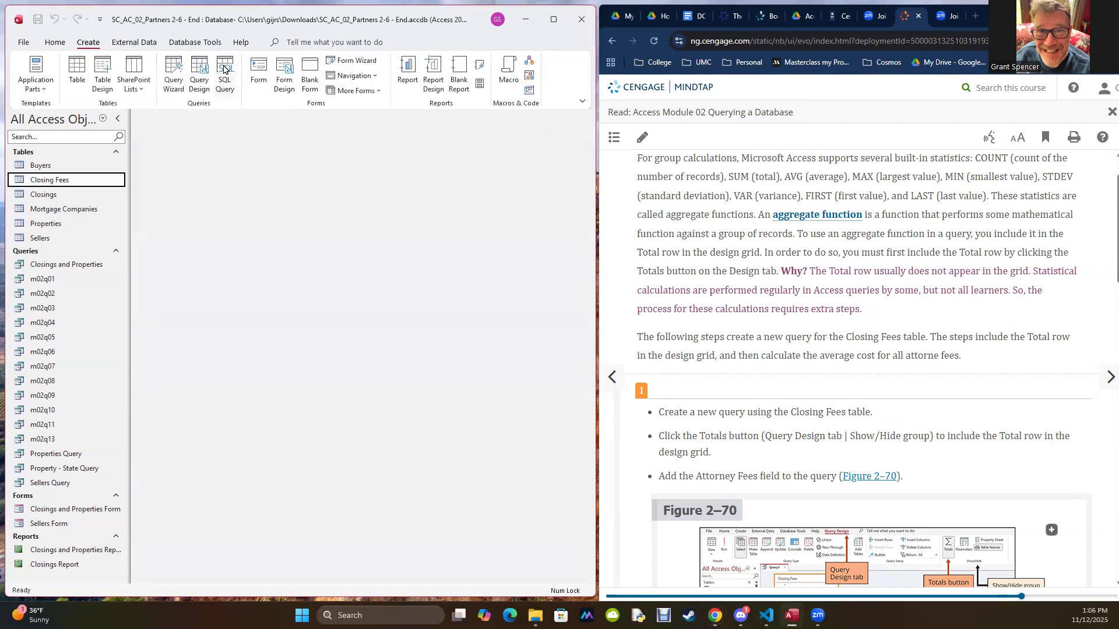
left_click(198, 70)
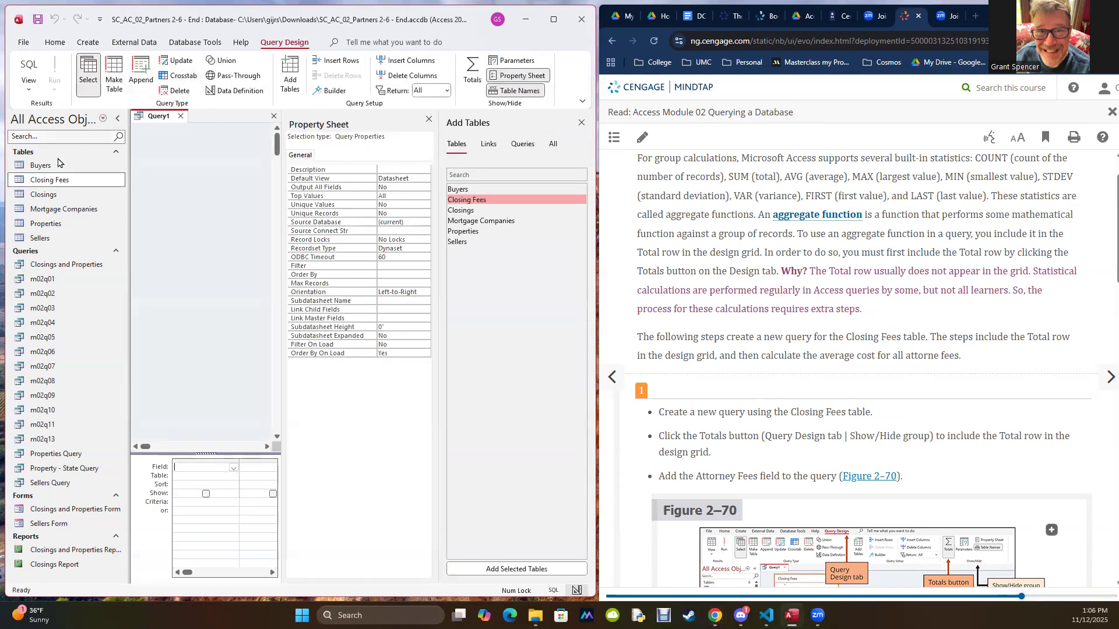
left_click_drag(42, 181, 218, 183)
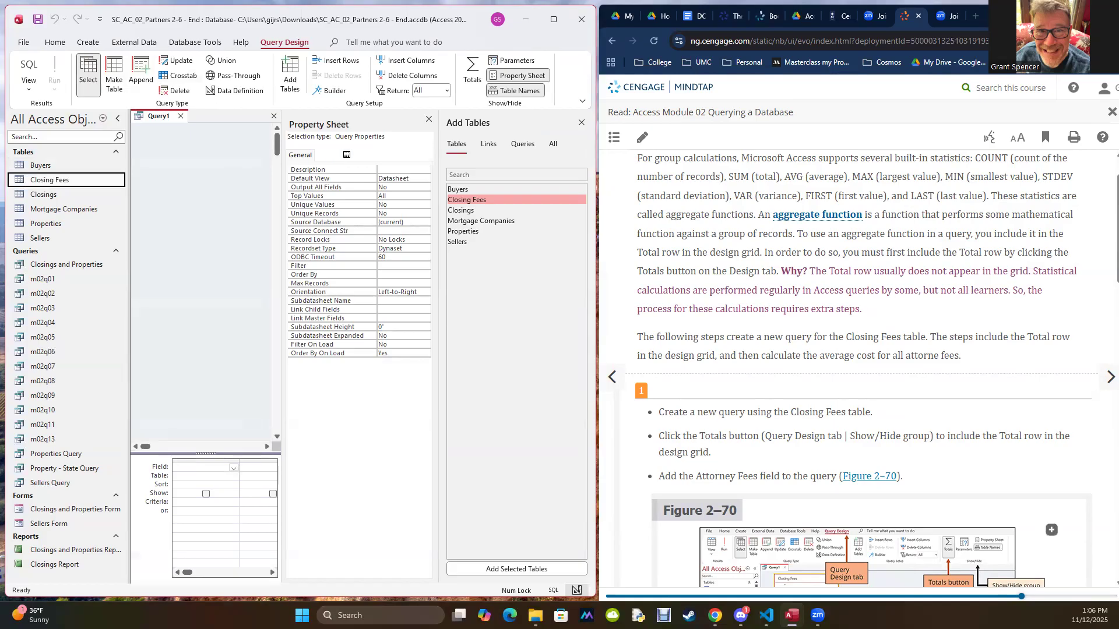
left_click(429, 119)
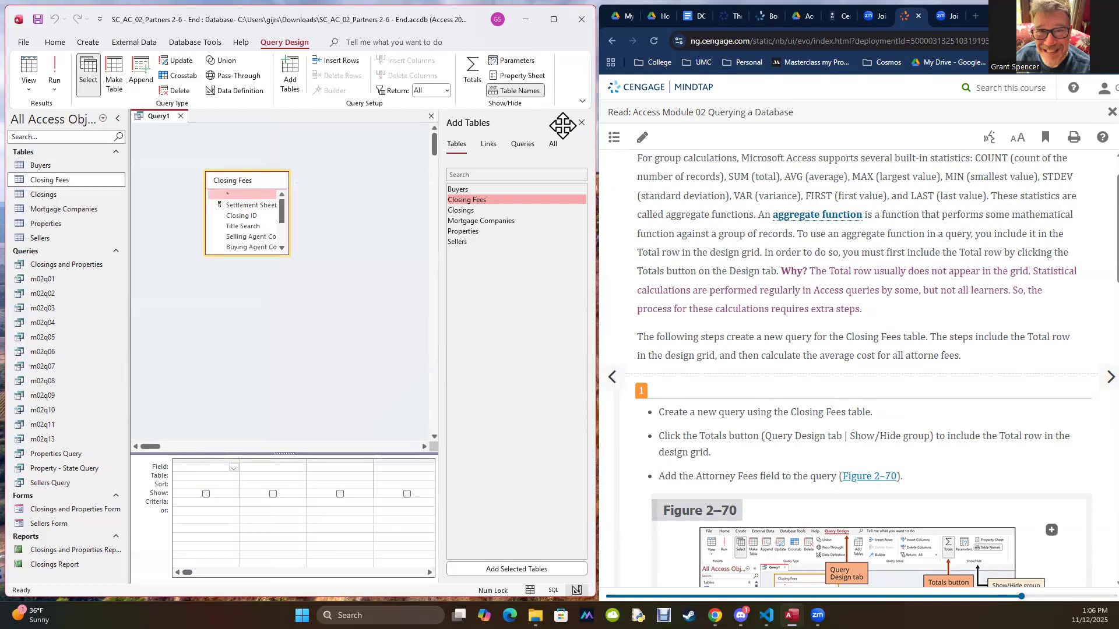
left_click(581, 123)
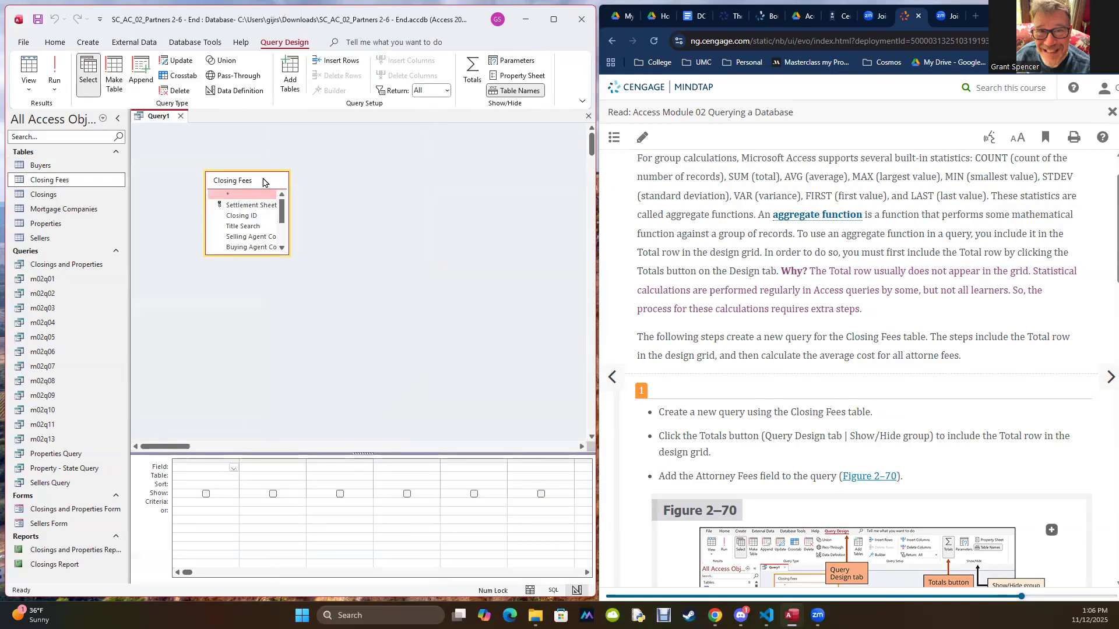
Step: Enlarge the Closing Fees field list to show all its fields and reposition it closer to the design area's upper-left corner
double_click(286, 182)
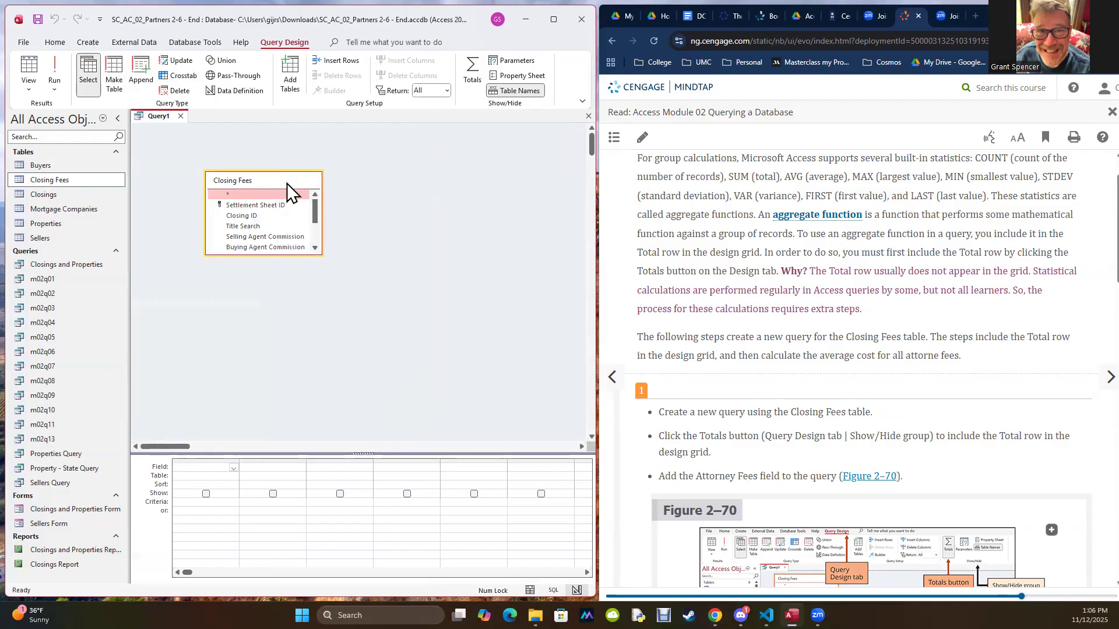
double_click(279, 255)
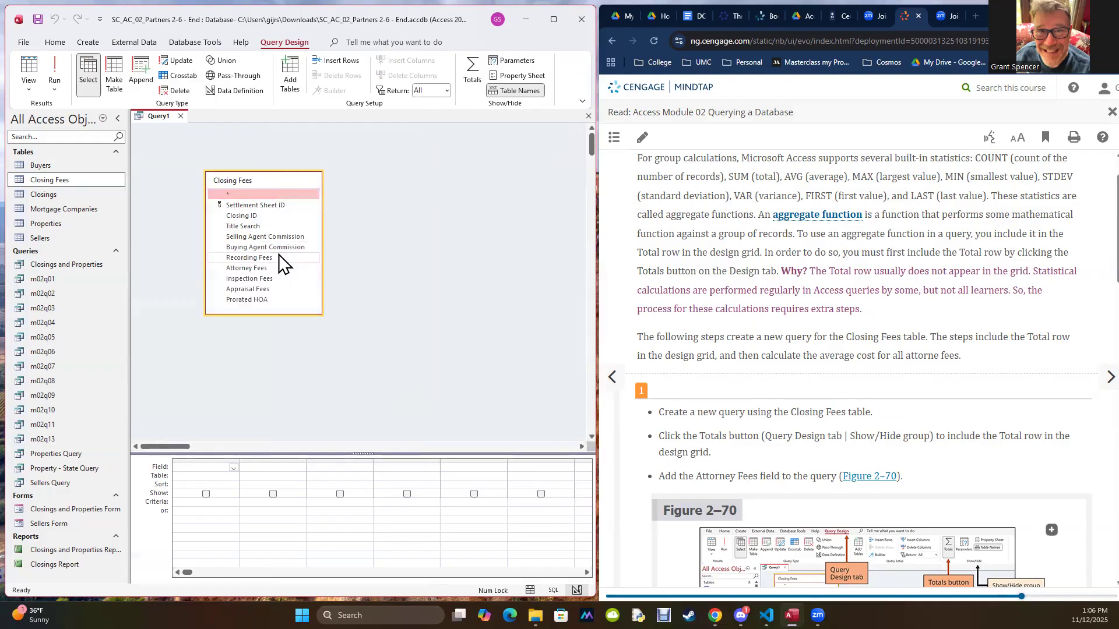
left_click(461, 307)
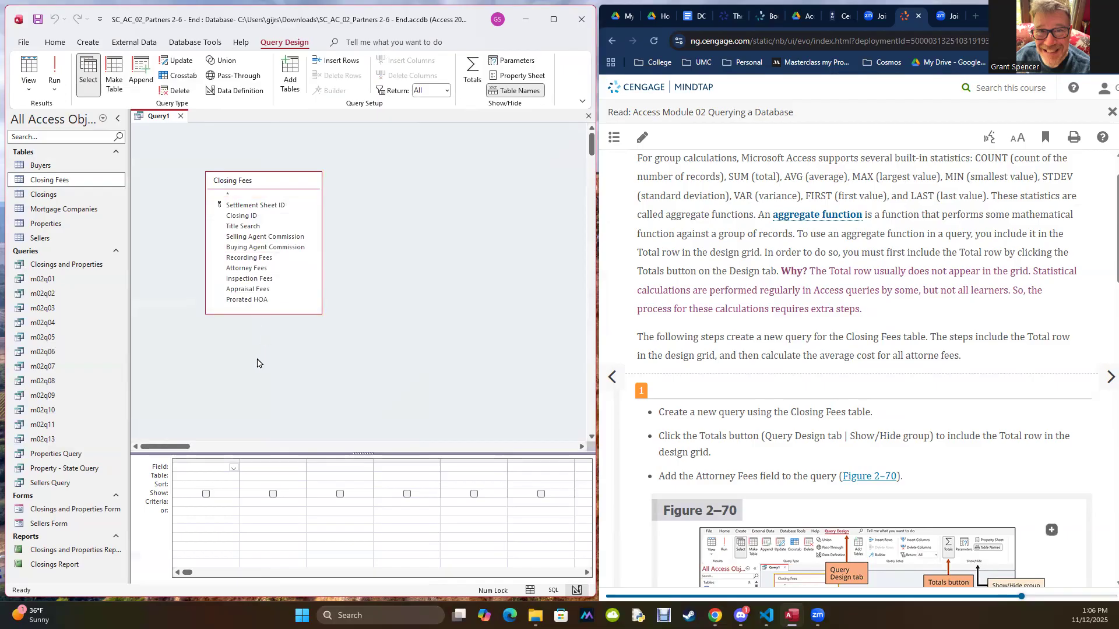
left_click(289, 182)
left_click_drag(289, 182, 261, 167)
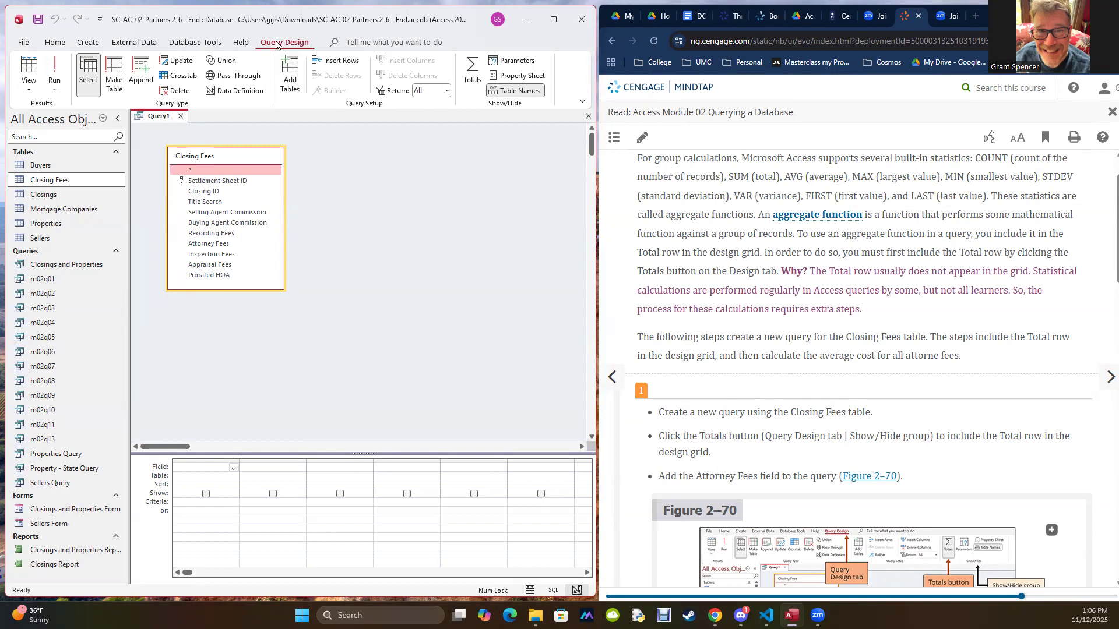
Step: Include the Total row in the design grid and add the Attorney Fees field to the query
left_click(475, 71)
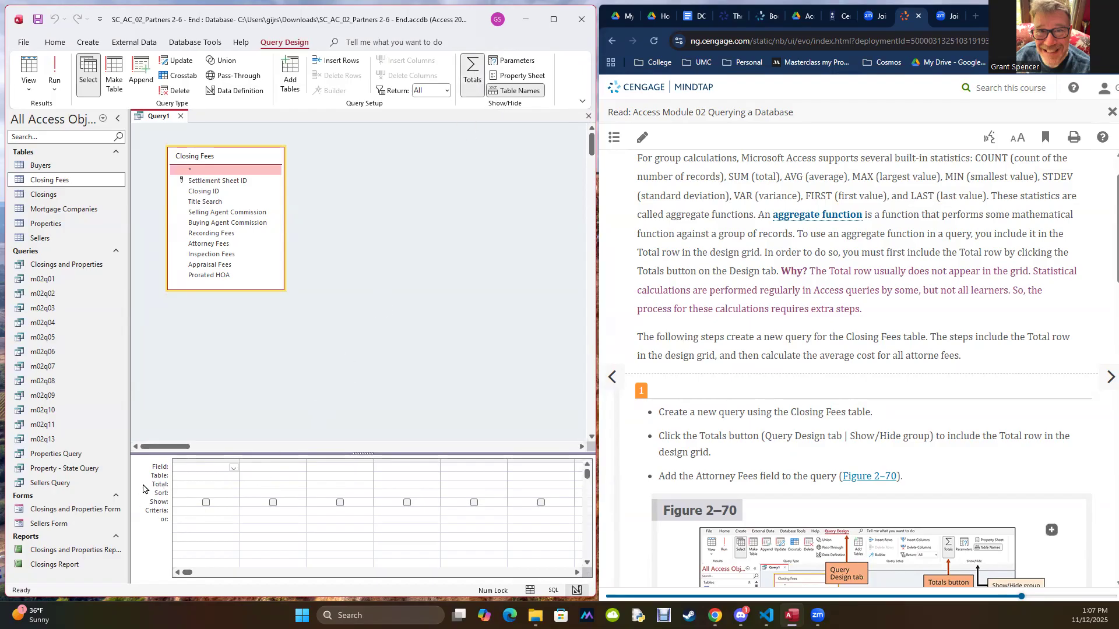
left_click(475, 74)
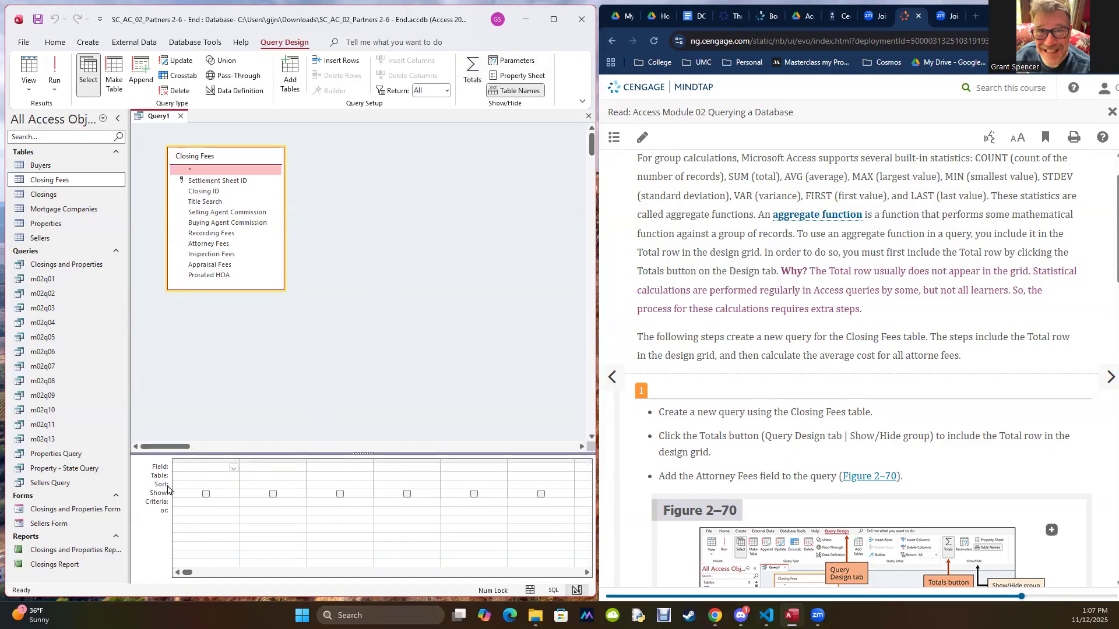
left_click(475, 67)
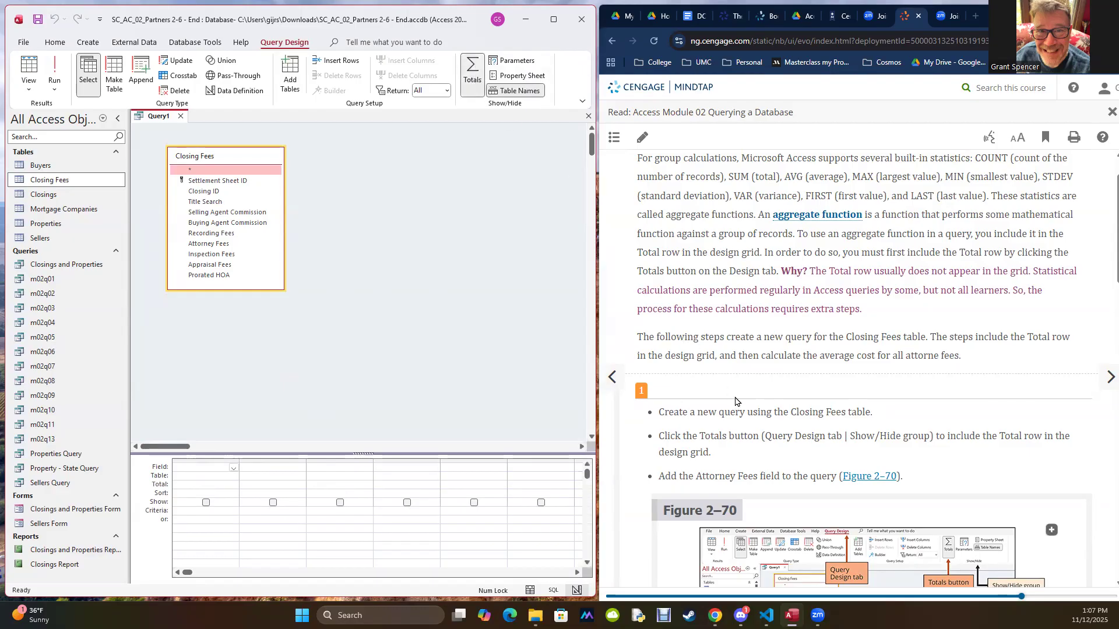
scroll(701, 440, "down", 3)
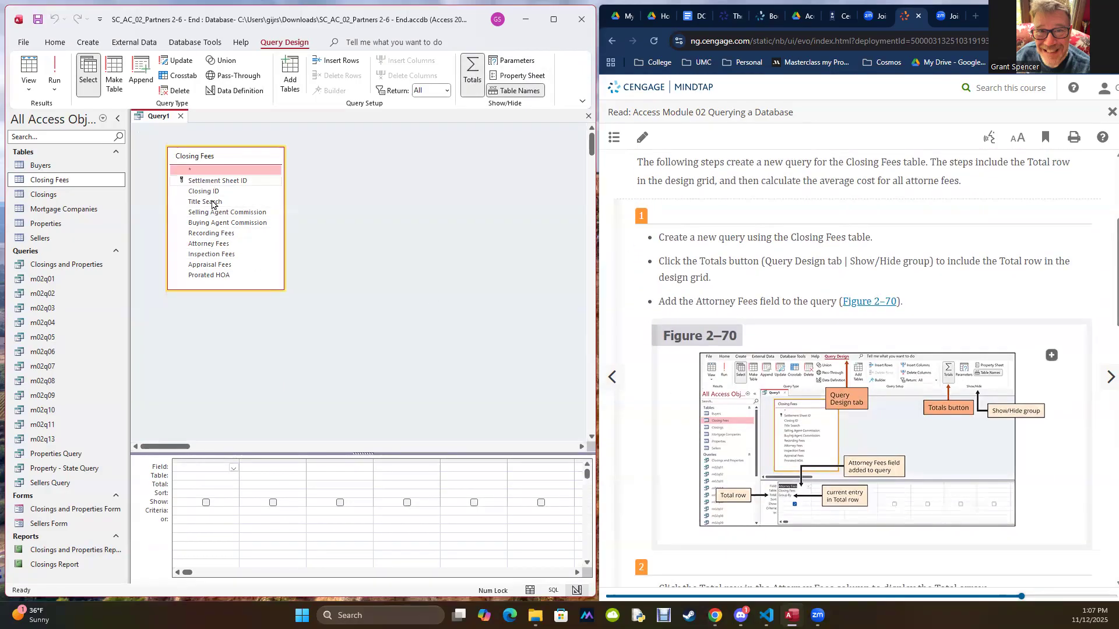
left_click(209, 266)
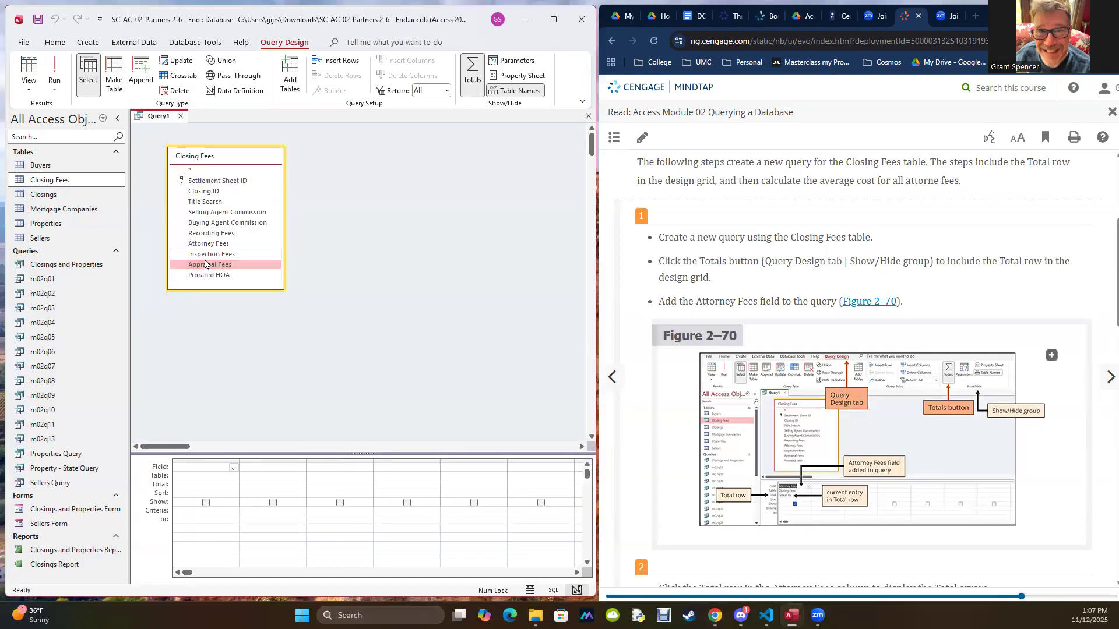
double_click(205, 244)
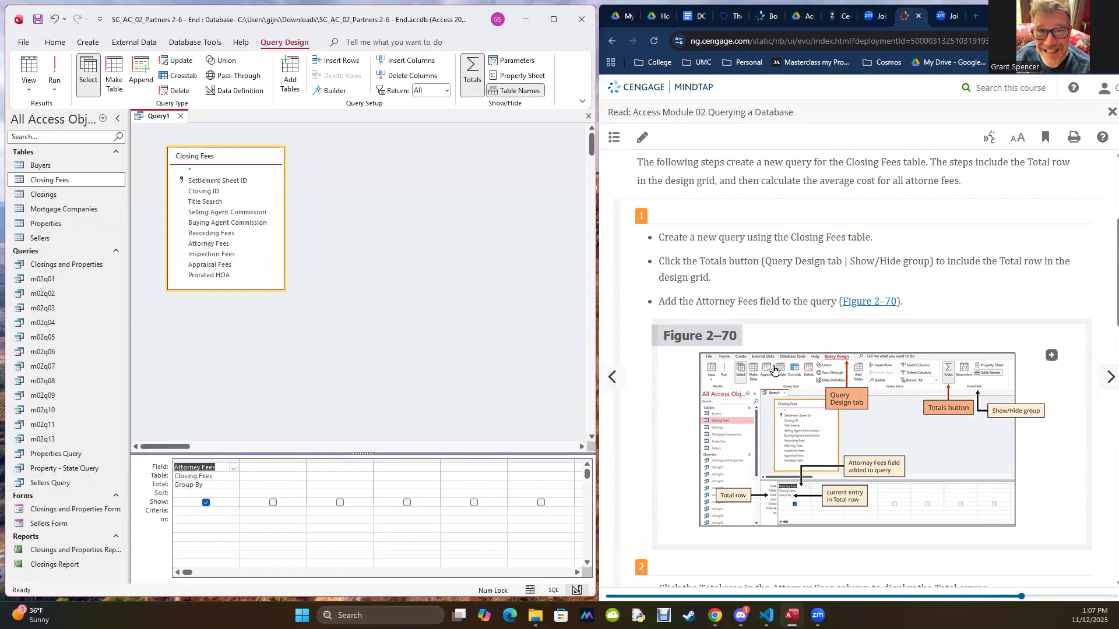
Step: Following textbook steps 2 and 3, set the Total entry for Attorney Fees to Avg and run the query
scroll(774, 369, "down", 5)
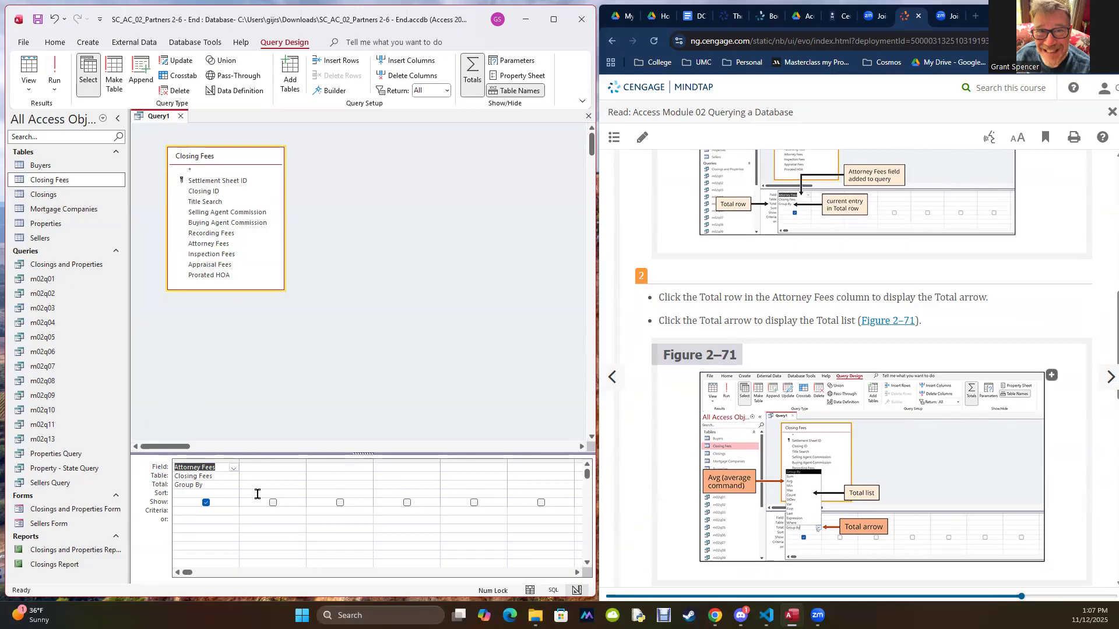
left_click(222, 485)
left_click(233, 486)
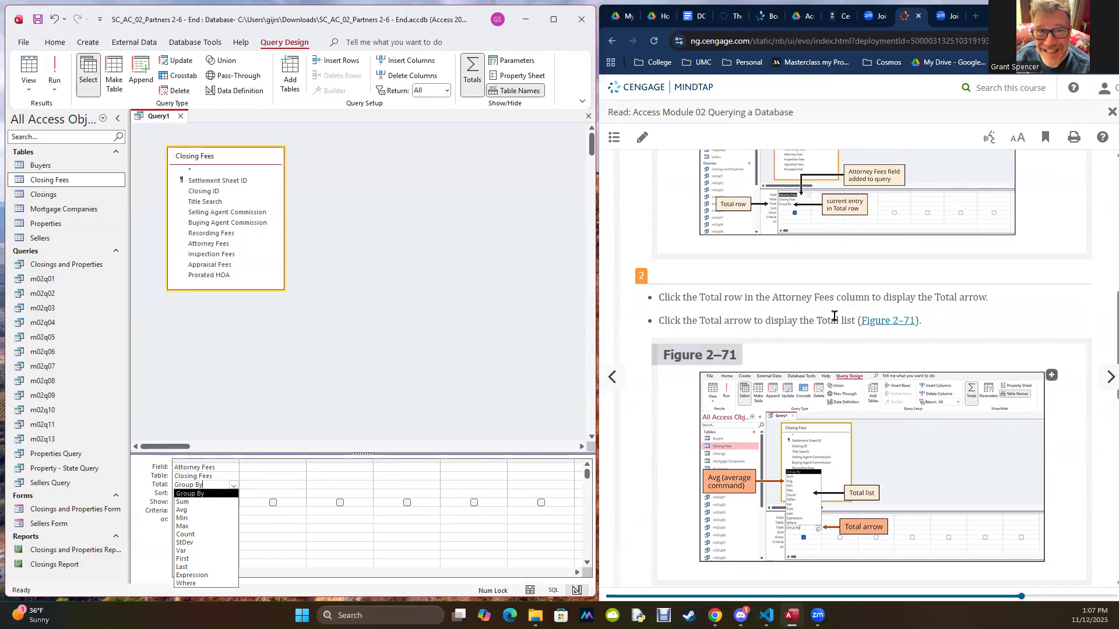
scroll(859, 327, "down", 3)
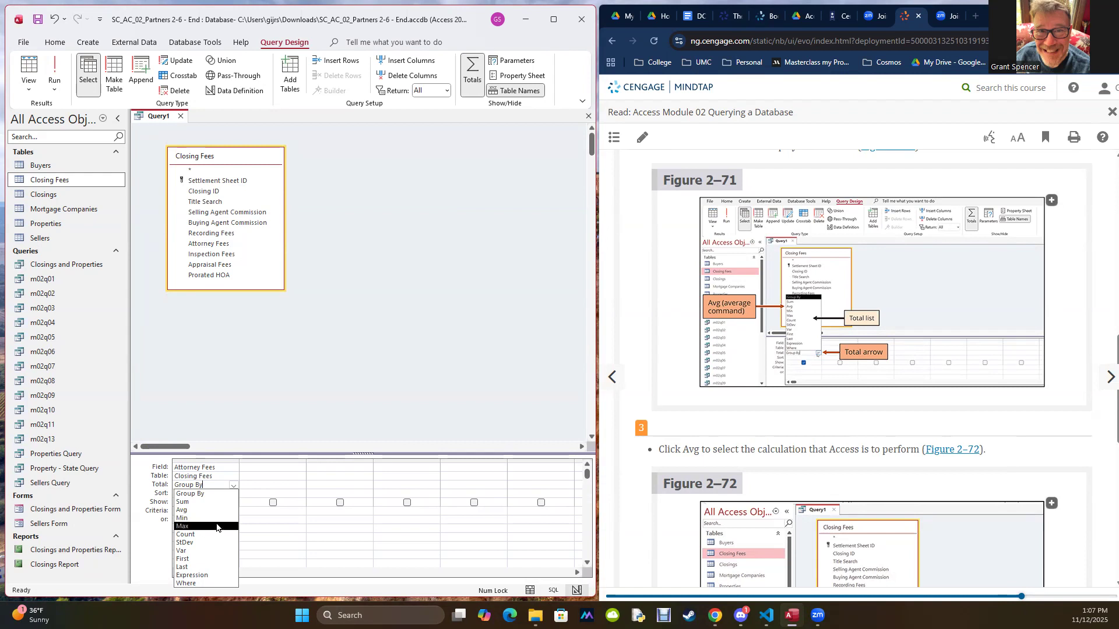
left_click(204, 510)
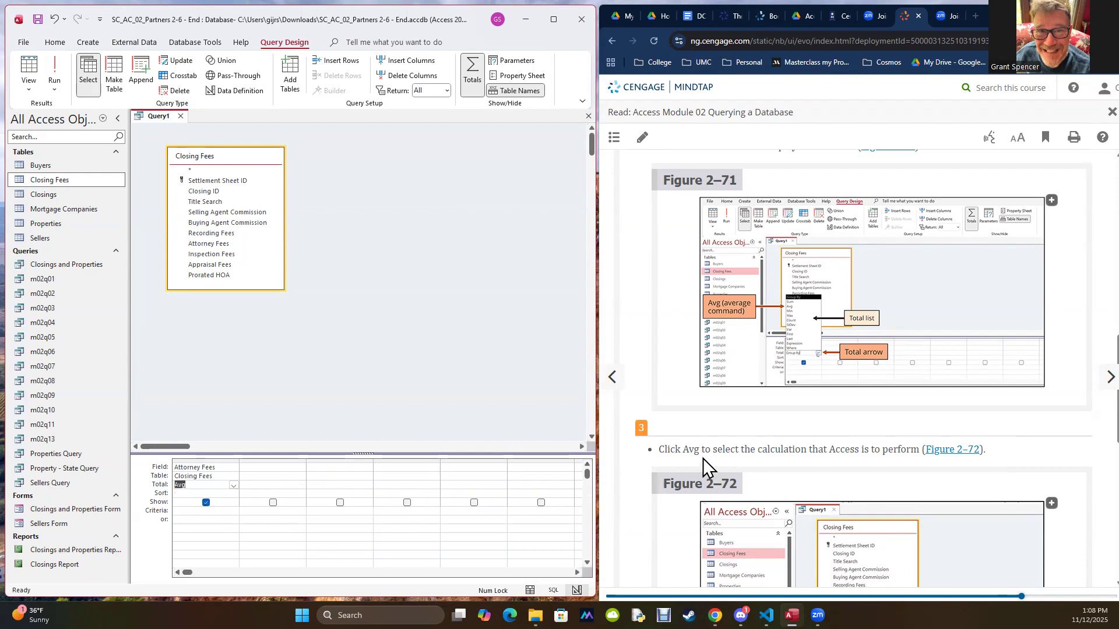
scroll(744, 445, "down", 4)
scroll(744, 444, "down", 4)
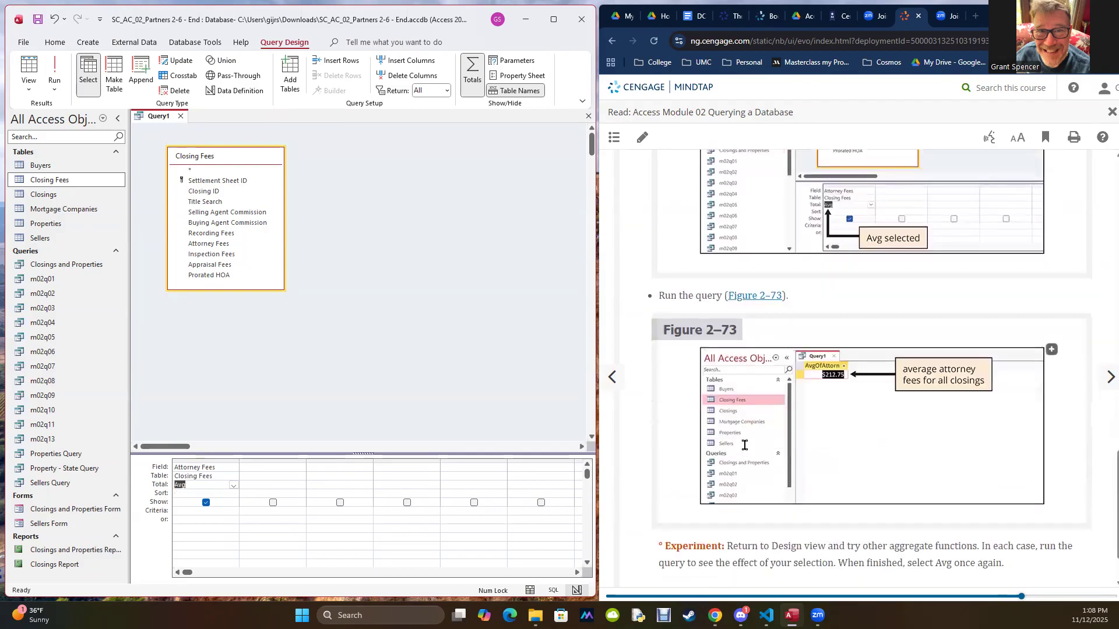
left_click(53, 68)
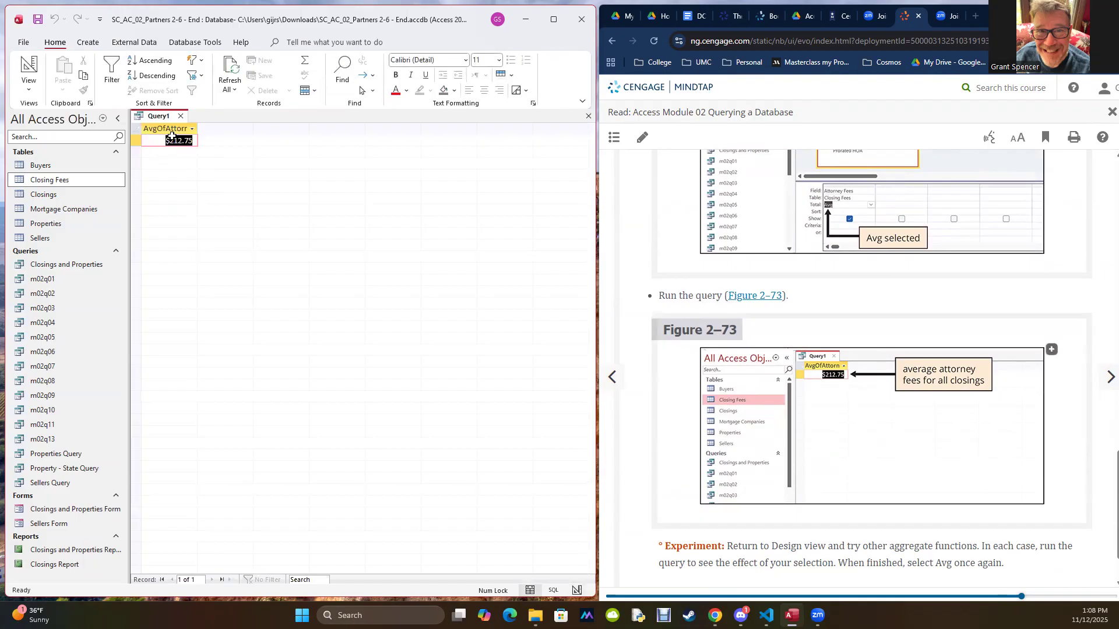
Step: Return to Design view, set the Attorney Fees Total entry to Group By, and run the query without the Total row
left_click(27, 90)
left_click(51, 152)
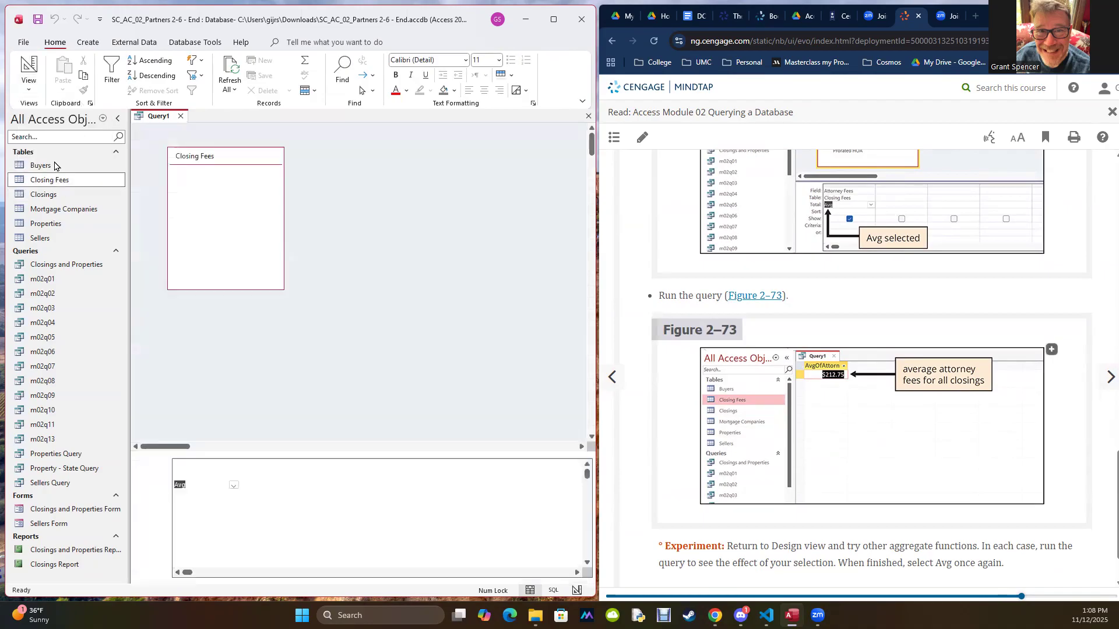
left_click(234, 486)
left_click(198, 493)
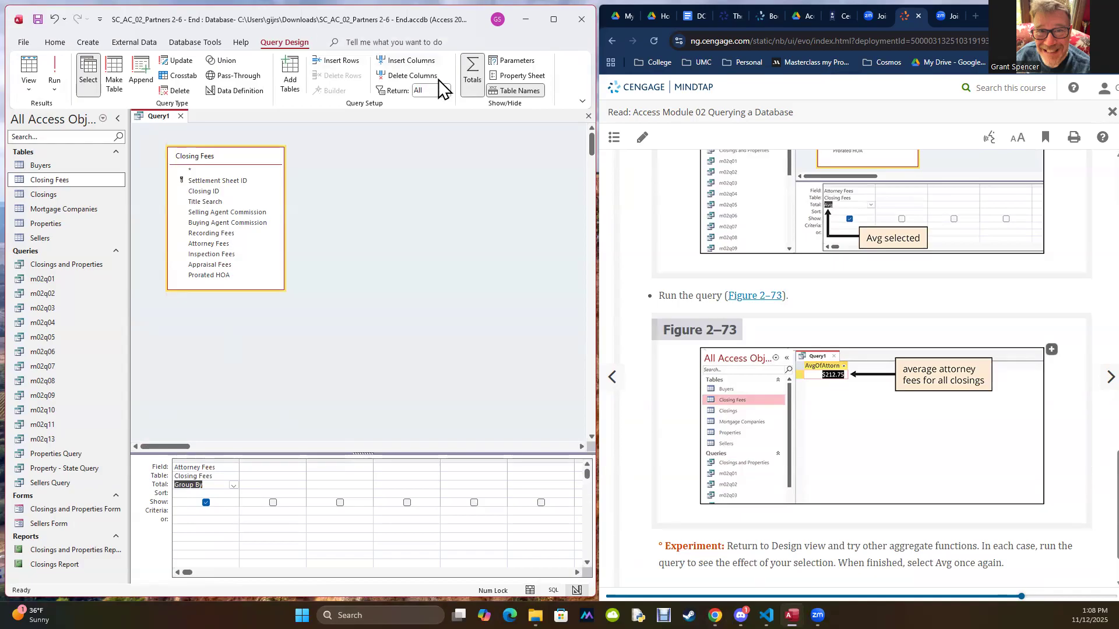
left_click(470, 69)
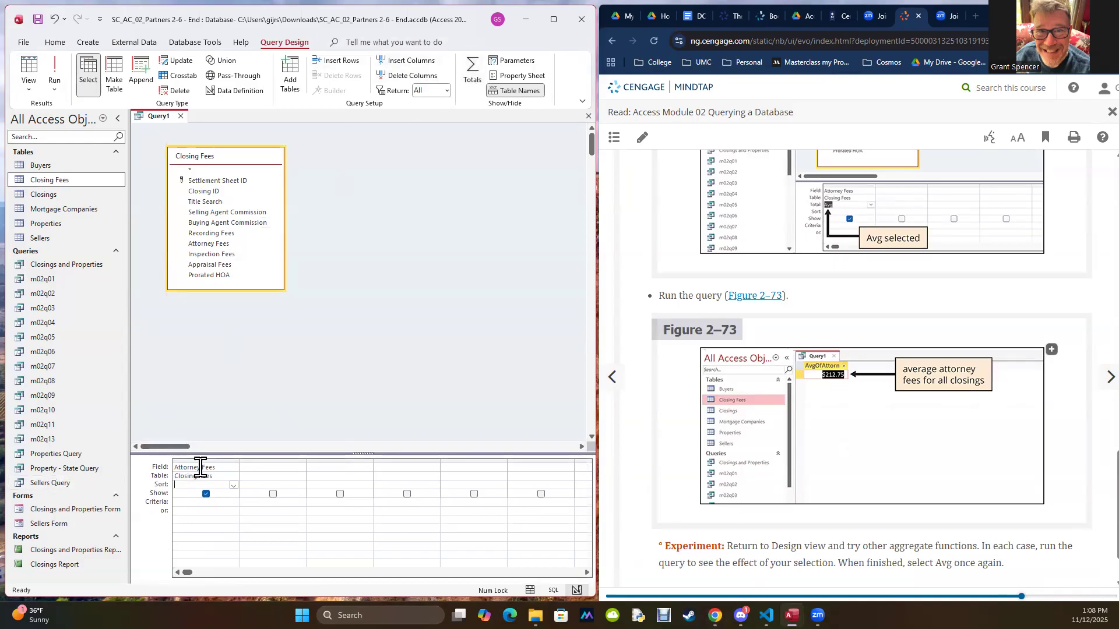
left_click(54, 70)
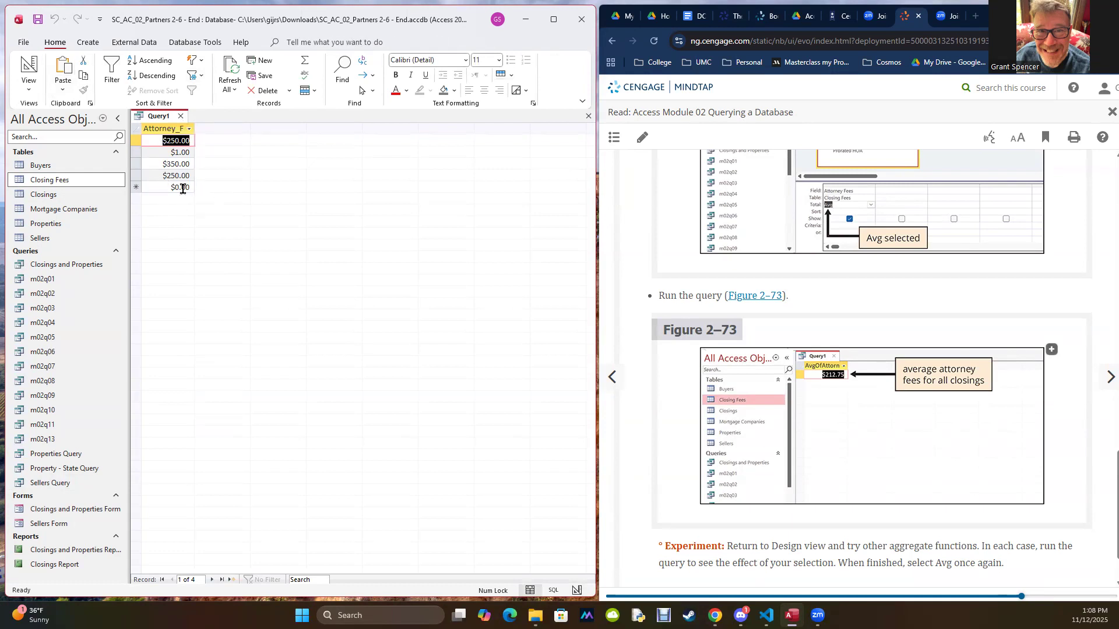
Step: Return to Design view, include the Total row again with Group By, and run the query
left_click(28, 87)
left_click(45, 157)
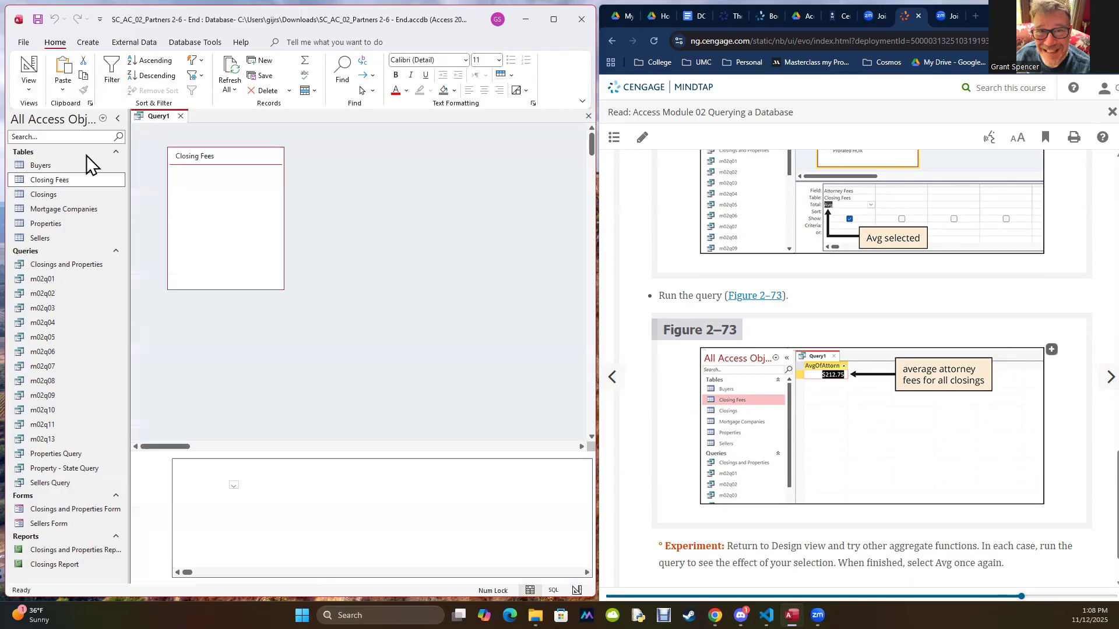
left_click(471, 75)
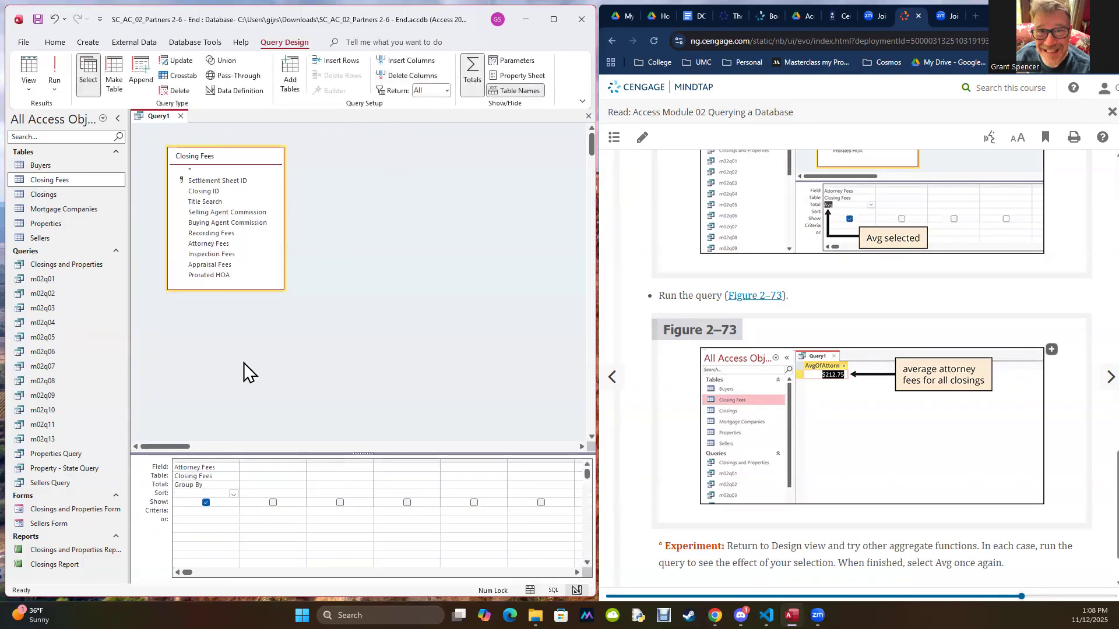
left_click(62, 75)
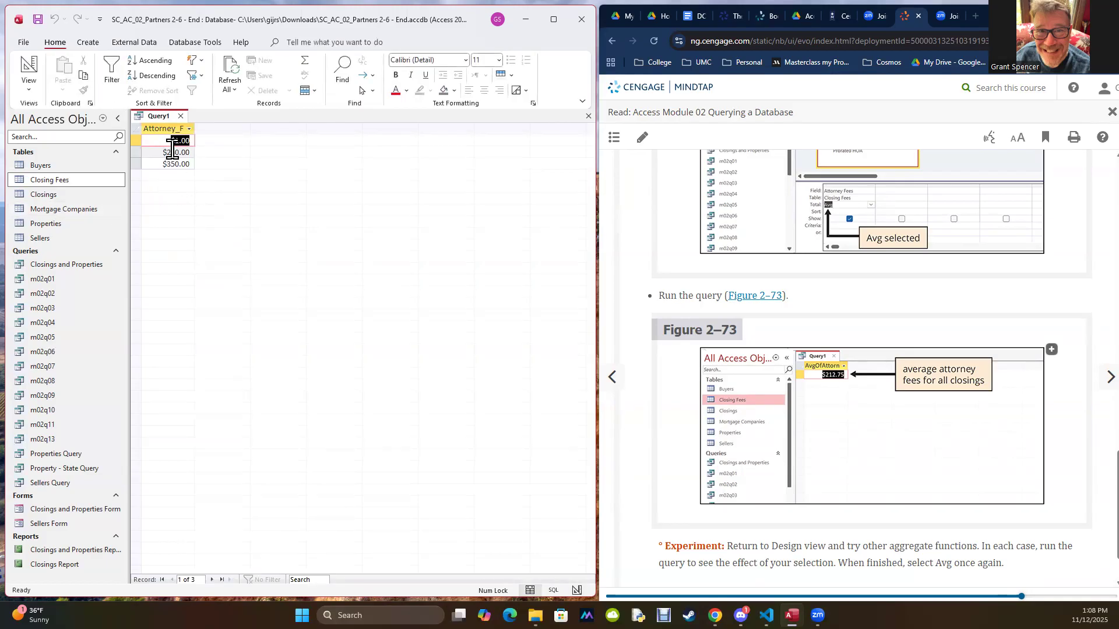
Step: Compare the Attorney Fees results by running the query once without the Total row and once with it restored
left_click(25, 82)
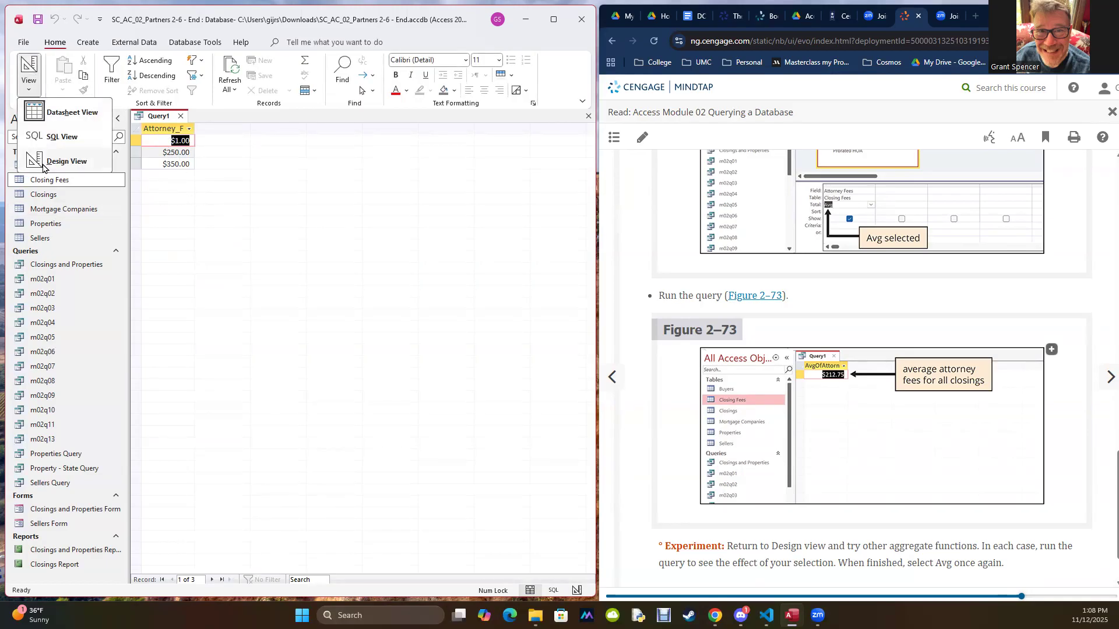
left_click(58, 159)
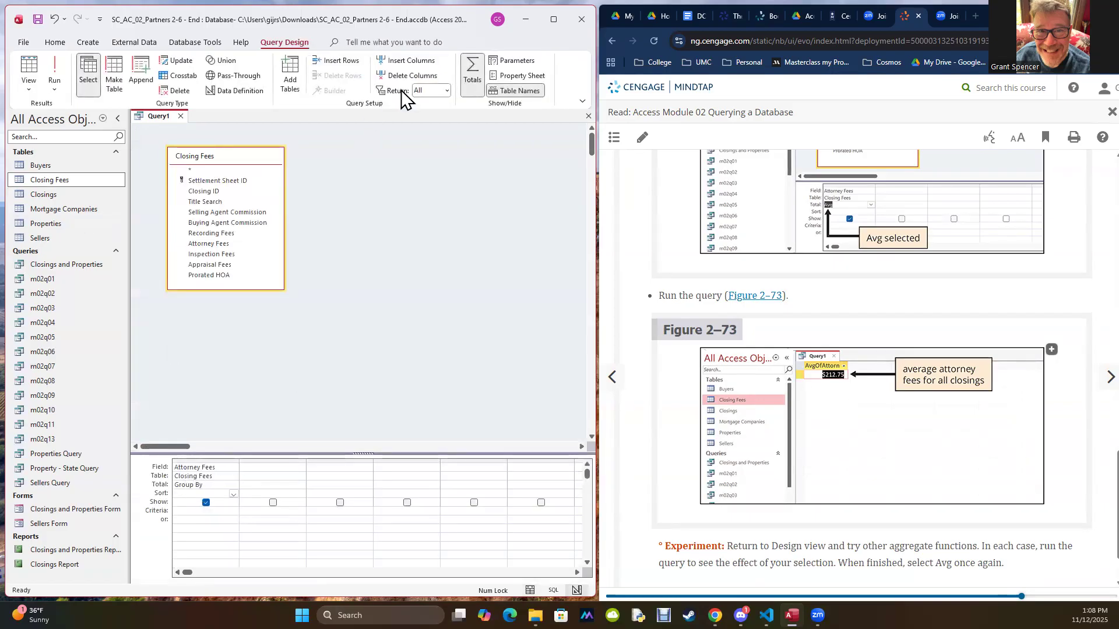
left_click(471, 76)
left_click(53, 67)
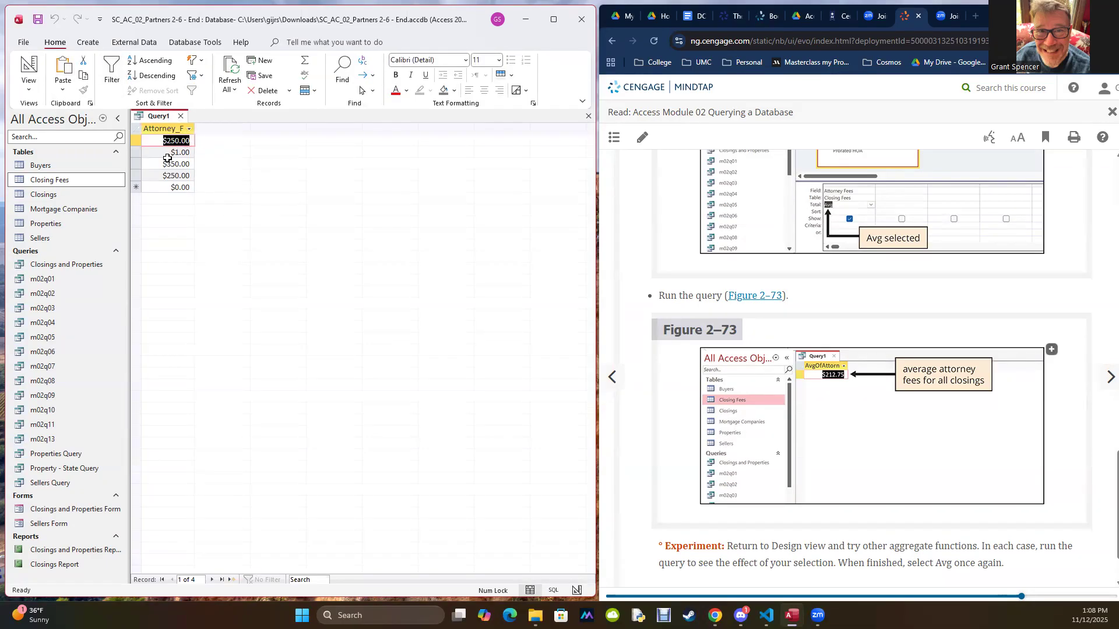
left_click(34, 87)
left_click(51, 164)
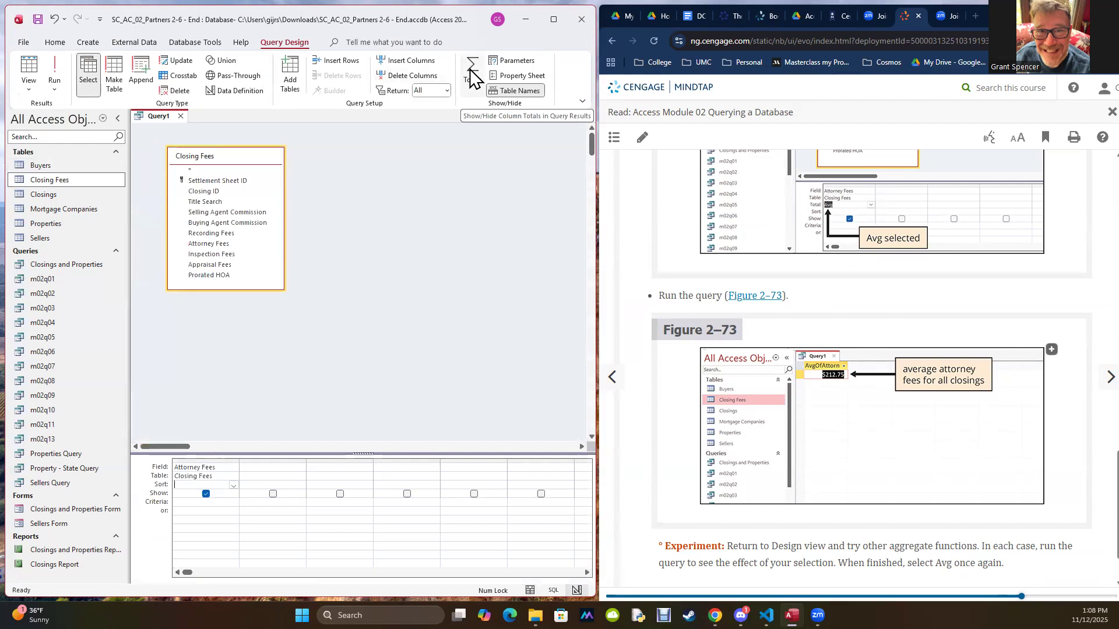
left_click(472, 76)
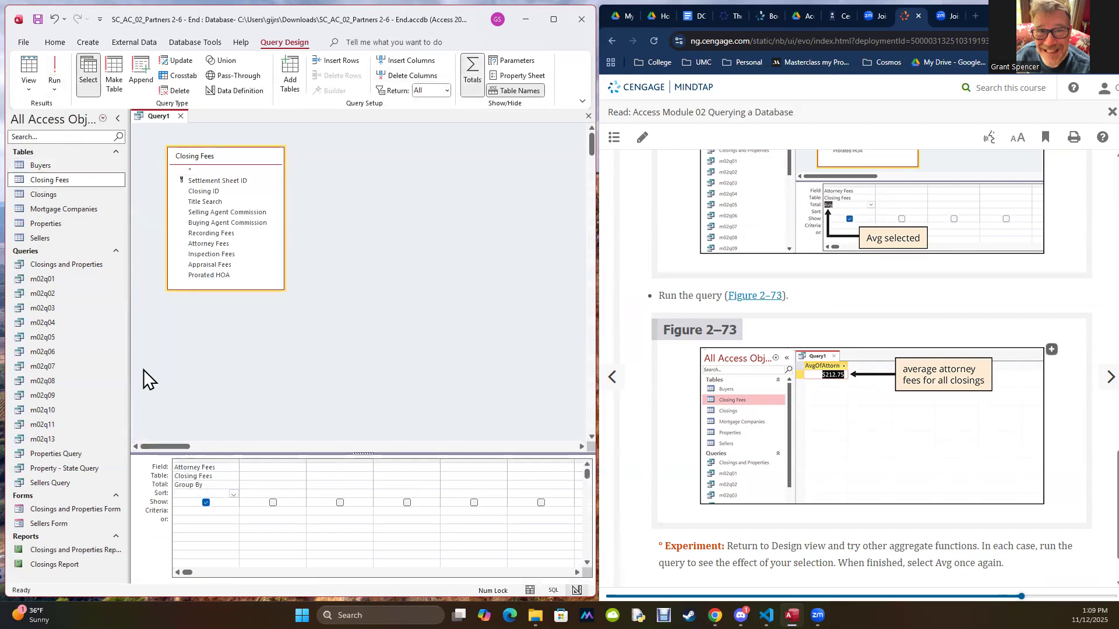
left_click(50, 68)
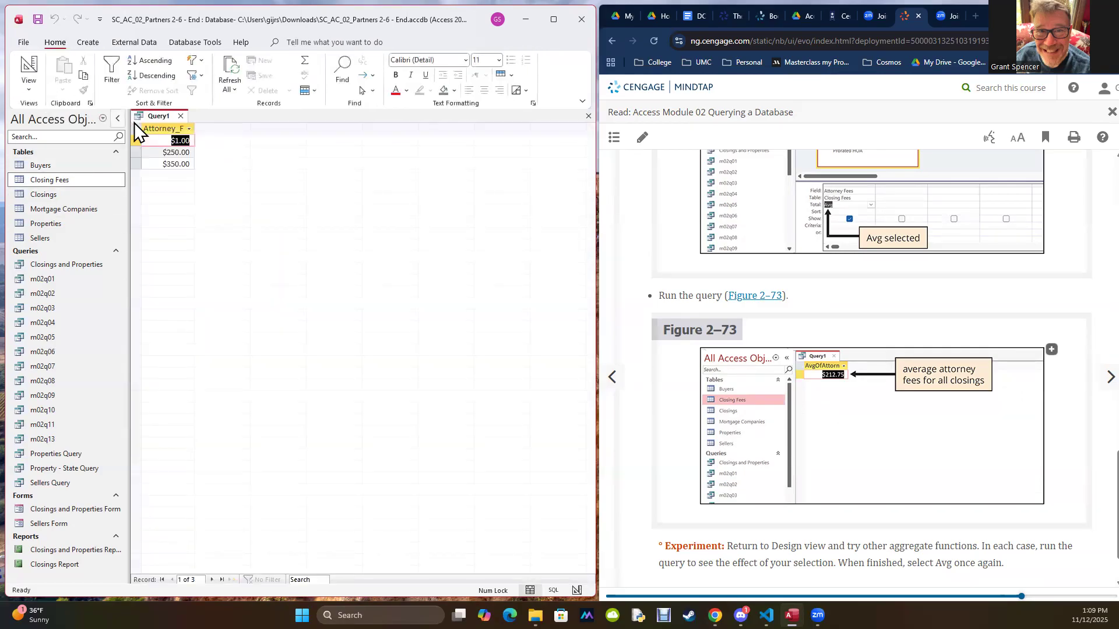
Step: In Design view, set the Attorney Fees Total entry to Sum and run the query
left_click(29, 84)
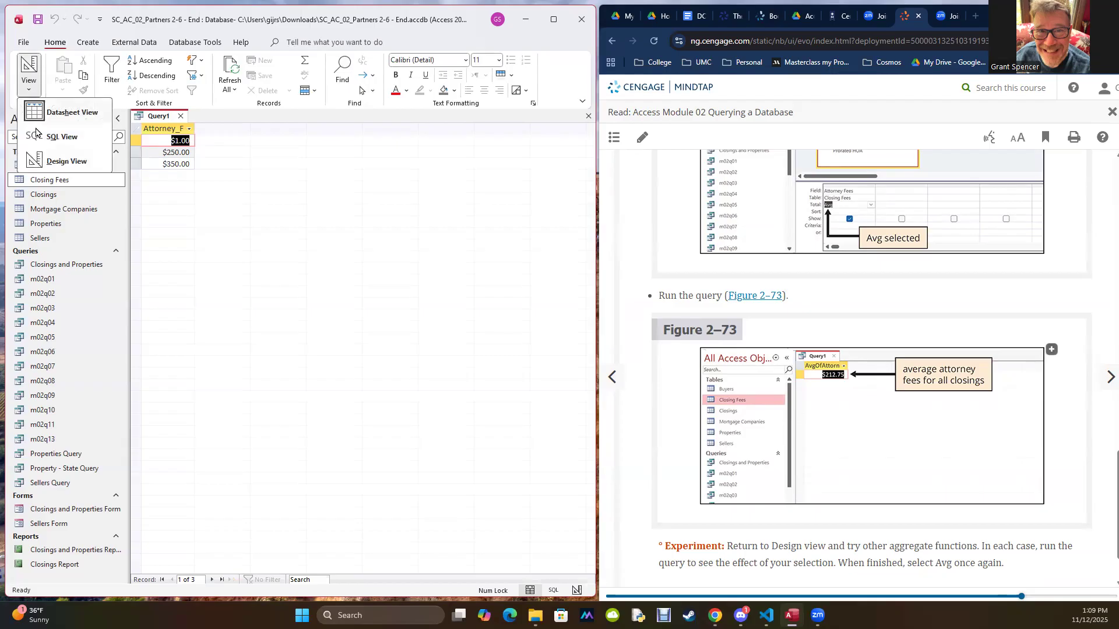
left_click(43, 162)
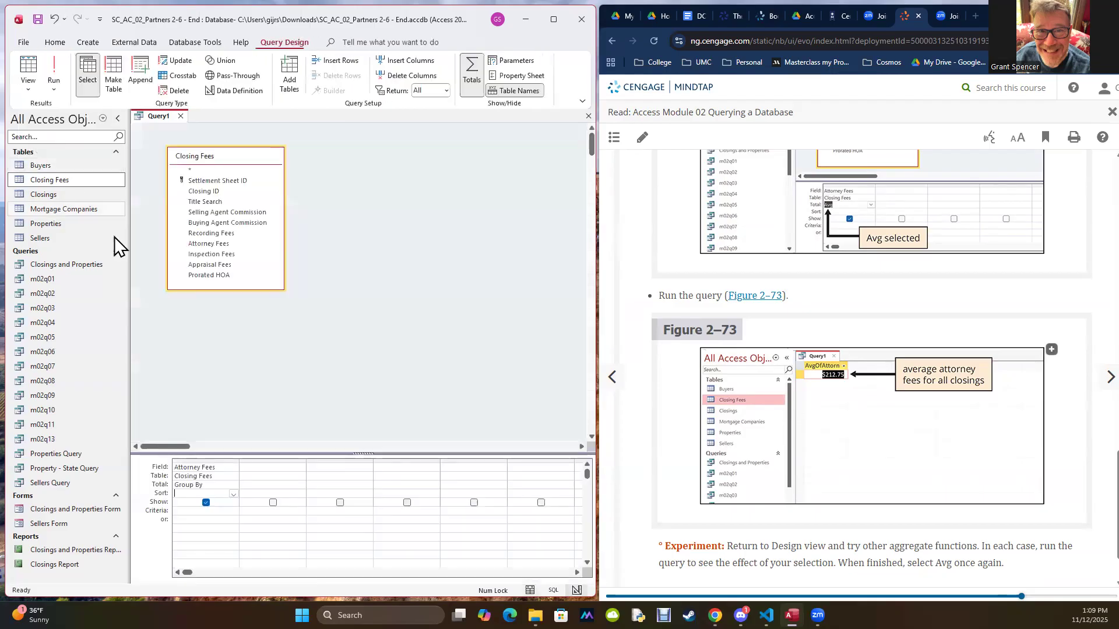
left_click(231, 486)
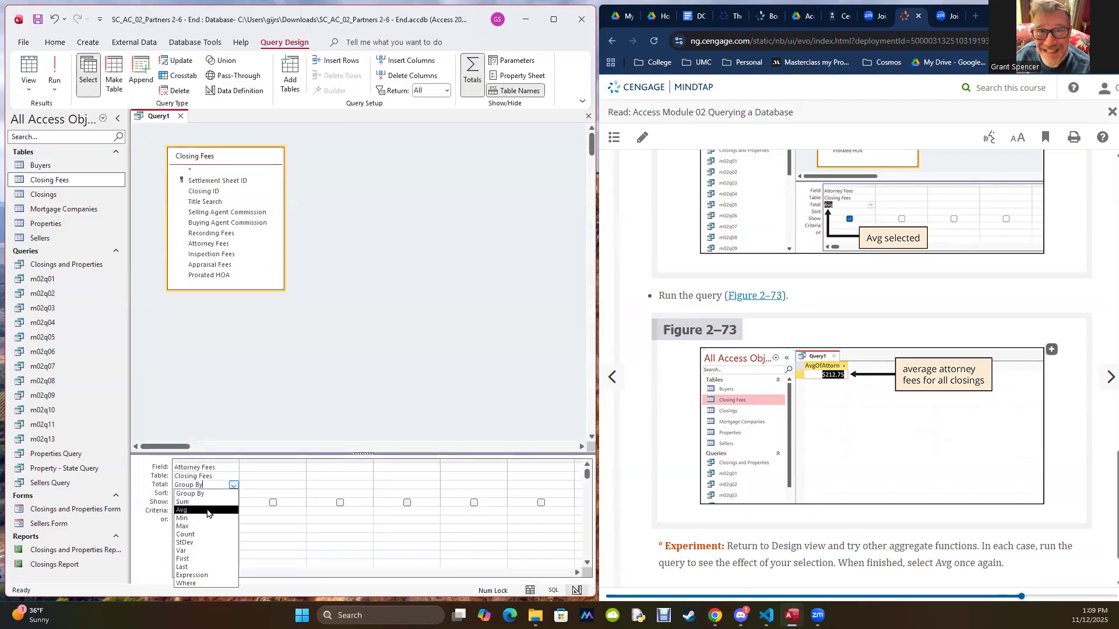
left_click(183, 502)
left_click(54, 67)
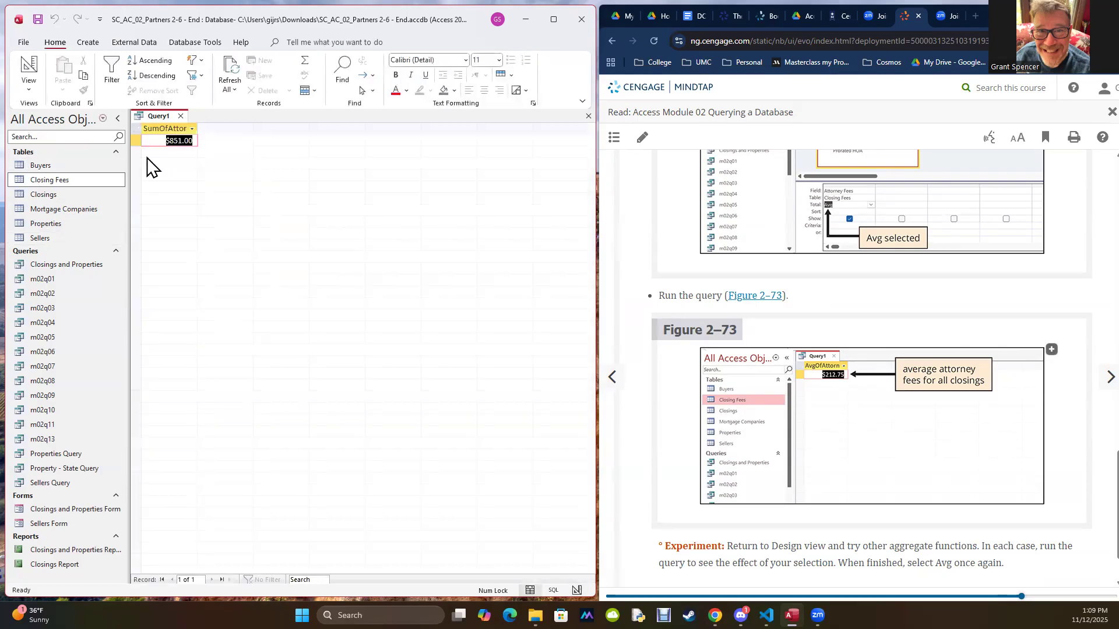
Step: Return to Design view, set the Attorney Fees Total entry back to Avg, and run the query
left_click(27, 91)
left_click(65, 166)
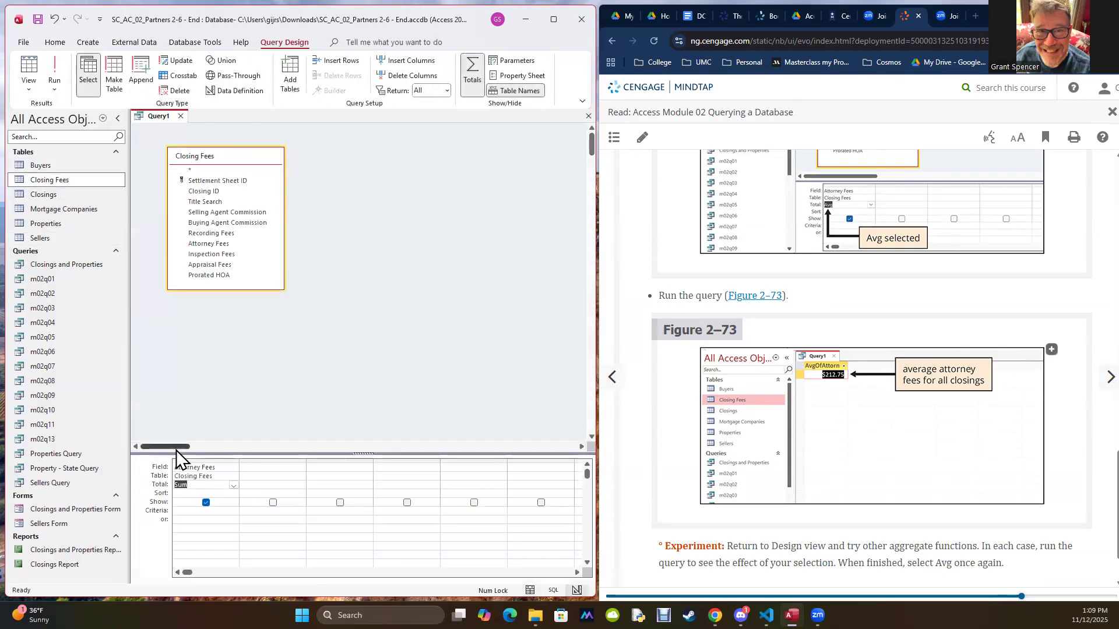
left_click(234, 486)
left_click(205, 509)
left_click(54, 70)
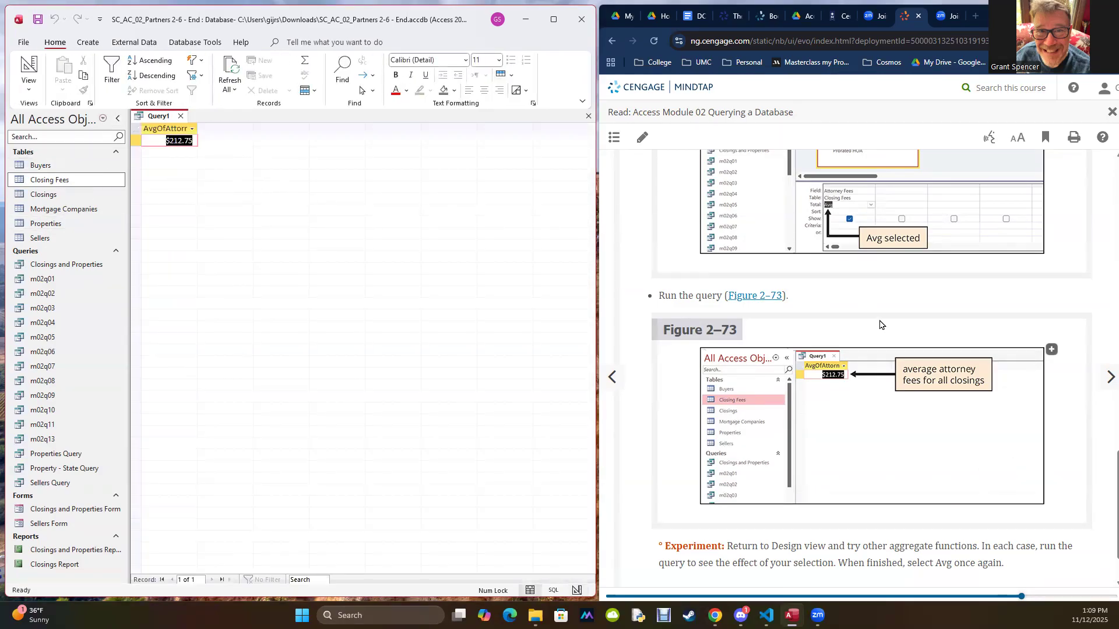
Step: Go to the textbook's next page, read step 1 on averaging fees over $200, and return the query to Design view
scroll(880, 325, "down", 1)
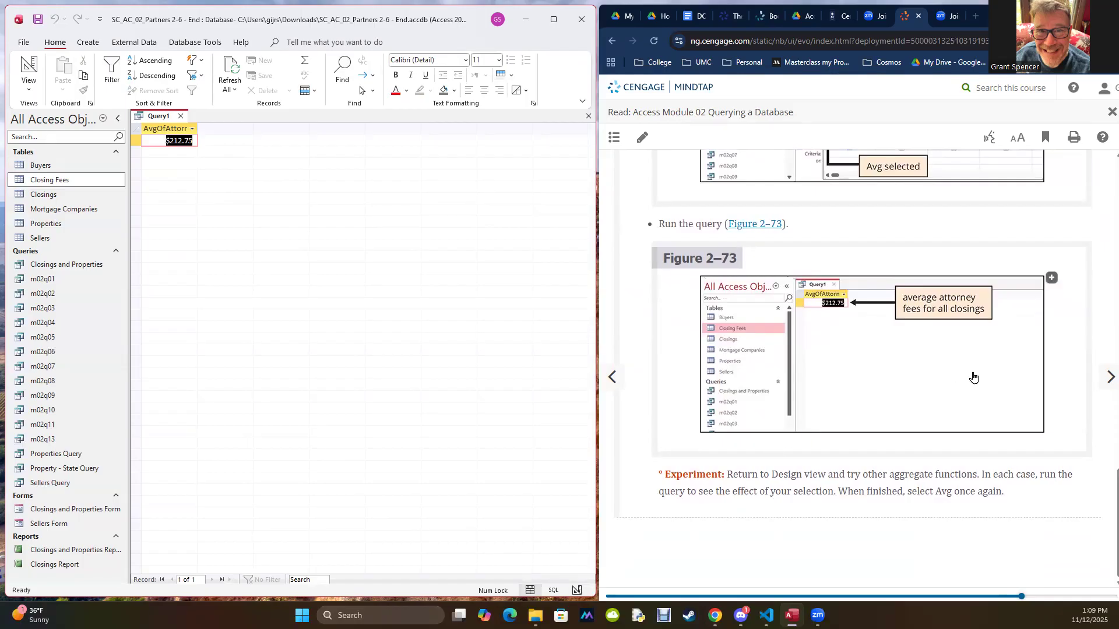
left_click(1109, 377)
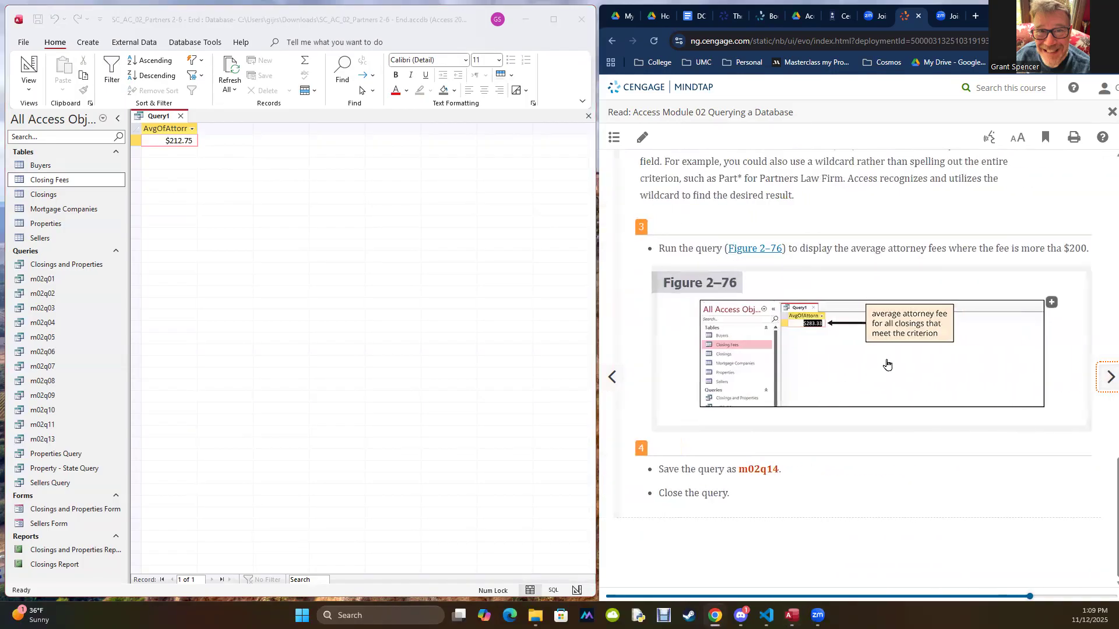
scroll(886, 356, "down", 4)
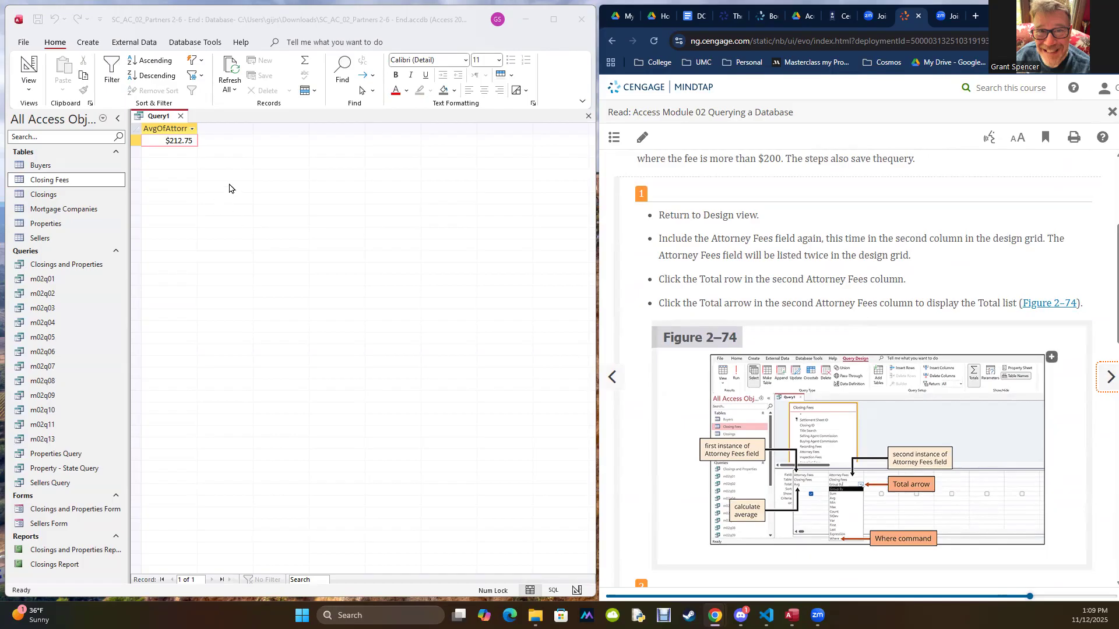
left_click(224, 163)
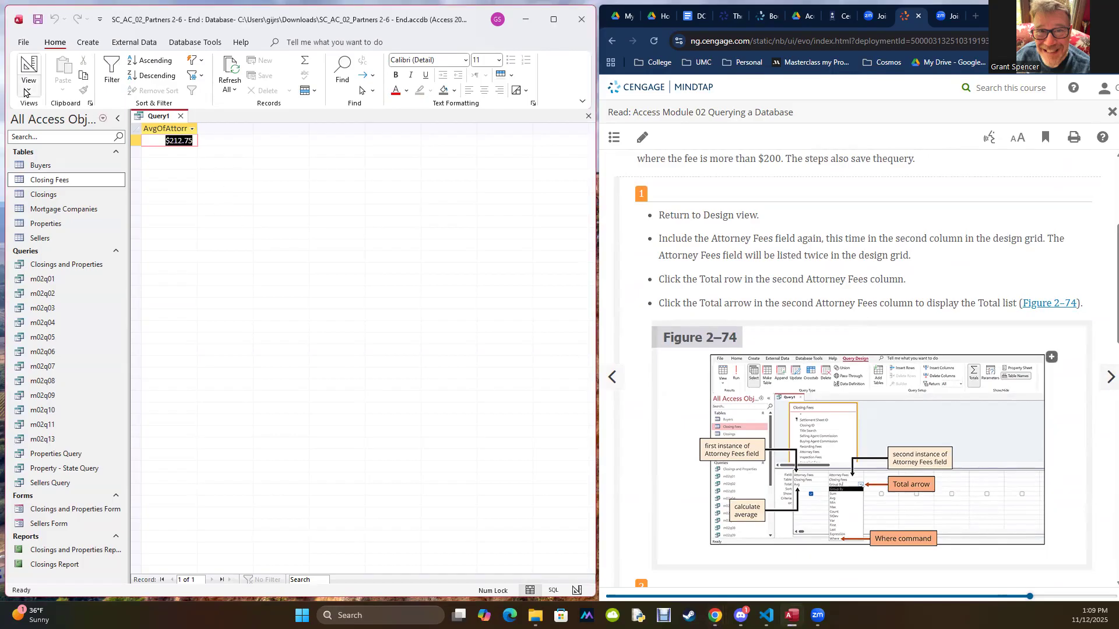
left_click(28, 89)
left_click(35, 160)
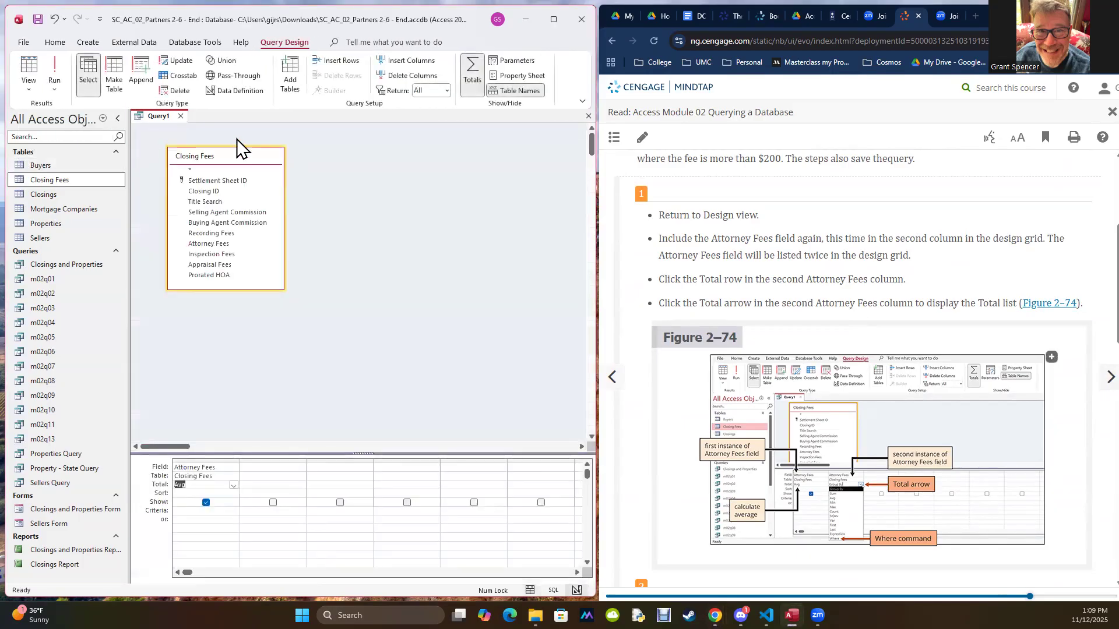
Step: Remove the Total row, add Closing ID as the column before Attorney Fees, and run the query
left_click(477, 74)
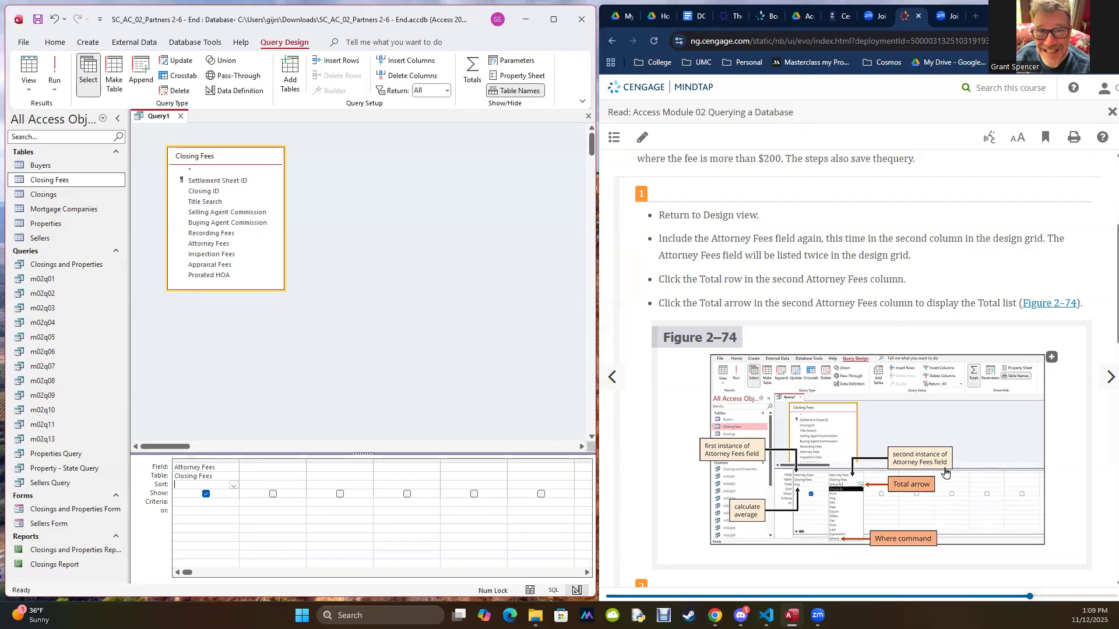
double_click(199, 194)
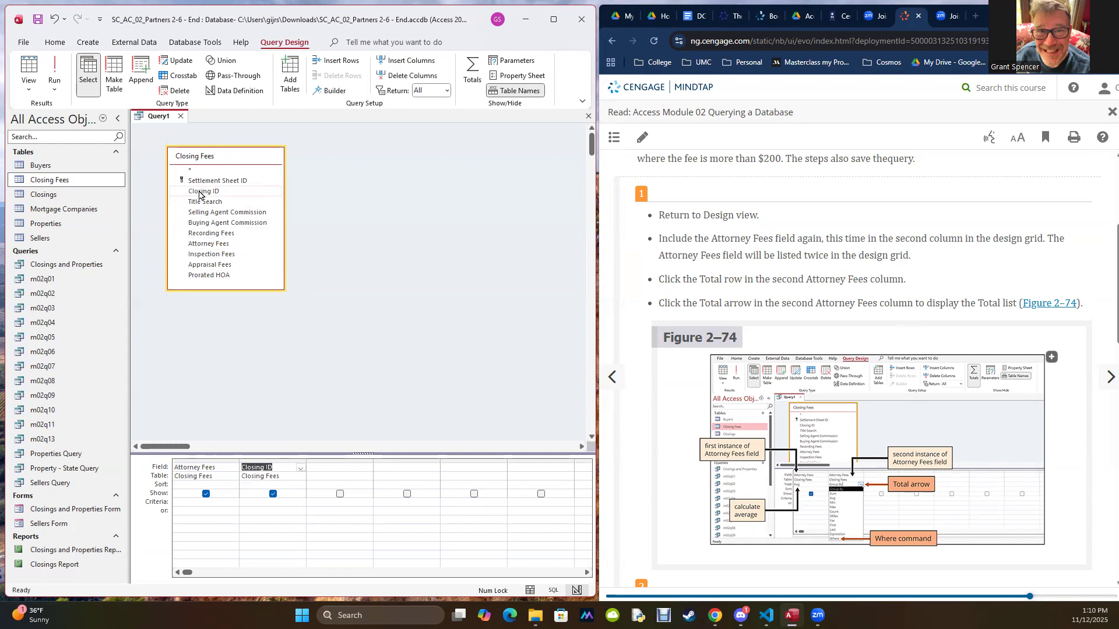
left_click(252, 460)
left_click_drag(250, 466, 175, 467)
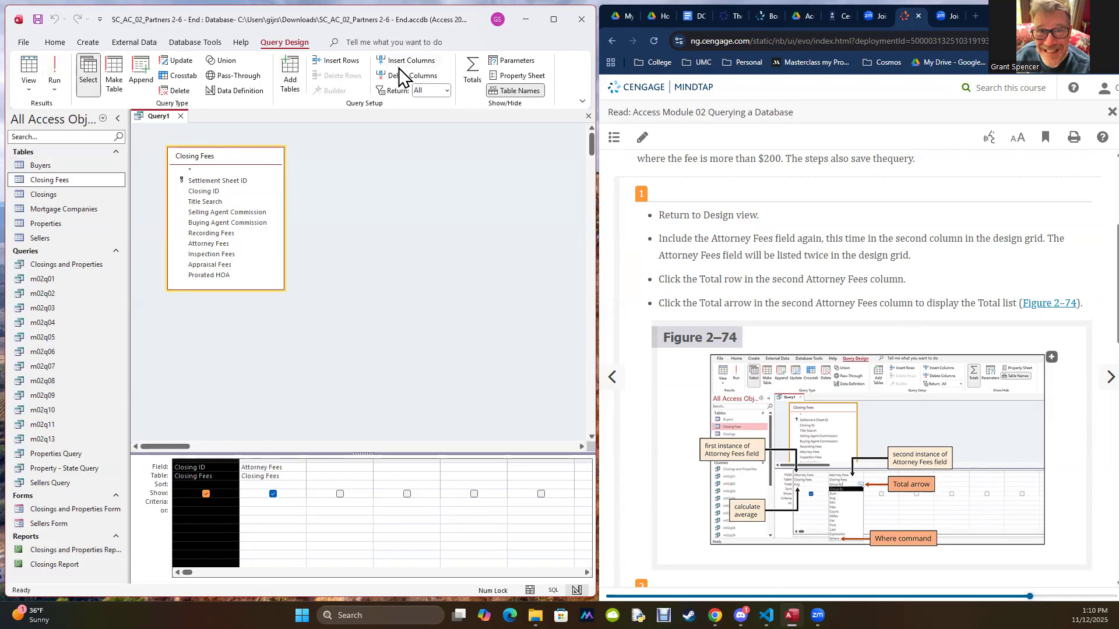
left_click(50, 72)
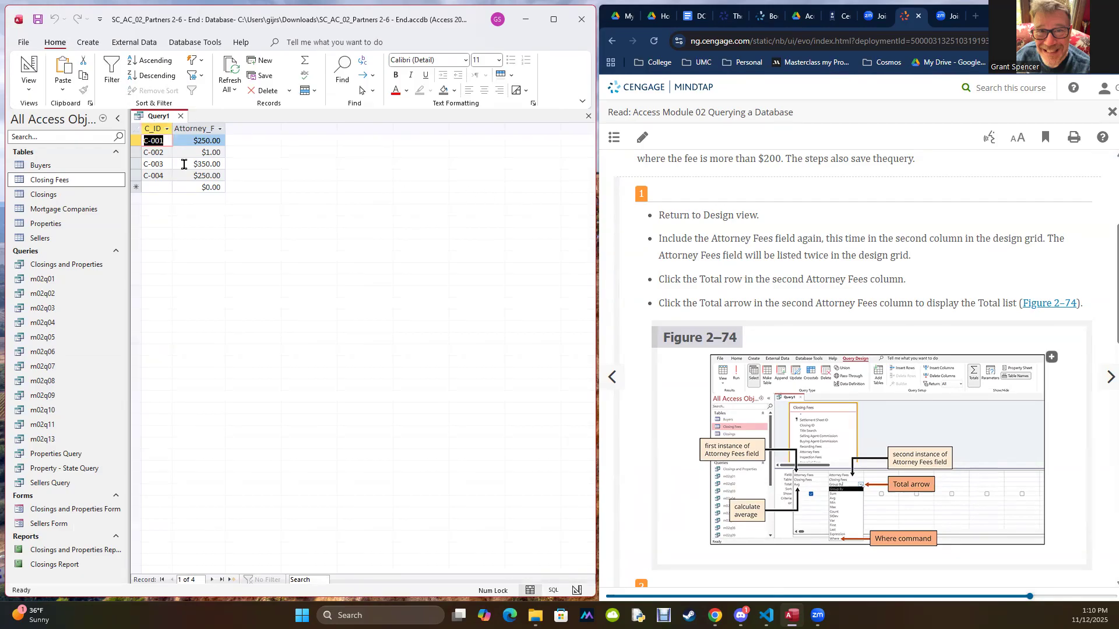
Step: In Design view, remove the Closing ID column, add Attorney Fees again as the second column, and run the query
left_click(29, 85)
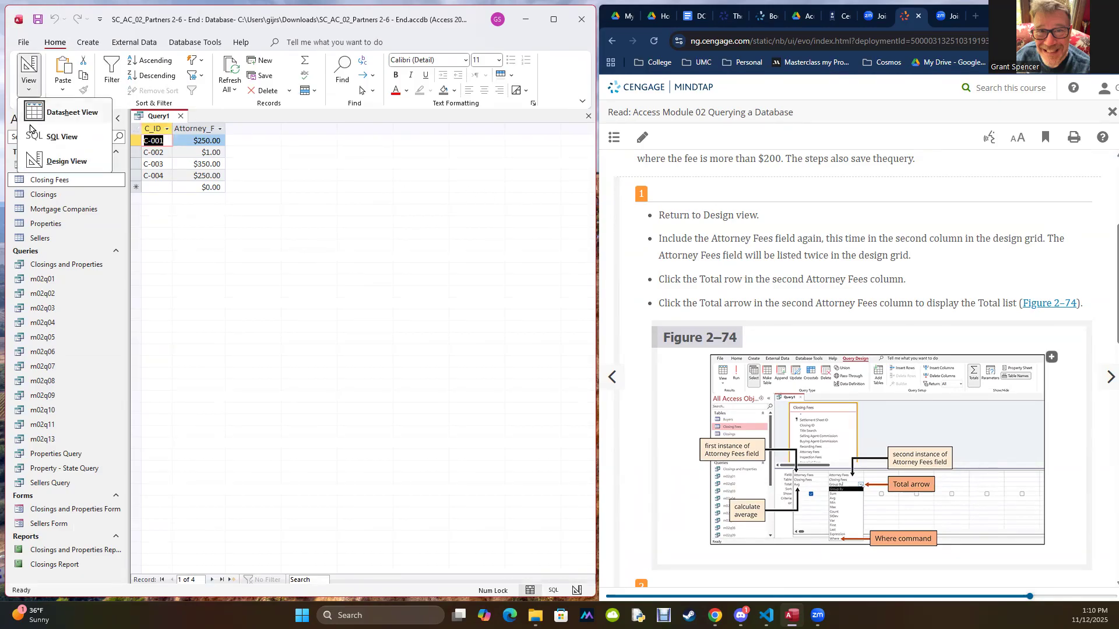
left_click(44, 161)
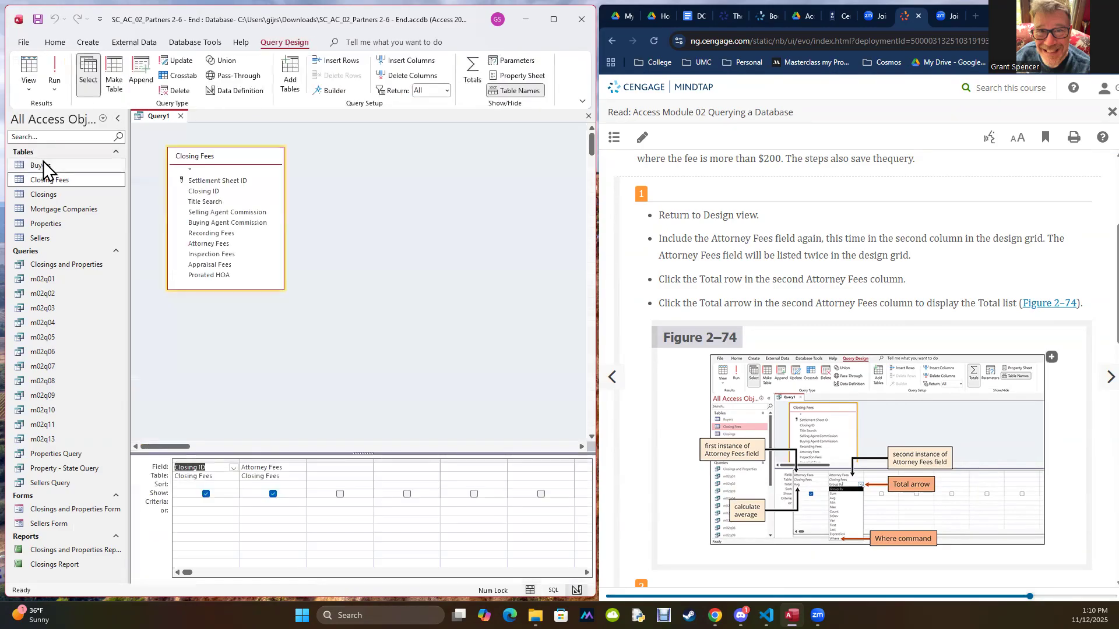
left_click(207, 461)
key("Delete")
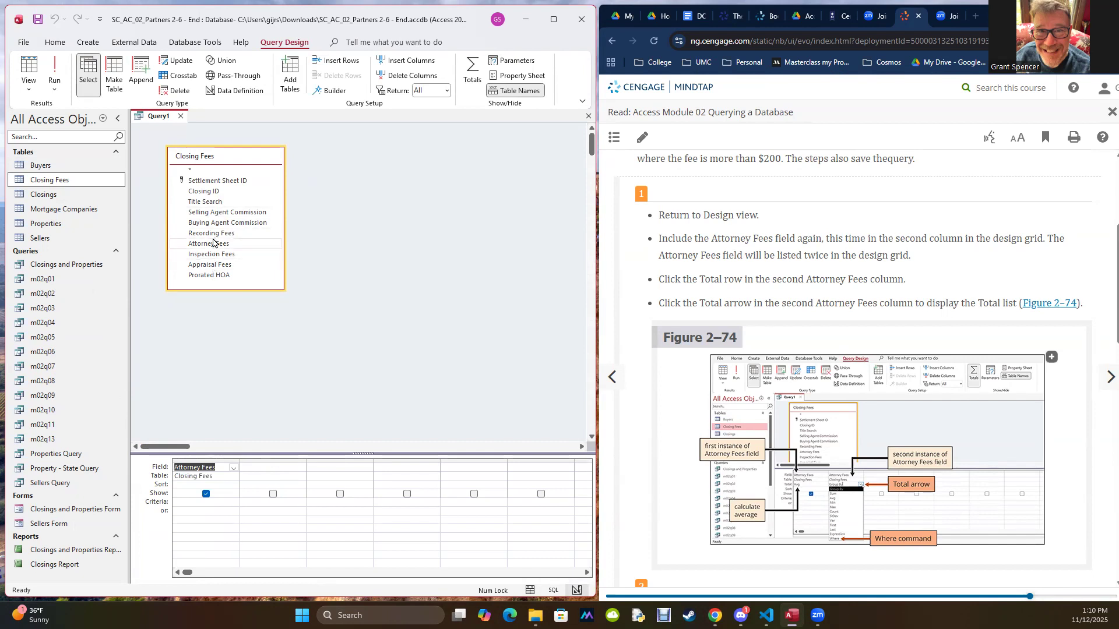
double_click(211, 244)
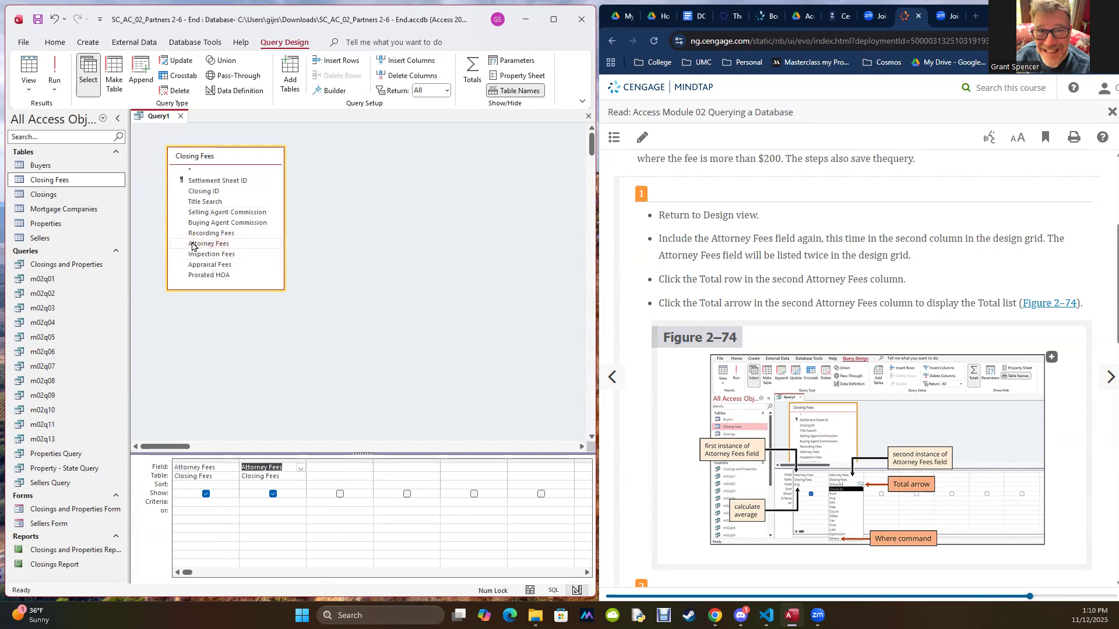
left_click(279, 403)
left_click(54, 75)
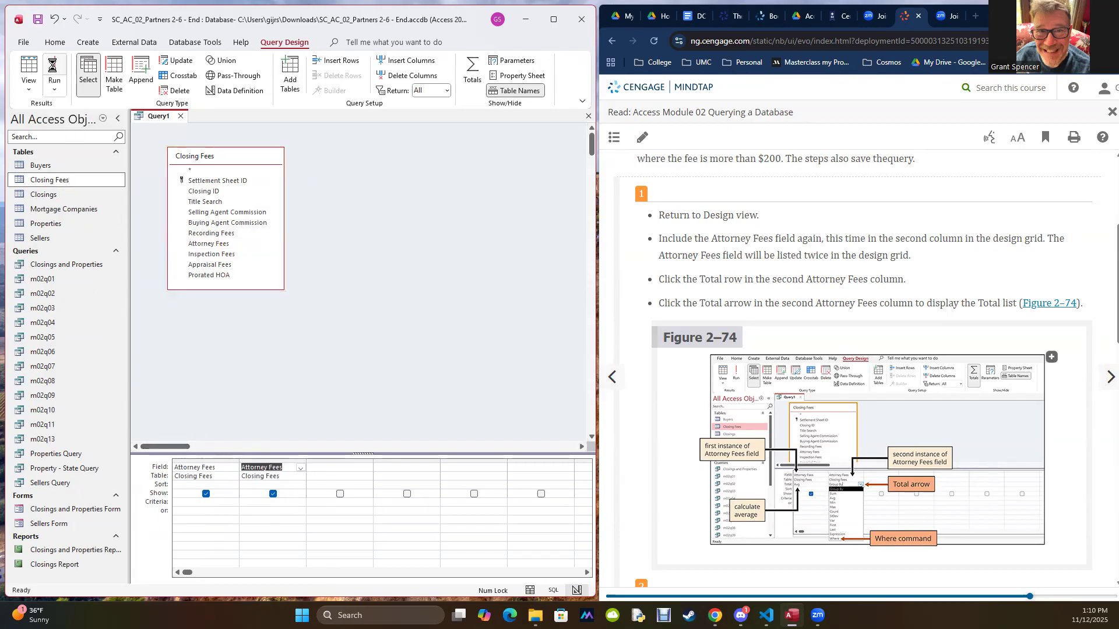
Step: Return the query to Design view and show the Total row in the design grid
left_click(24, 90)
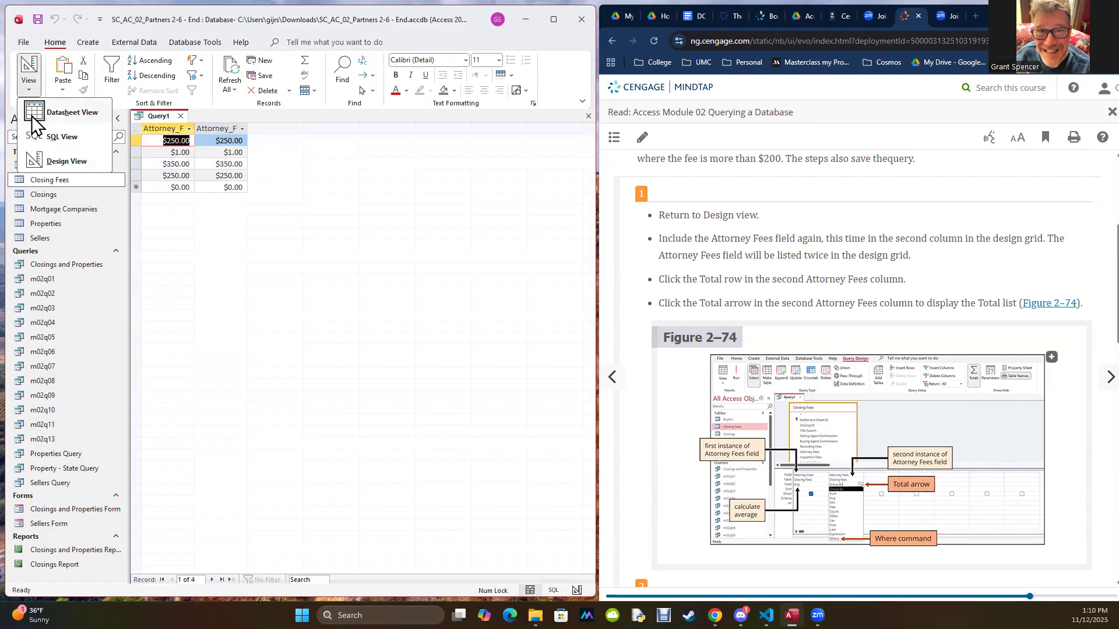
left_click(39, 153)
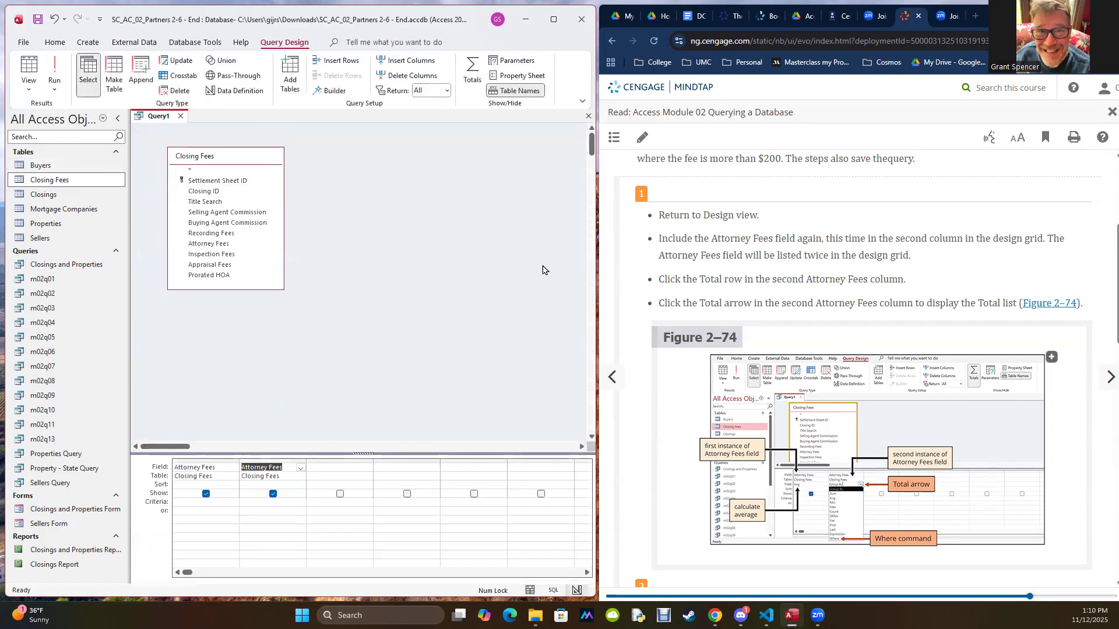
left_click(471, 72)
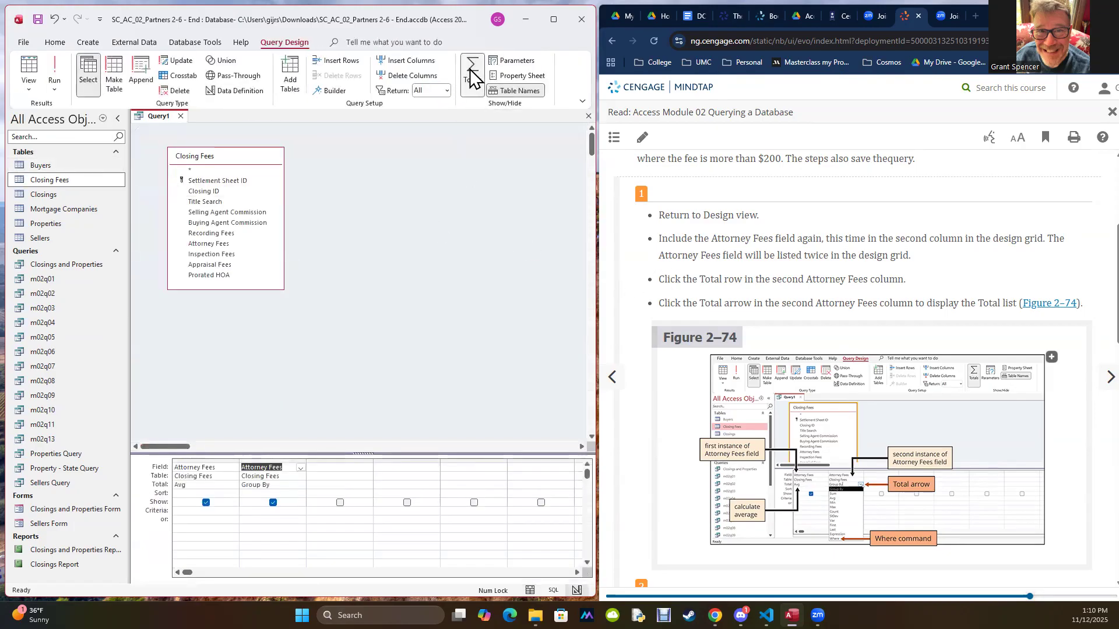
Step: Try Group By as the Total entry of the first Attorney Fees column and set it back to Avg
left_click(217, 485)
left_click(234, 486)
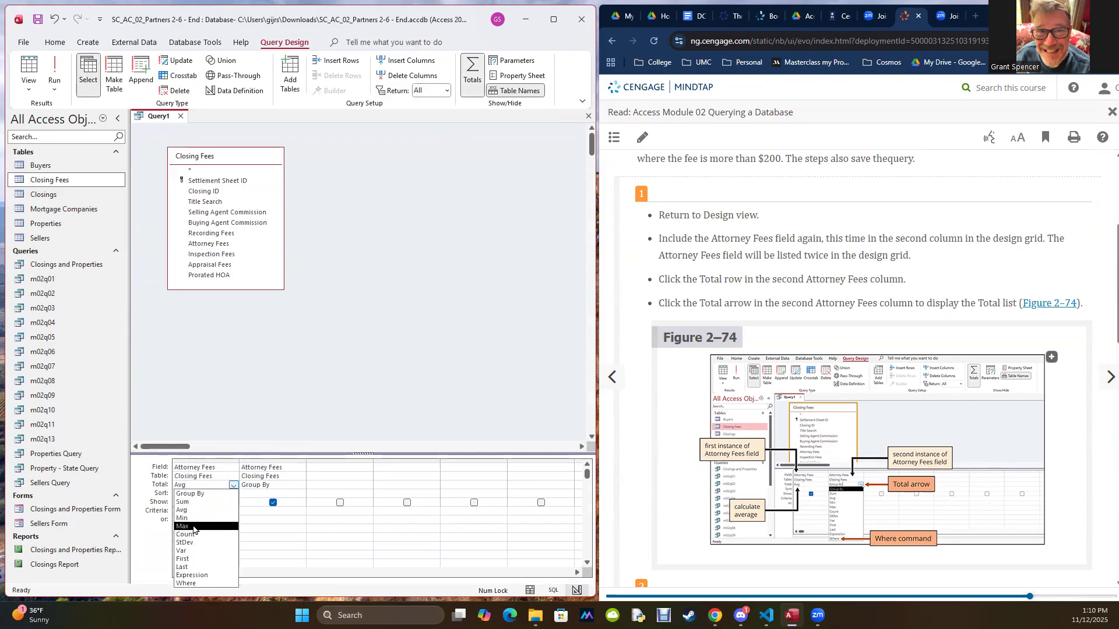
left_click(197, 494)
left_click(257, 489)
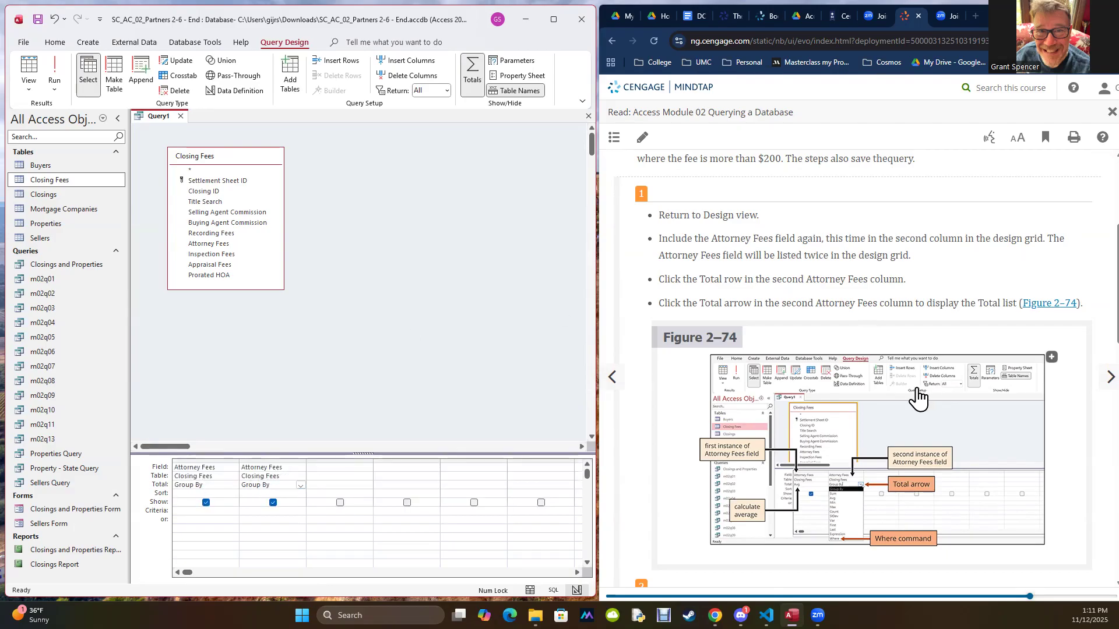
left_click(239, 485)
left_click(187, 509)
Step: Read the textbook's step 2 and run the query with Avg and Group By on the two Attorney Fees columns
scroll(715, 368, "down", 5)
scroll(717, 367, "down", 2)
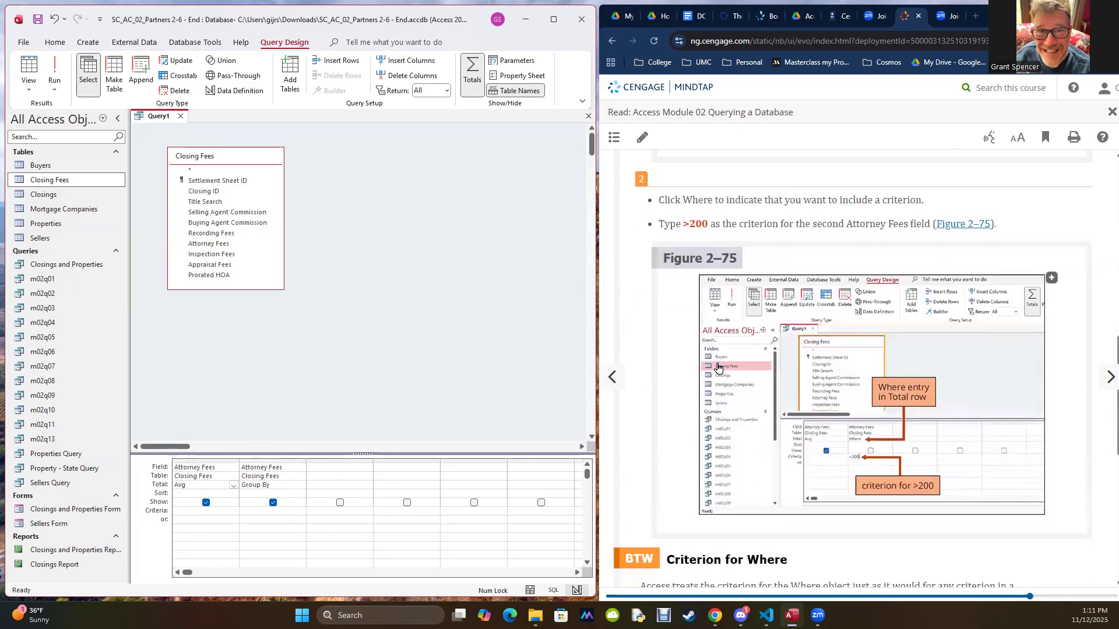
scroll(718, 367, "up", 4)
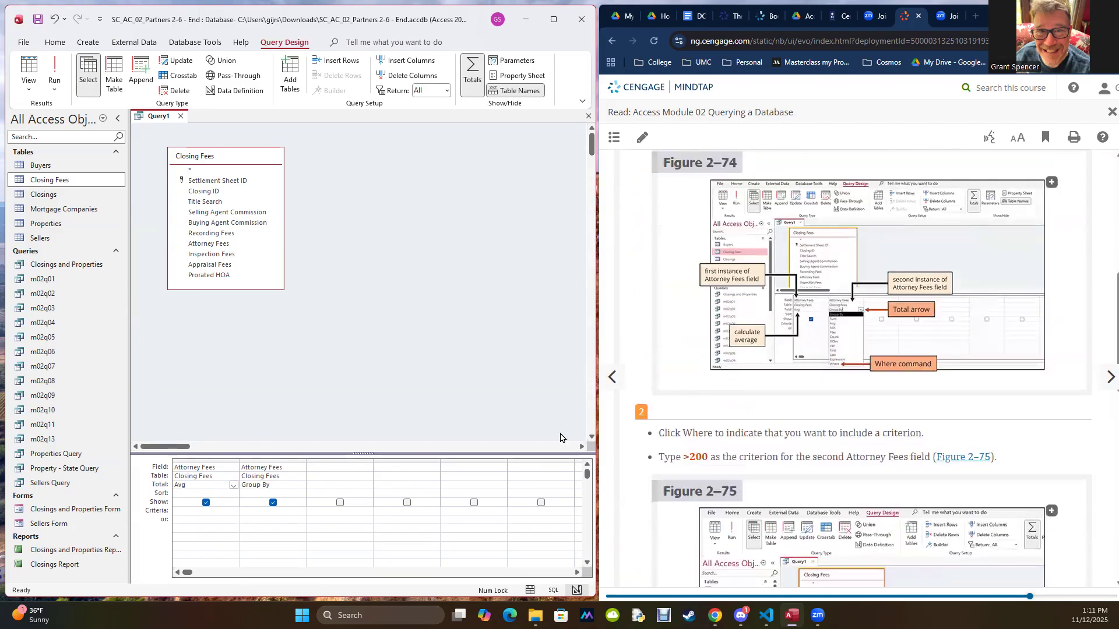
left_click(54, 73)
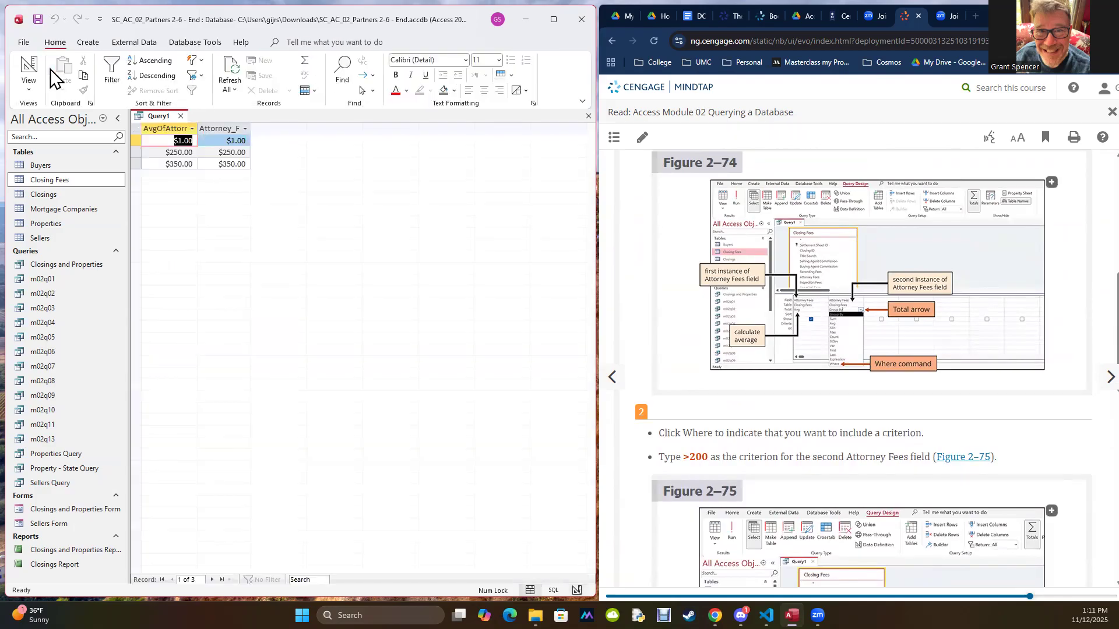
left_click(166, 138)
scroll(874, 326, "up", 2)
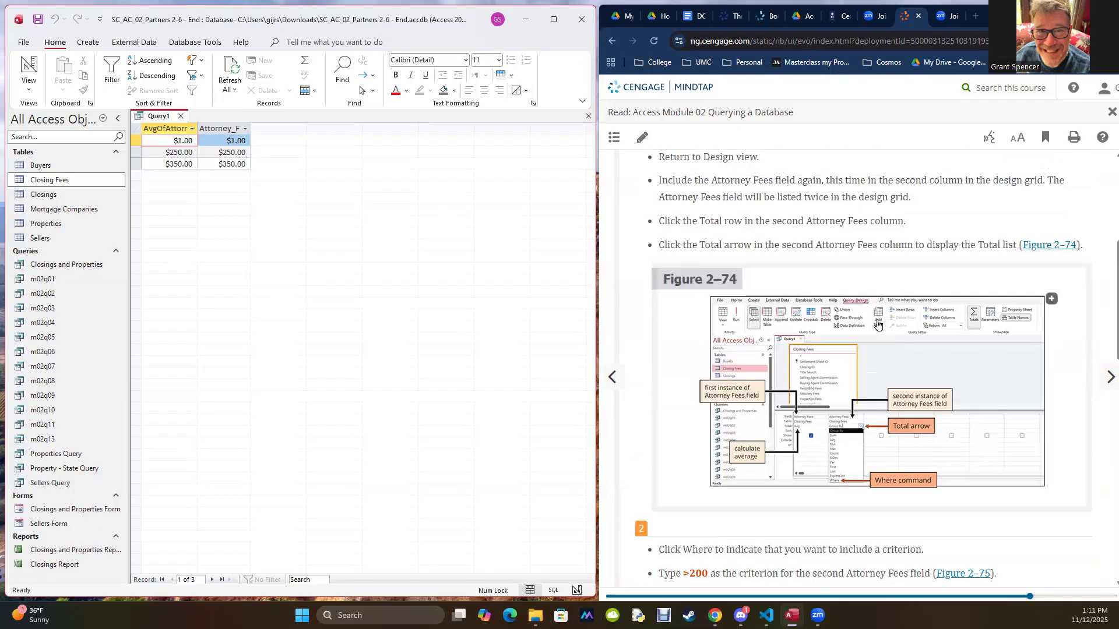
scroll(860, 304, "down", 4)
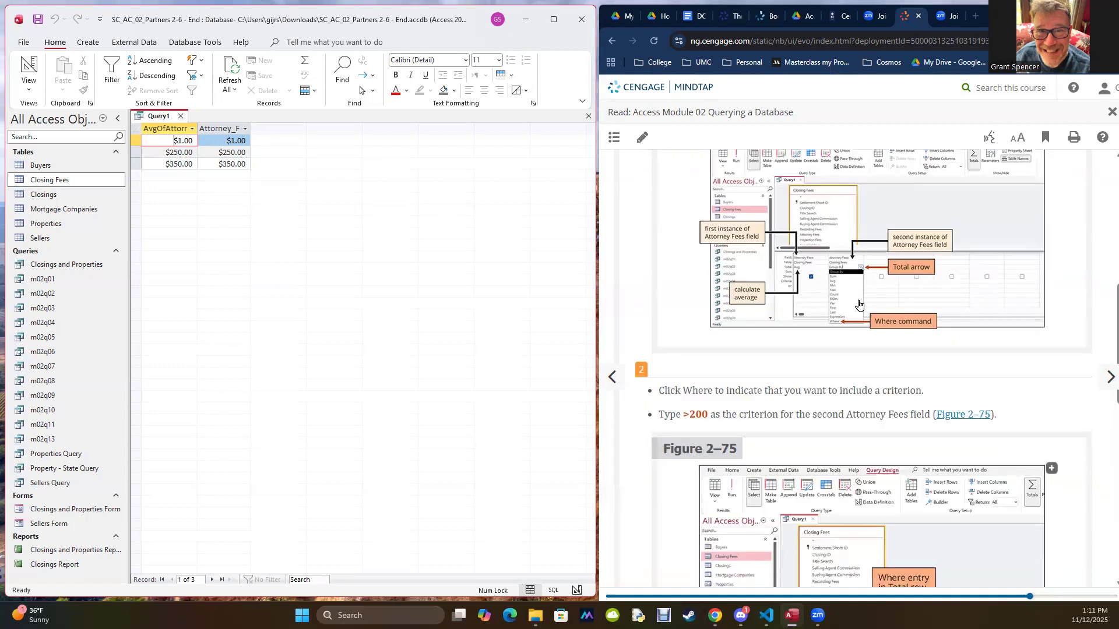
Step: In Design view, keep Group By for the second column, change its field to Closing ID, and run the query
left_click(28, 87)
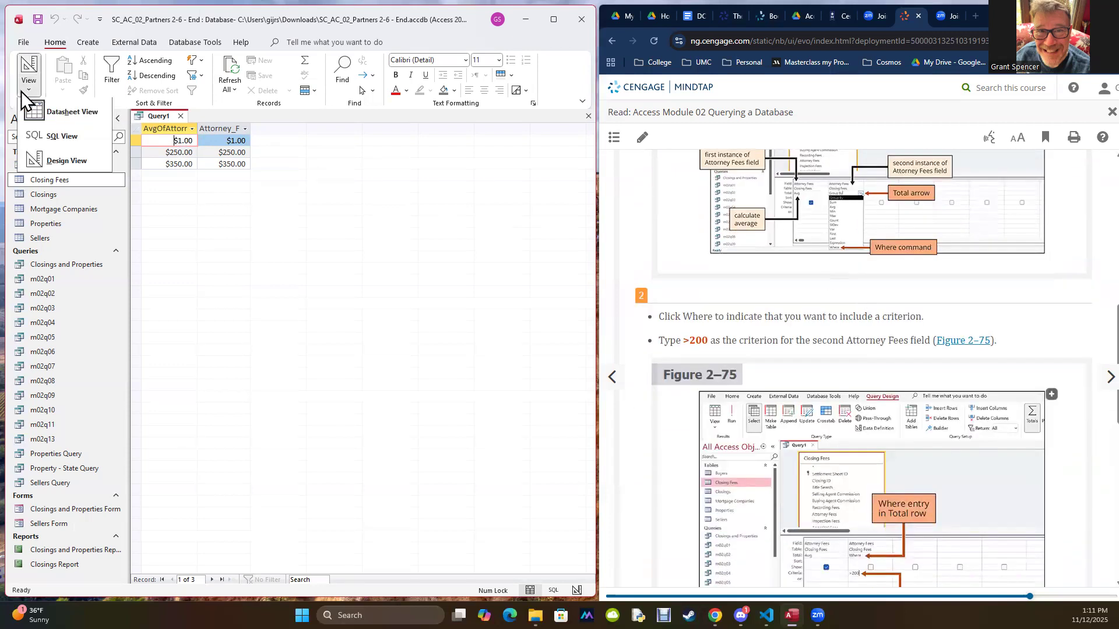
left_click(49, 160)
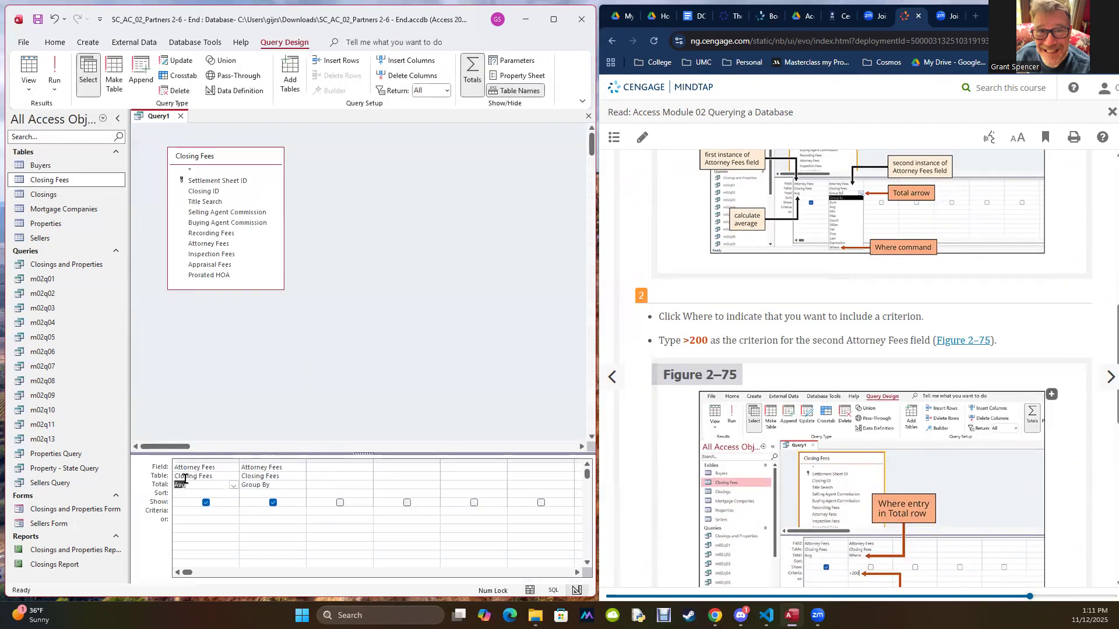
left_click(263, 486)
left_click(301, 485)
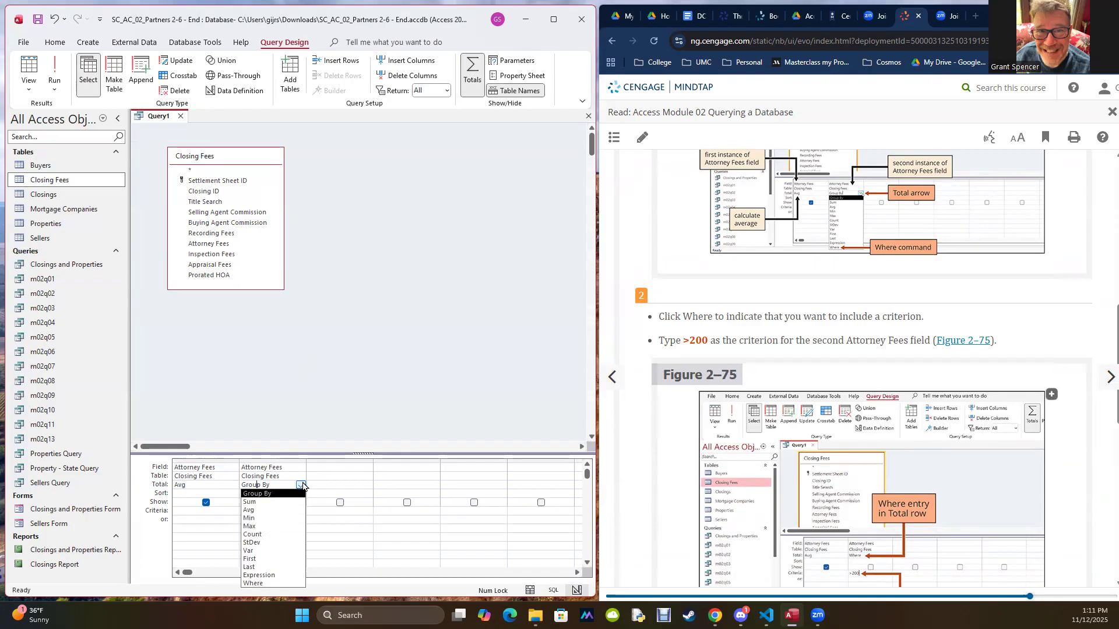
left_click(273, 495)
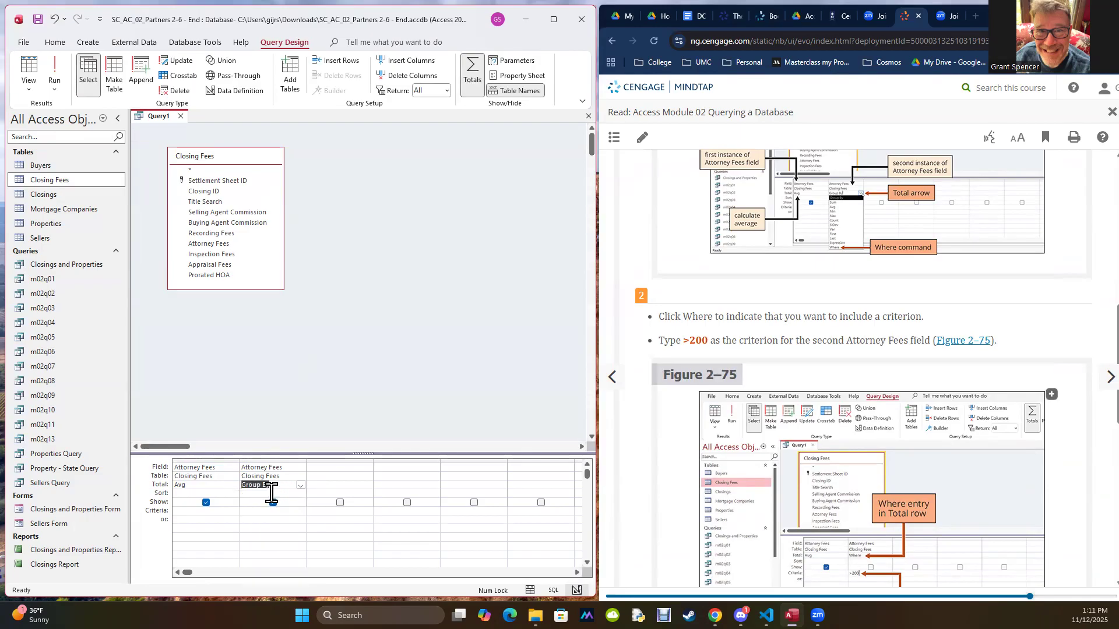
left_click(292, 468)
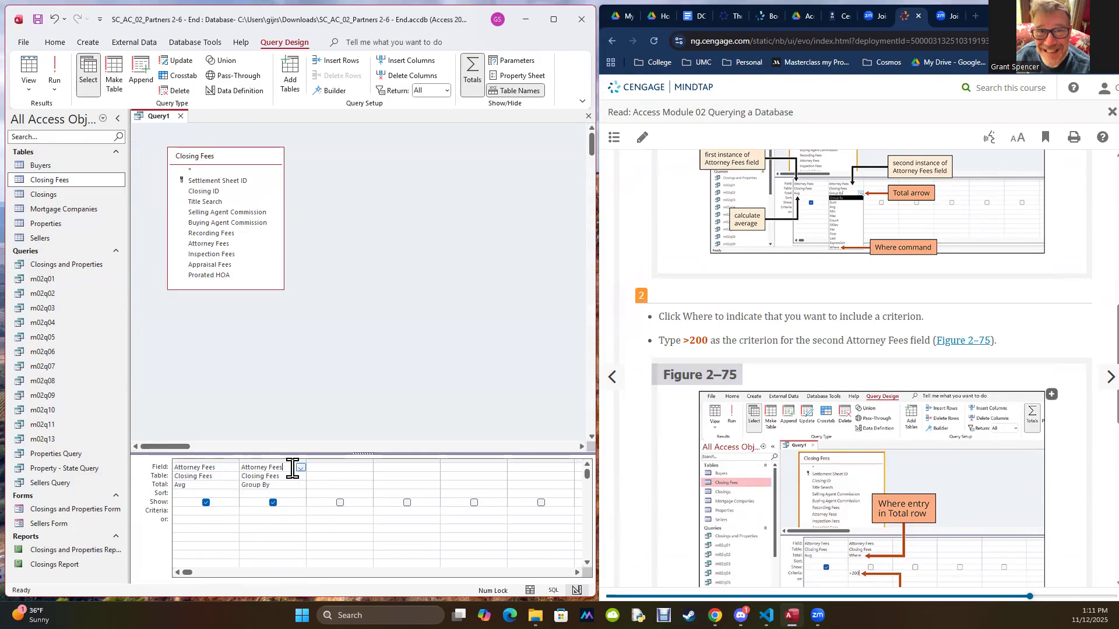
left_click(300, 468)
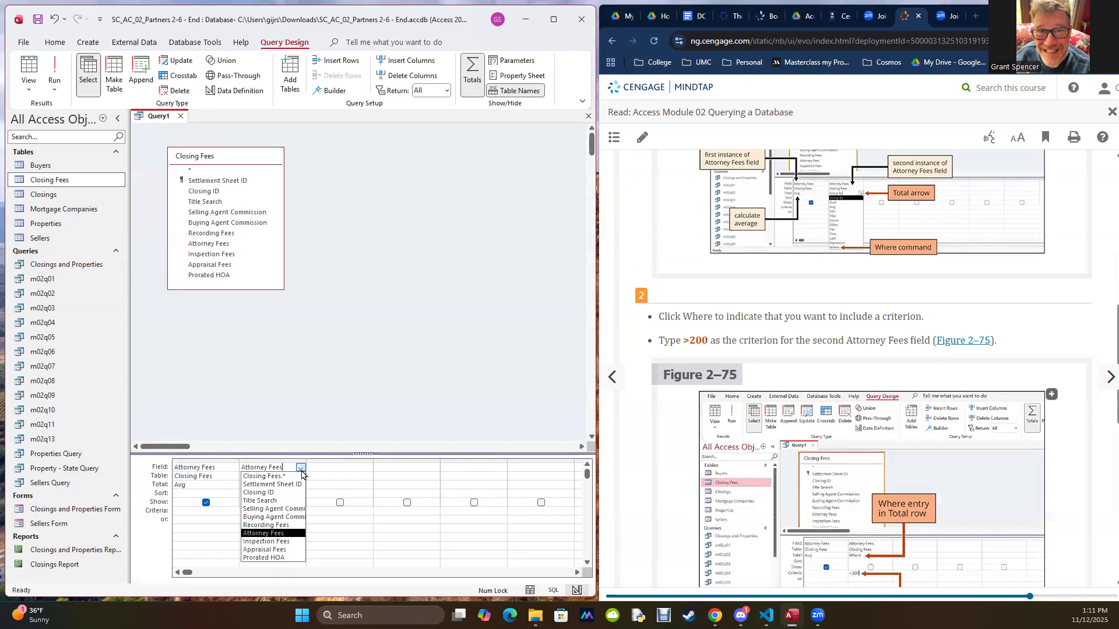
left_click(282, 493)
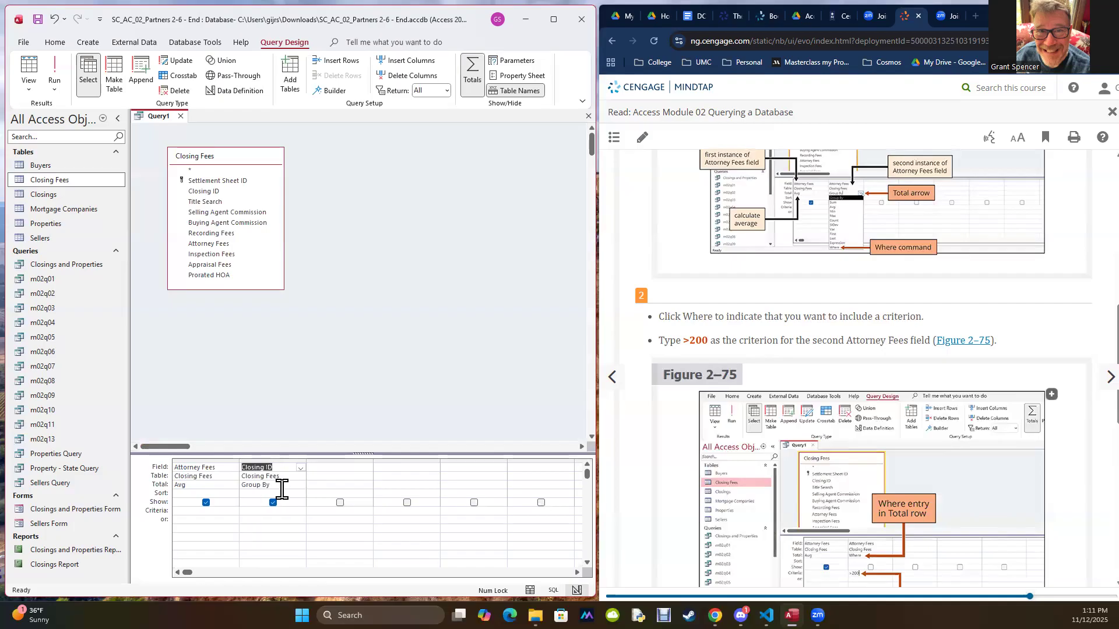
left_click(53, 74)
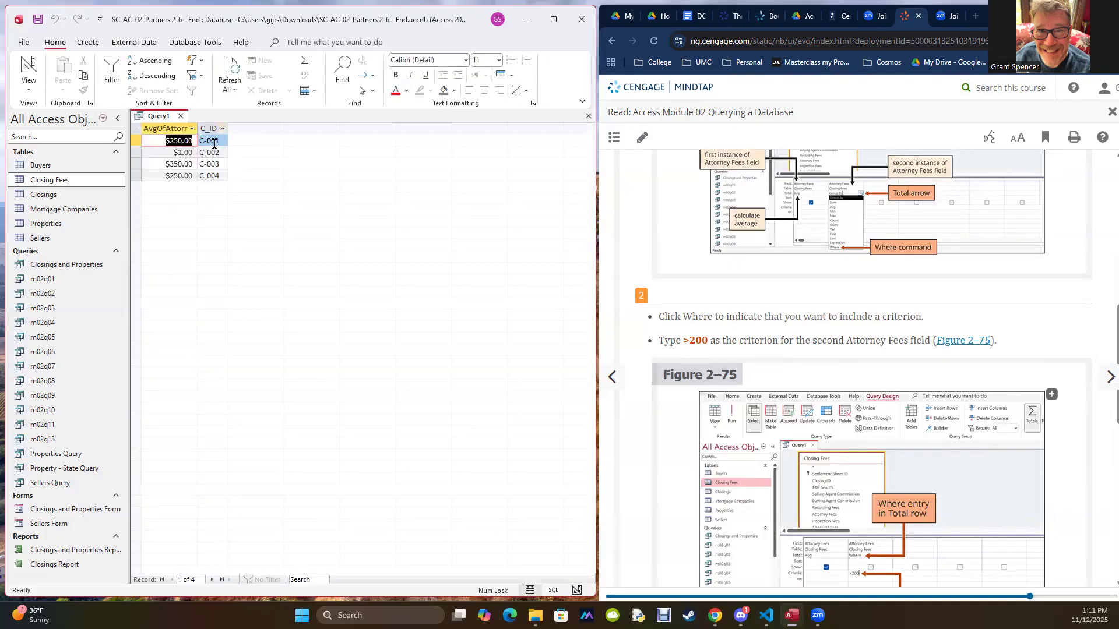
Step: Open the Closing Fees table to compare its records with the query's rows, and close it
double_click(40, 180)
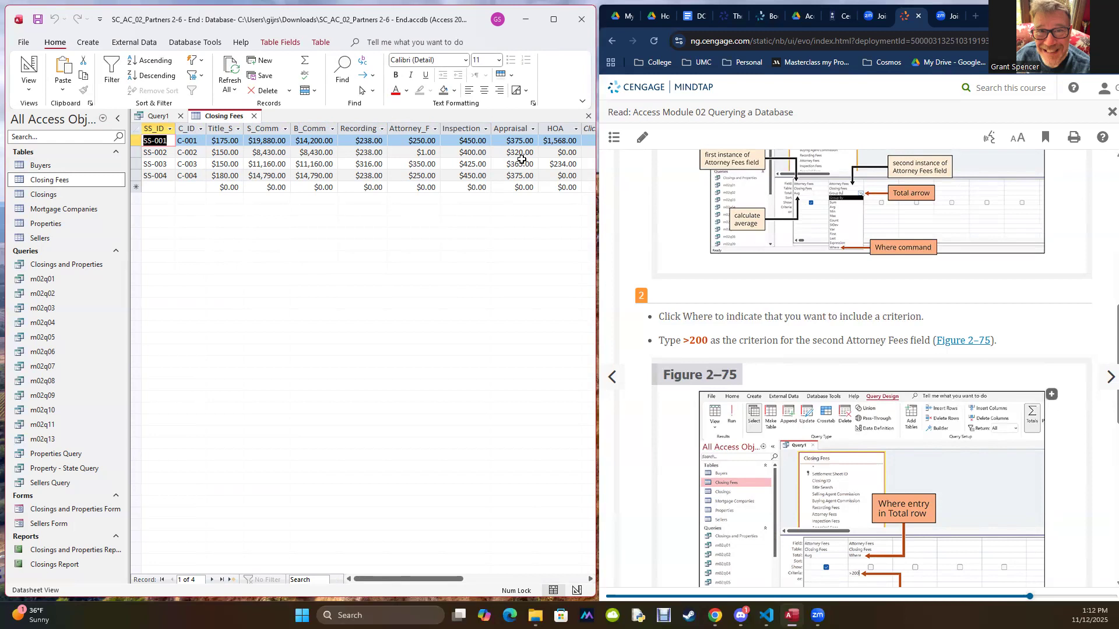
left_click_drag(374, 578, 316, 581)
left_click(253, 116)
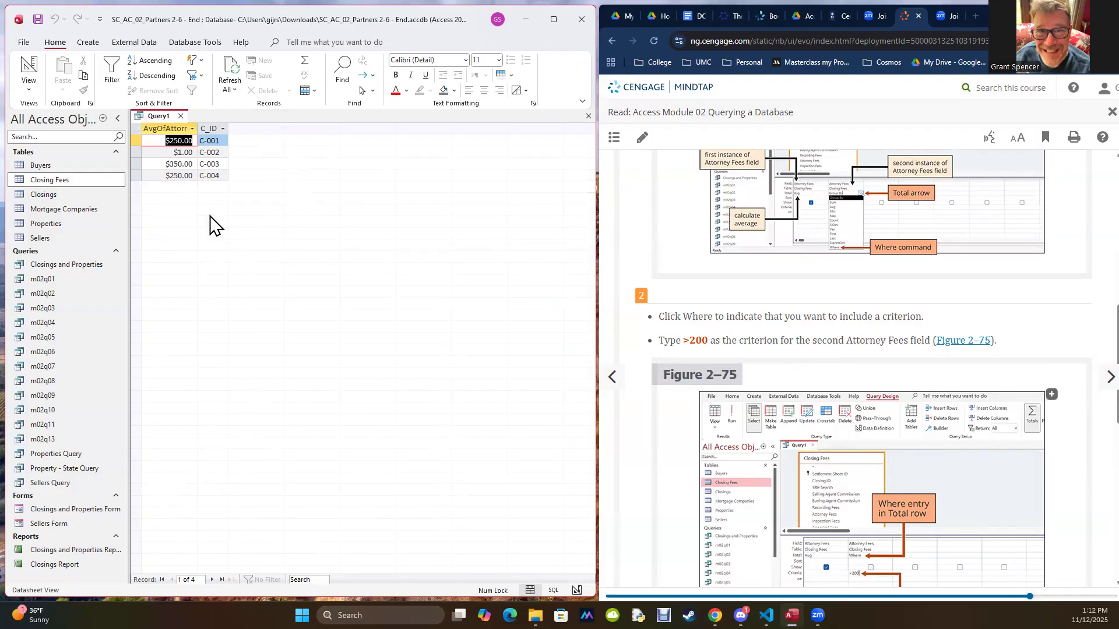
Step: Return the query to Design view and reread the textbook's step 1 on including the Attorney Fees field again
left_click(29, 84)
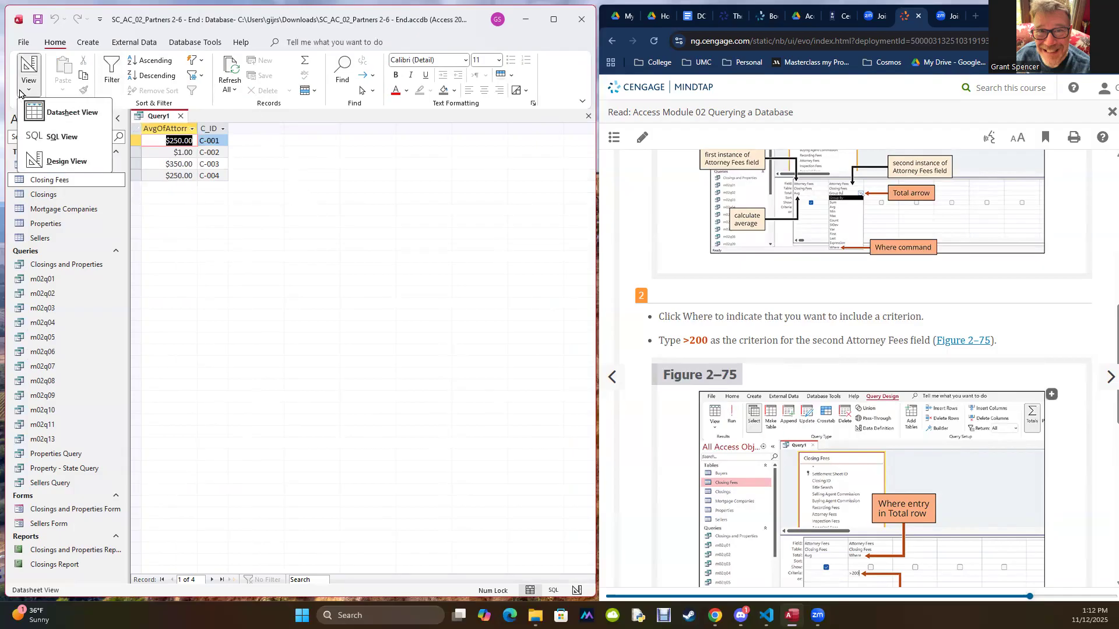
left_click(27, 156)
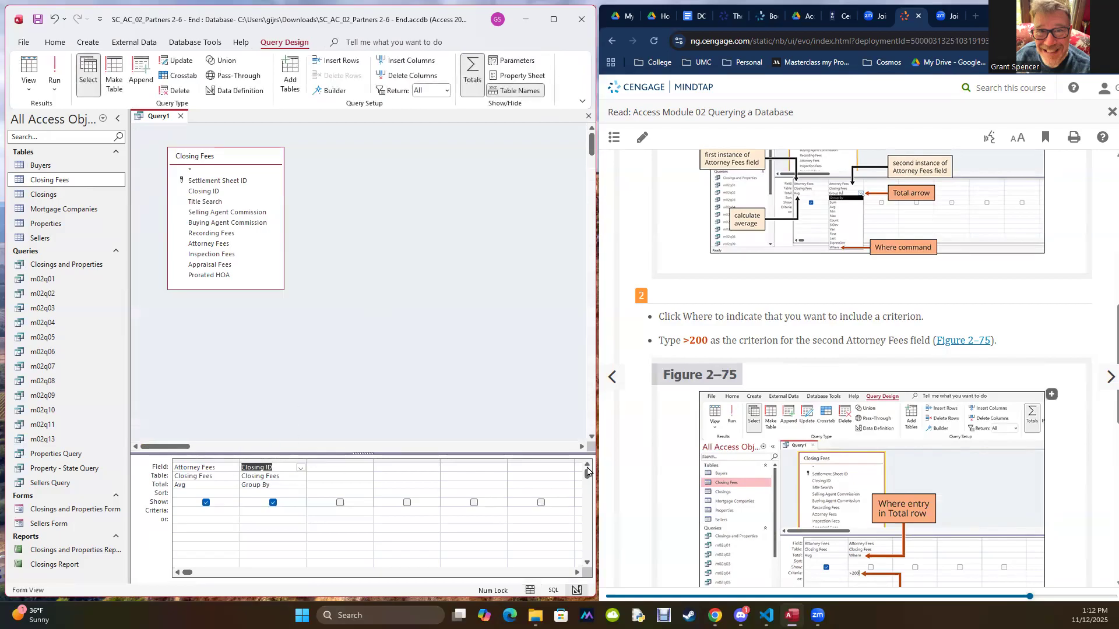
scroll(789, 307, "up", 1)
scroll(789, 307, "up", 10)
scroll(764, 309, "down", 3)
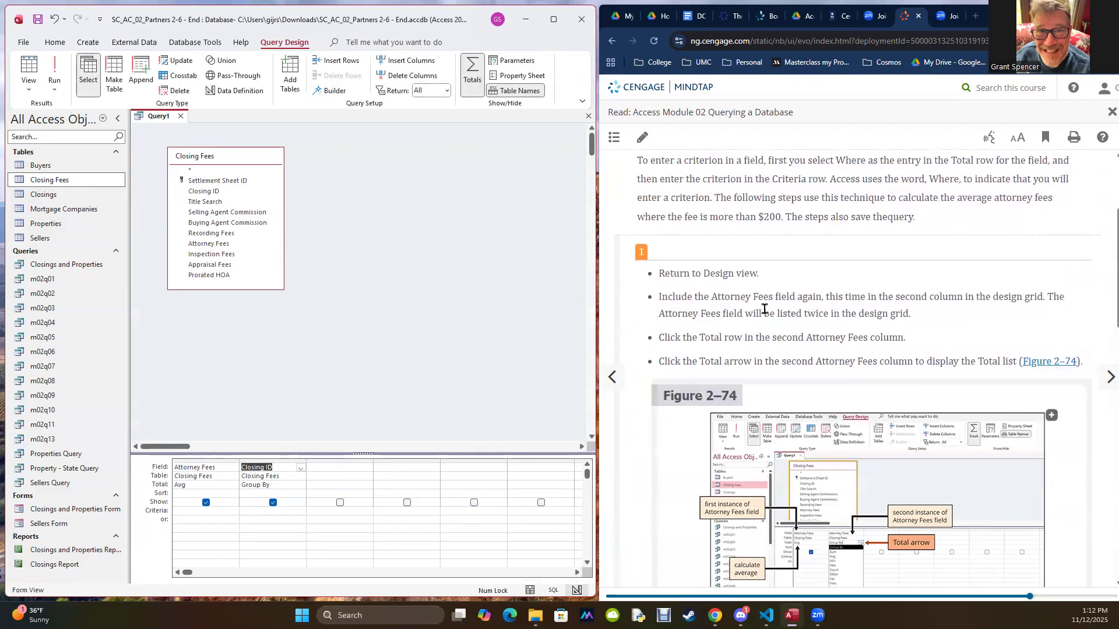
left_click_drag(712, 296, 823, 298)
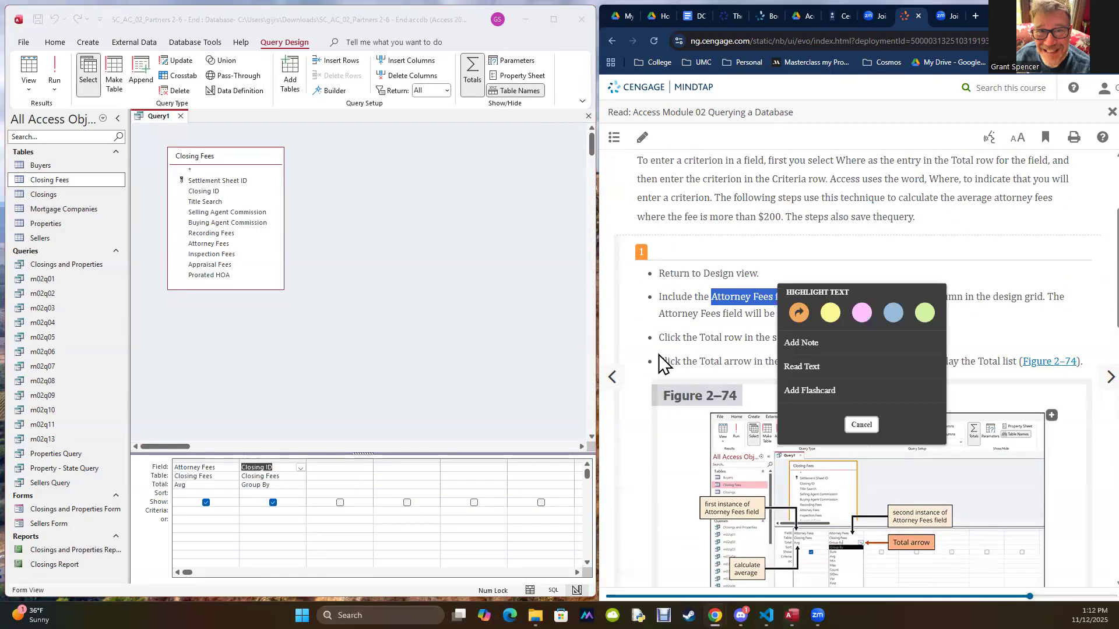
left_click(1070, 324)
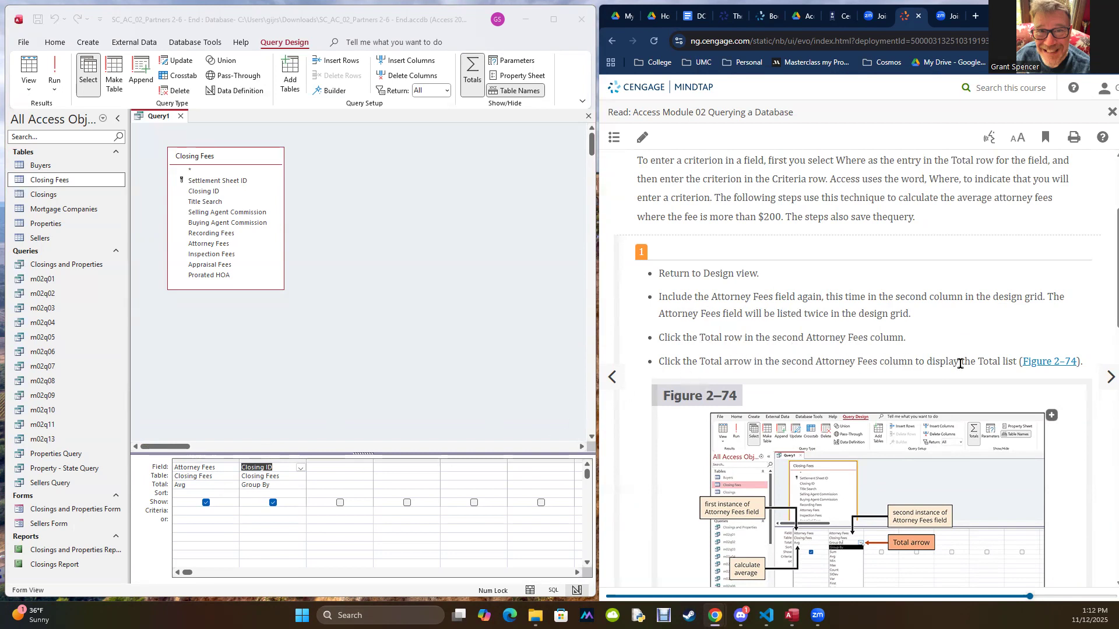
Step: Set the Closing ID column's Total entry to Where and enter >200 as its criterion
left_click(301, 486)
scroll(846, 373, "down", 6)
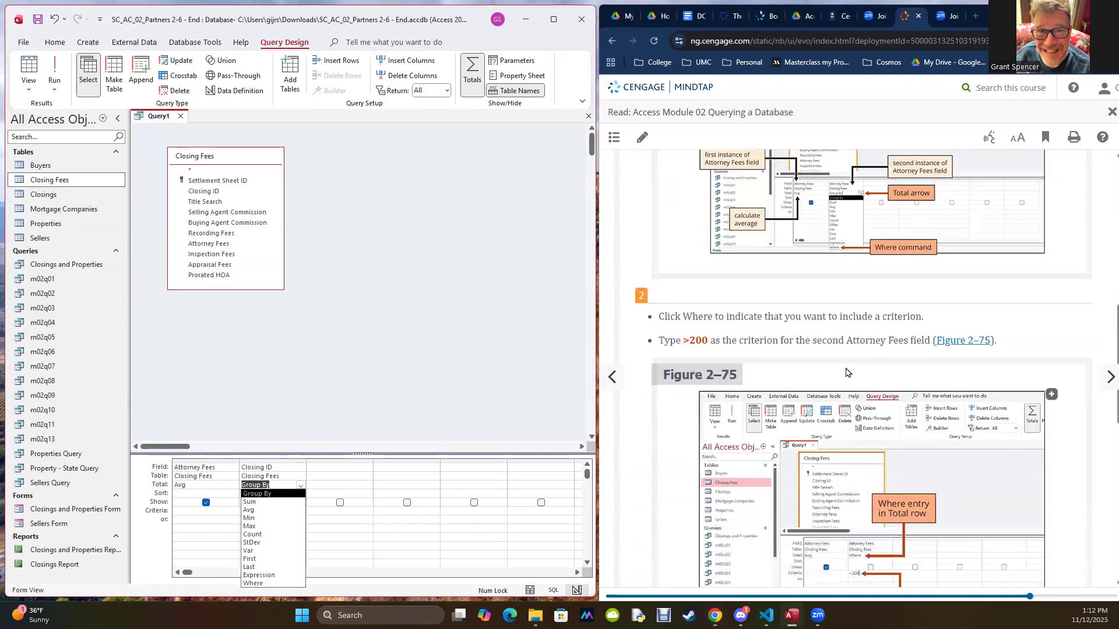
left_click(257, 583)
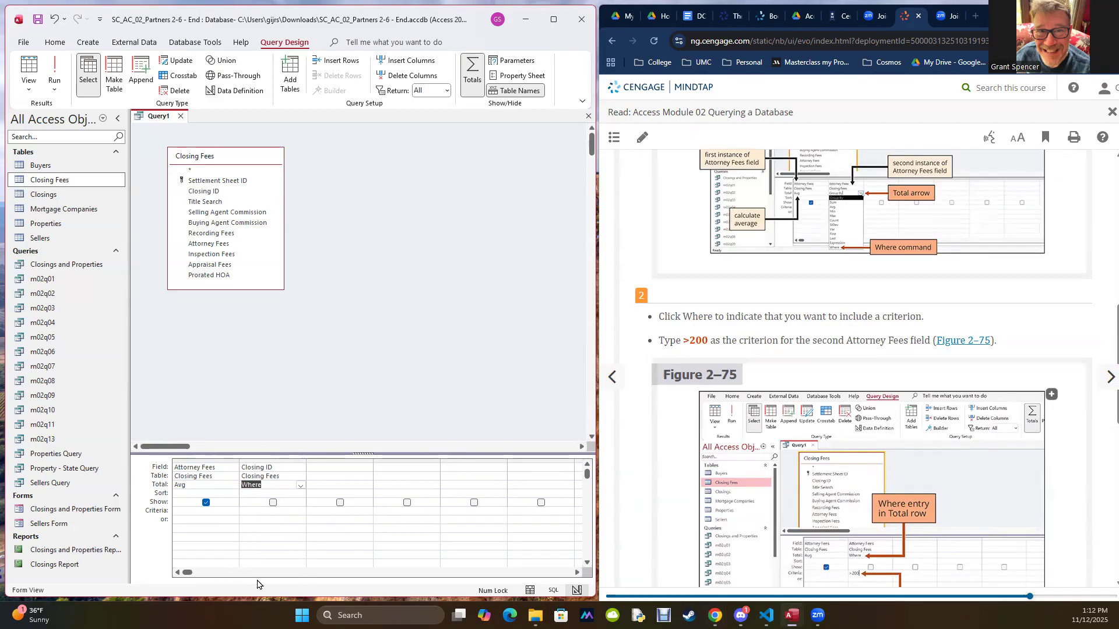
left_click_drag(684, 343, 703, 344)
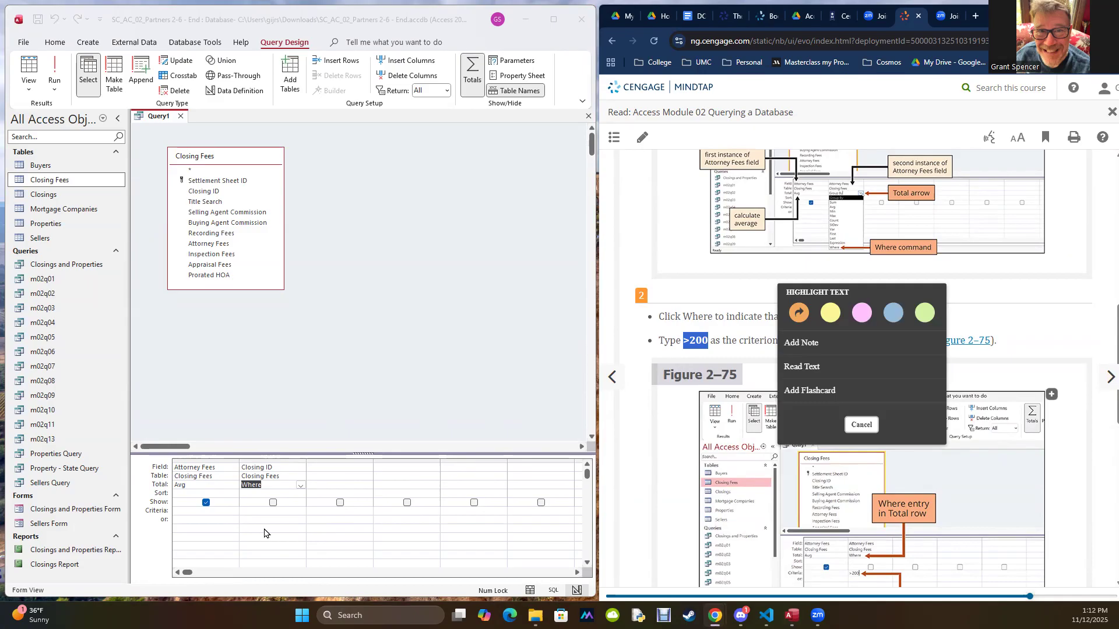
left_click(265, 512)
type(">200")
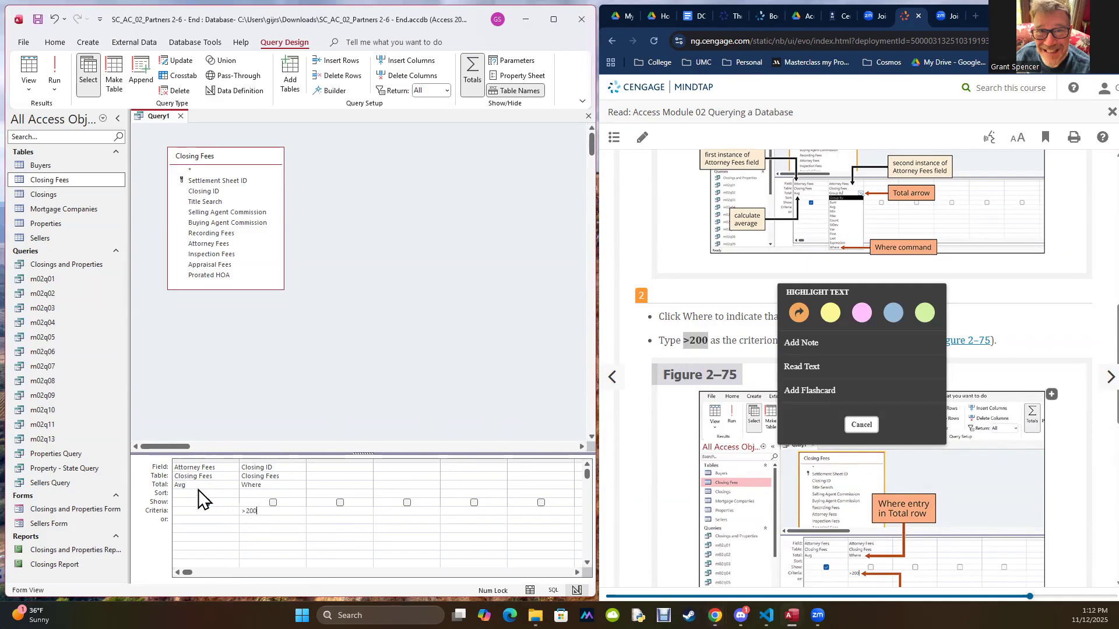
Step: Read the textbook's step 3 and run the query to display the average attorney fee under the Where criterion
scroll(662, 367, "down", 2)
scroll(660, 373, "down", 4)
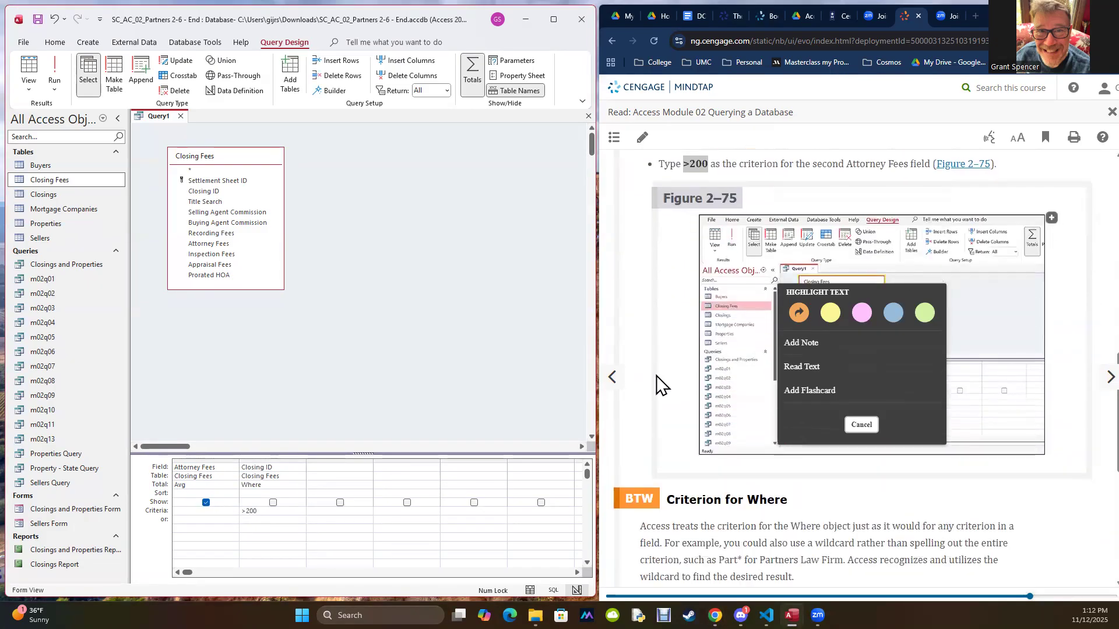
left_click(667, 373)
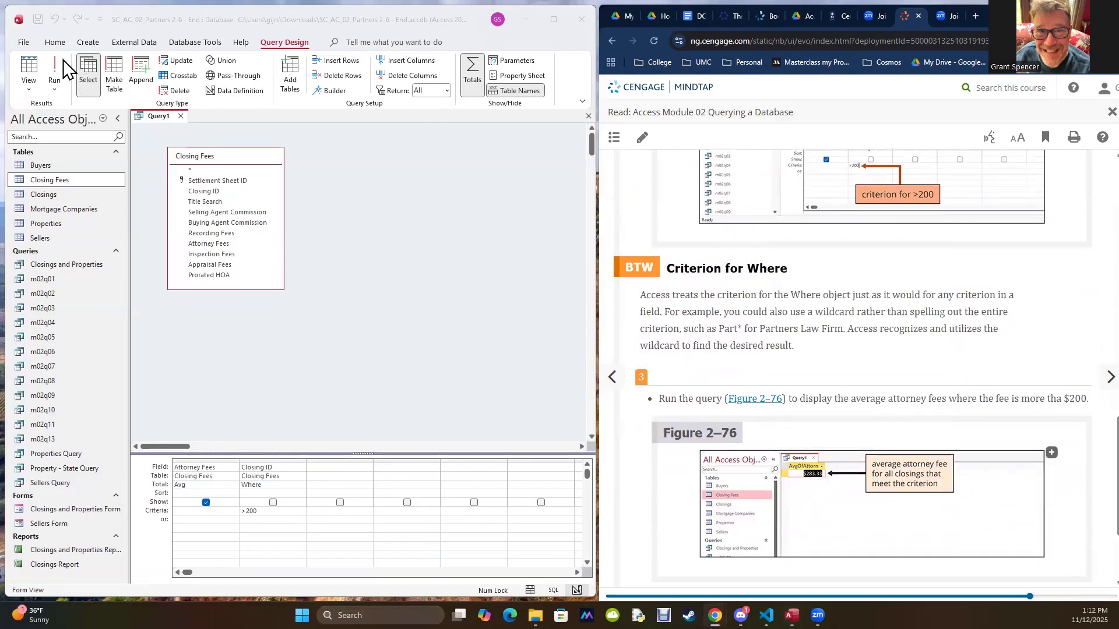
left_click(54, 73)
left_click(55, 73)
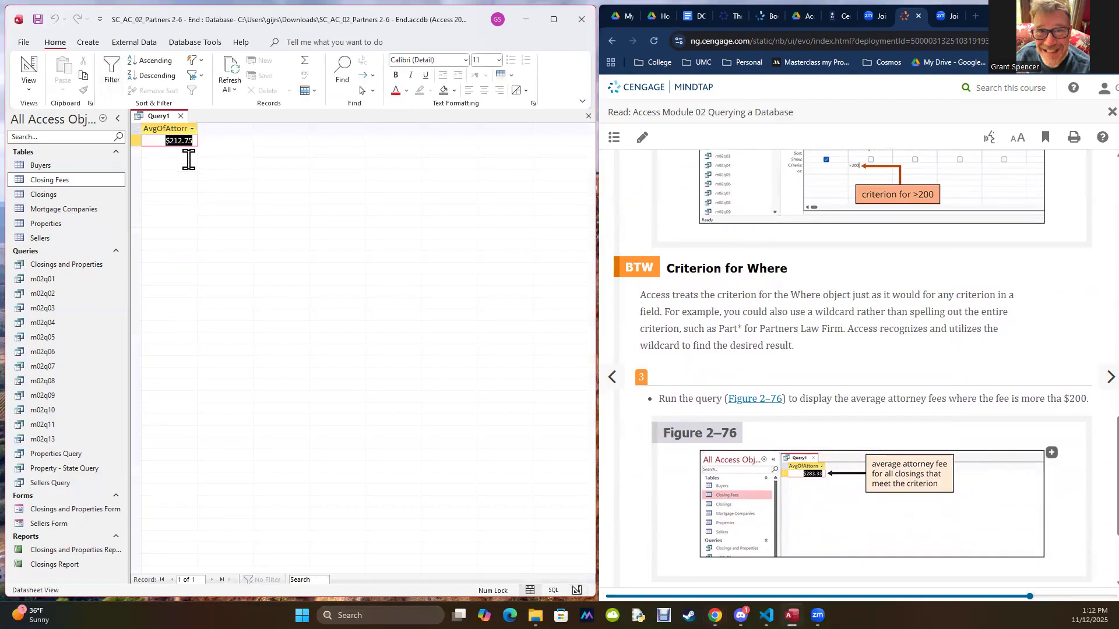
Step: Switch the query to SQL View and examine its Avg expression and the WHERE condition on Closing ID
left_click(29, 88)
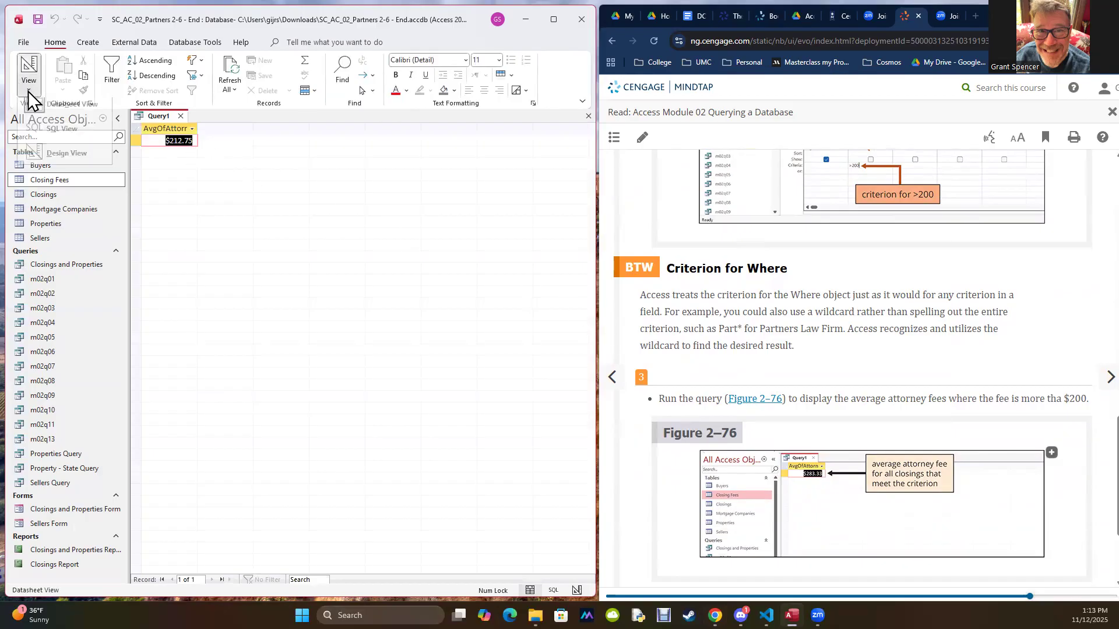
left_click(47, 136)
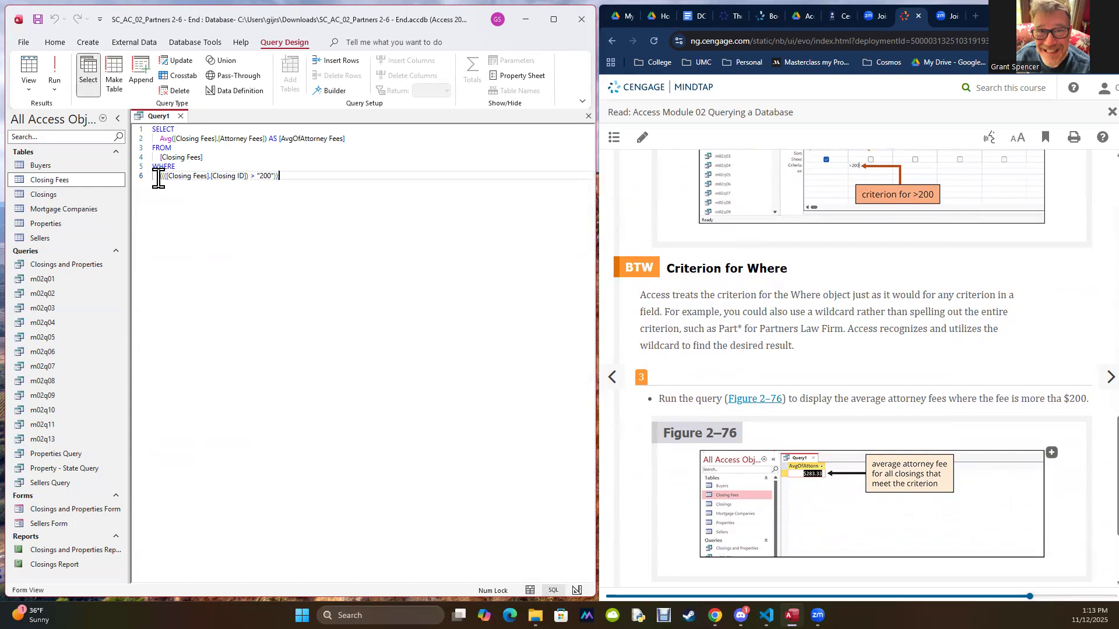
left_click_drag(156, 141, 177, 140)
left_click_drag(167, 178, 321, 179)
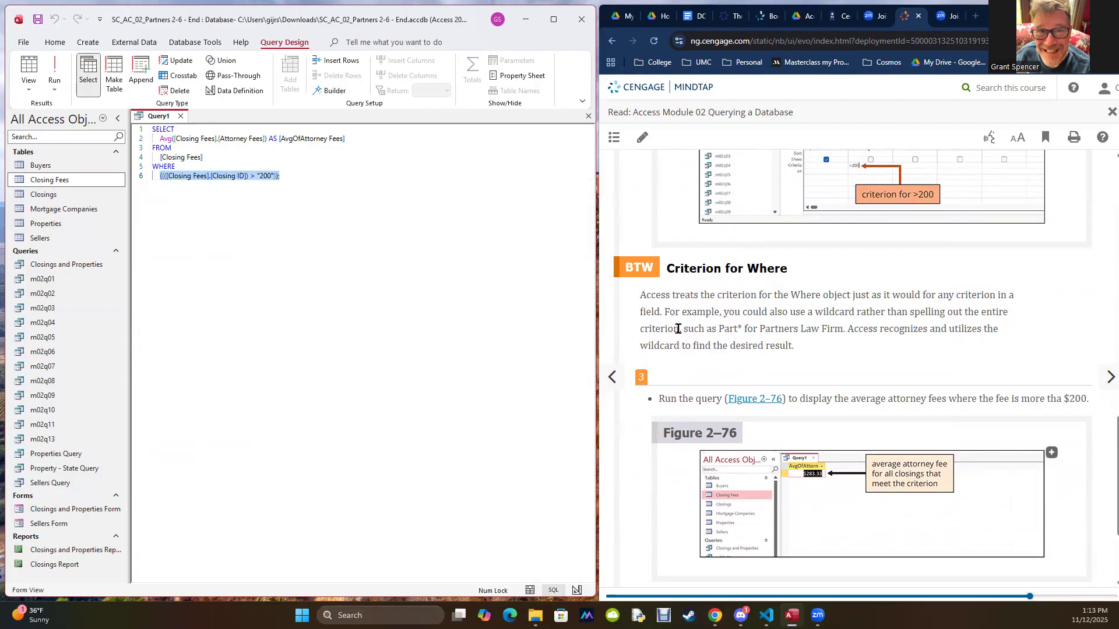
Step: Following the textbook's step 4, save the query as a new query object named m02q14
left_click(700, 341)
scroll(732, 357, "down", 3)
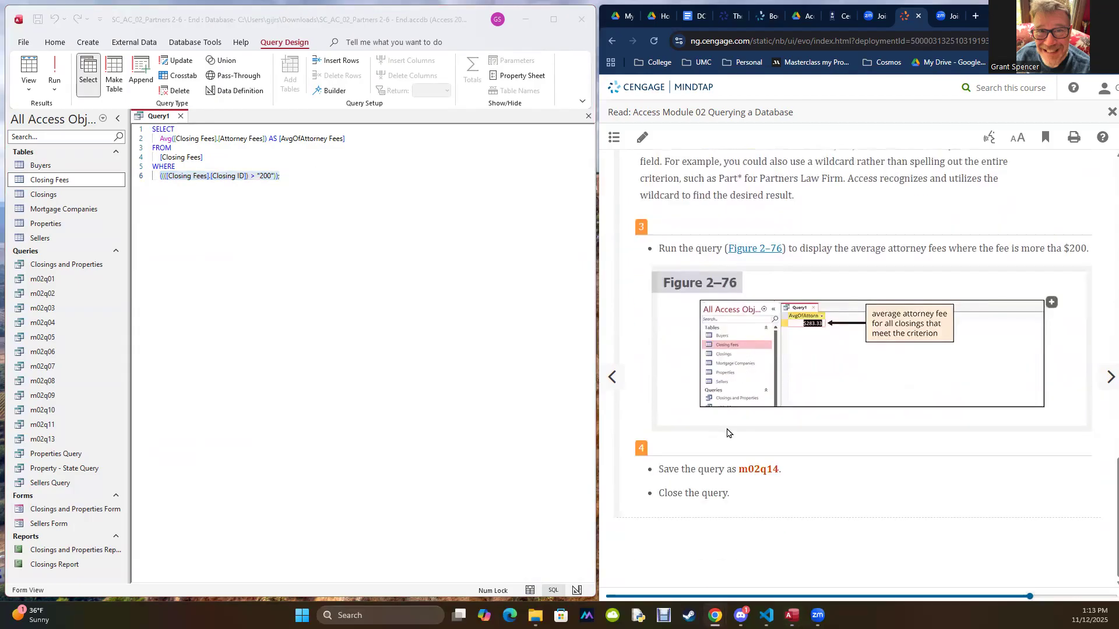
double_click(752, 470)
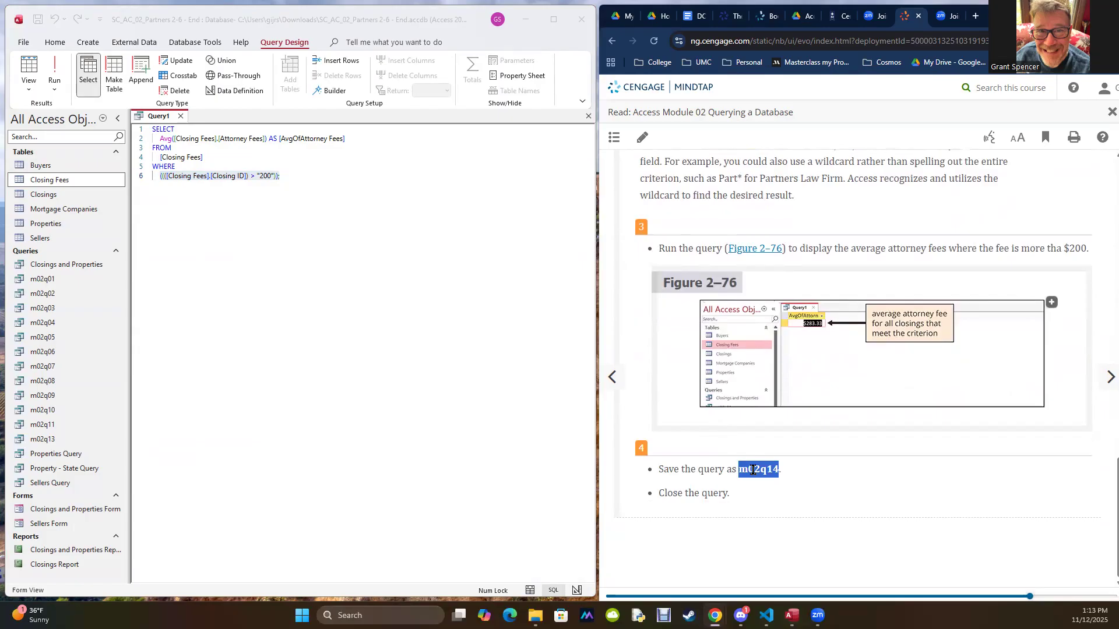
left_click(23, 42)
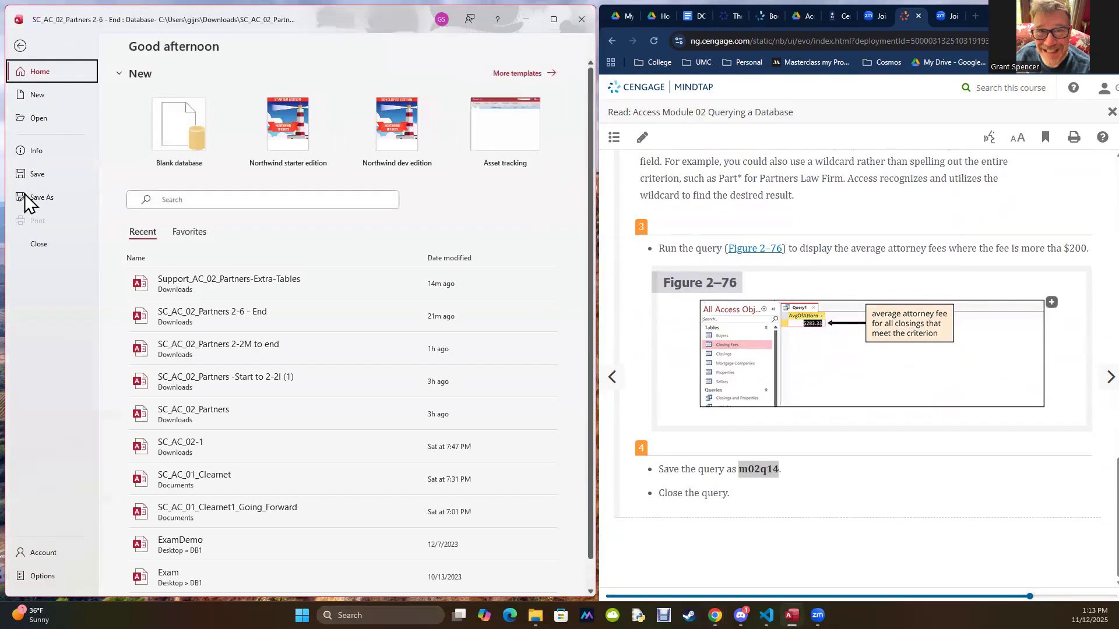
left_click(41, 197)
left_click(213, 140)
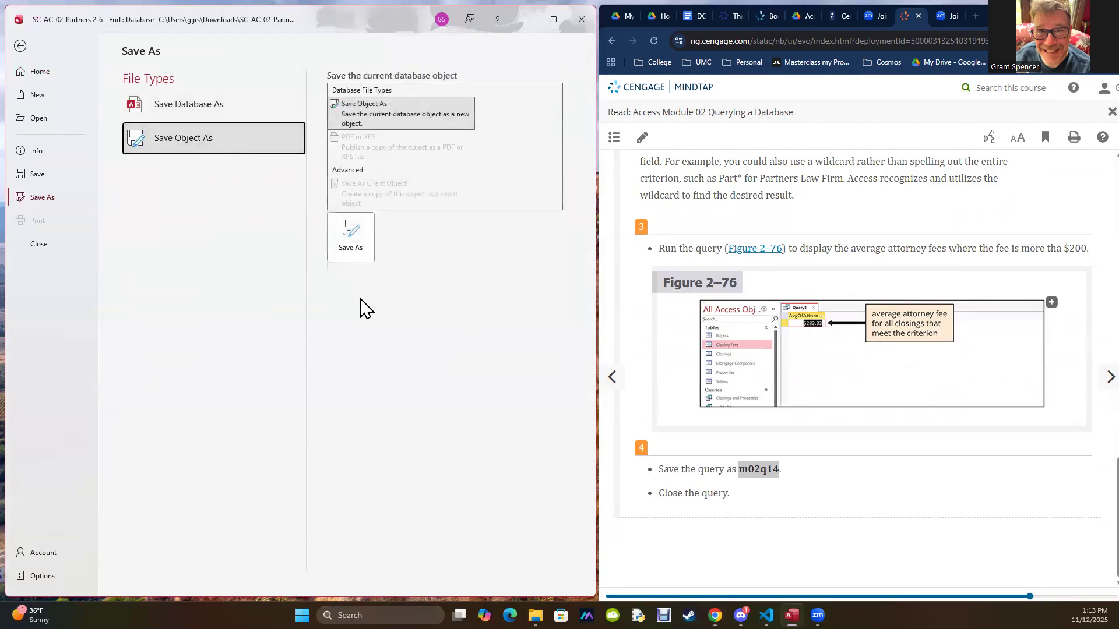
left_click(355, 250)
type("m02q14")
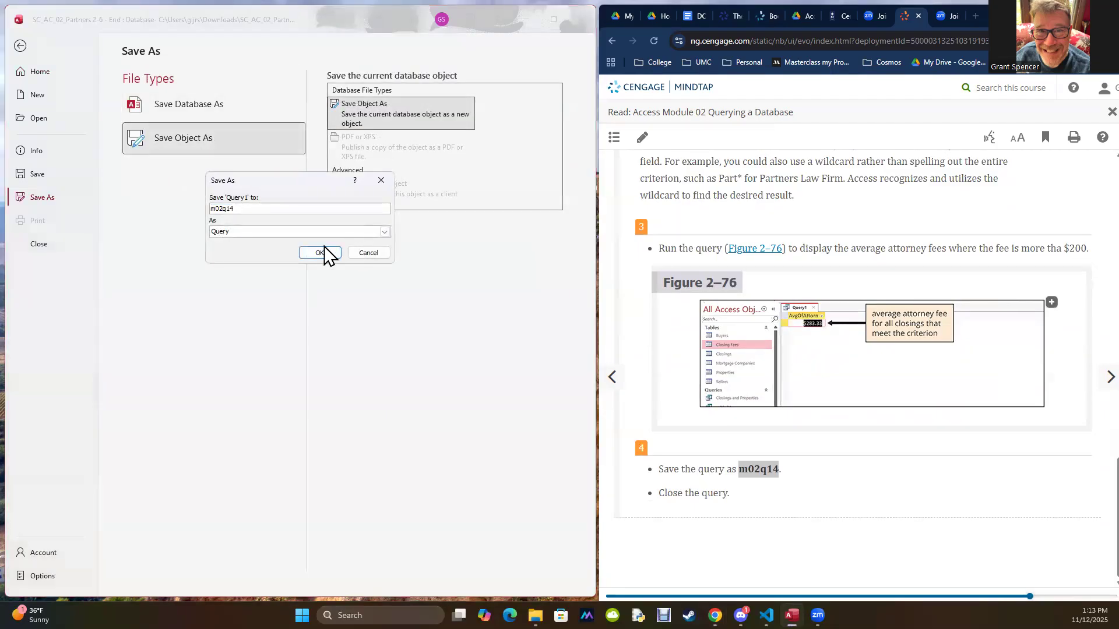
left_click(320, 253)
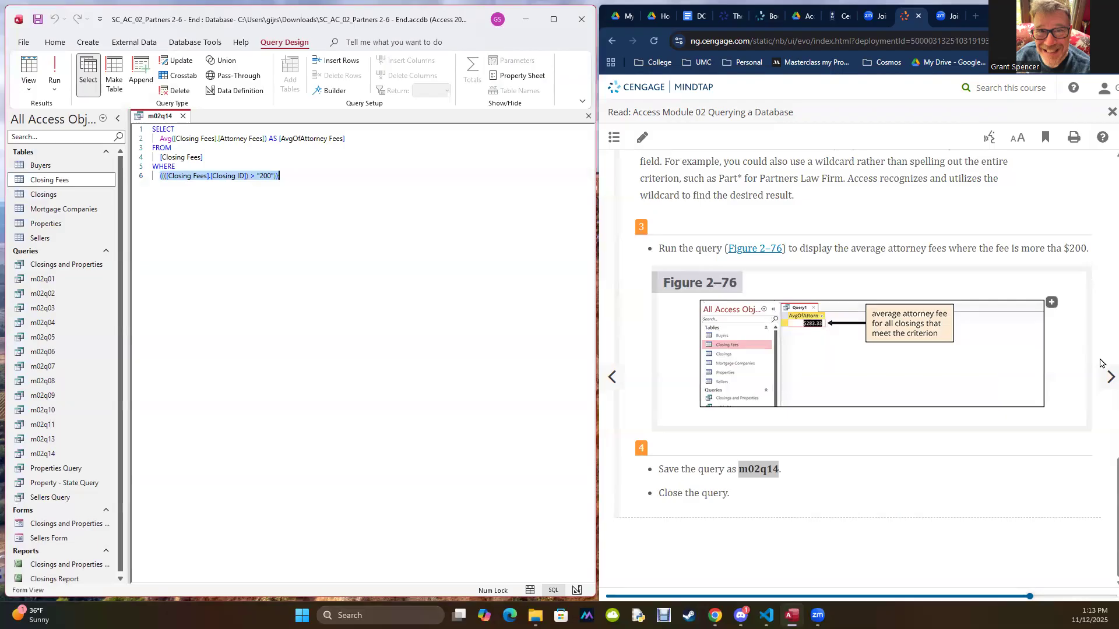
Step: Advance the textbook to section AC 2-7e, To Use Grouping
left_click(1092, 379)
left_click(1092, 379)
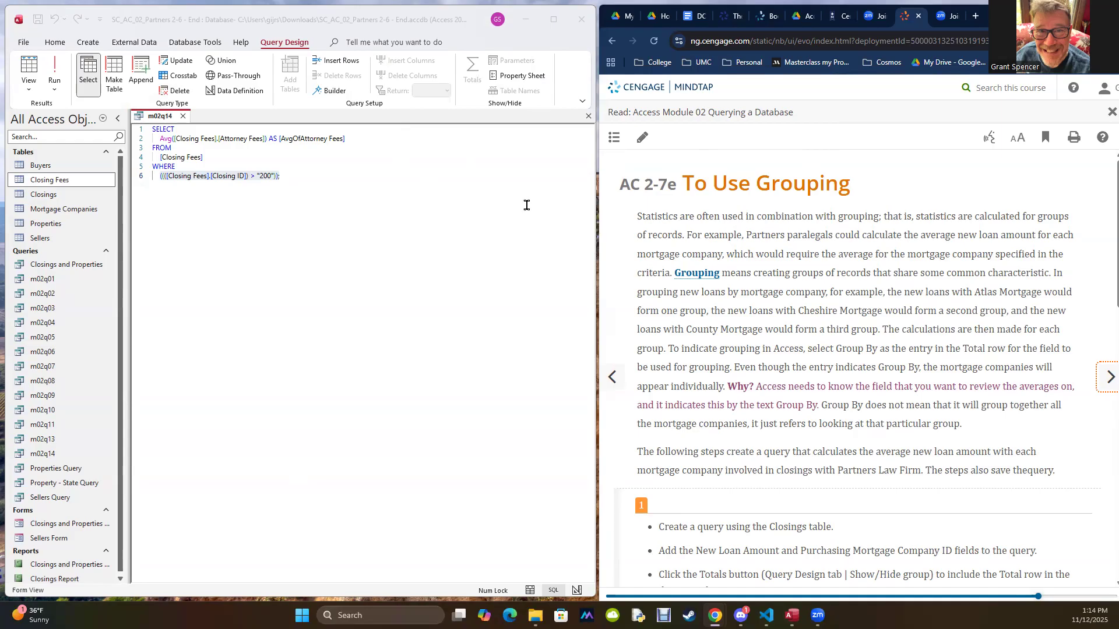
Step: Read the textbook's grouping introduction and step 1, and close the m02q14 query
left_click_drag(683, 181, 848, 184)
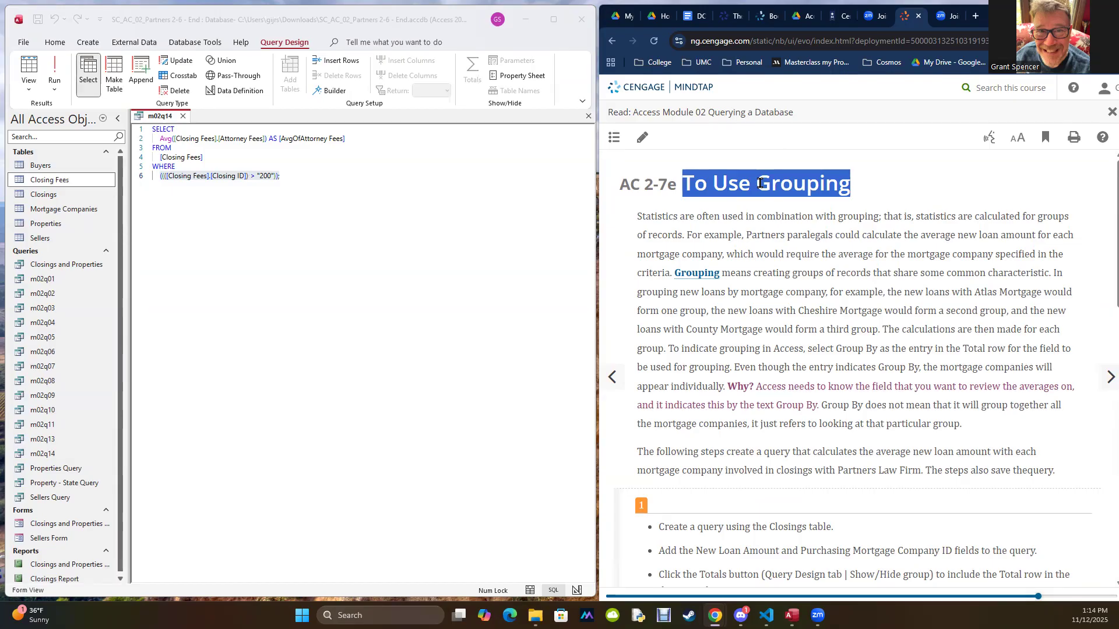
scroll(812, 257, "down", 4)
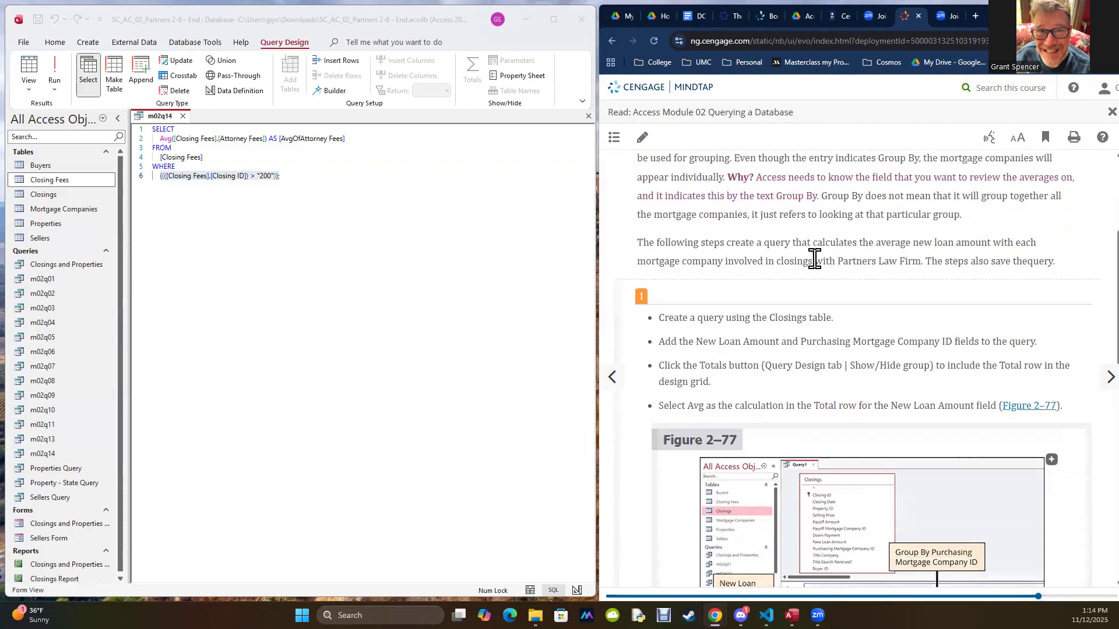
left_click(369, 200)
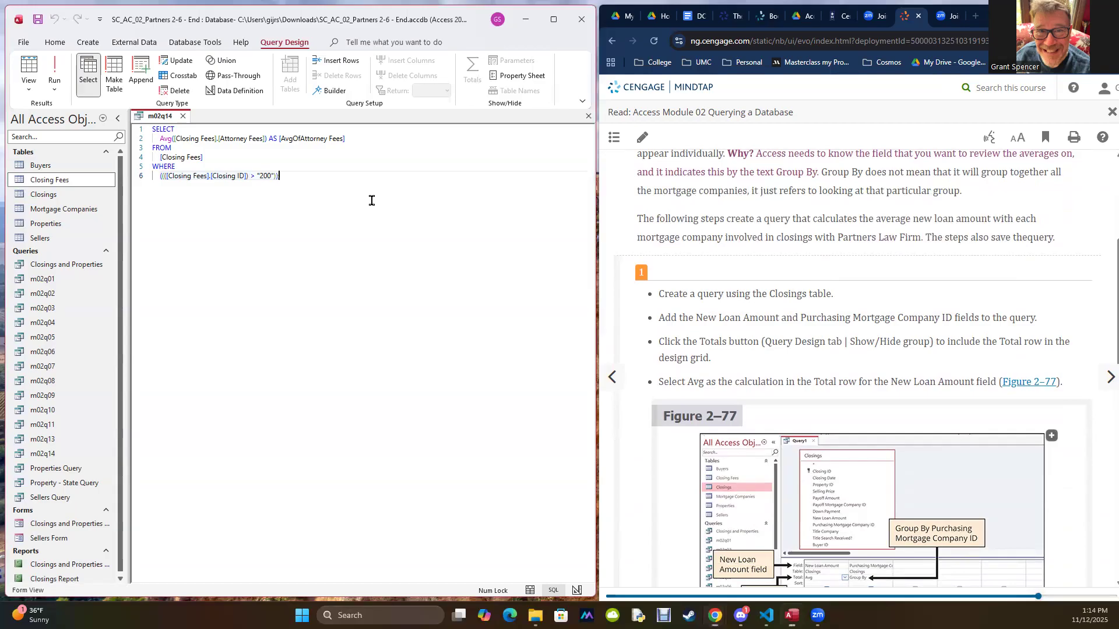
left_click(28, 93)
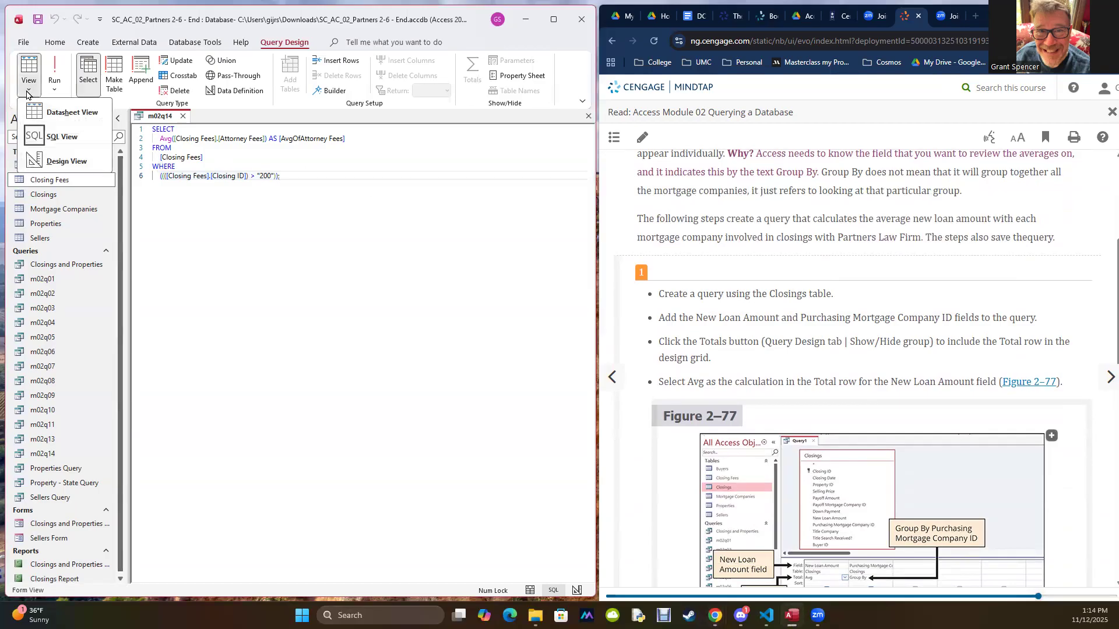
left_click(183, 116)
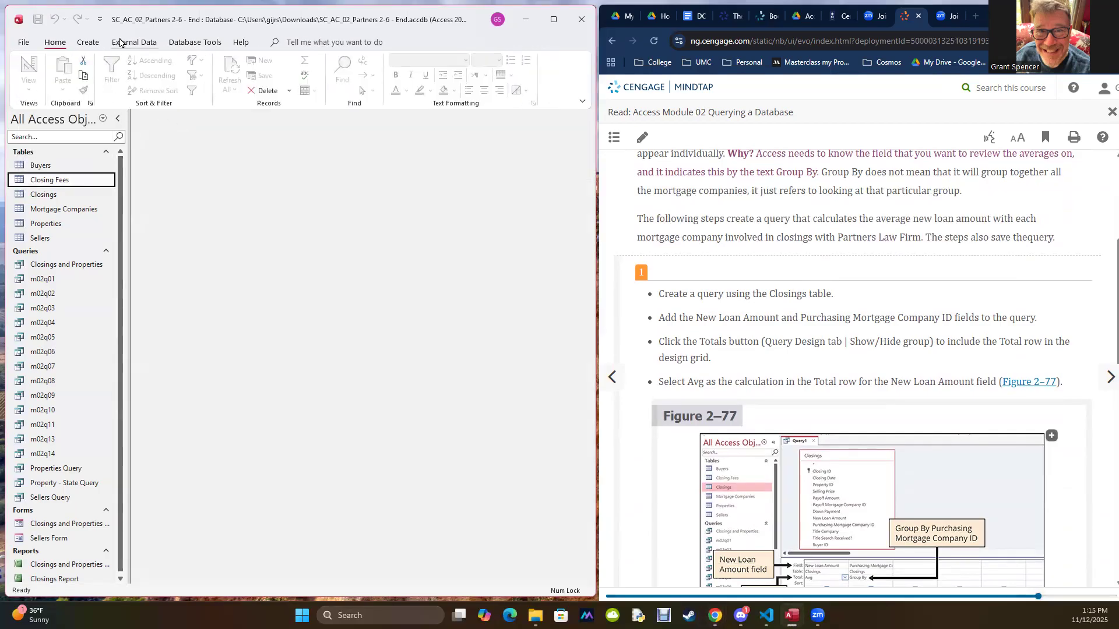
Step: Create a new query in Design View based on the Closings table and enlarge its field list to show all fields
left_click(89, 44)
left_click(202, 74)
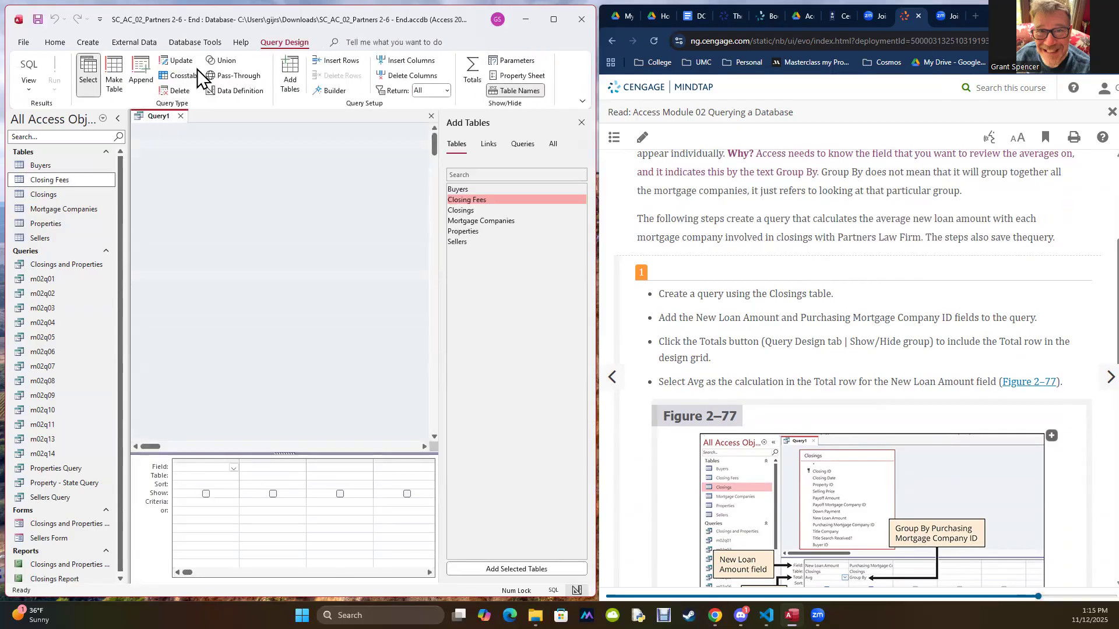
left_click_drag(45, 198, 209, 172)
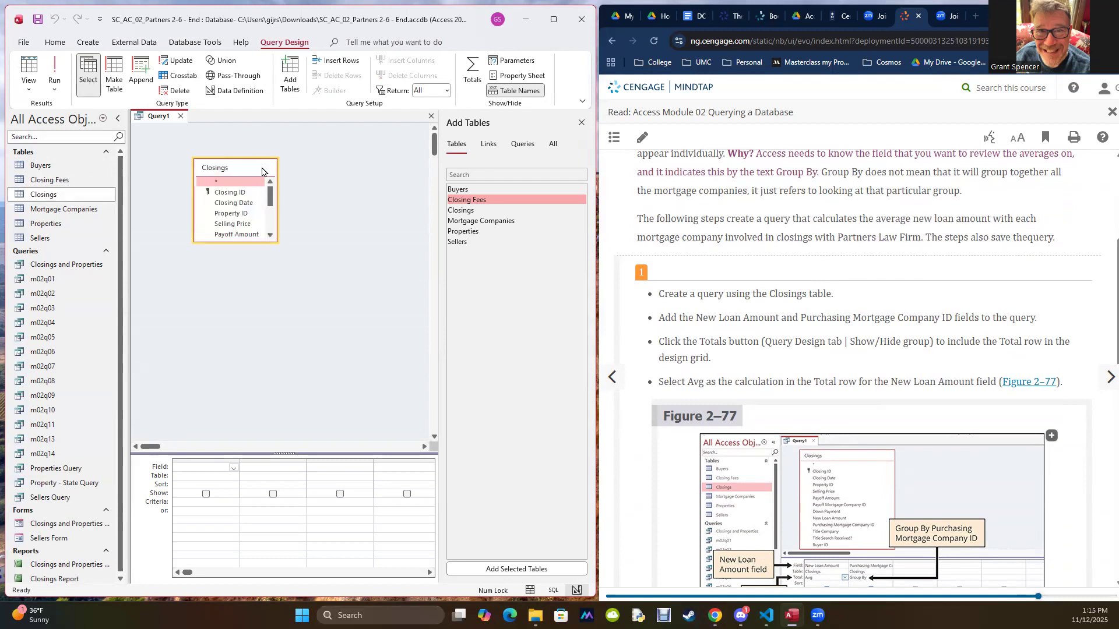
left_click_drag(277, 178, 334, 178)
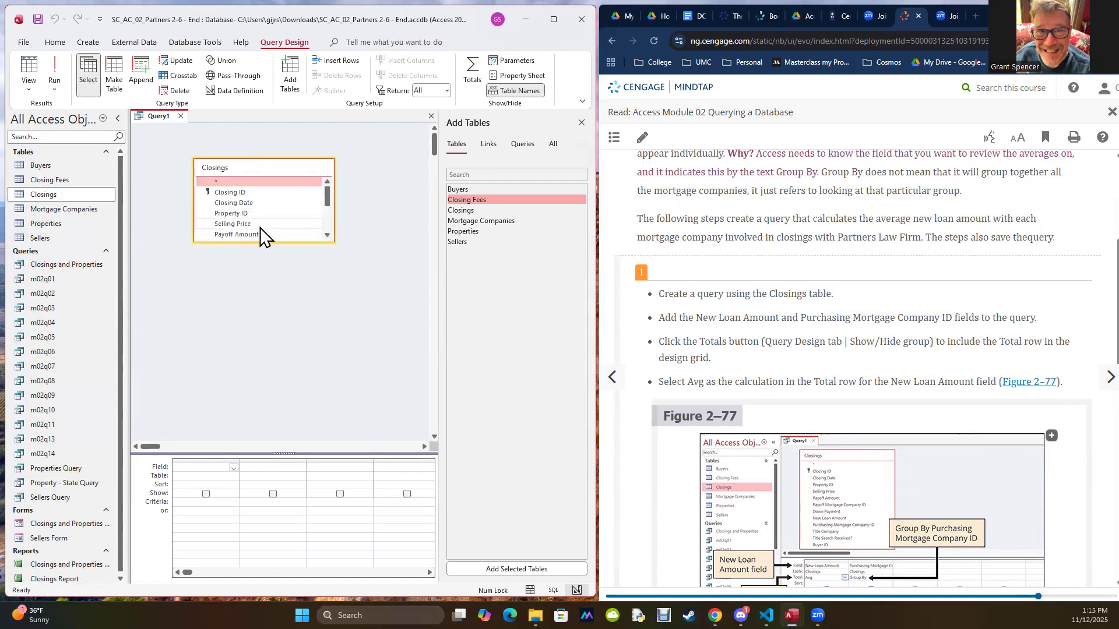
double_click(259, 242)
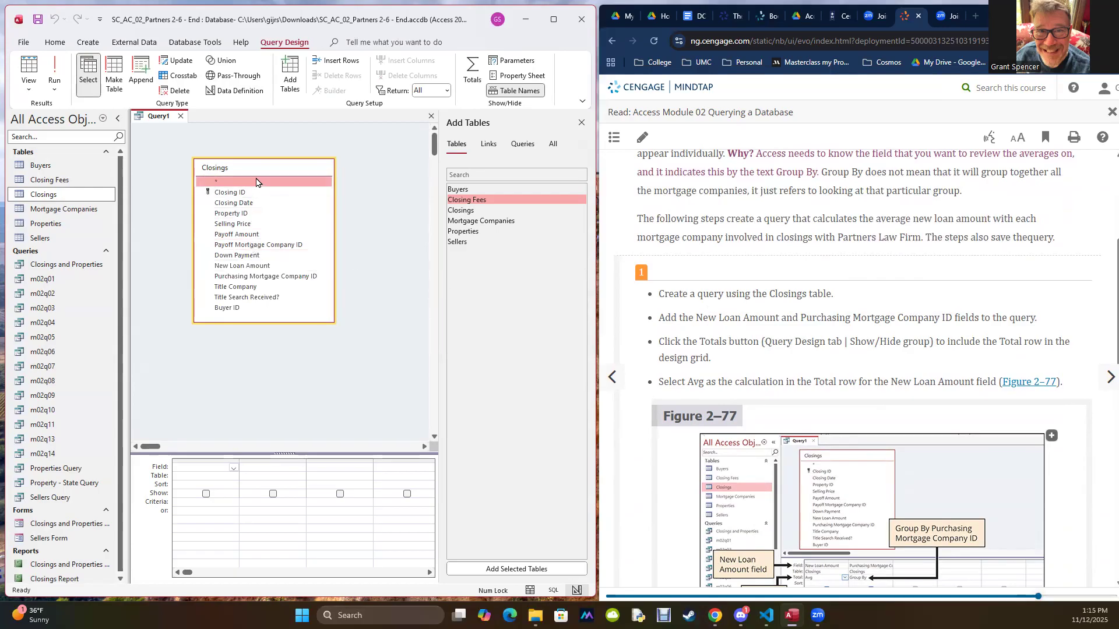
Step: Add the New Loan Amount and Purchasing Mortgage Company ID fields to the query and run it
double_click(247, 267)
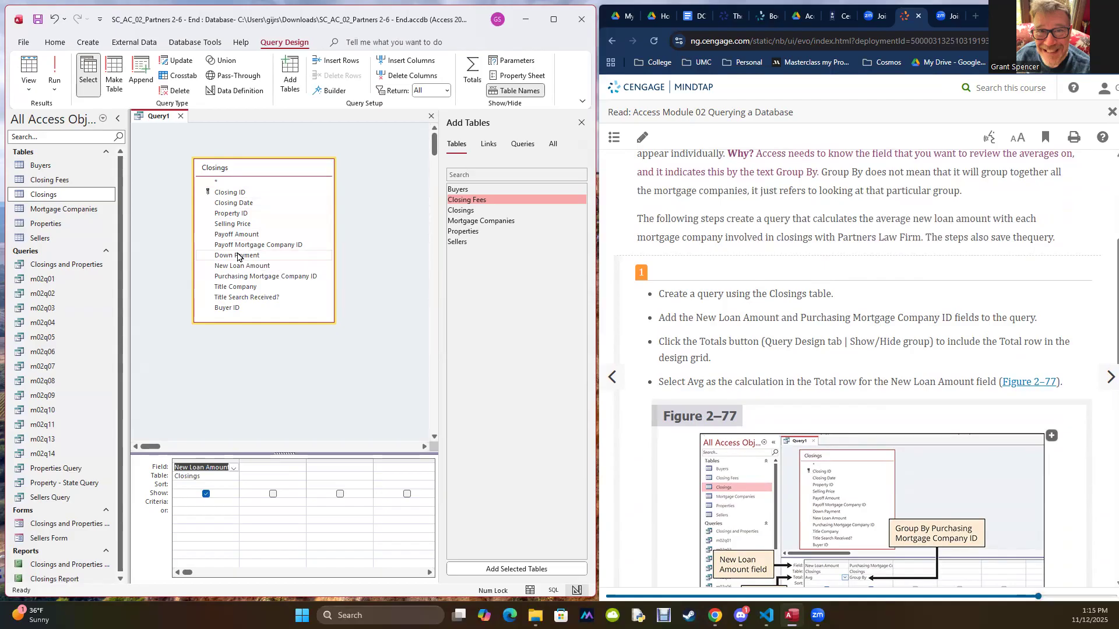
double_click(245, 276)
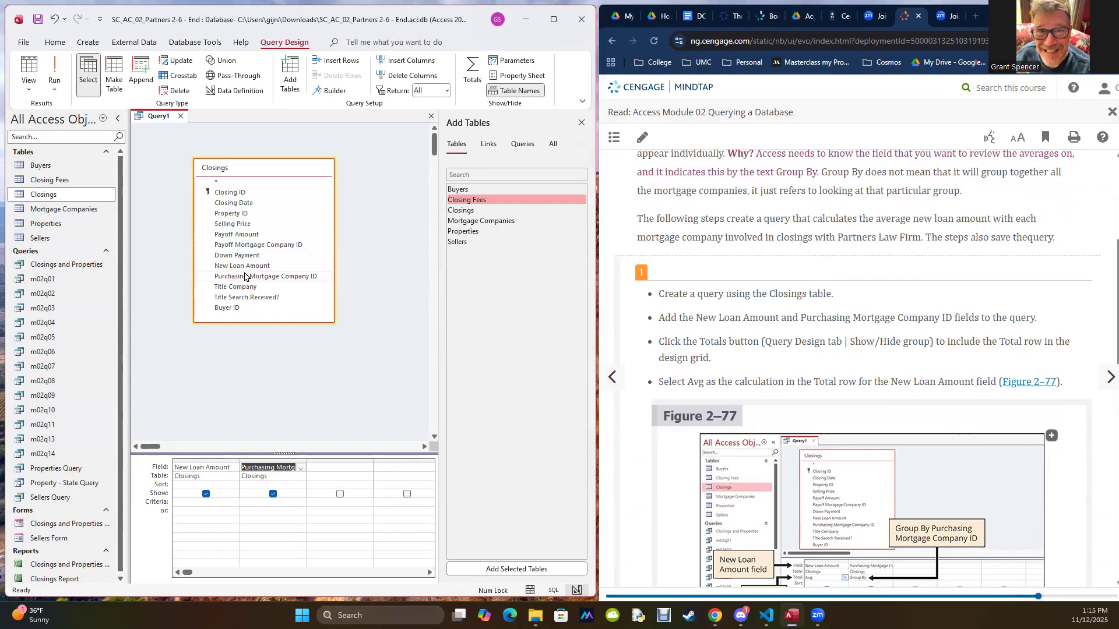
left_click(58, 71)
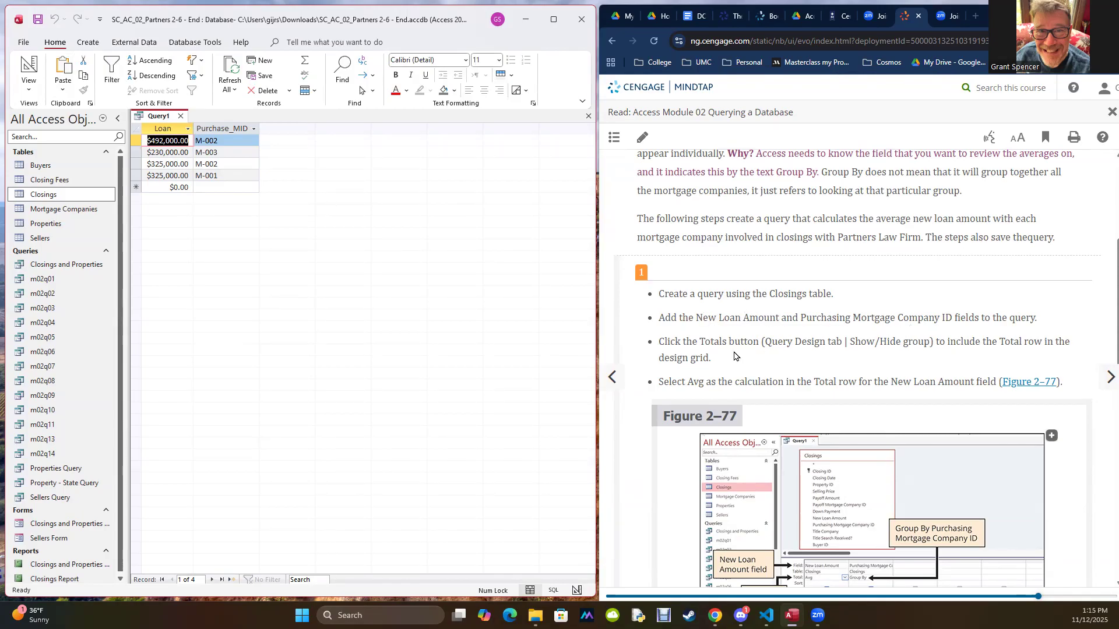
Step: Return the query to Design View, include the Total row, and set New Loan Amount's calculation to Avg
left_click(34, 88)
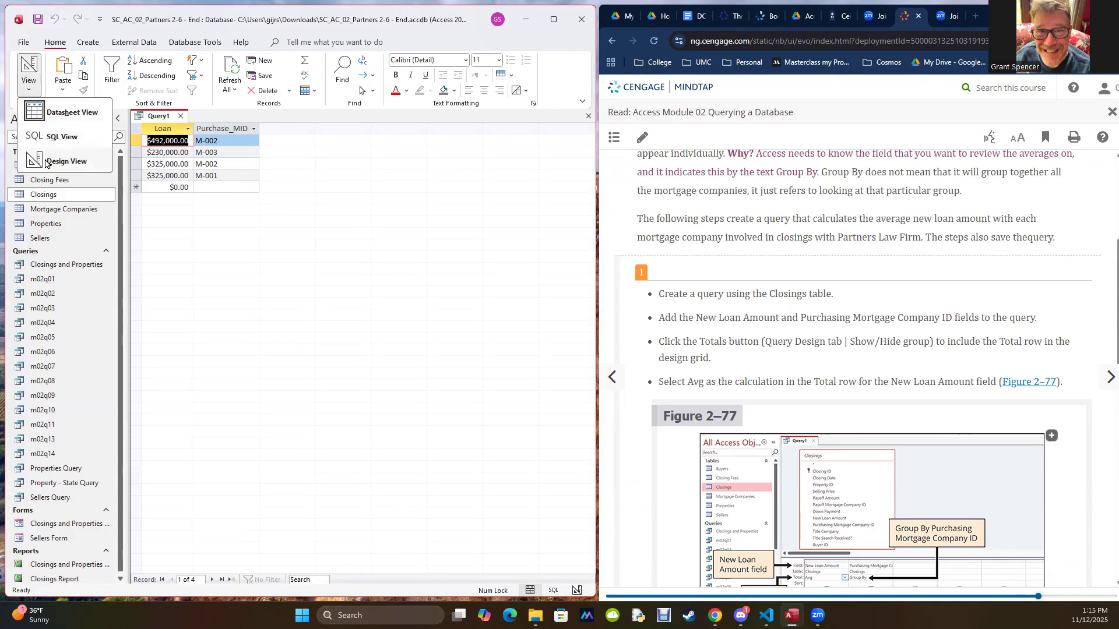
left_click(65, 161)
left_click(470, 63)
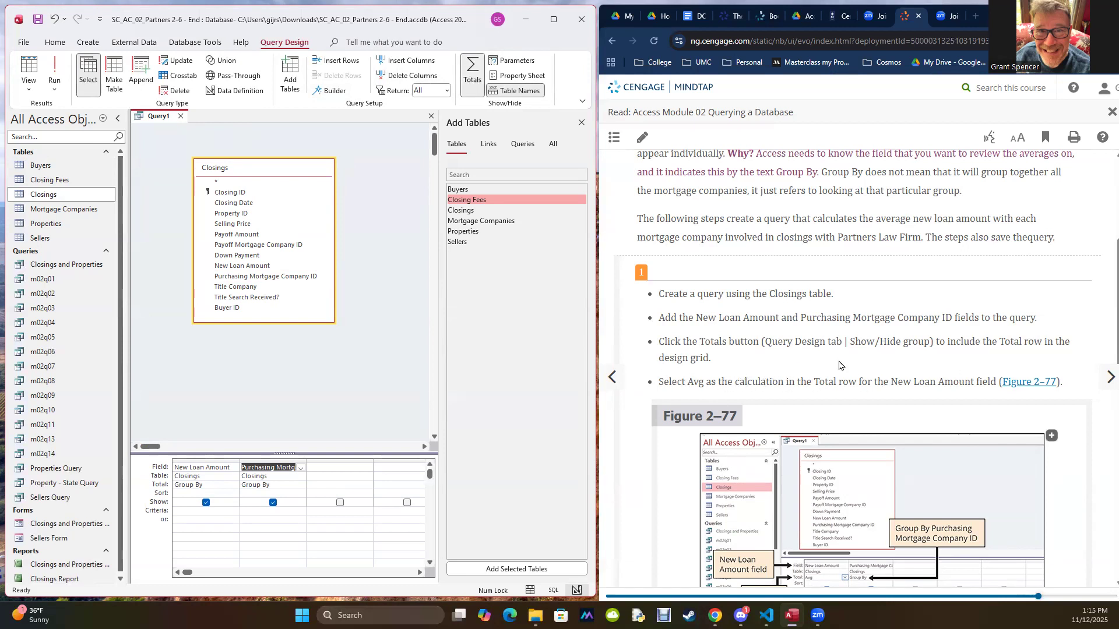
left_click(228, 483)
left_click(234, 486)
left_click(204, 511)
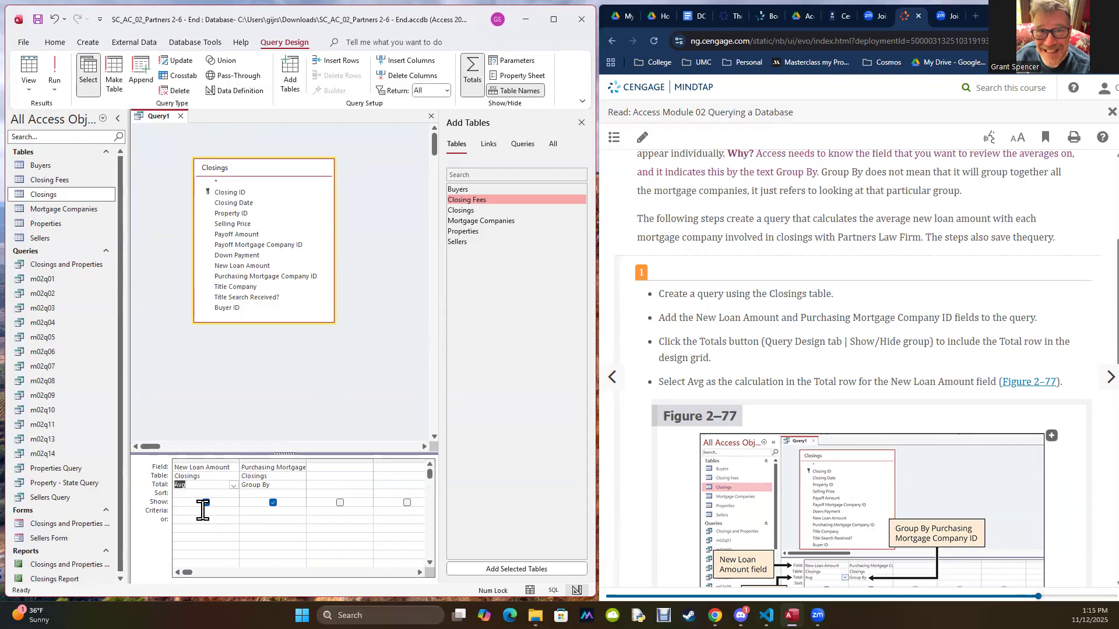
Step: Compare the design with Figure 2–77 and run the query to average the new loan amounts by mortgage company
scroll(786, 379, "down", 4)
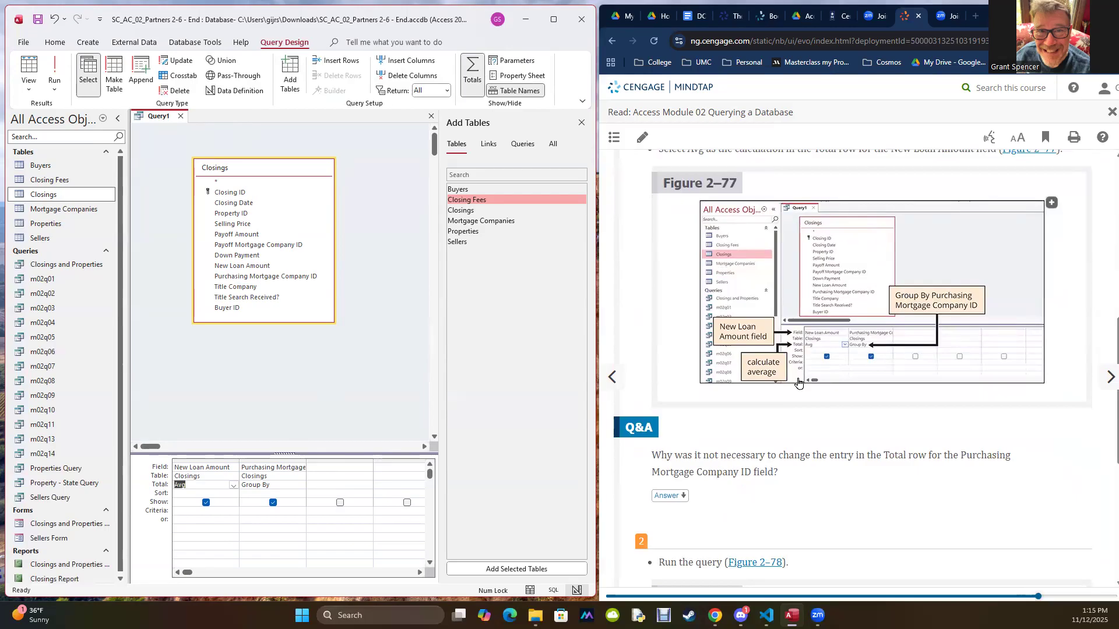
scroll(798, 383, "down", 1)
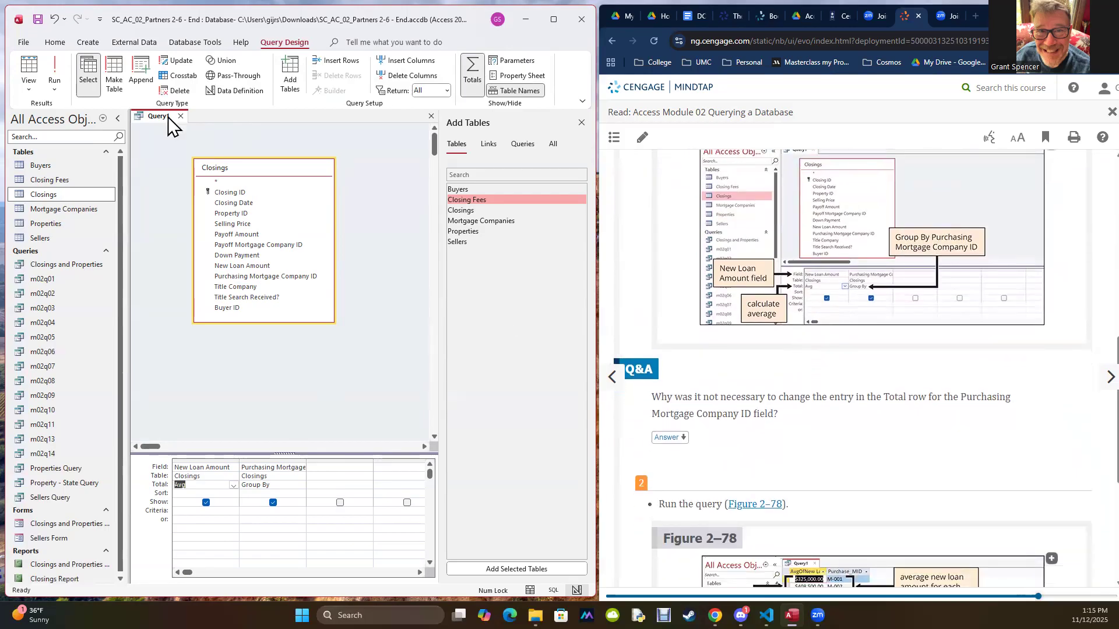
left_click(47, 67)
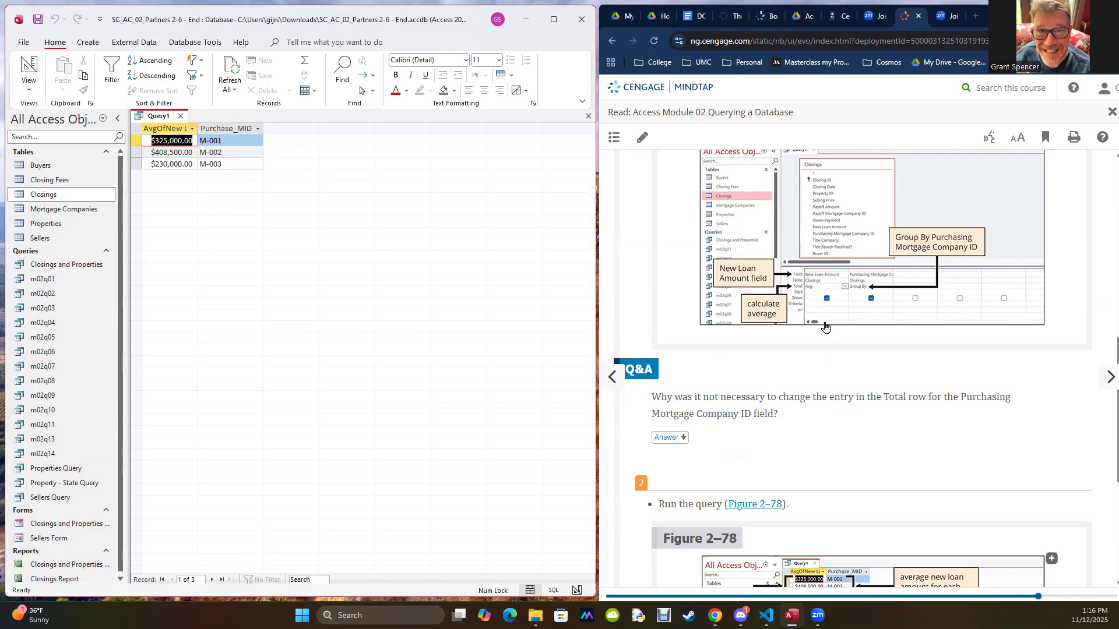
Step: Following the textbook's step 3, save the query as a new query object named m02q15
scroll(825, 327, "down", 4)
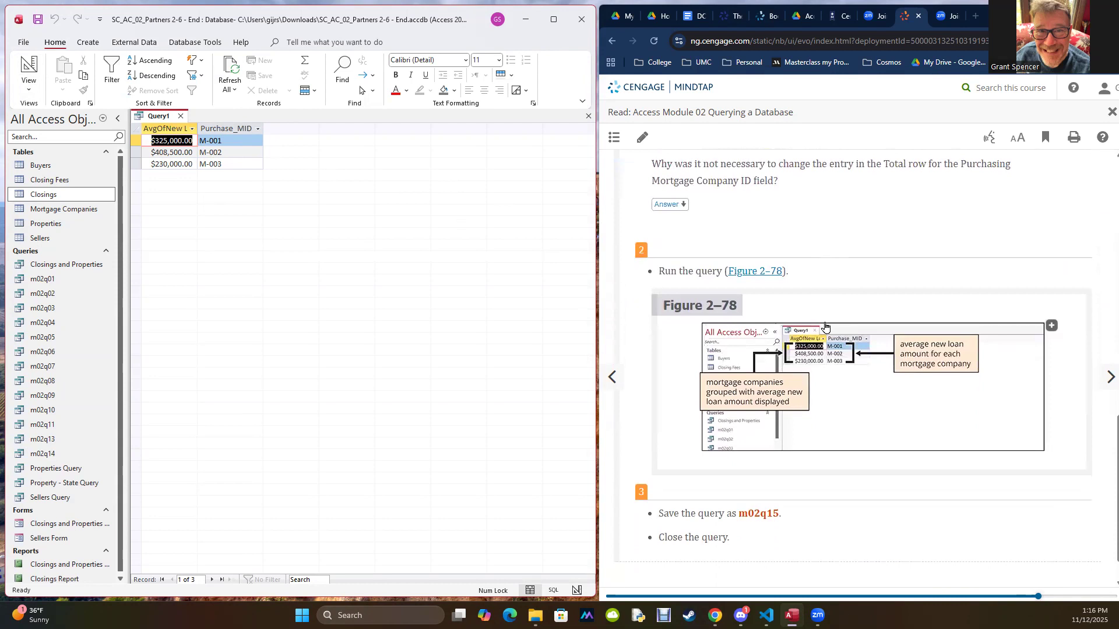
scroll(825, 327, "down", 1)
double_click(753, 469)
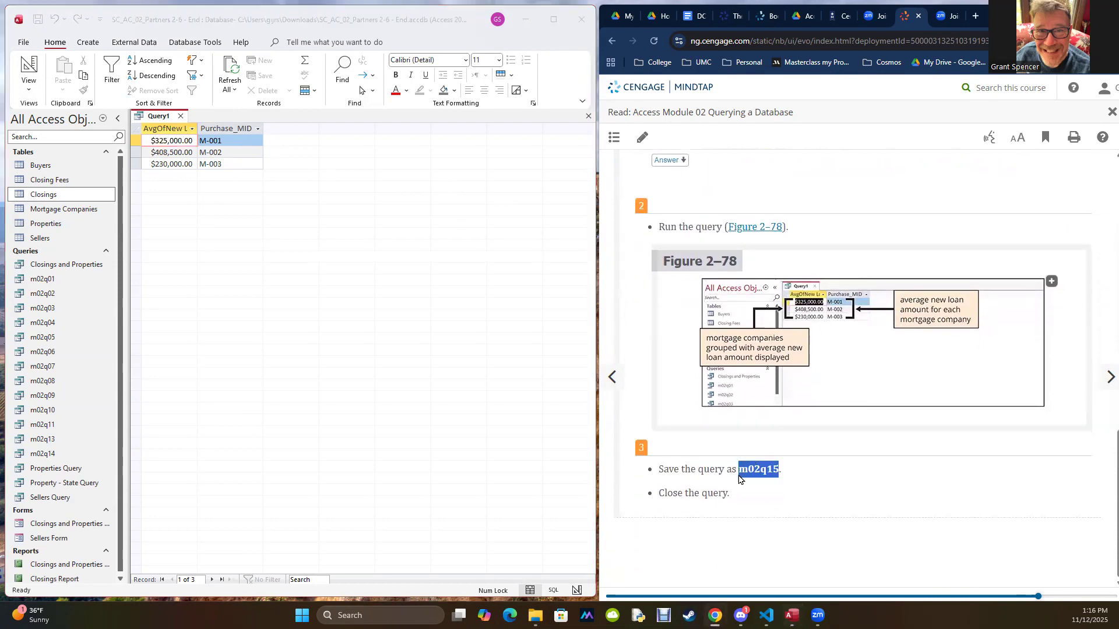
left_click(260, 241)
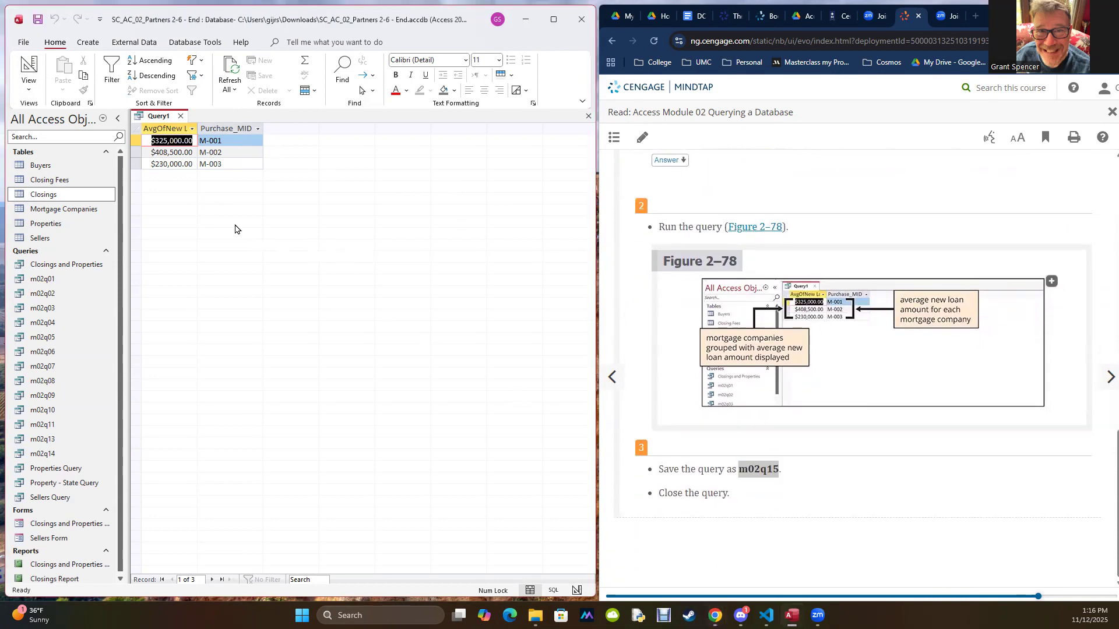
left_click(24, 42)
left_click(41, 198)
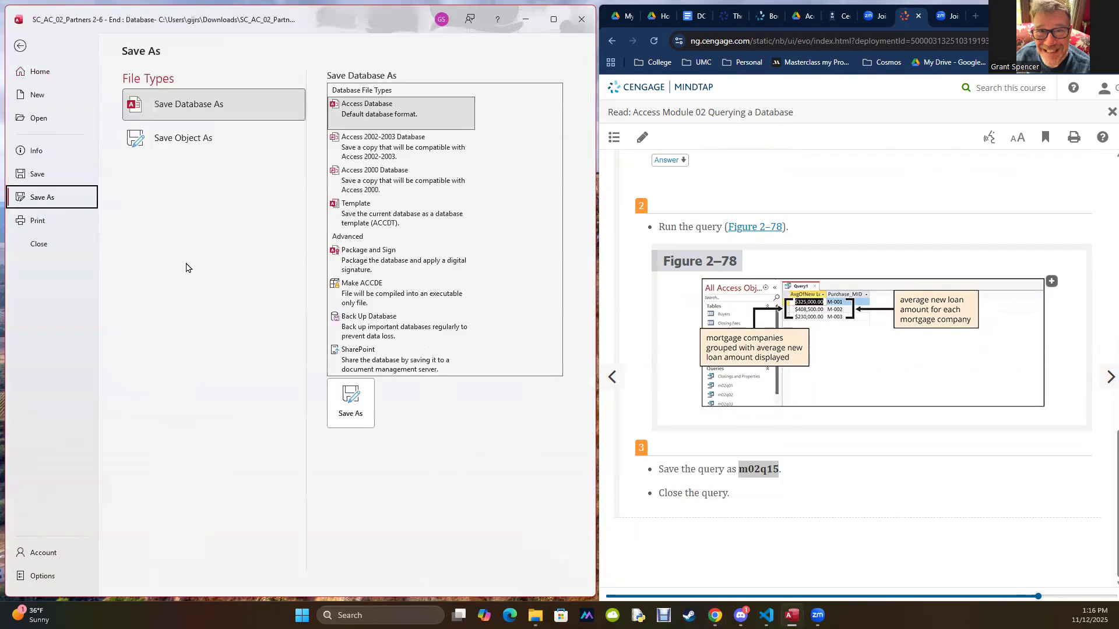
left_click(173, 135)
left_click(347, 233)
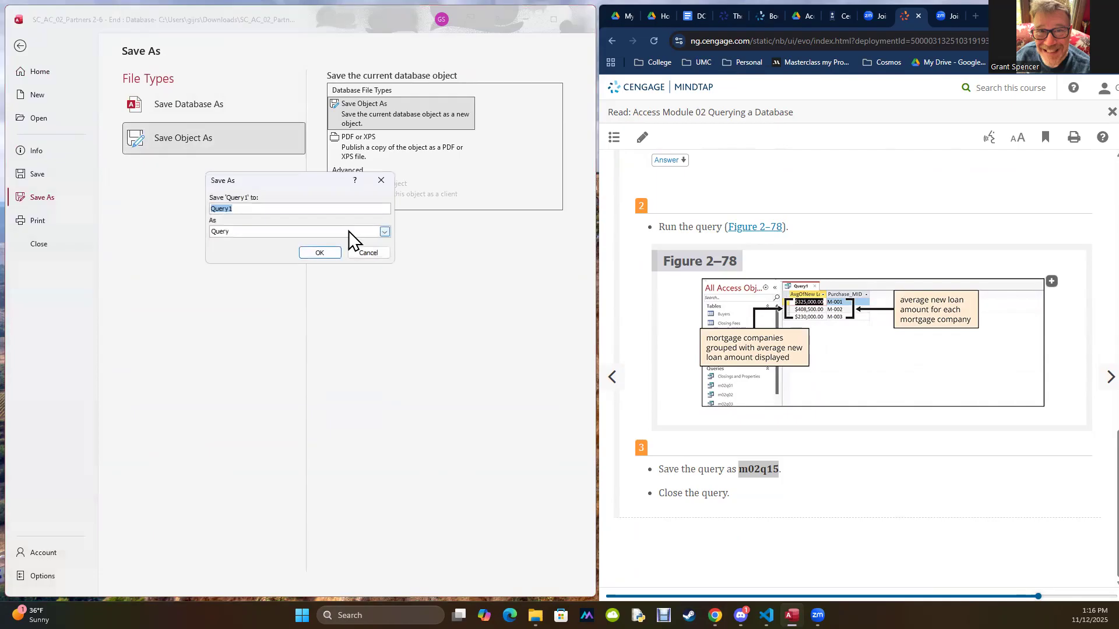
type("m02q15")
left_click(322, 254)
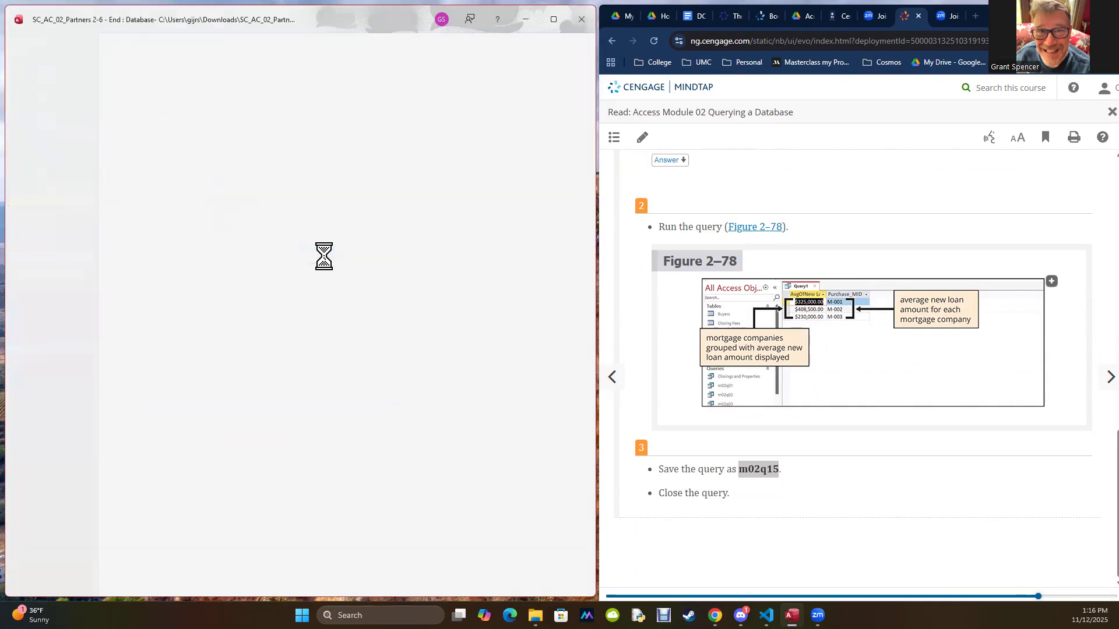
Step: Move the Purchase_MID column ahead of the average loan column and examine the averages for M-001 and M-002
left_click(224, 127)
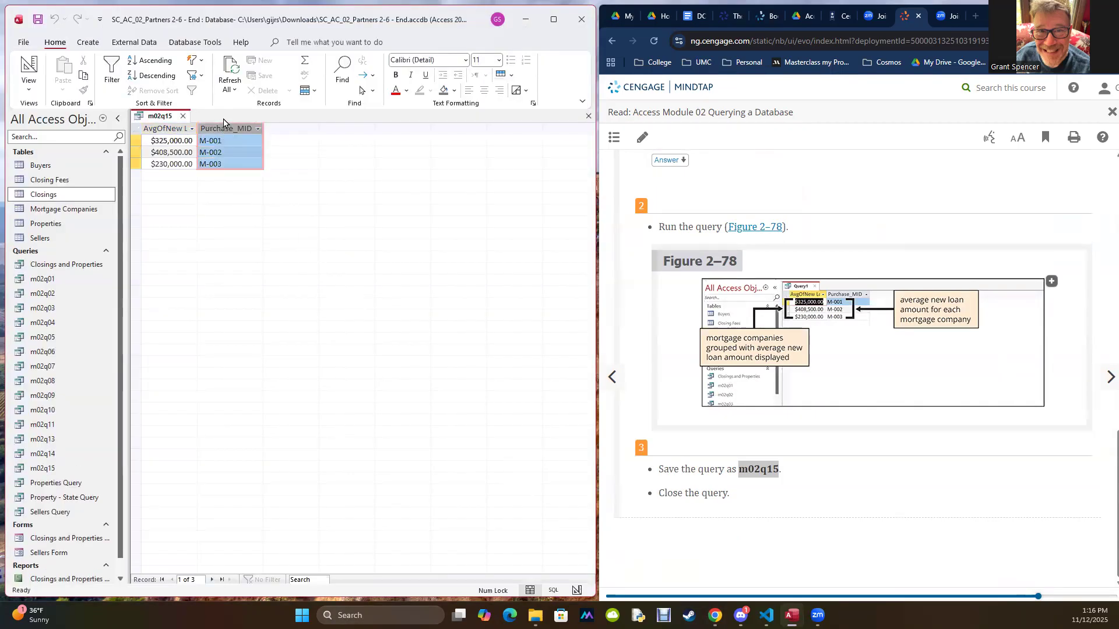
left_click_drag(224, 127, 140, 132)
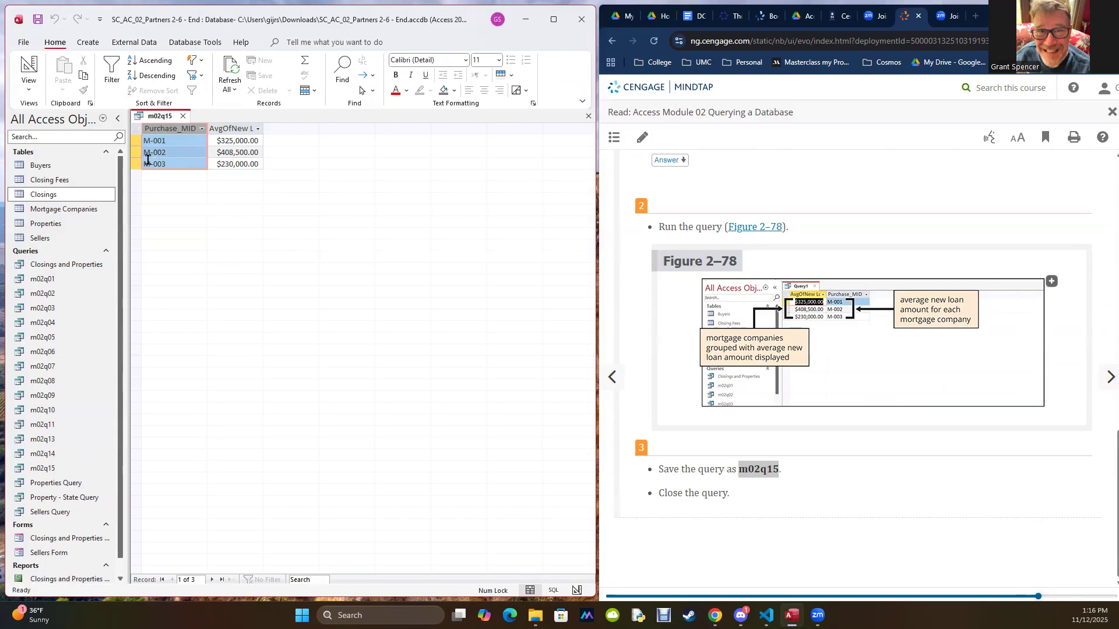
left_click(228, 140)
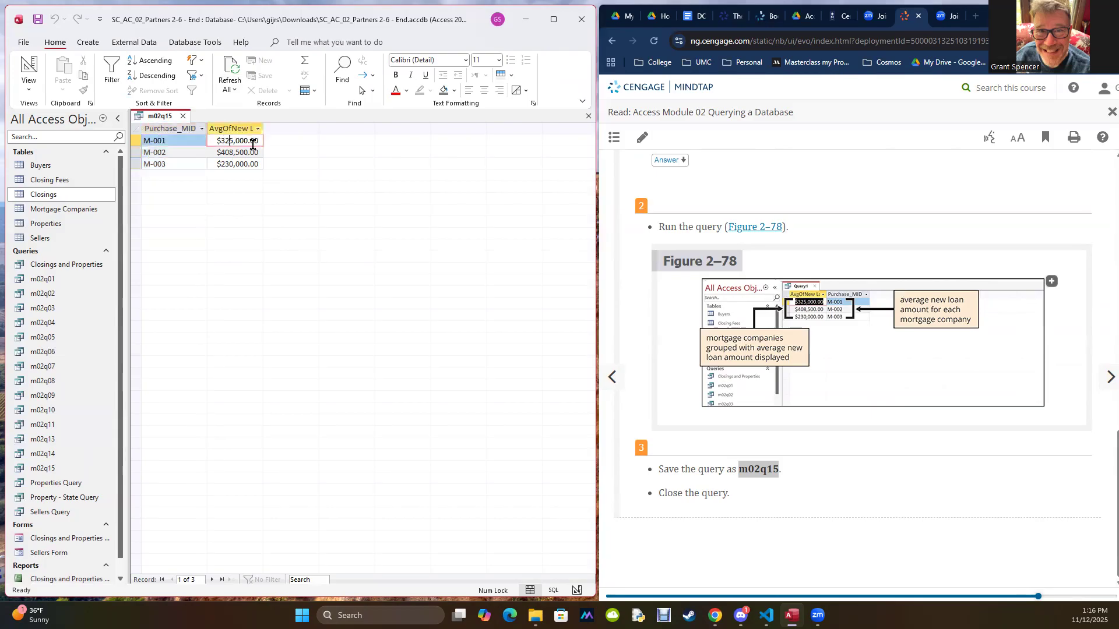
left_click(155, 141)
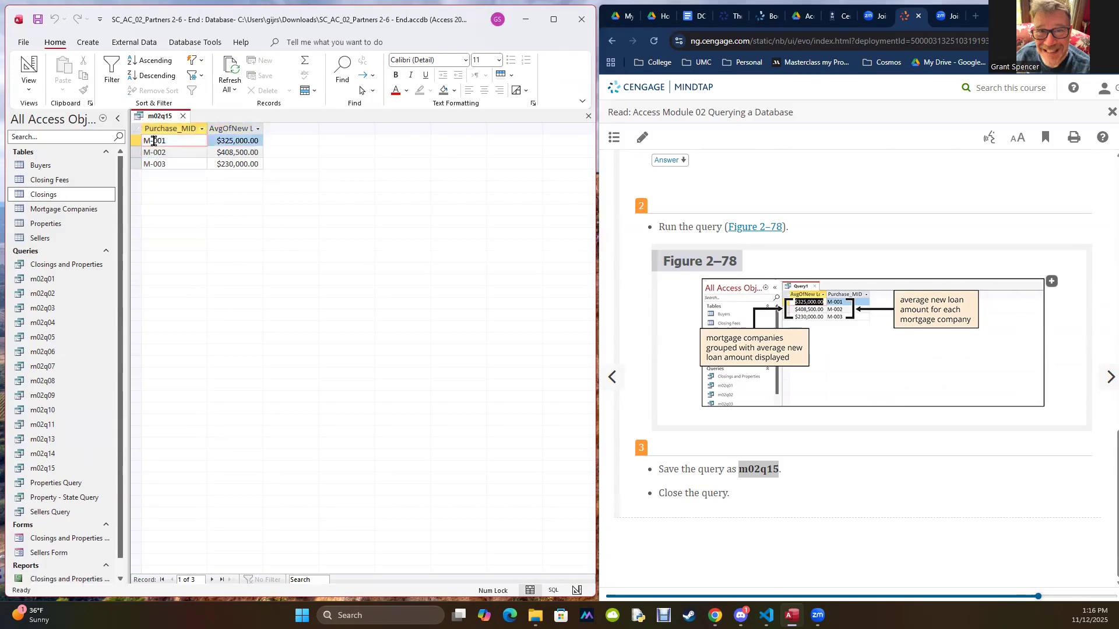
left_click(224, 152)
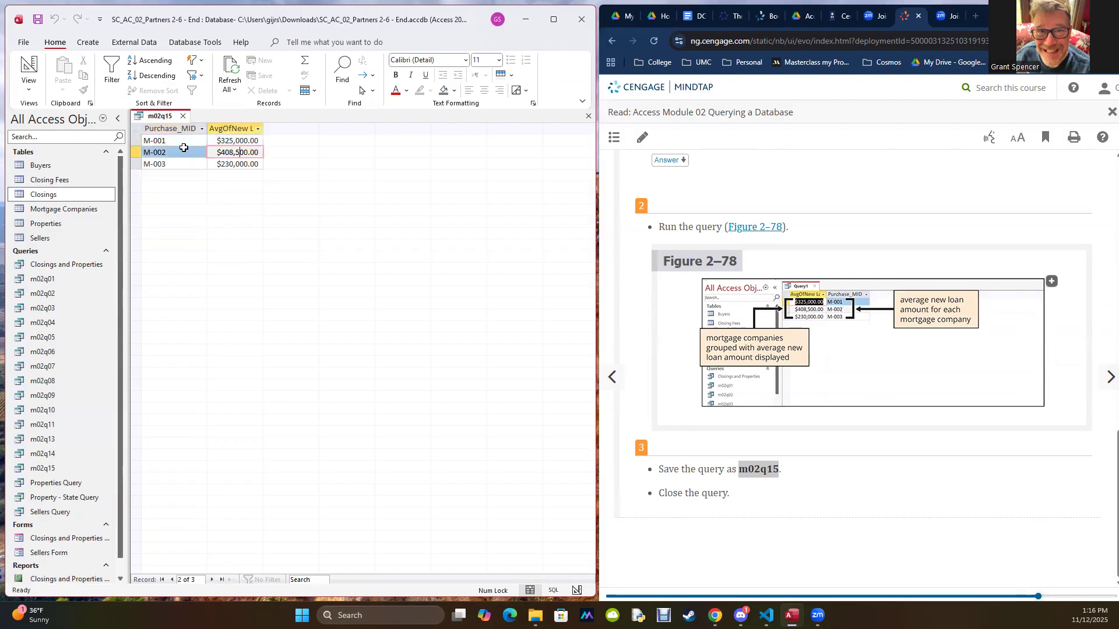
left_click(155, 151)
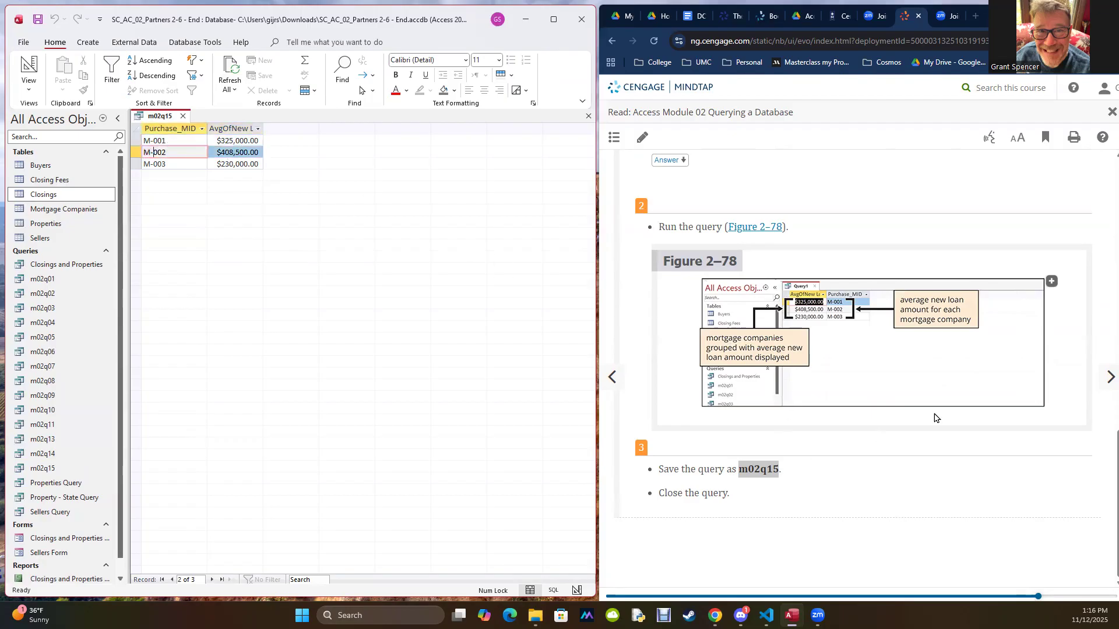
Step: Close the m02q15 query, answering the save prompt, and advance the textbook to section AC 2-8, Crosstab Queries
left_click(184, 120)
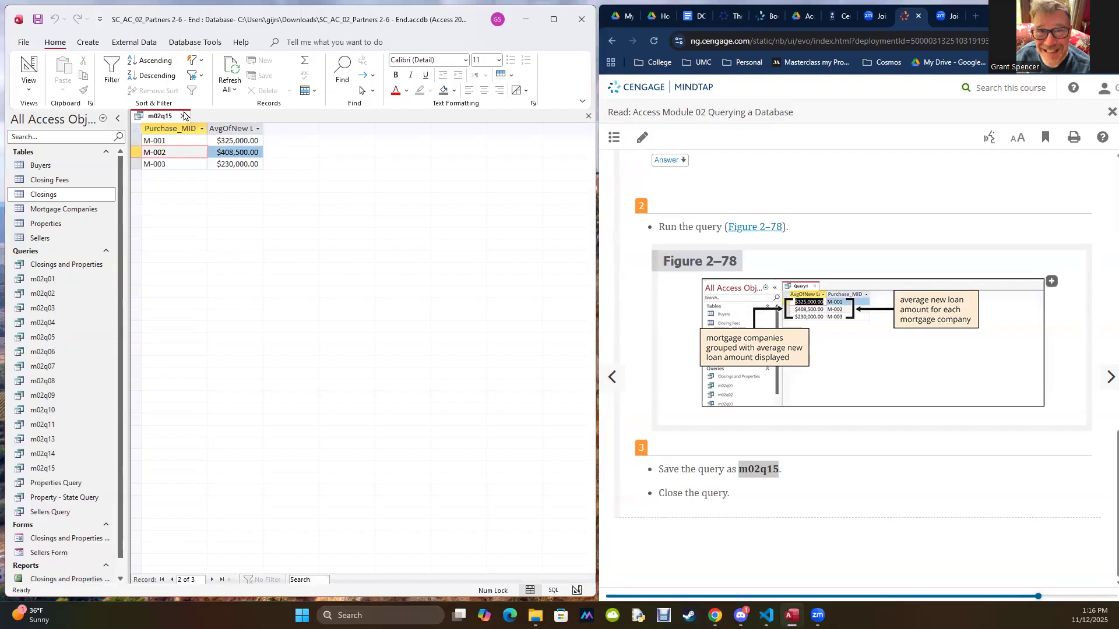
left_click(287, 332)
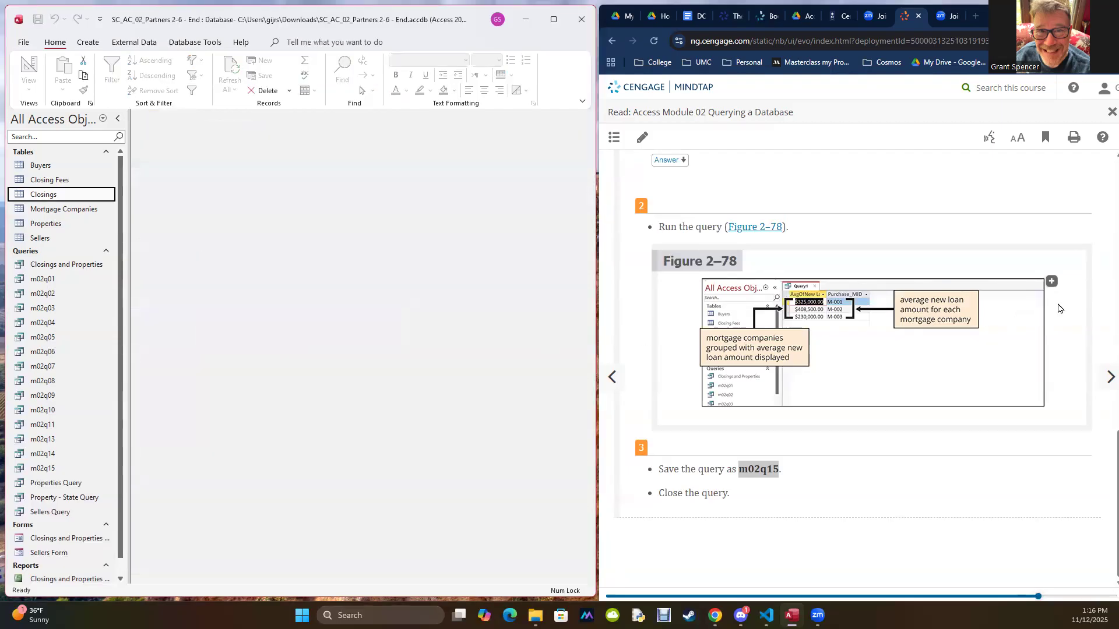
left_click(1095, 379)
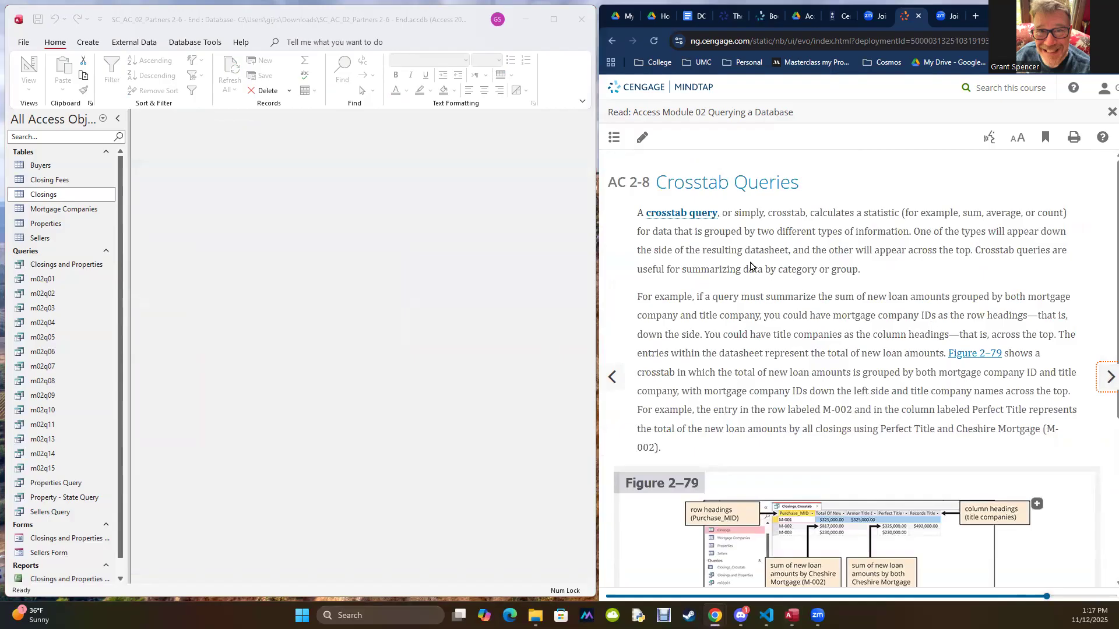
left_click_drag(667, 183, 728, 183)
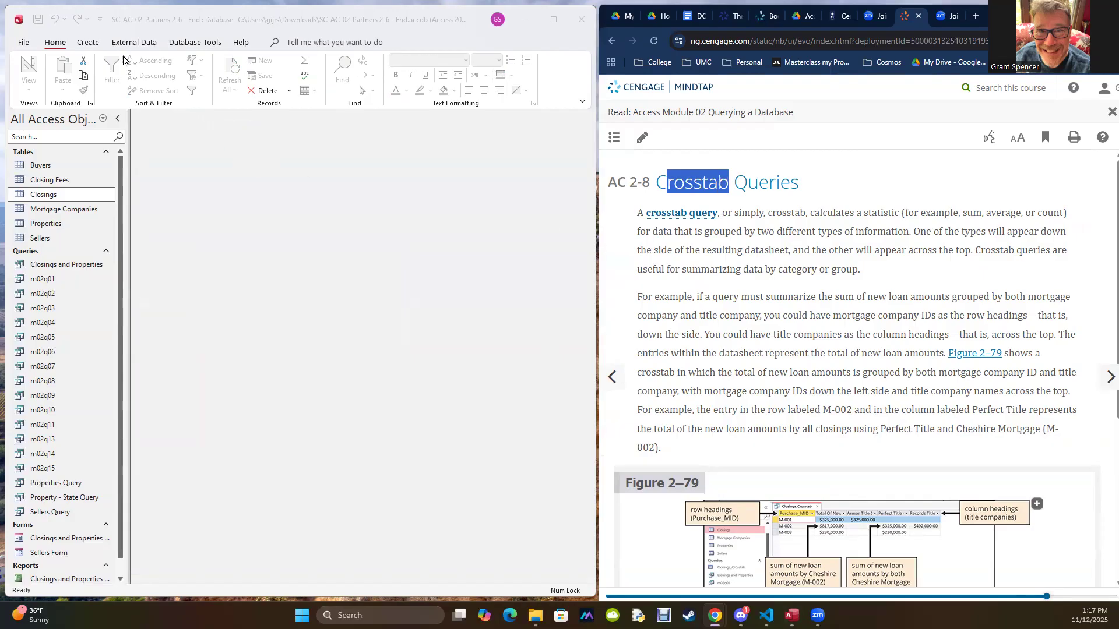
left_click(96, 45)
left_click(89, 44)
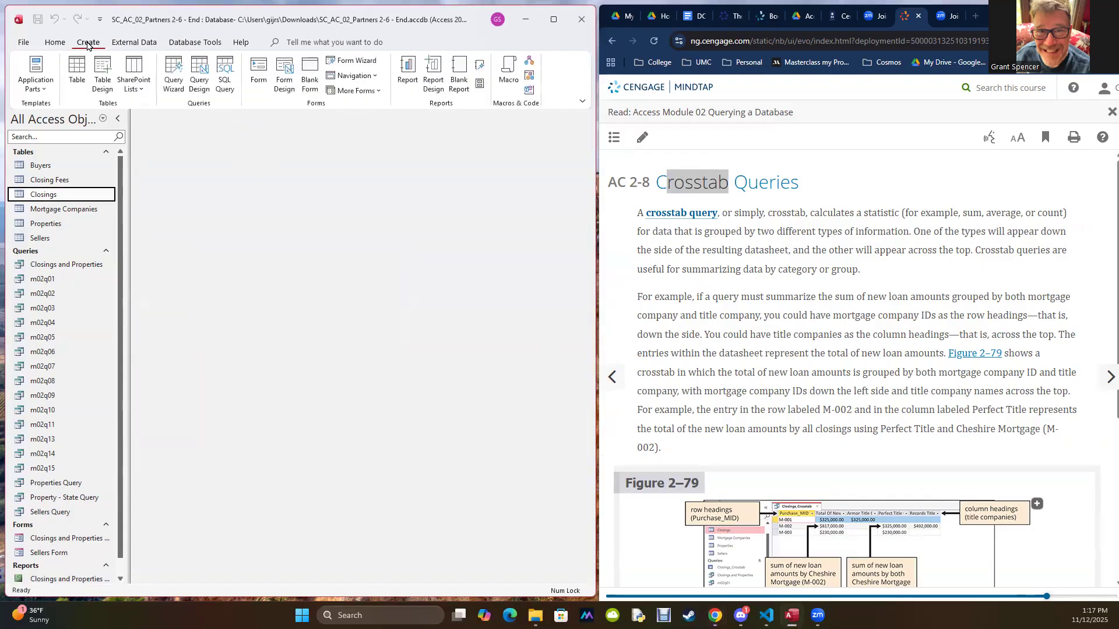
left_click(172, 80)
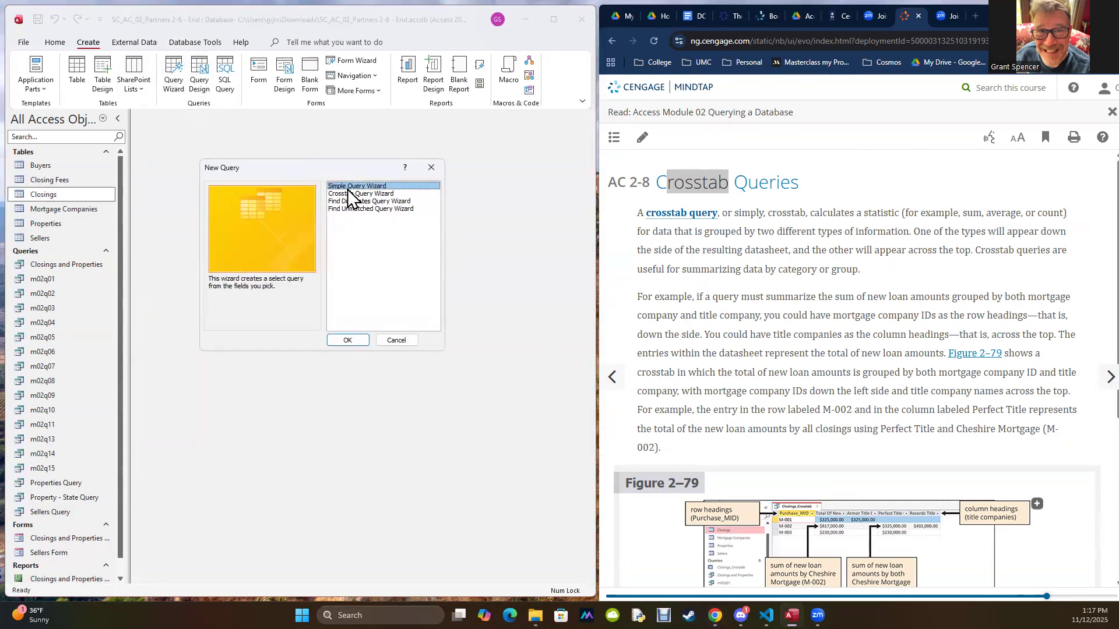
left_click(398, 341)
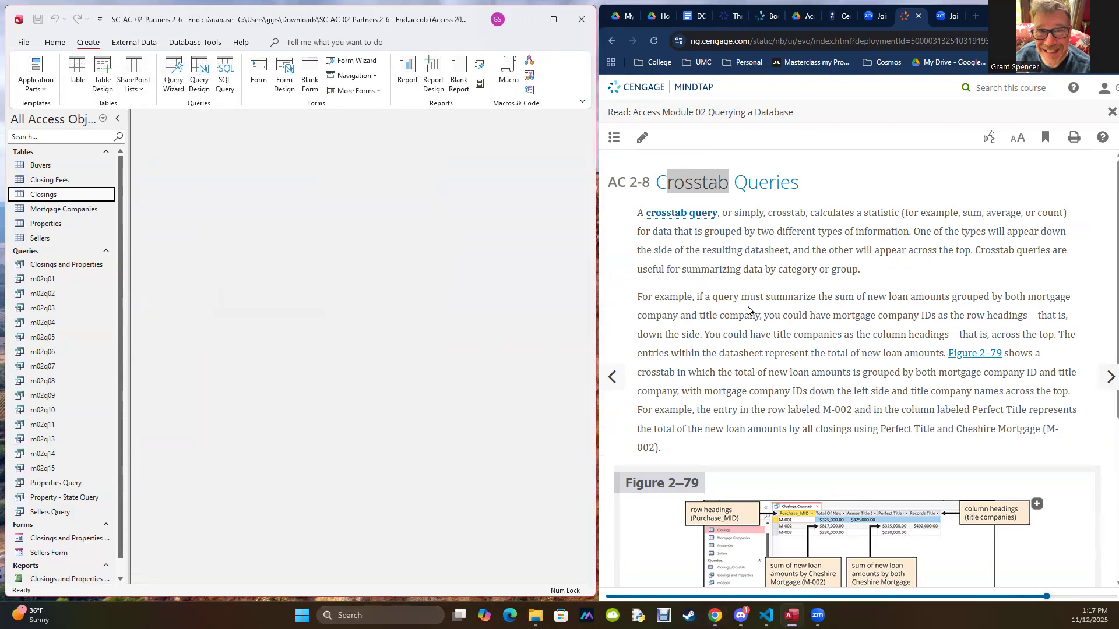
Step: Skim the textbook's overview of crosstab queries and advance to section AC 2-8a, To Create a Crosstab Query
scroll(758, 282, "down", 5)
scroll(759, 282, "up", 5)
scroll(760, 282, "down", 4)
scroll(911, 285, "up", 1)
left_click(1110, 377)
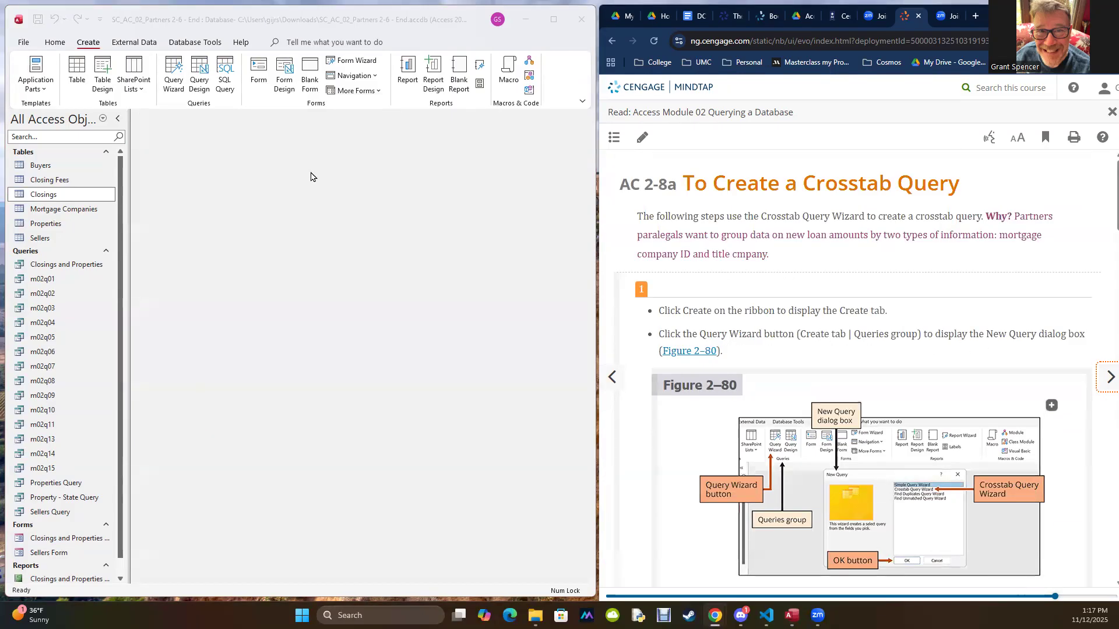
Step: Start a new query using the Crosstab Query Wizard
left_click(170, 66)
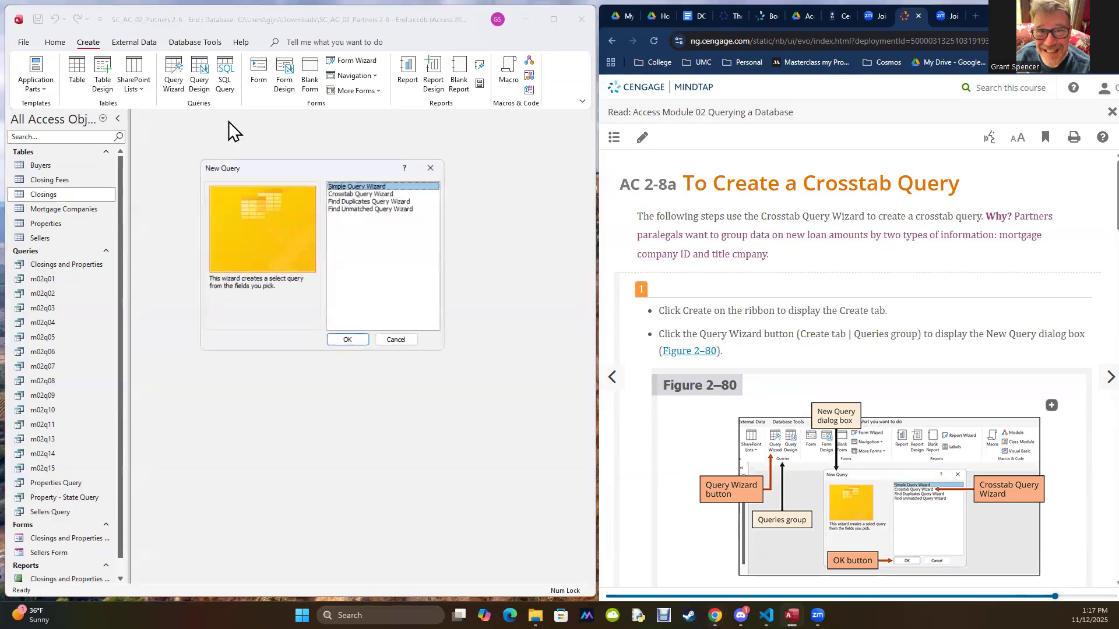
left_click(361, 194)
left_click(358, 340)
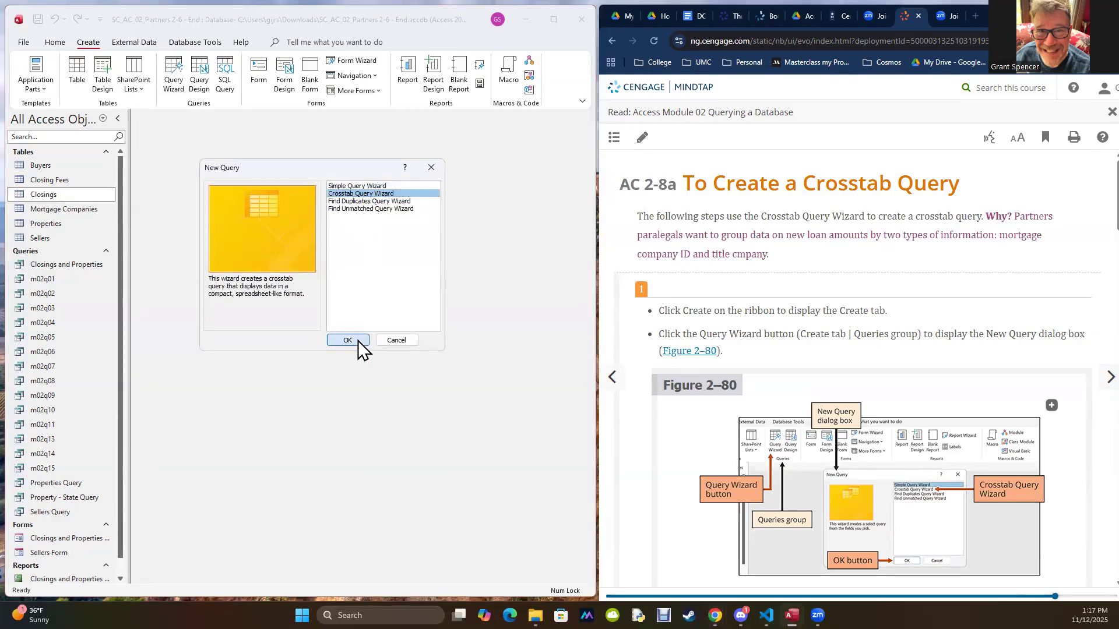
Step: Following the textbook's steps 2 and 3, choose the Closings table as the source for the crosstab query
scroll(641, 303, "down", 7)
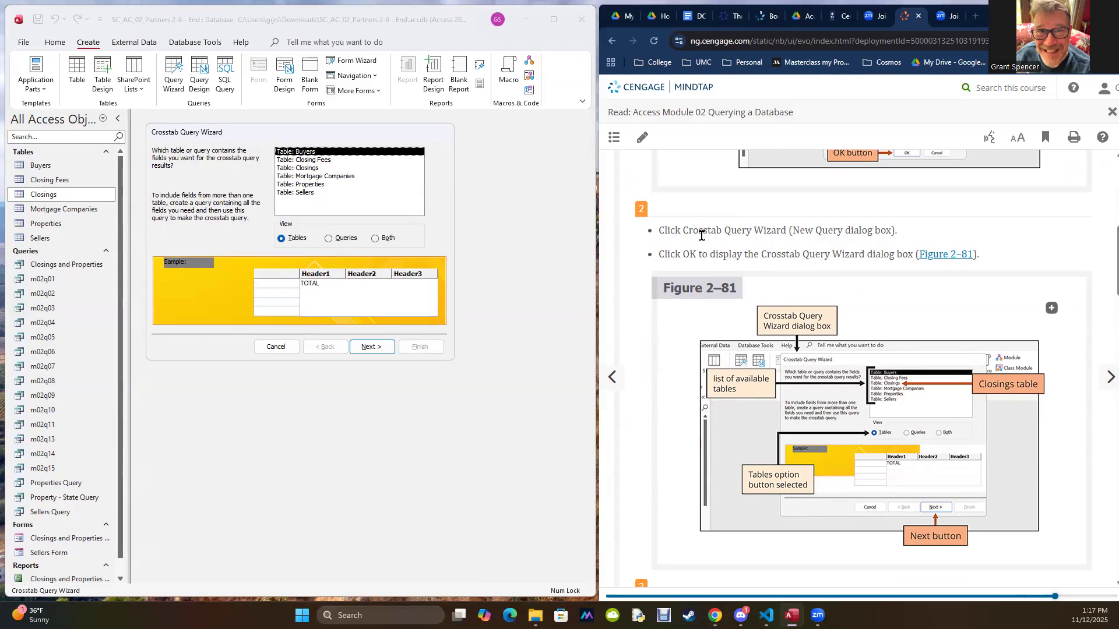
scroll(704, 249, "up", 4)
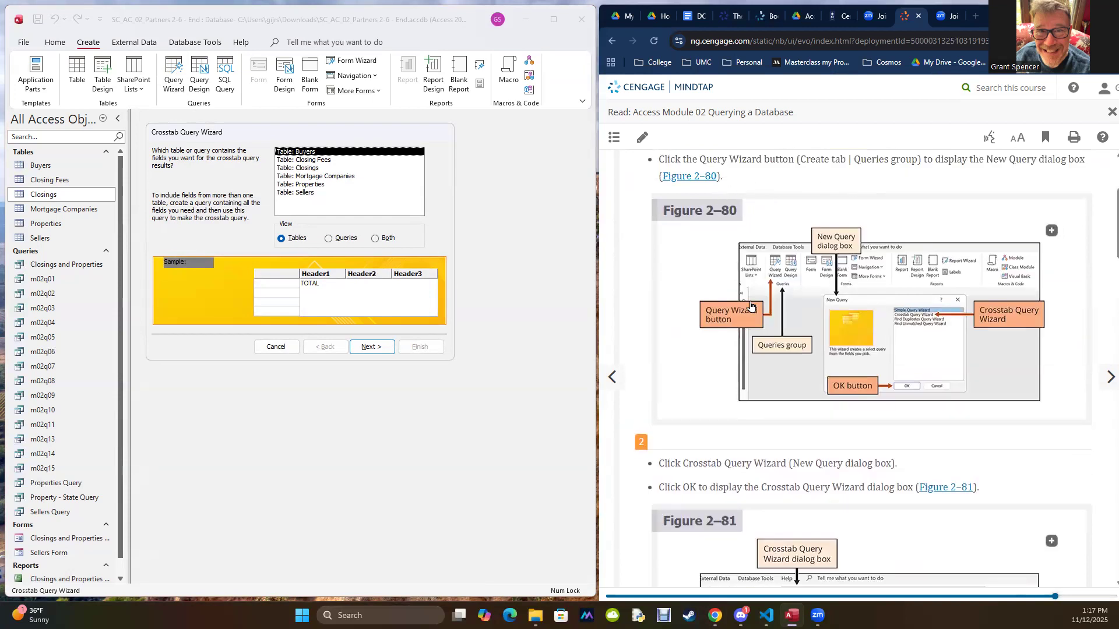
scroll(751, 308, "down", 1)
scroll(751, 307, "down", 2)
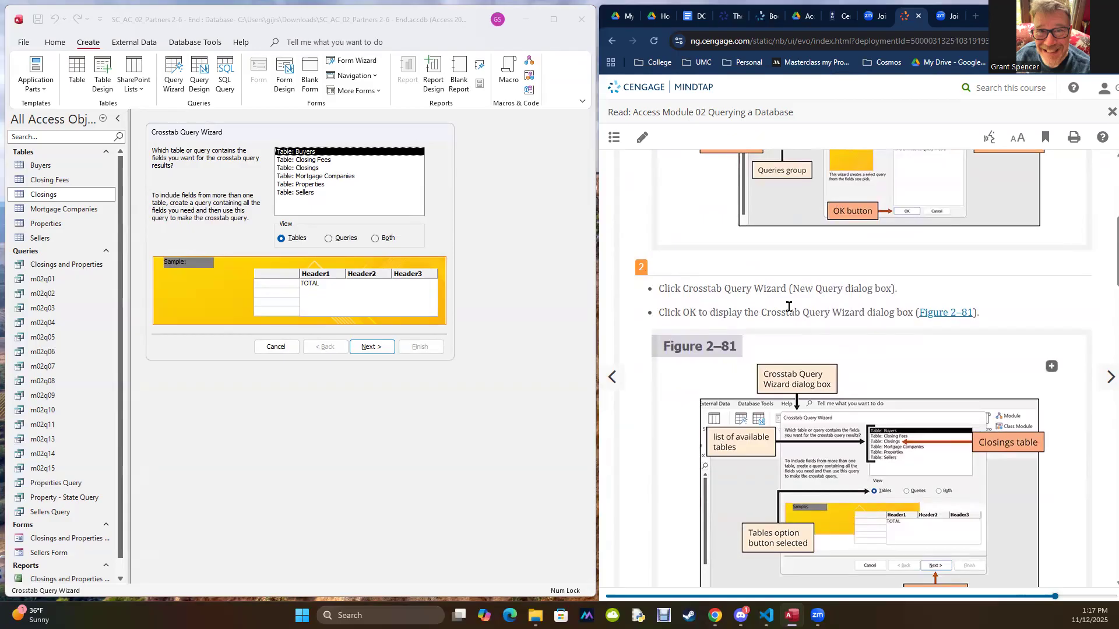
scroll(868, 314, "down", 4)
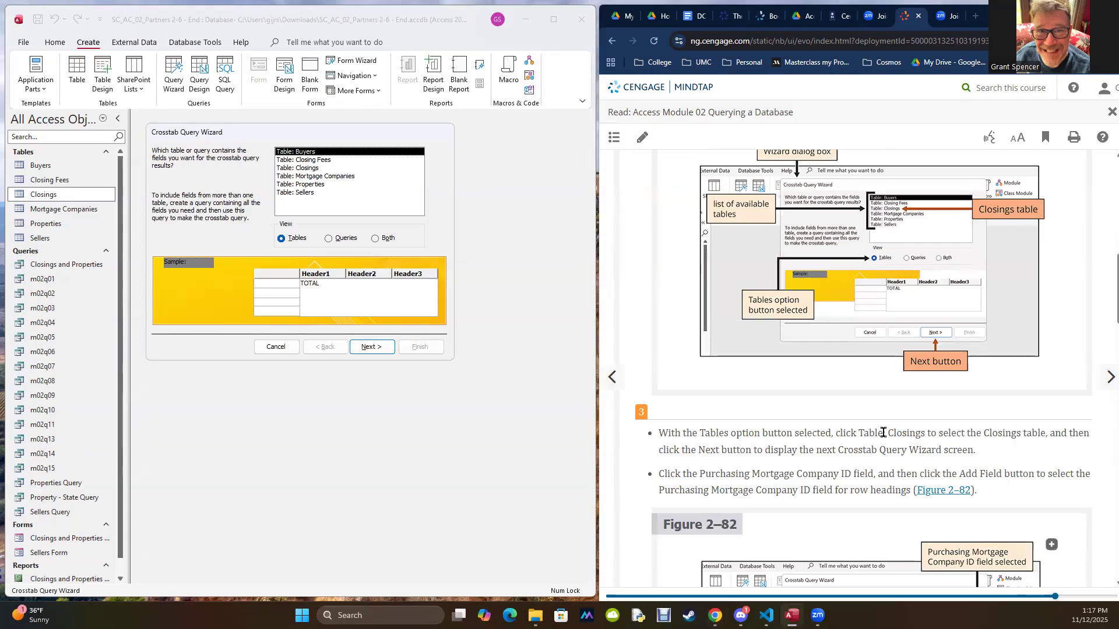
left_click(293, 169)
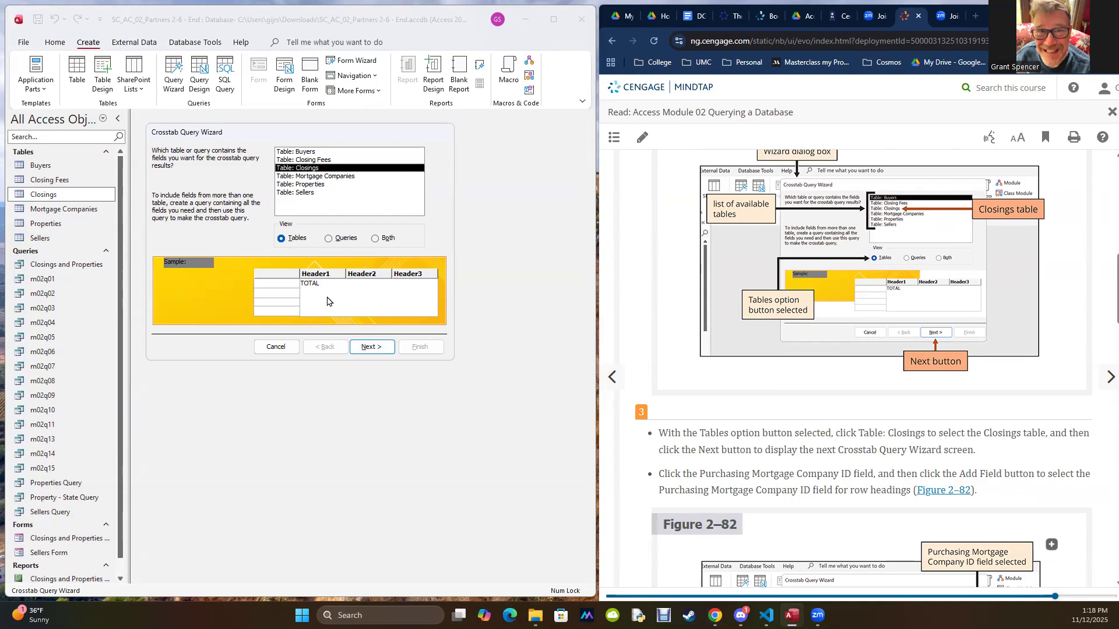
left_click(367, 347)
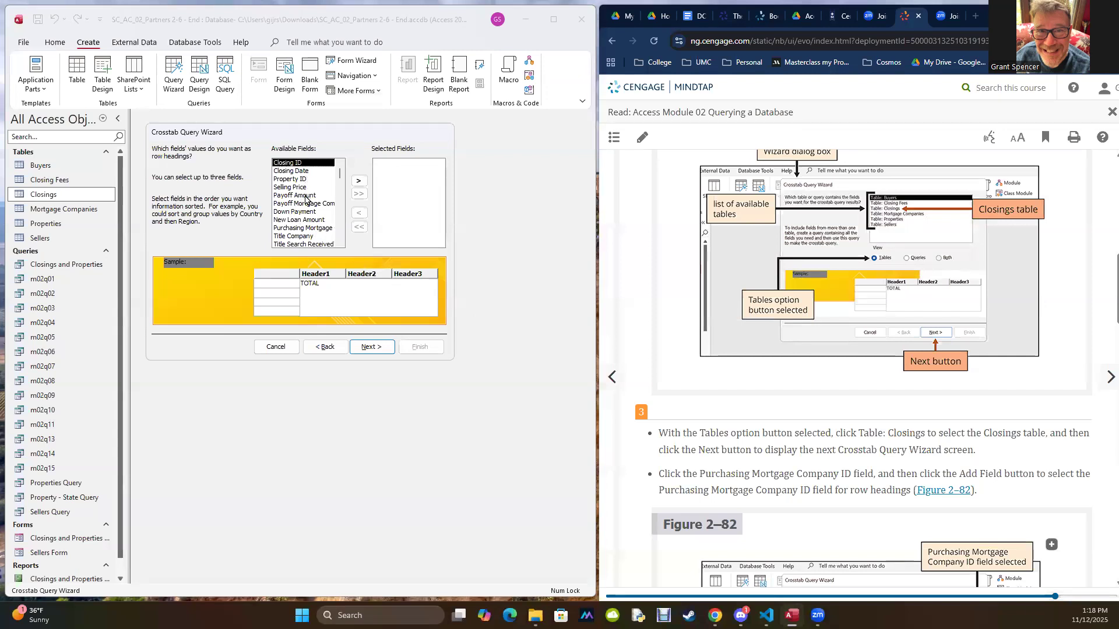
Step: Add the Purchasing Mortgage Company ID field as the crosstab's row heading and recheck the selected source table
scroll(306, 211, "down", 1)
left_click(303, 220)
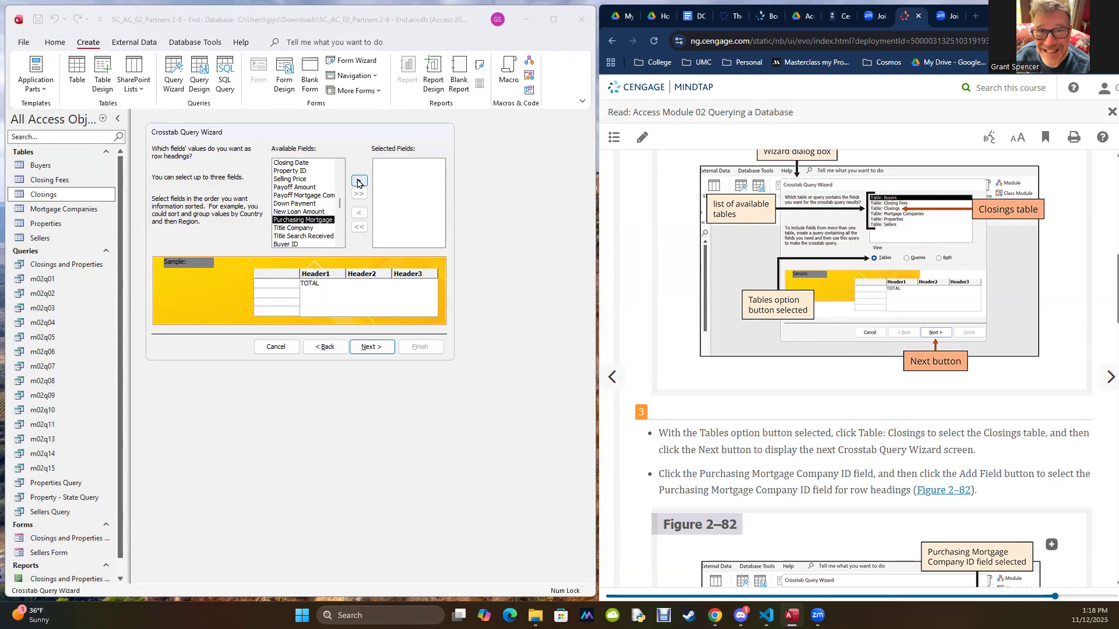
left_click(357, 181)
scroll(665, 280, "down", 3)
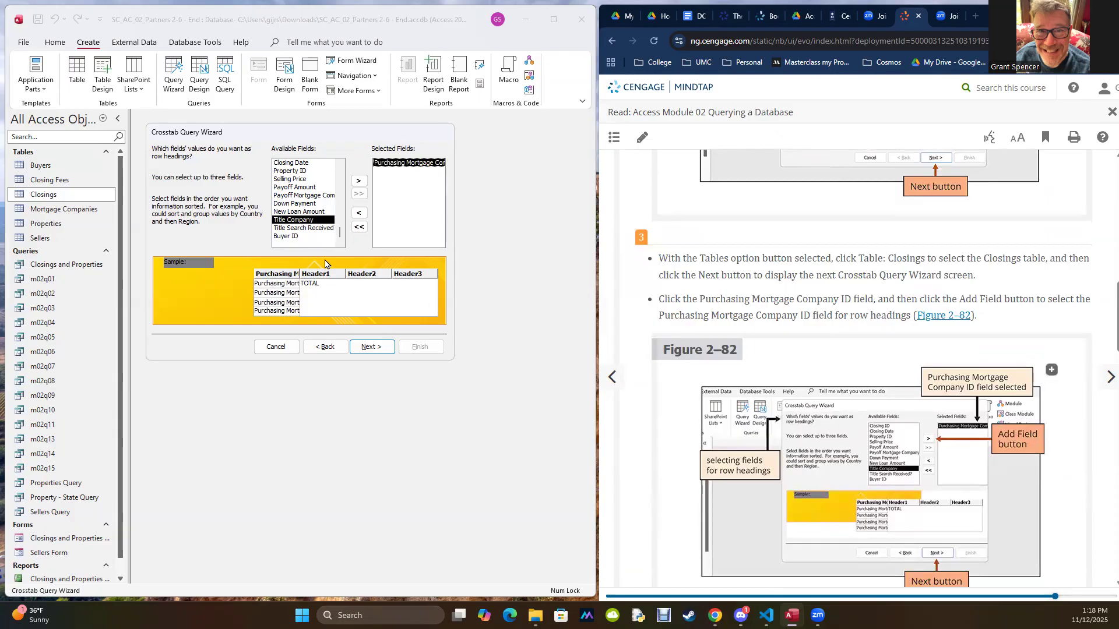
left_click(318, 347)
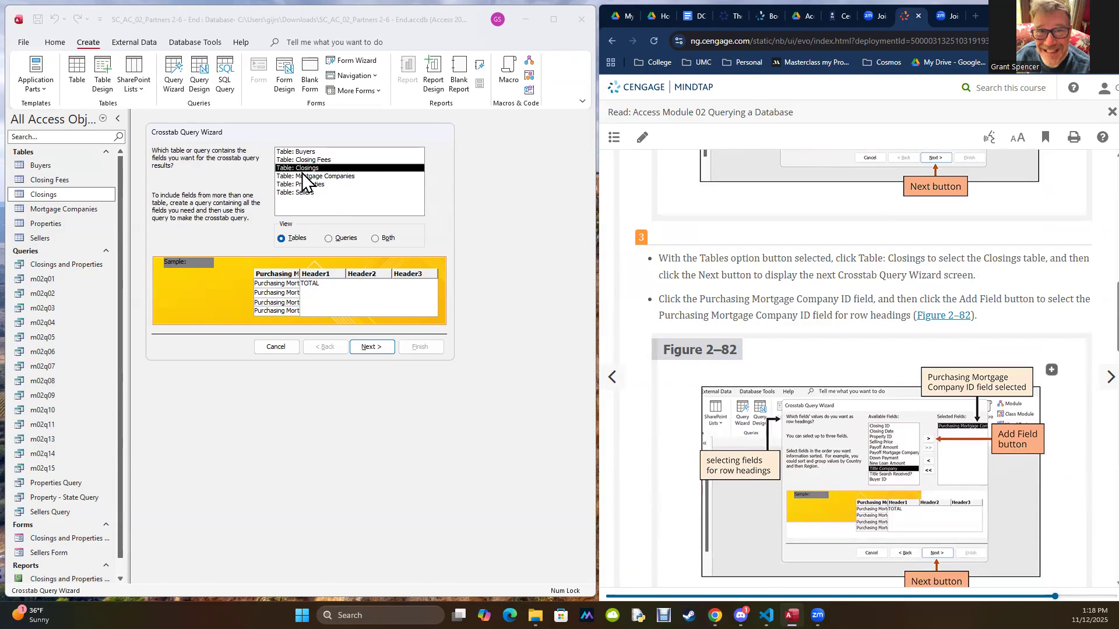
left_click(365, 345)
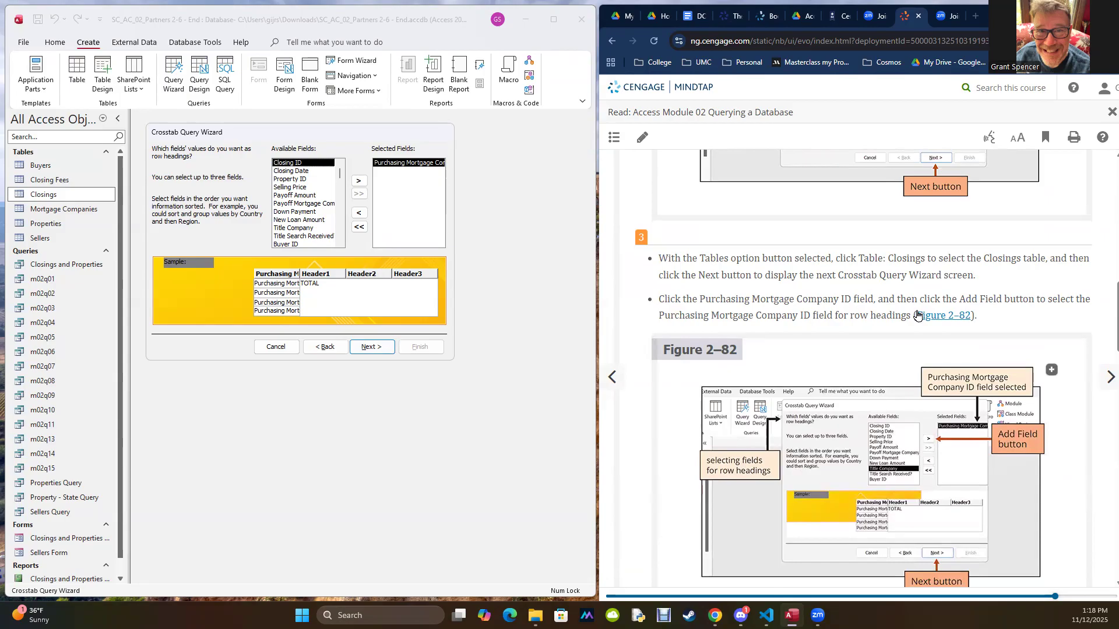
Step: Following the textbook's step 4, use the Title Company field for the crosstab's column headings
scroll(839, 328, "down", 7)
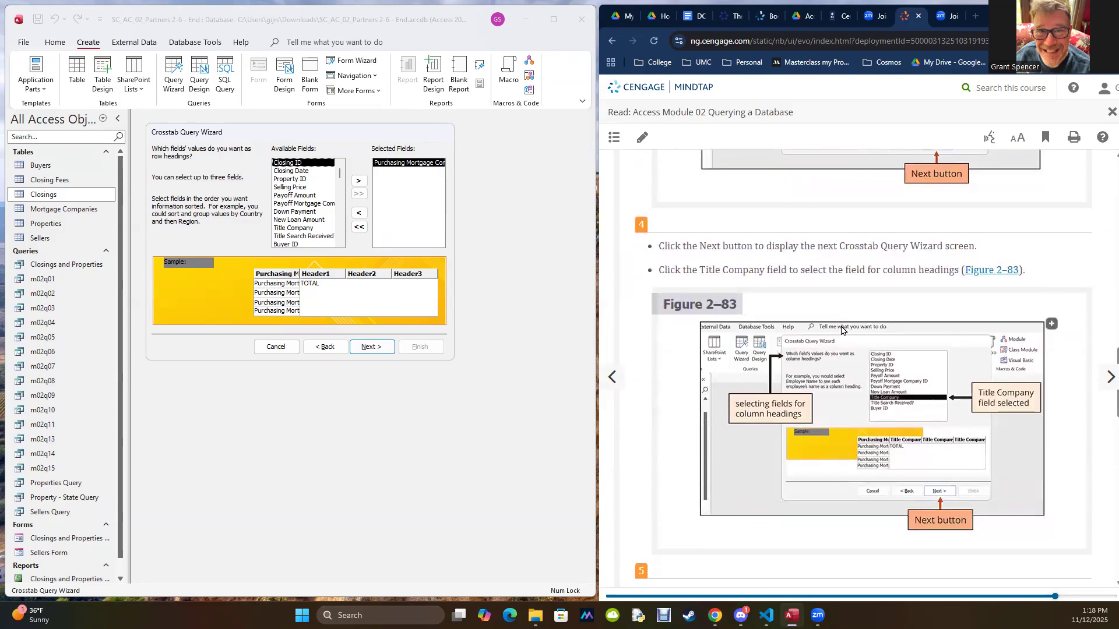
left_click(368, 347)
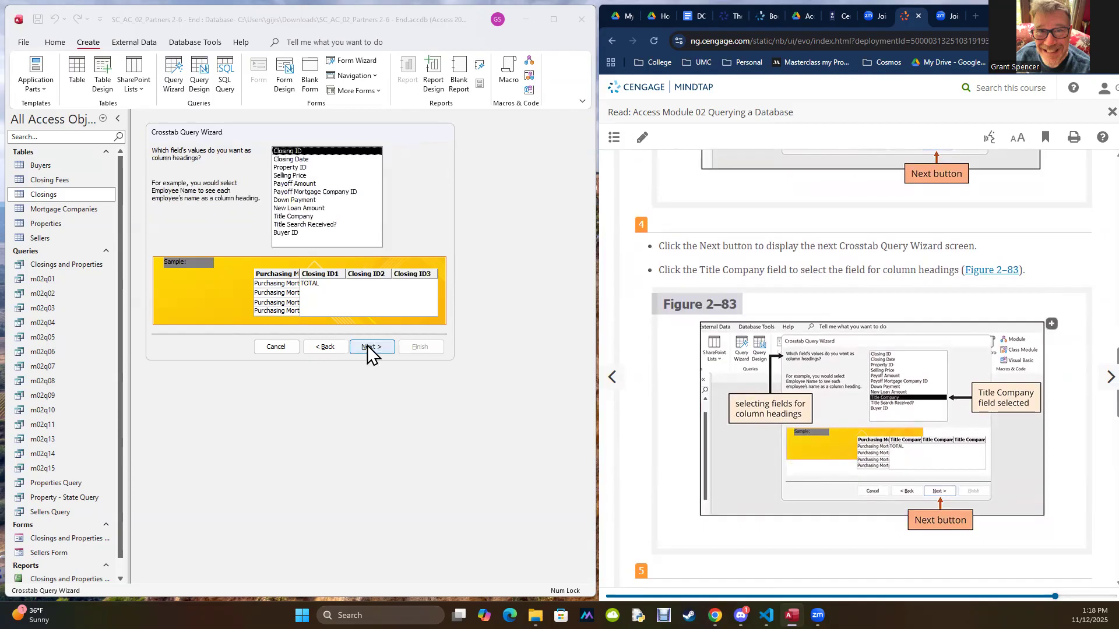
left_click(293, 217)
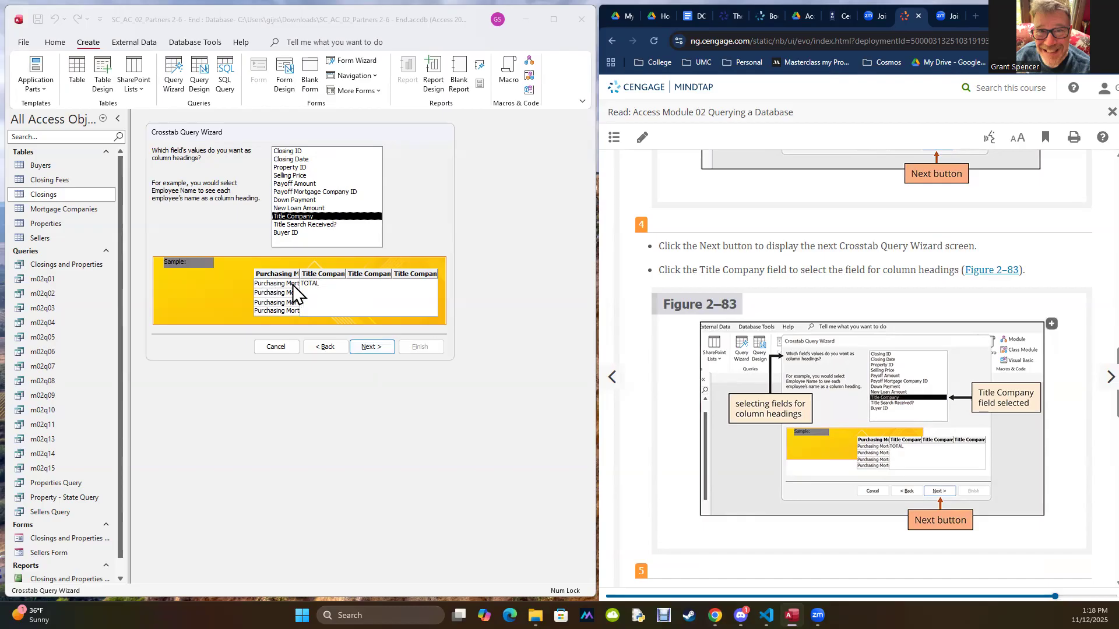
left_click(373, 353)
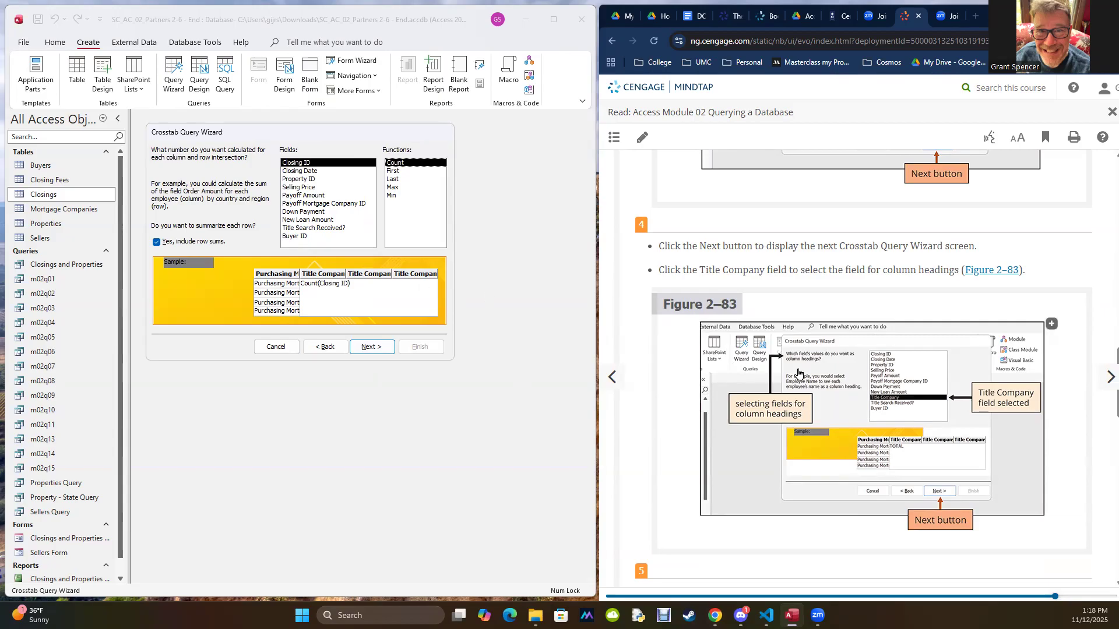
Step: Following the textbook's step 5, calculate the Sum of New Loan Amount at each row and column intersection
scroll(799, 373, "down", 7)
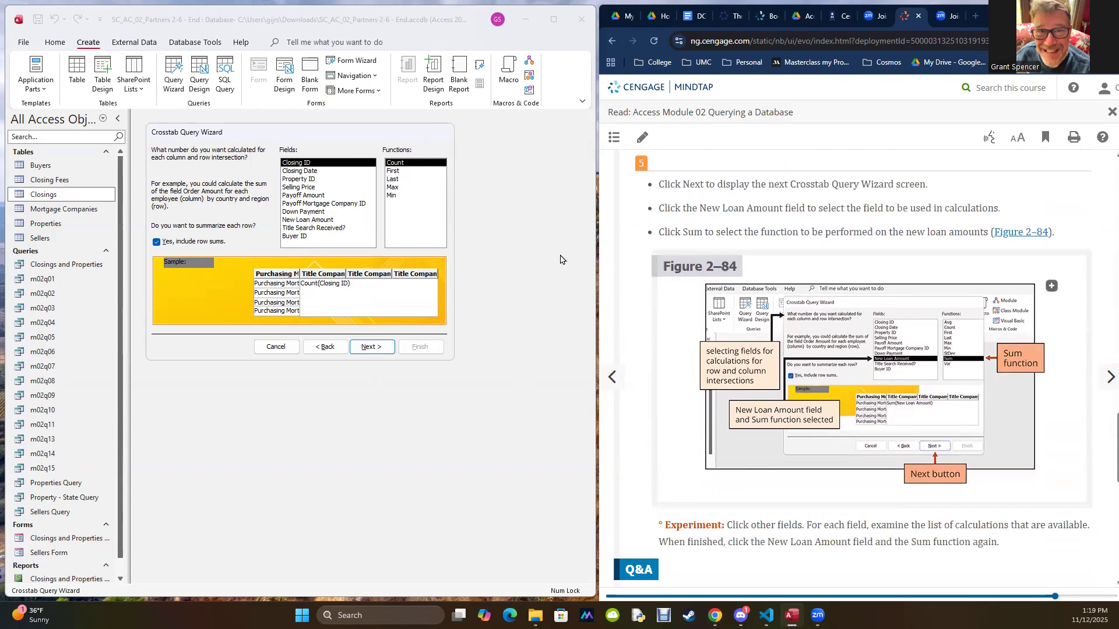
left_click(317, 221)
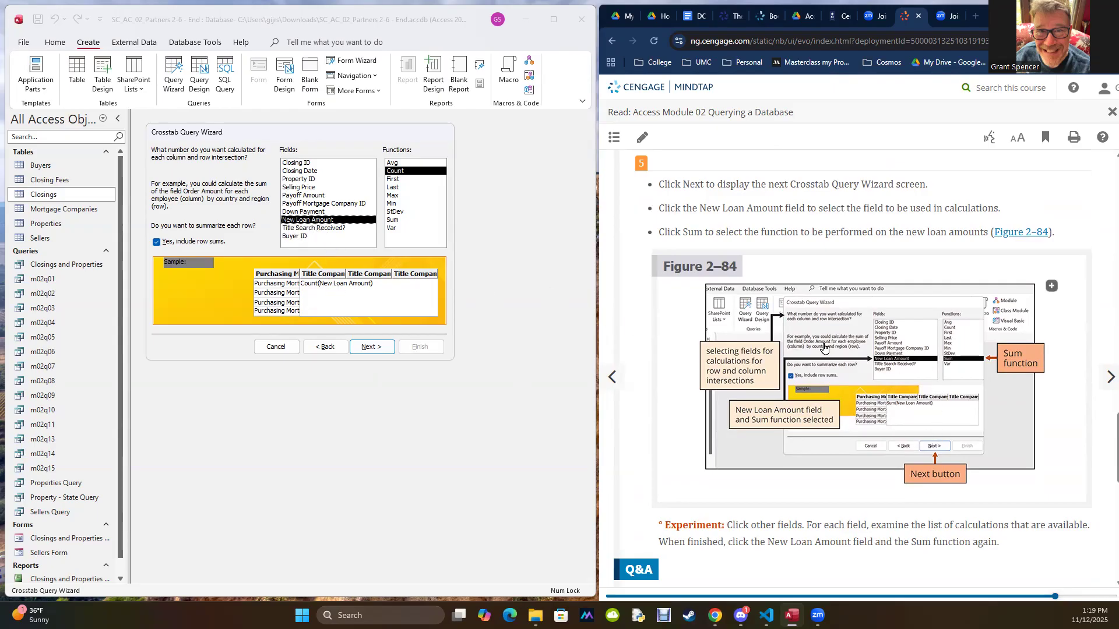
left_click(394, 222)
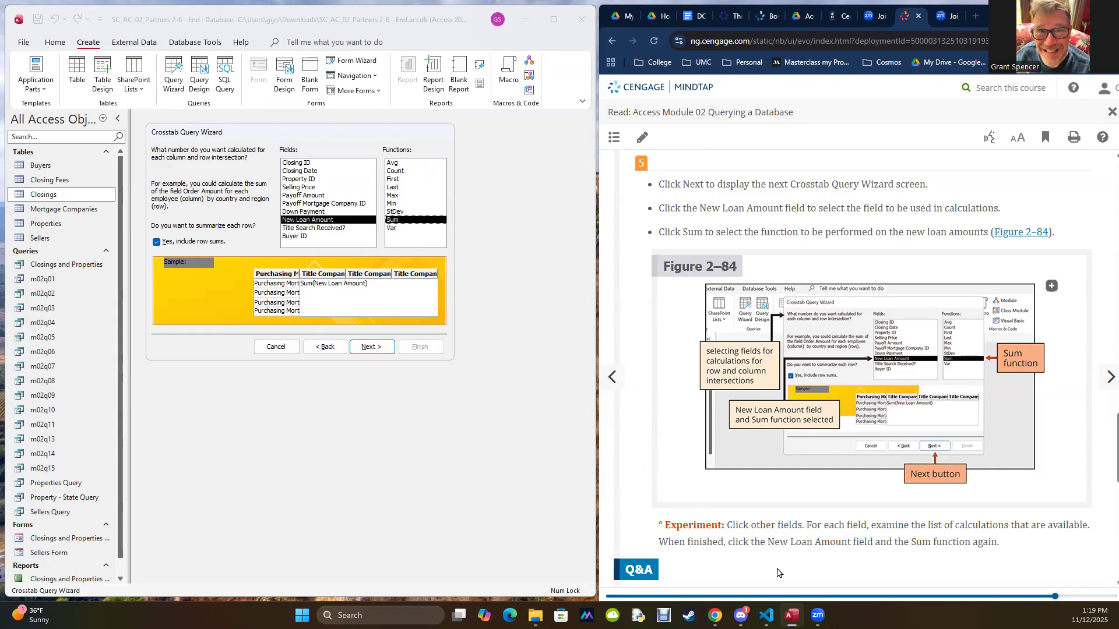
scroll(800, 506, "down", 4)
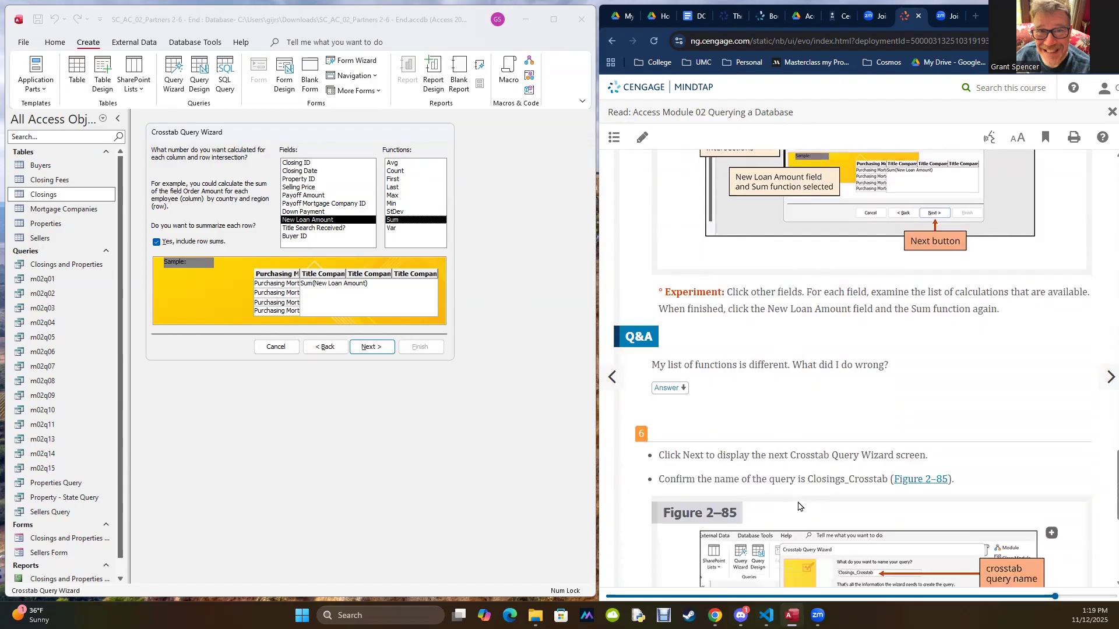
scroll(798, 506, "up", 4)
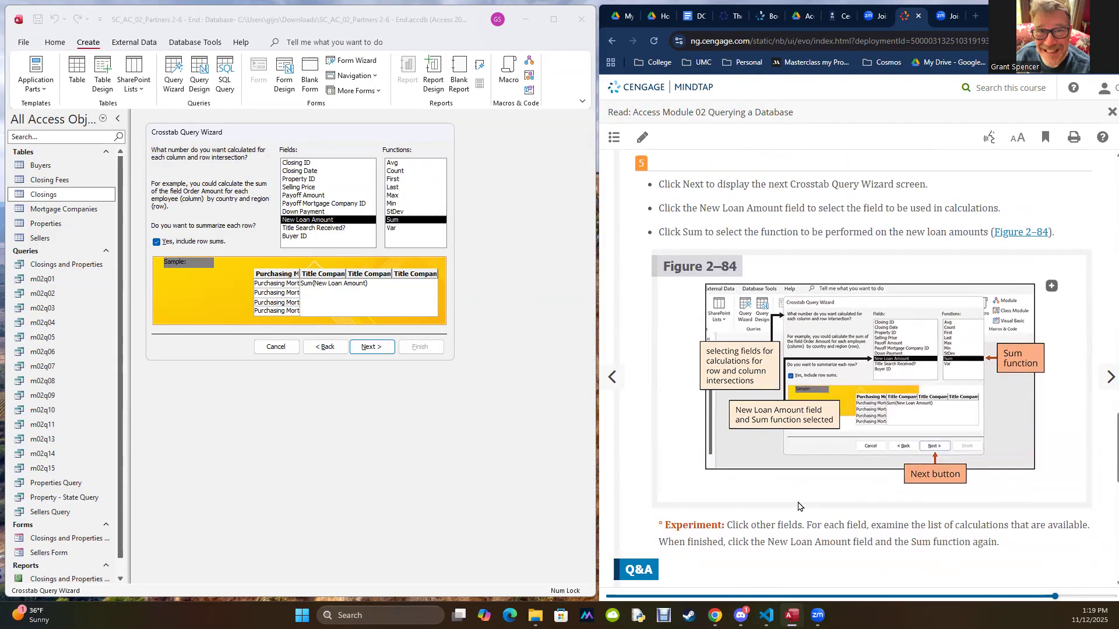
scroll(799, 506, "down", 3)
left_click(371, 348)
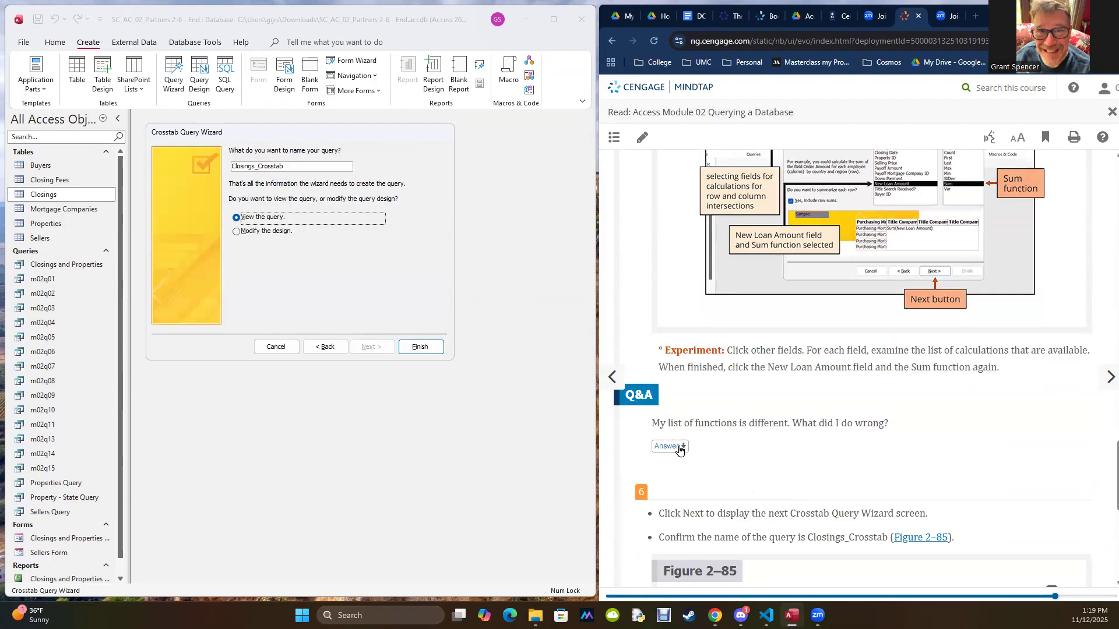
Step: Check the textbook's steps 6 and 7, keep the query name Closings_Crosstab, and finish the wizard to view the query
scroll(680, 452, "down", 2)
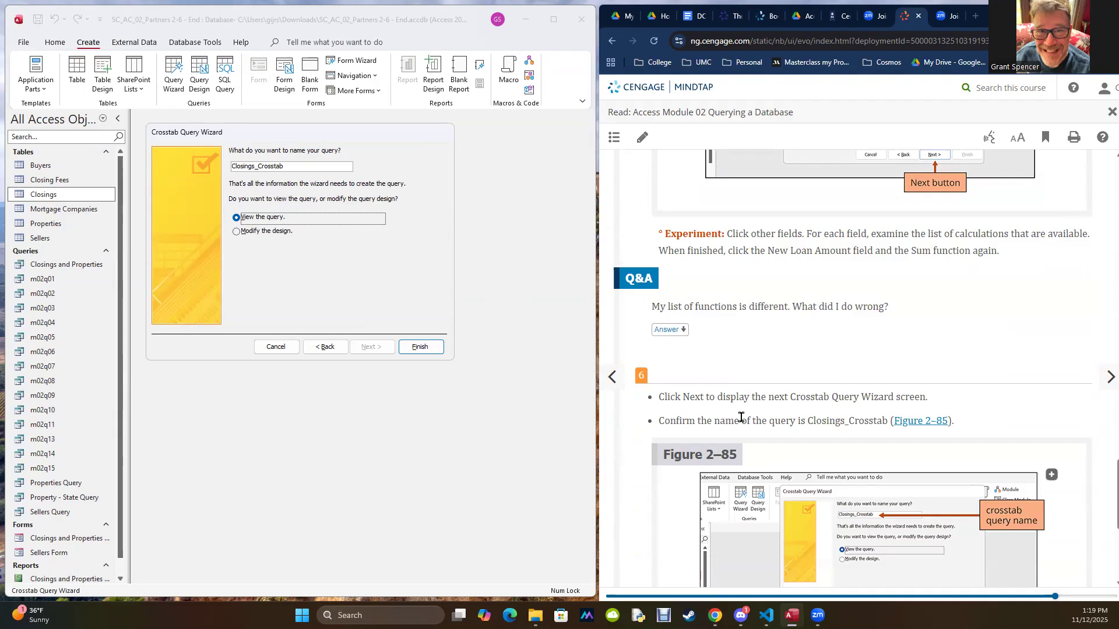
scroll(741, 417, "down", 3)
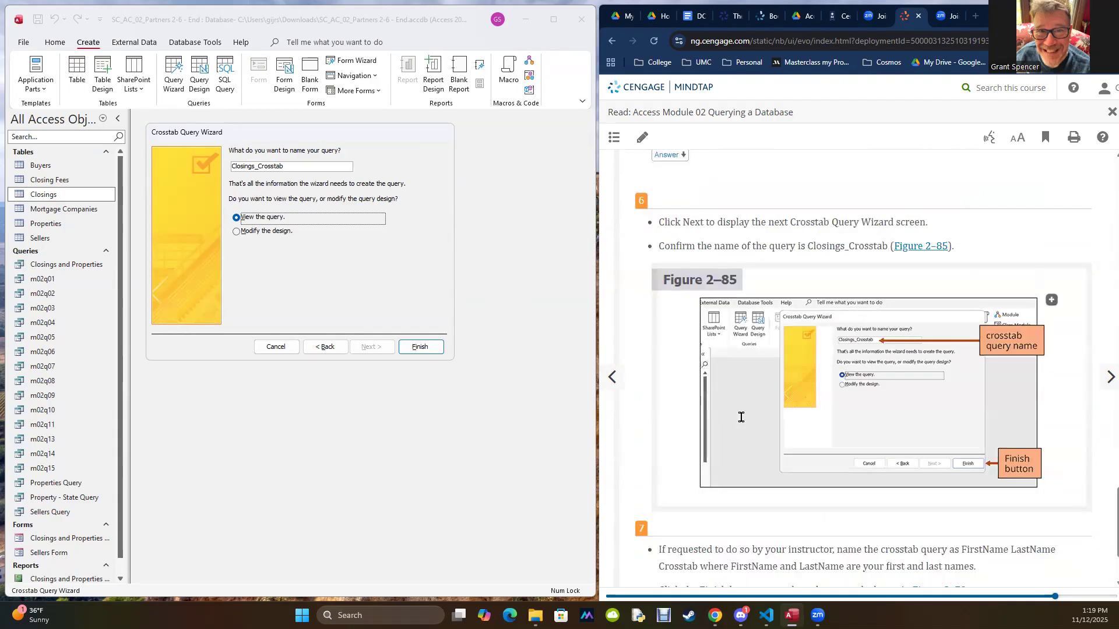
scroll(740, 418, "down", 2)
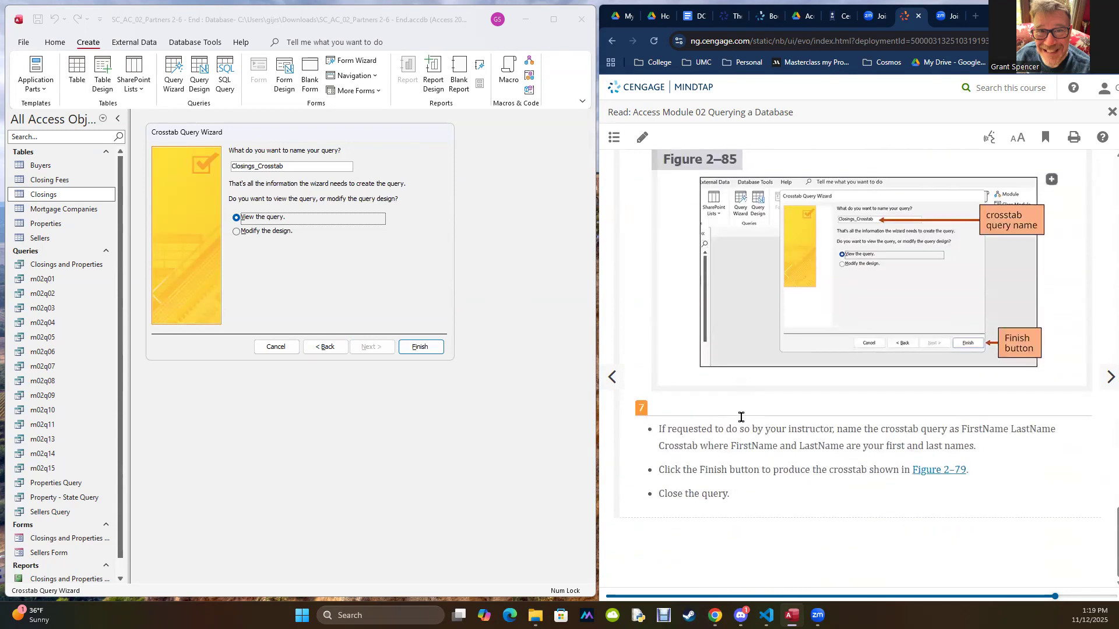
left_click(417, 347)
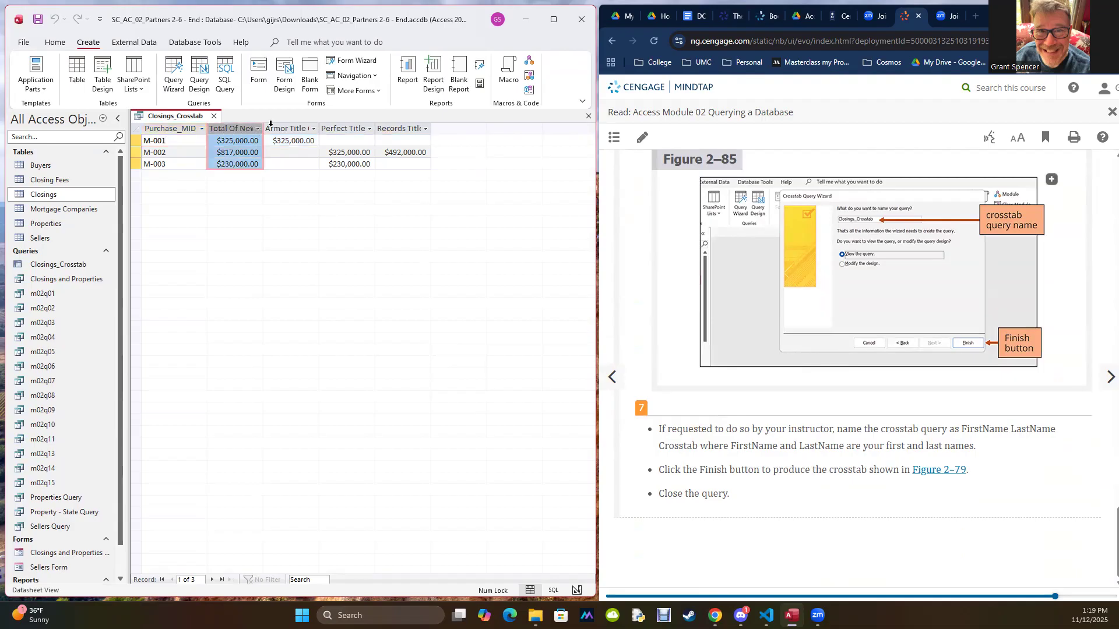
Step: Examine the Armor Title and Perfect Title columns of the crosstab and review the textbook's crosstab steps through step 7
left_click(280, 129)
left_click(337, 128)
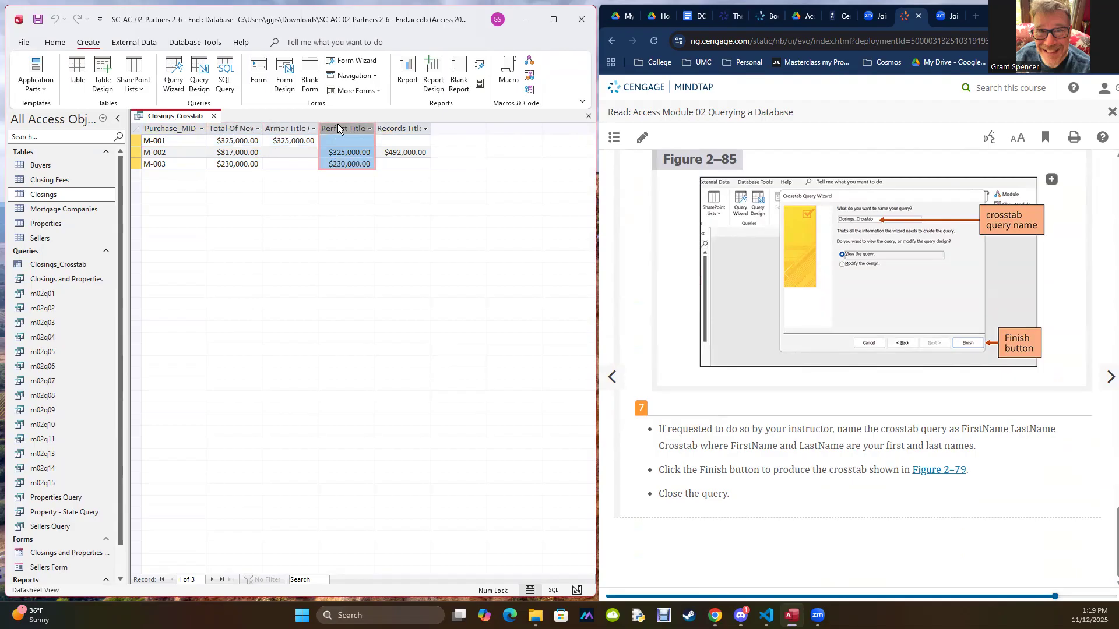
scroll(901, 309, "up", 10)
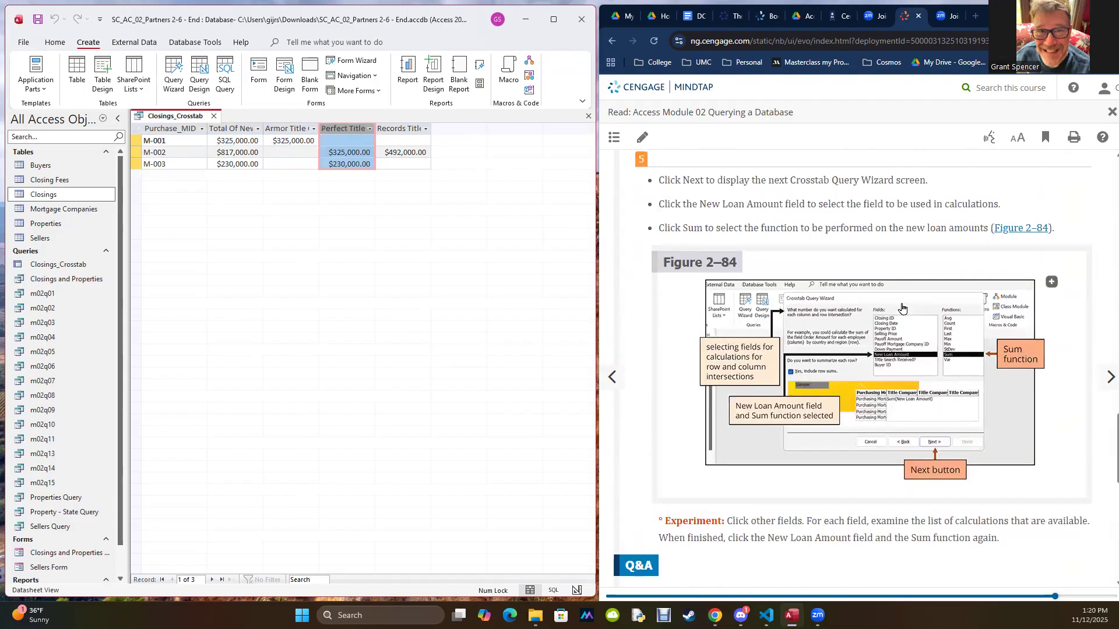
scroll(902, 309, "up", 4)
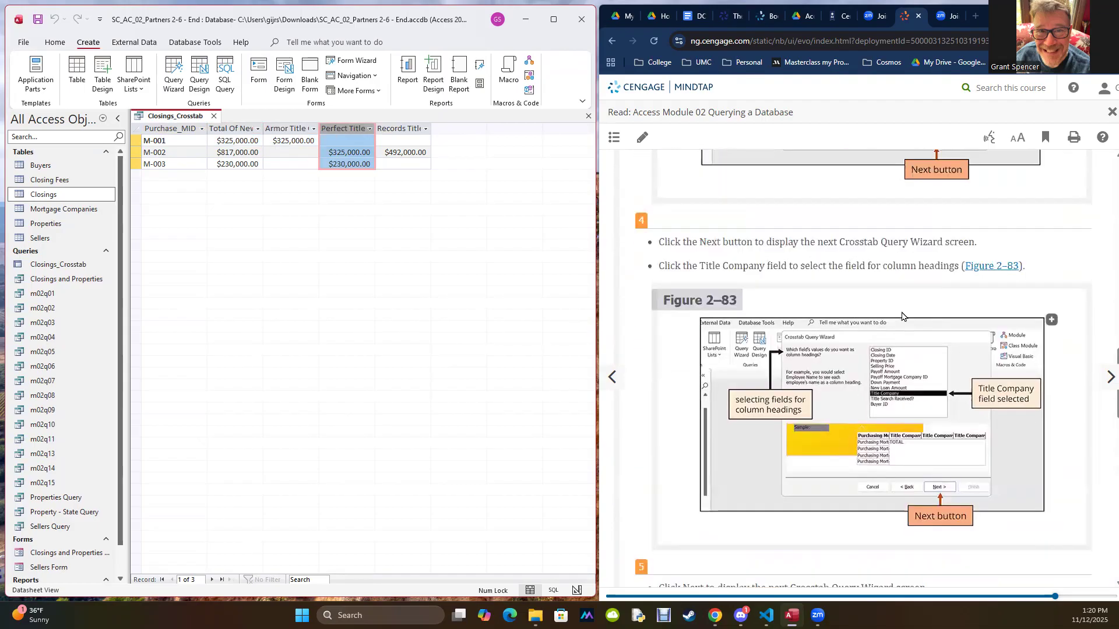
scroll(902, 316, "up", 5)
scroll(902, 316, "down", 10)
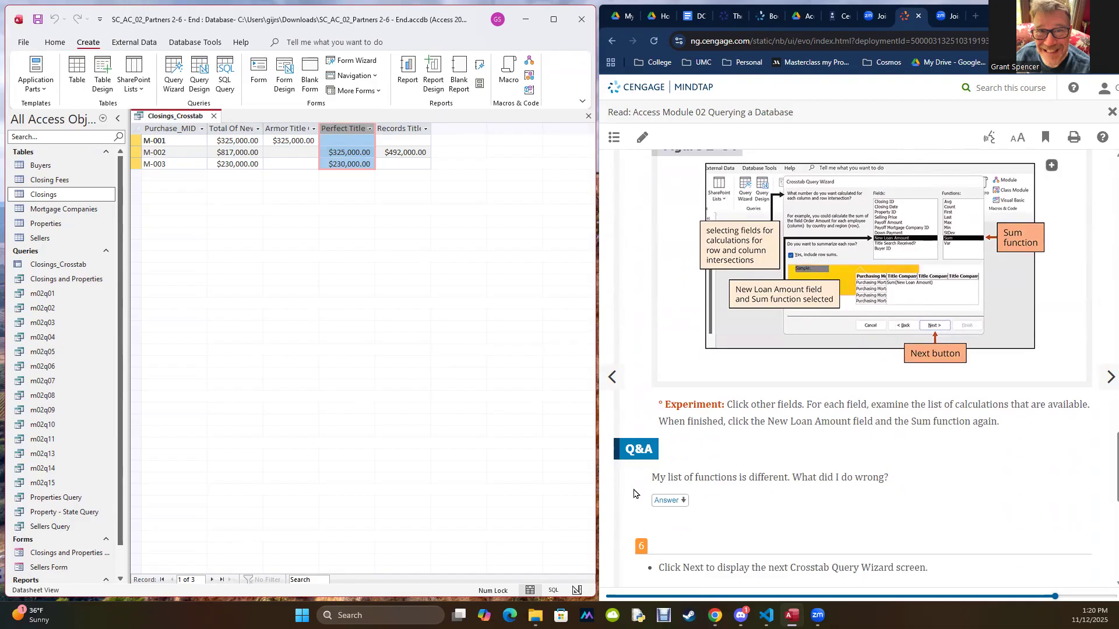
scroll(637, 507, "down", 8)
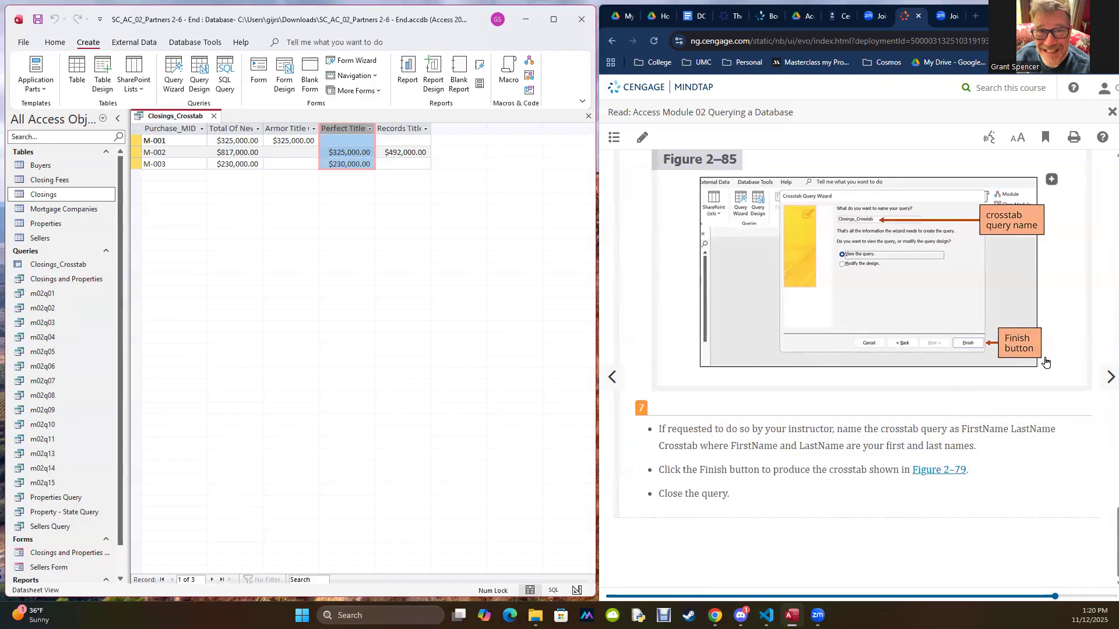
Step: Advance the textbook to section AC 2-9a, To Customize the Navigation Pane
left_click(1103, 373)
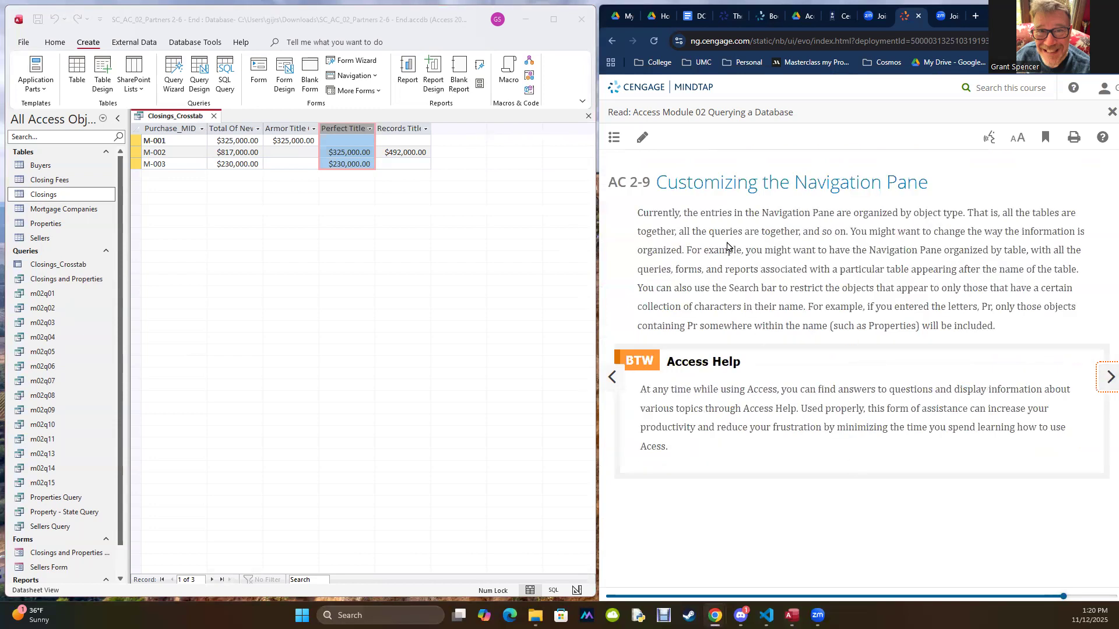
left_click(1092, 387)
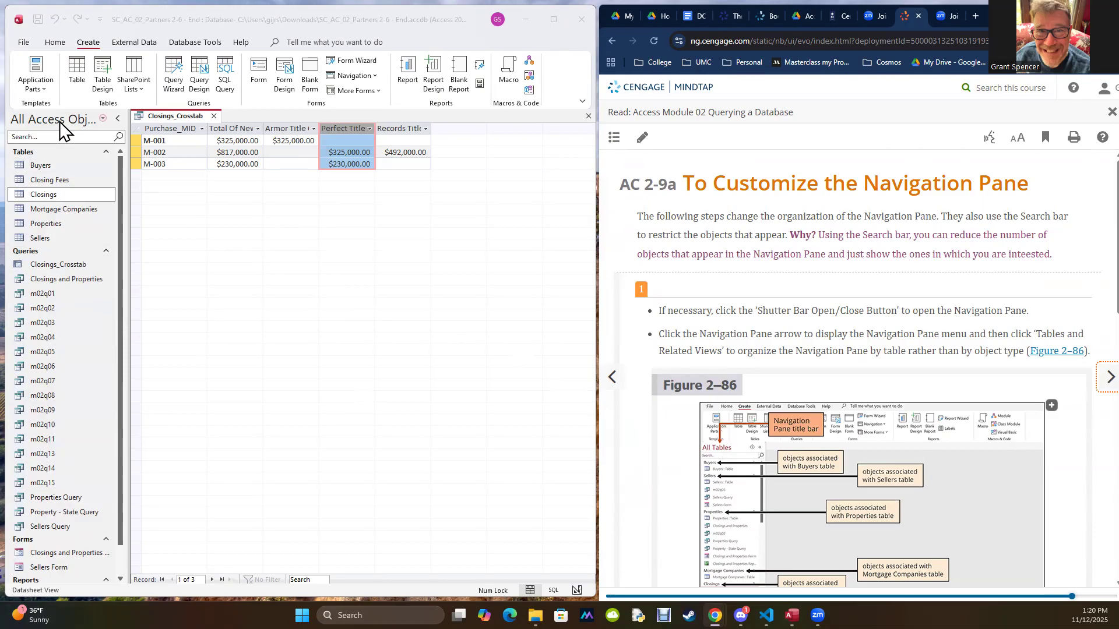
Step: Filter the Navigation Pane to the Tables group, and switch the filter to the Queries group
left_click(104, 119)
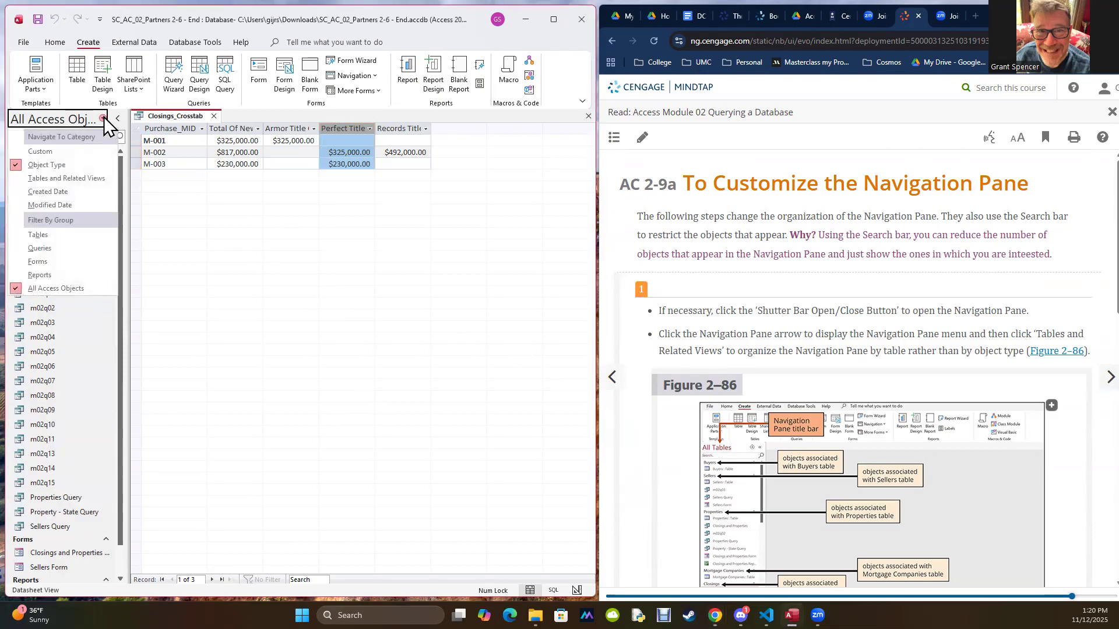
left_click(37, 235)
left_click(102, 119)
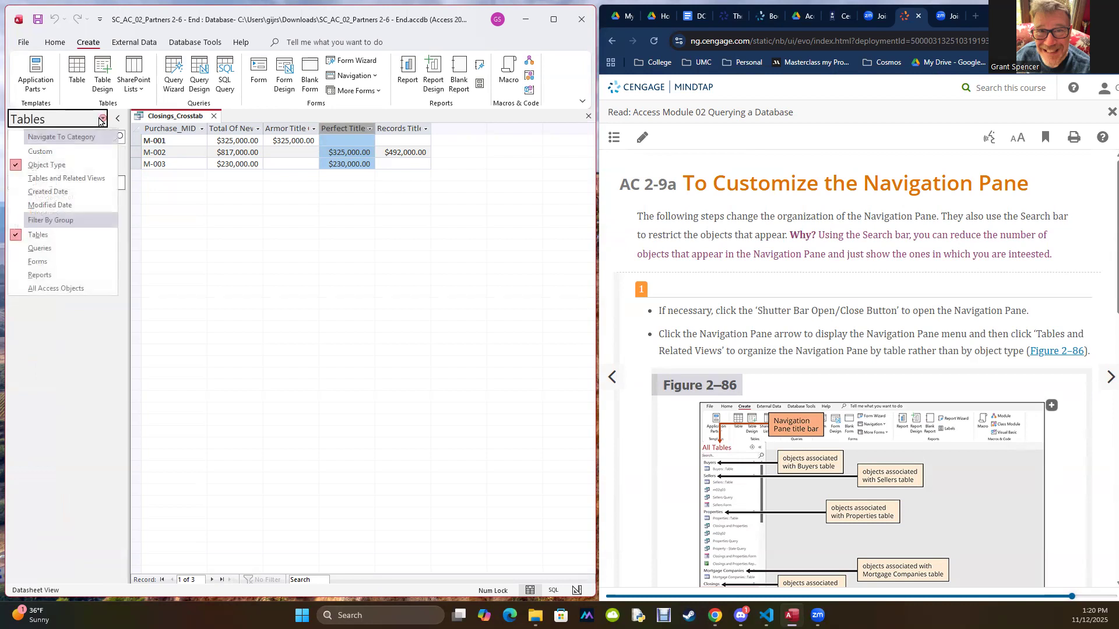
left_click(39, 249)
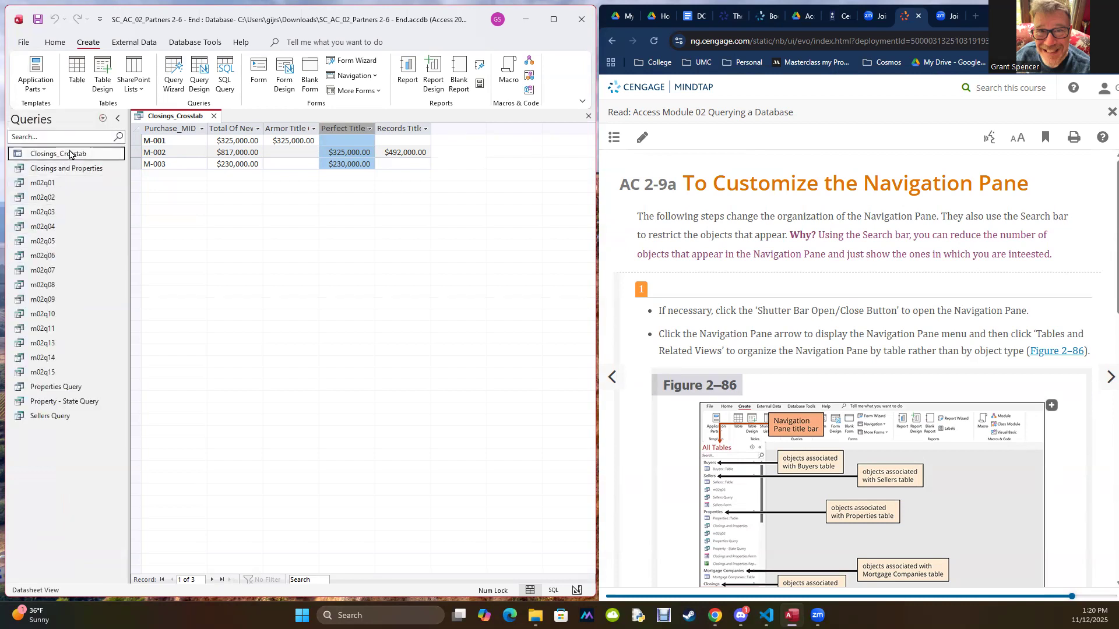
left_click(102, 119)
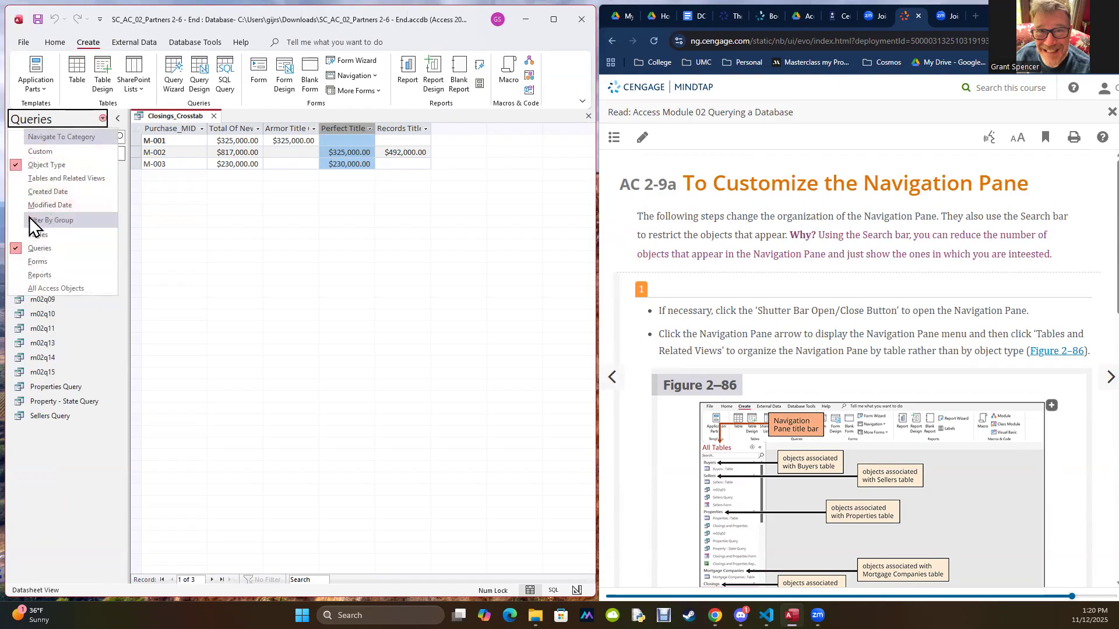
left_click(21, 249)
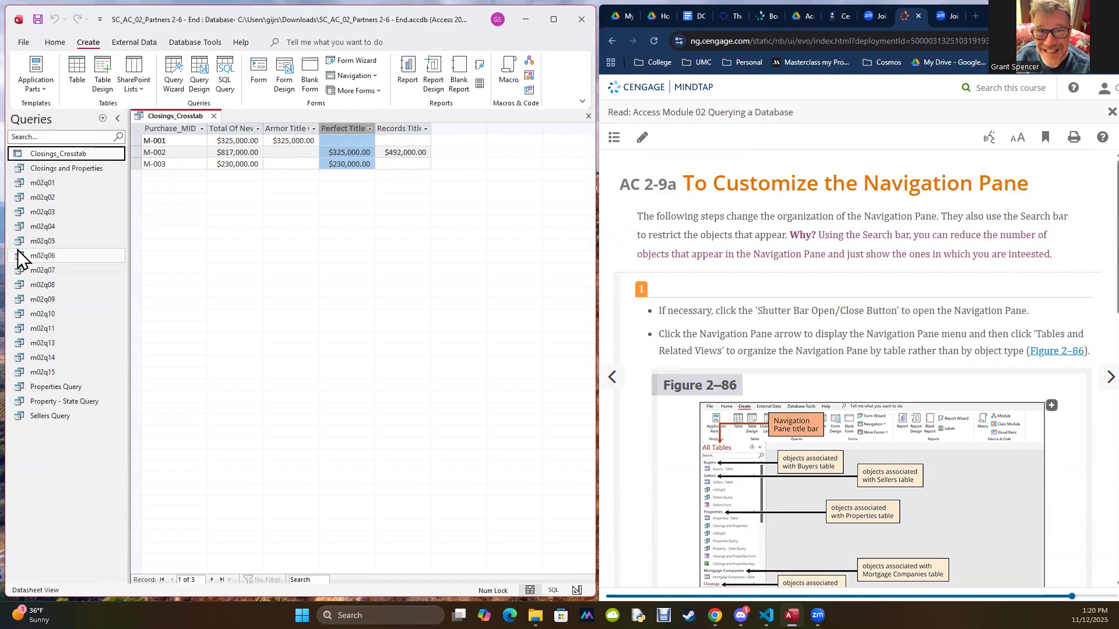
Step: Filter the Navigation Pane back to the Tables group, and collapse and reopen the pane
left_click(102, 120)
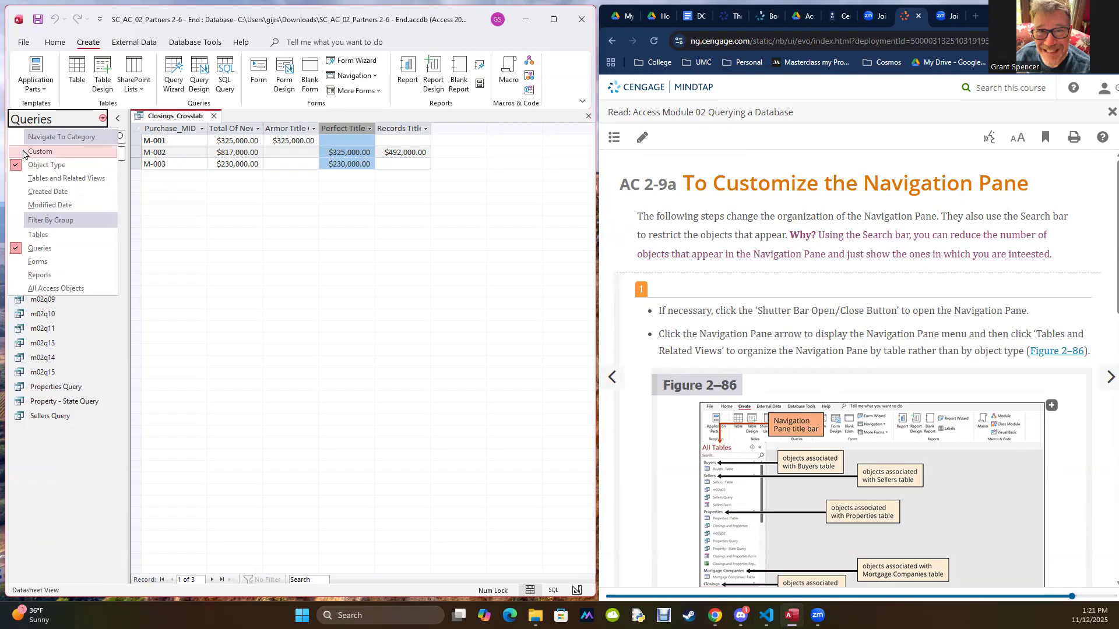
left_click(22, 236)
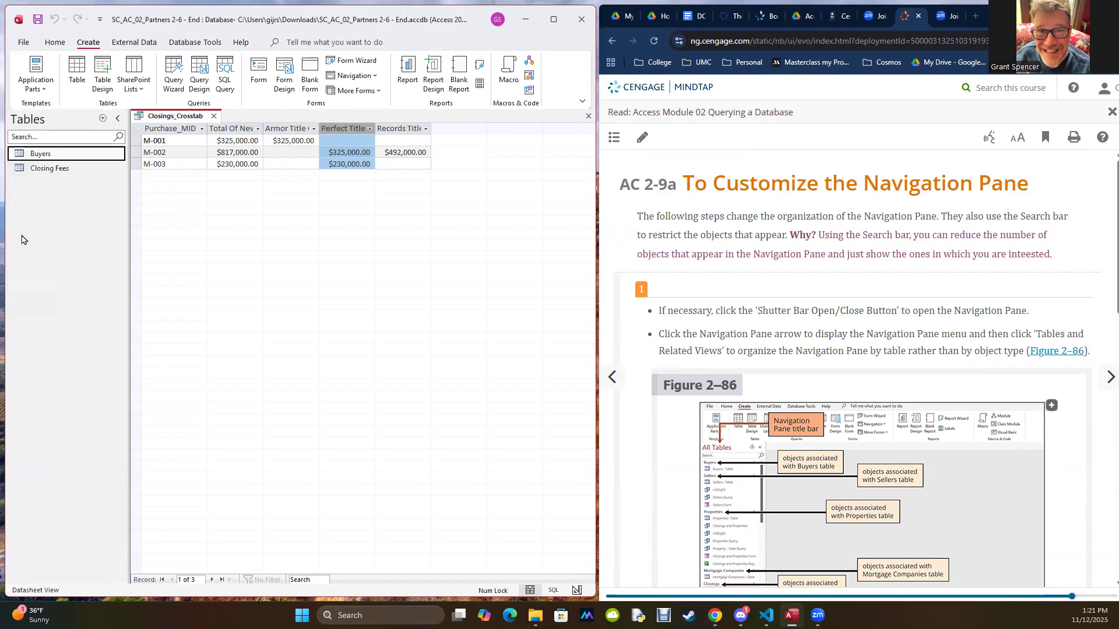
left_click(115, 119)
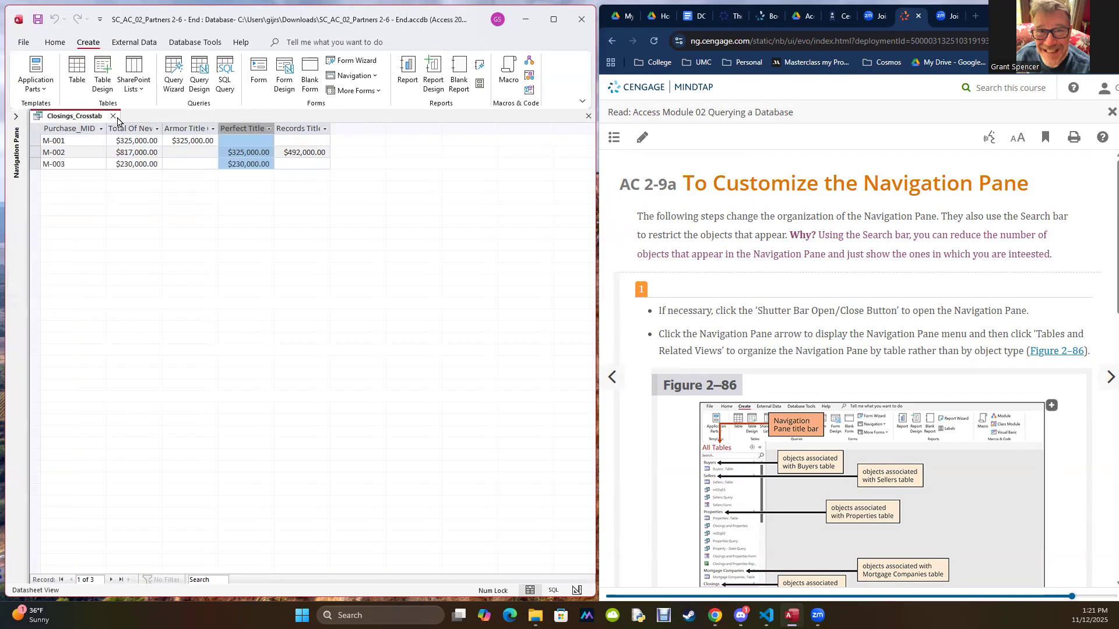
left_click(17, 119)
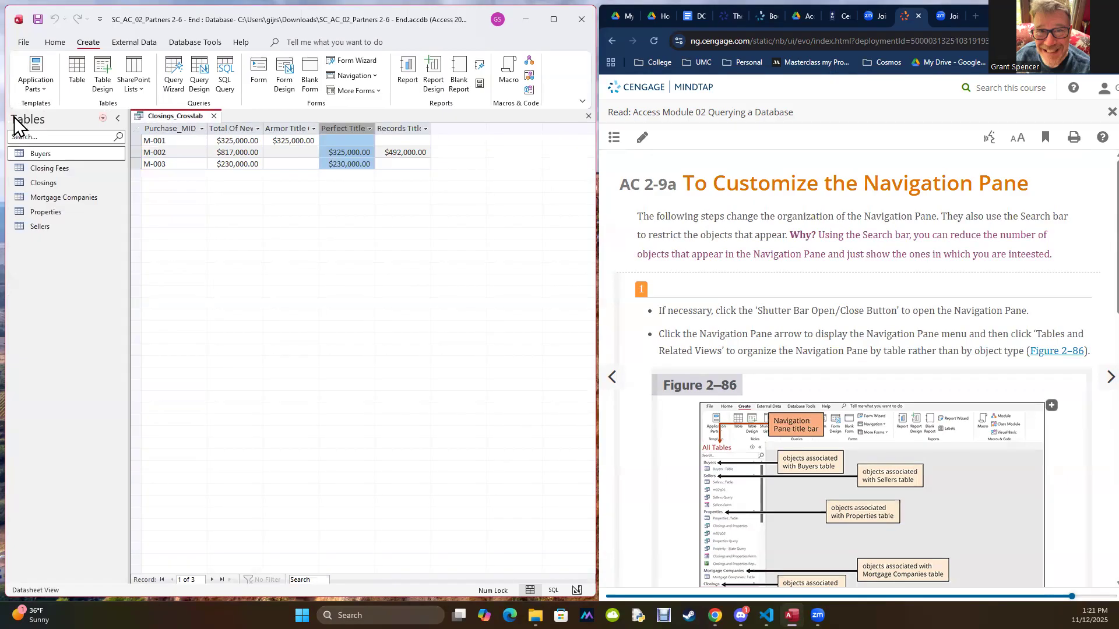
Step: Switch the Navigation Pane to the Custom category and delete Custom Group 1
left_click(104, 119)
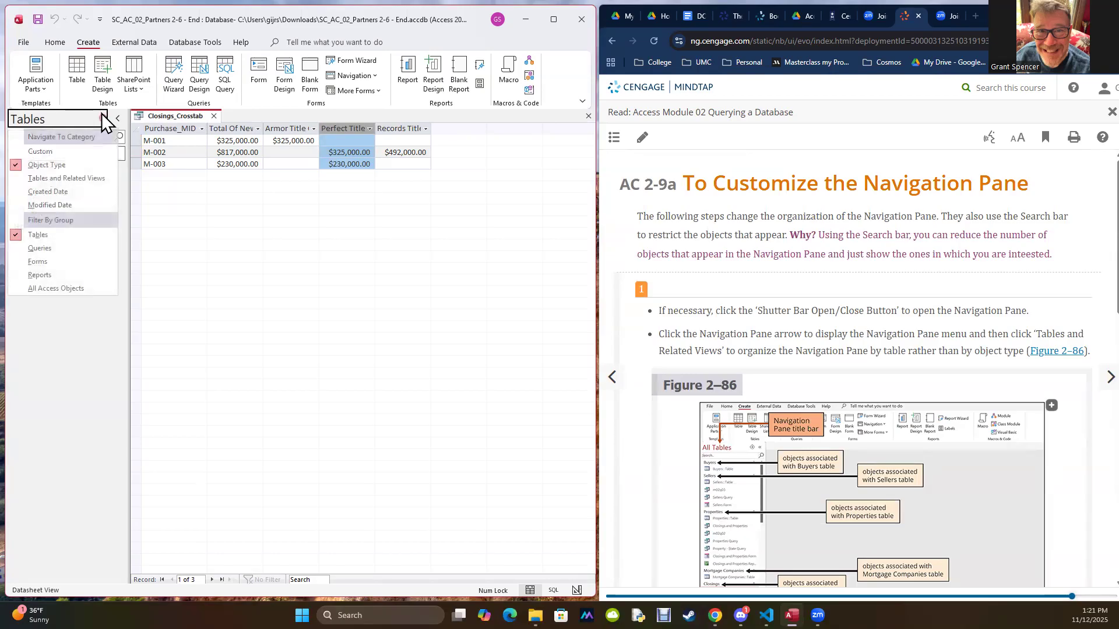
left_click(39, 149)
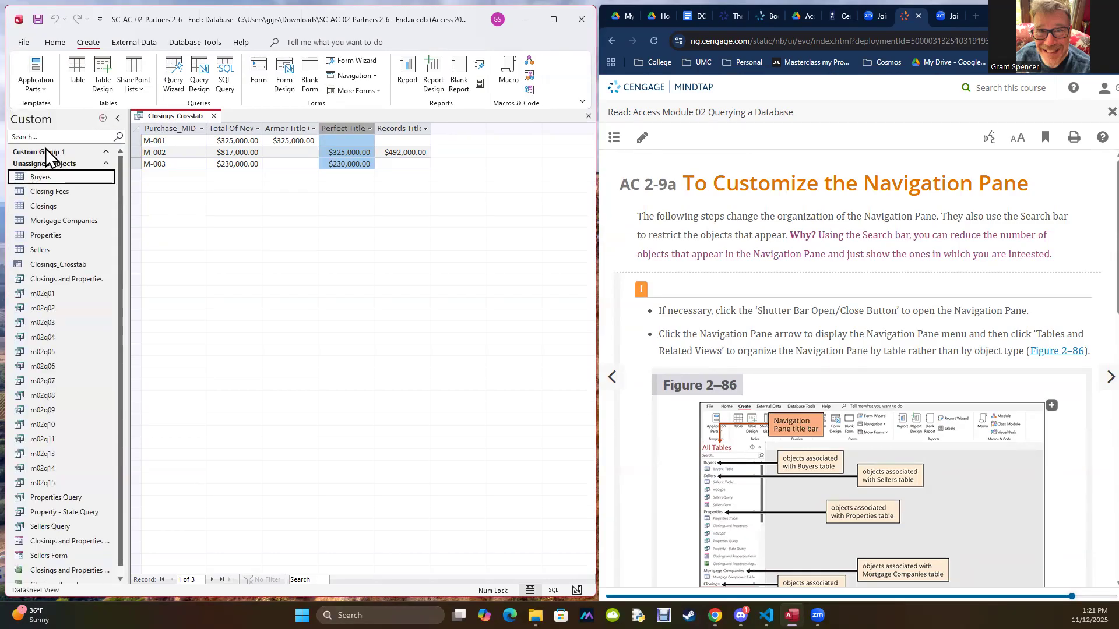
left_click(103, 118)
left_click(13, 153)
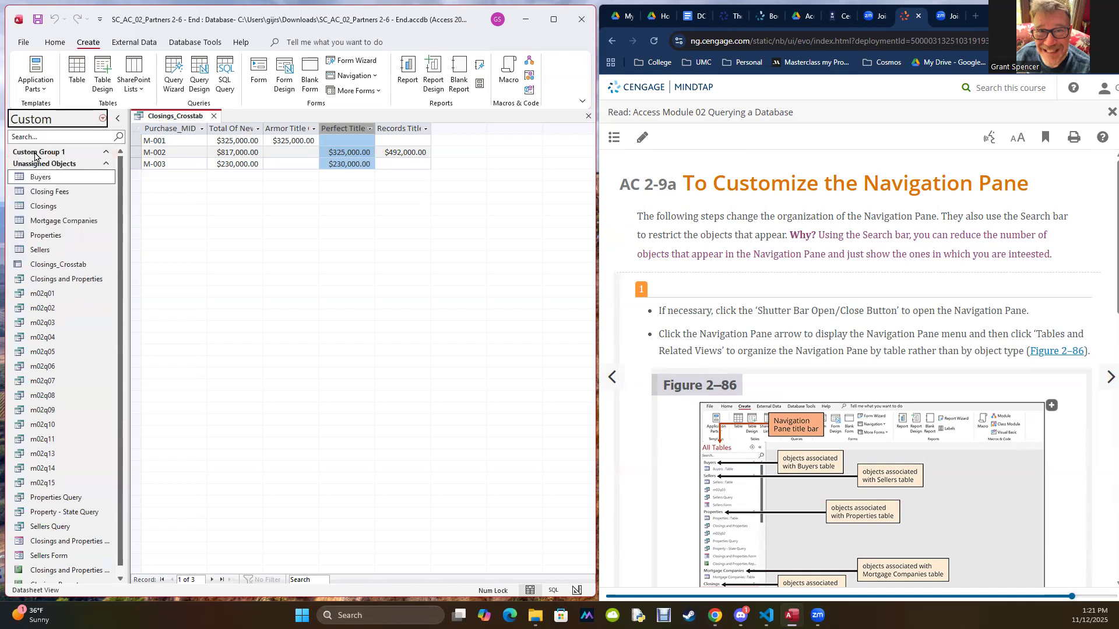
left_click(78, 151)
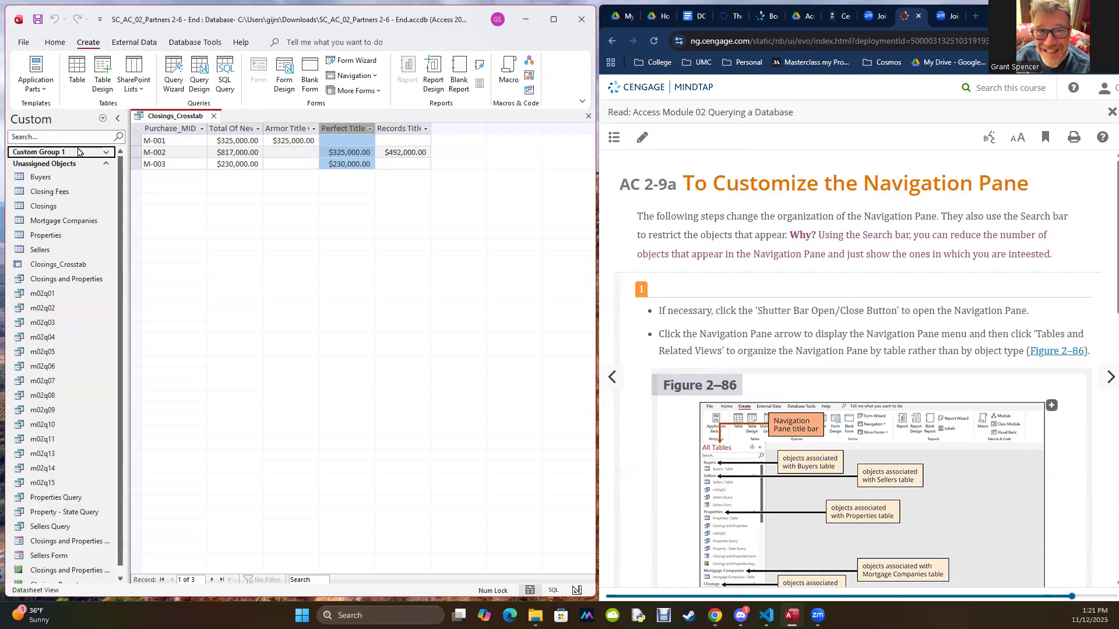
right_click(78, 151)
left_click(95, 220)
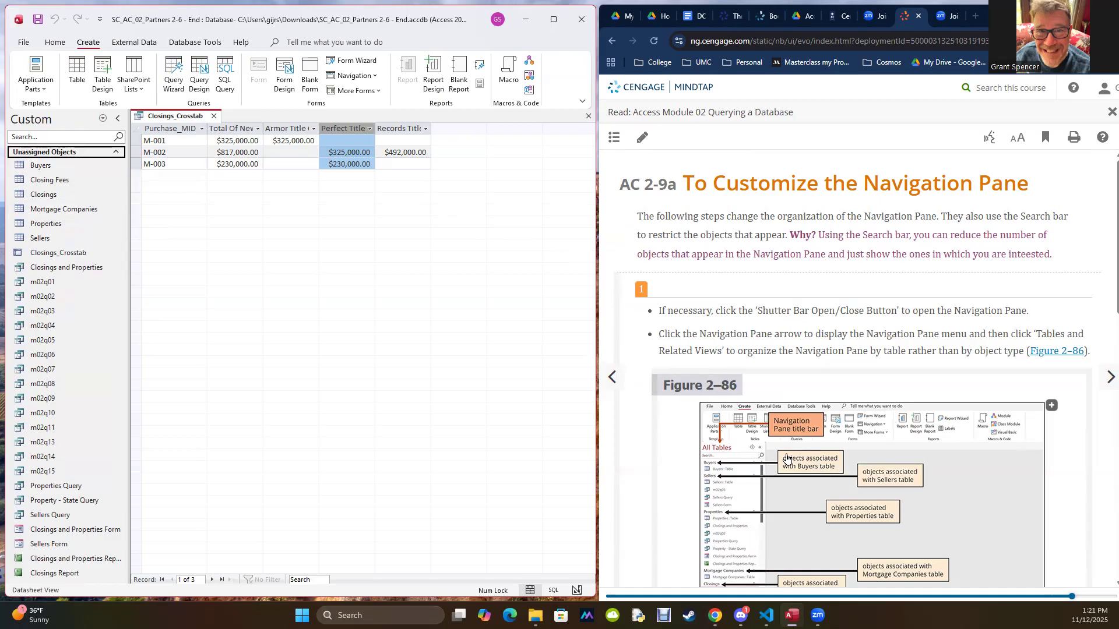
Step: Following the textbook's step 1, organize the Navigation Pane by Tables and Related Views, accepting the object dependency update
left_click(102, 119)
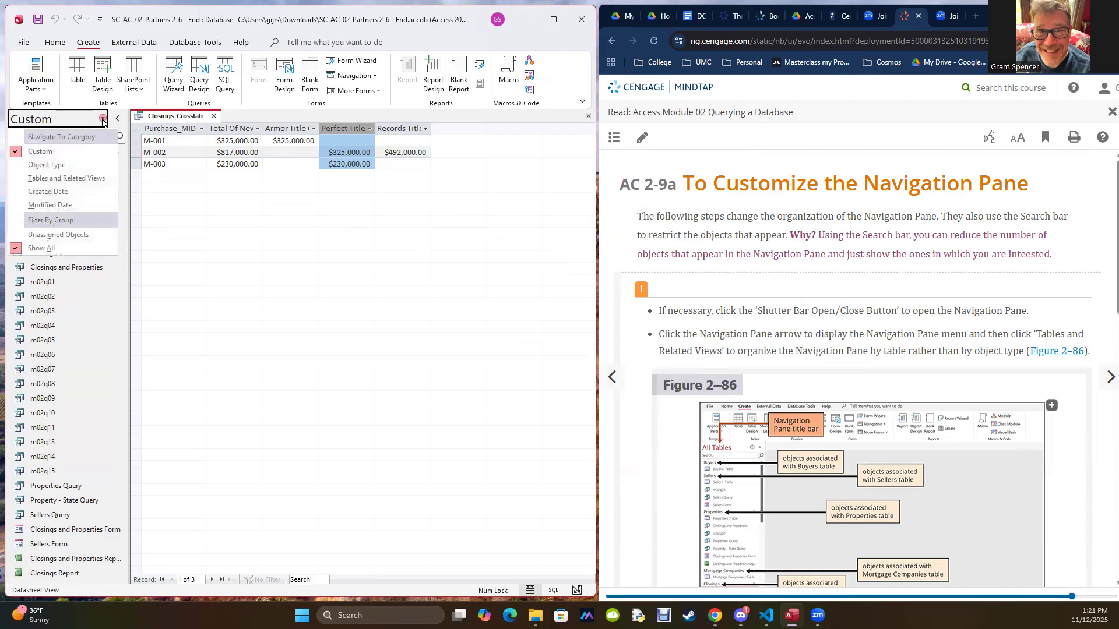
left_click(65, 178)
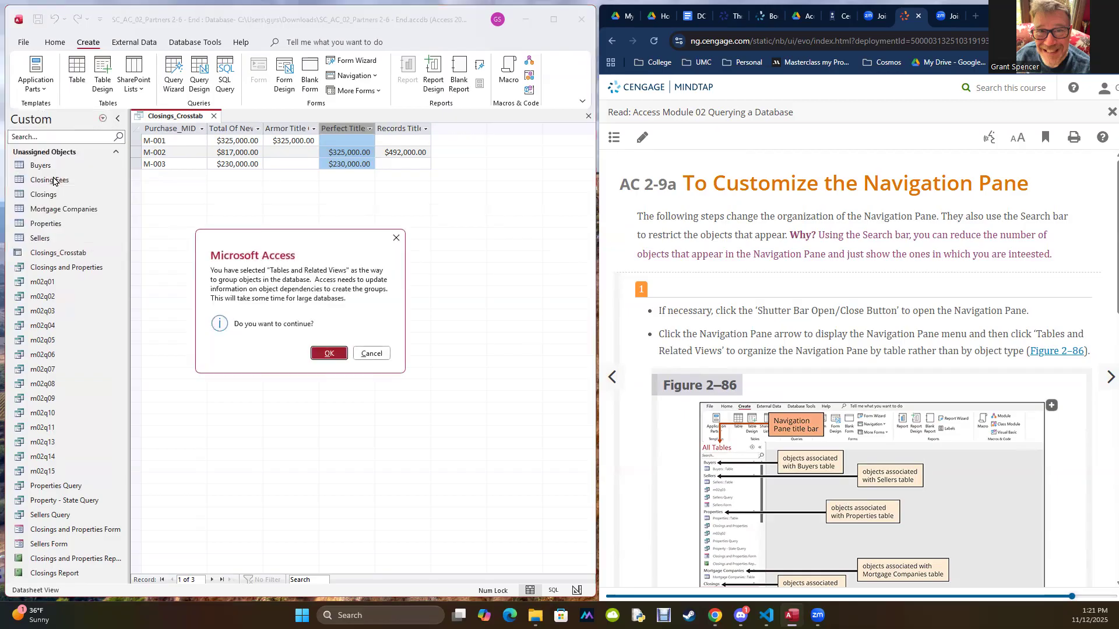
left_click(330, 353)
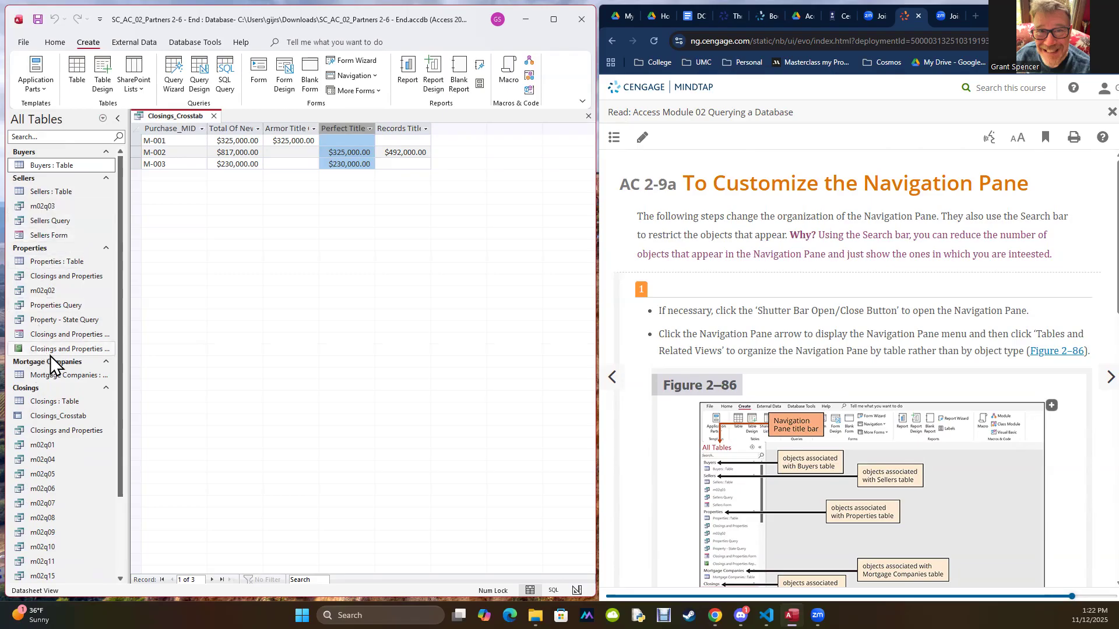
Step: Switch the Navigation Pane to Object Type, filter it to Queries, and return it to Tables and Related Views
left_click(102, 118)
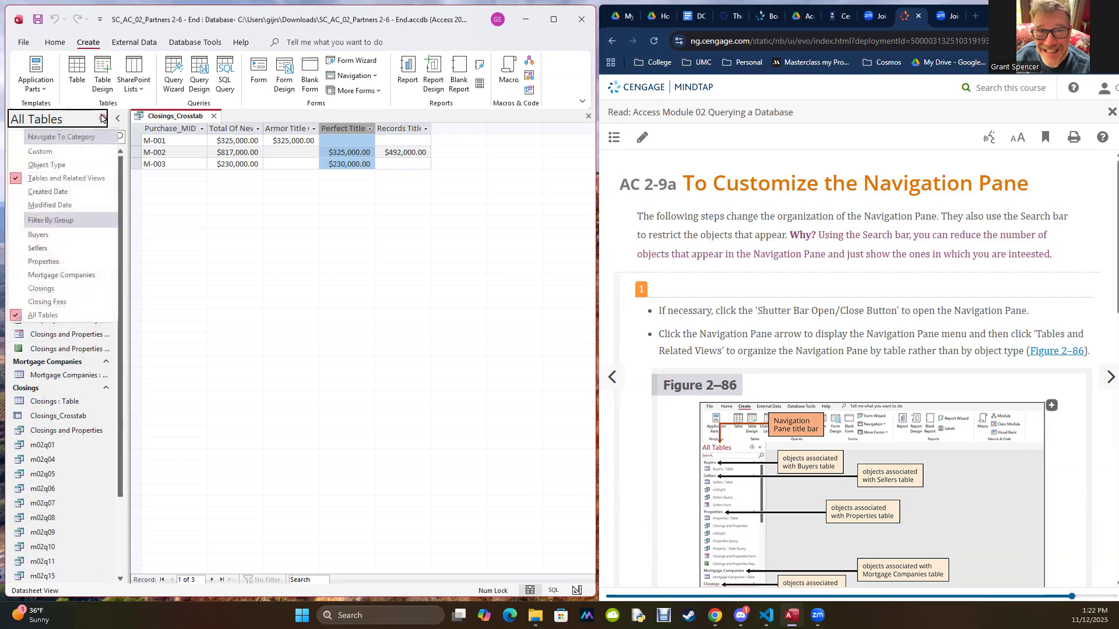
left_click(41, 166)
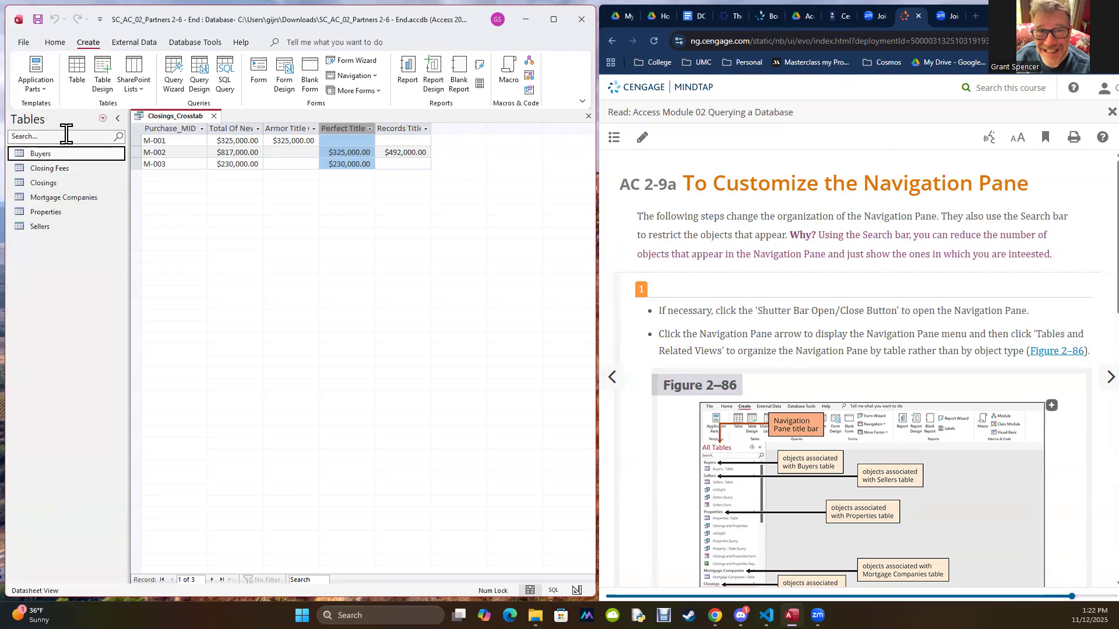
left_click(103, 119)
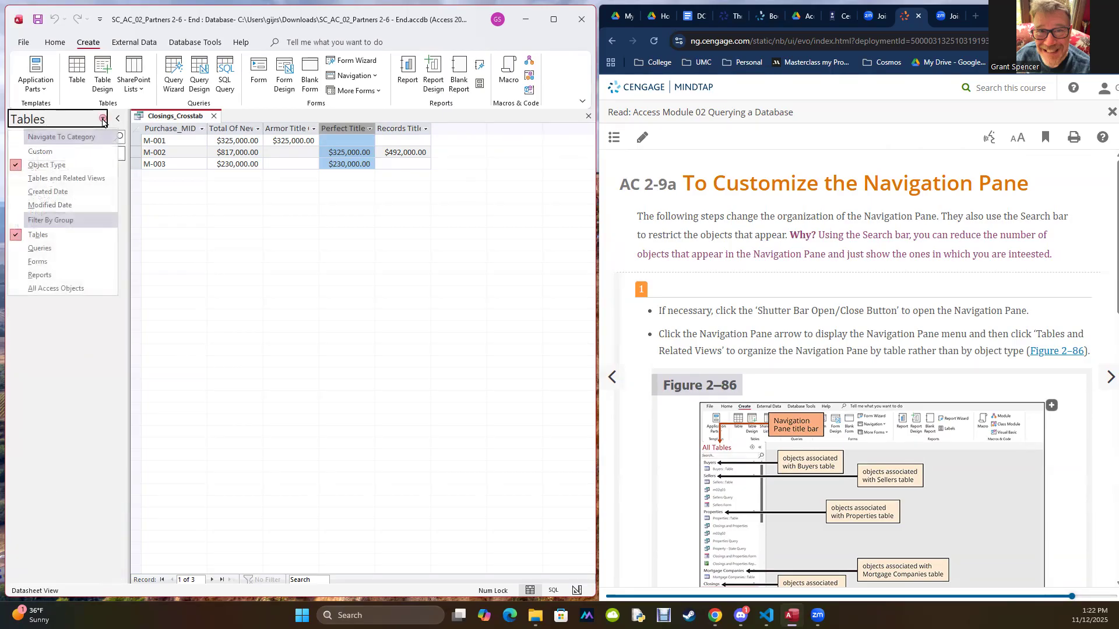
left_click(39, 248)
left_click(103, 119)
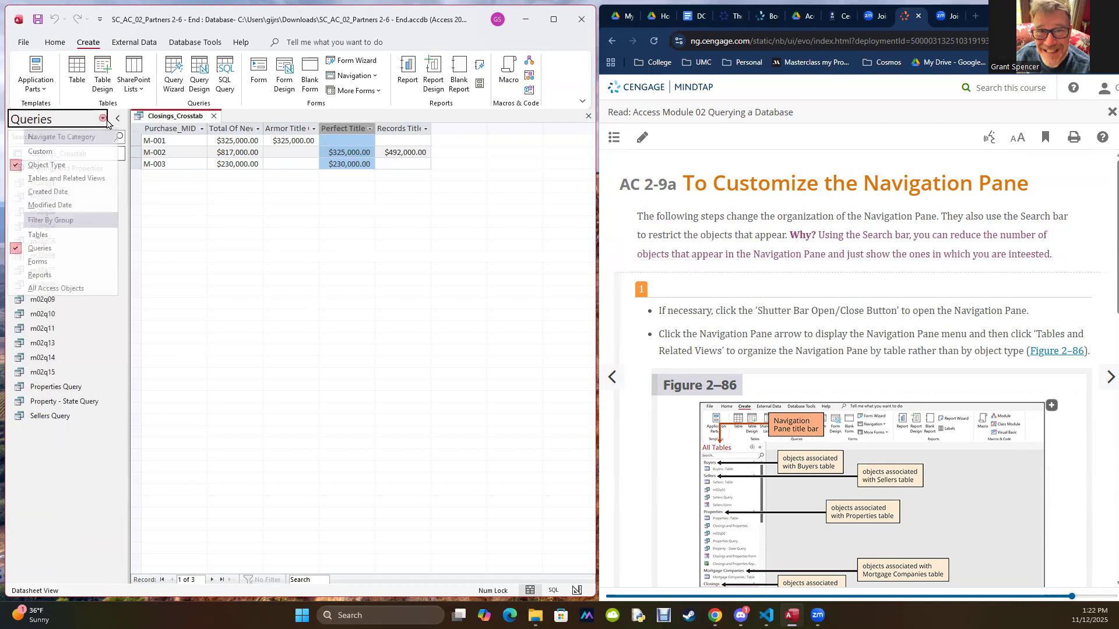
left_click(51, 181)
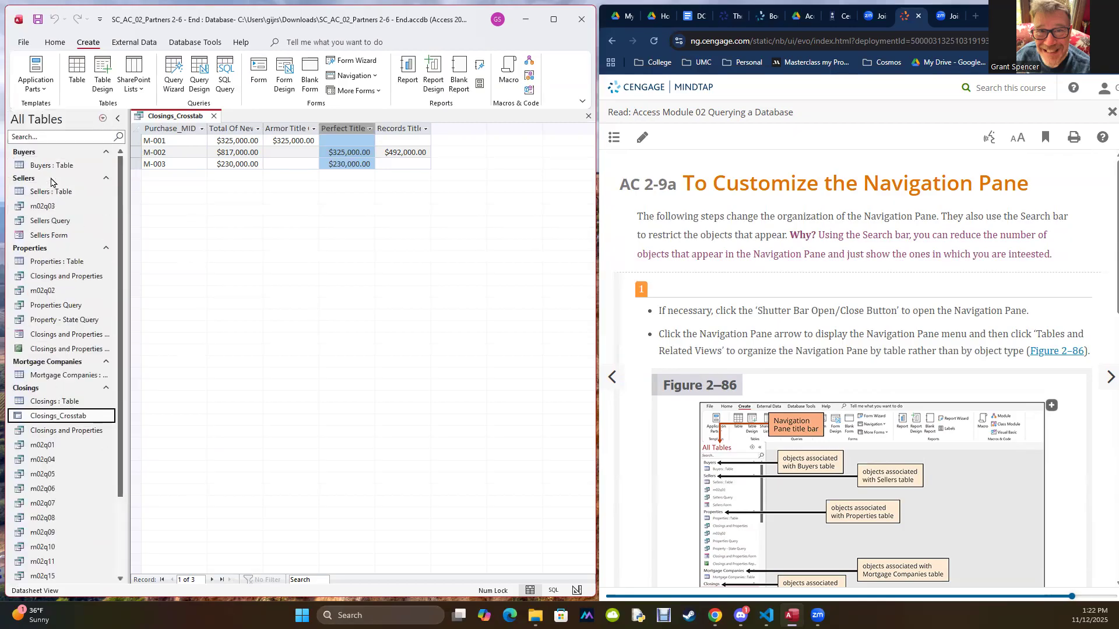
Step: Advance the textbook past section AC 2-9a to the next page
left_click(1093, 376)
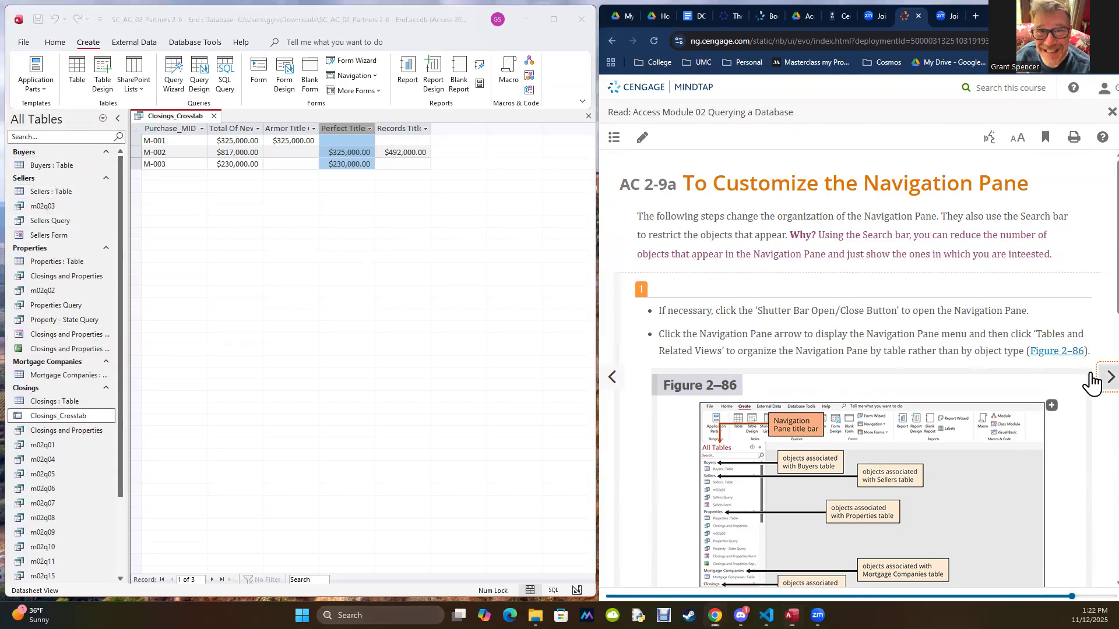